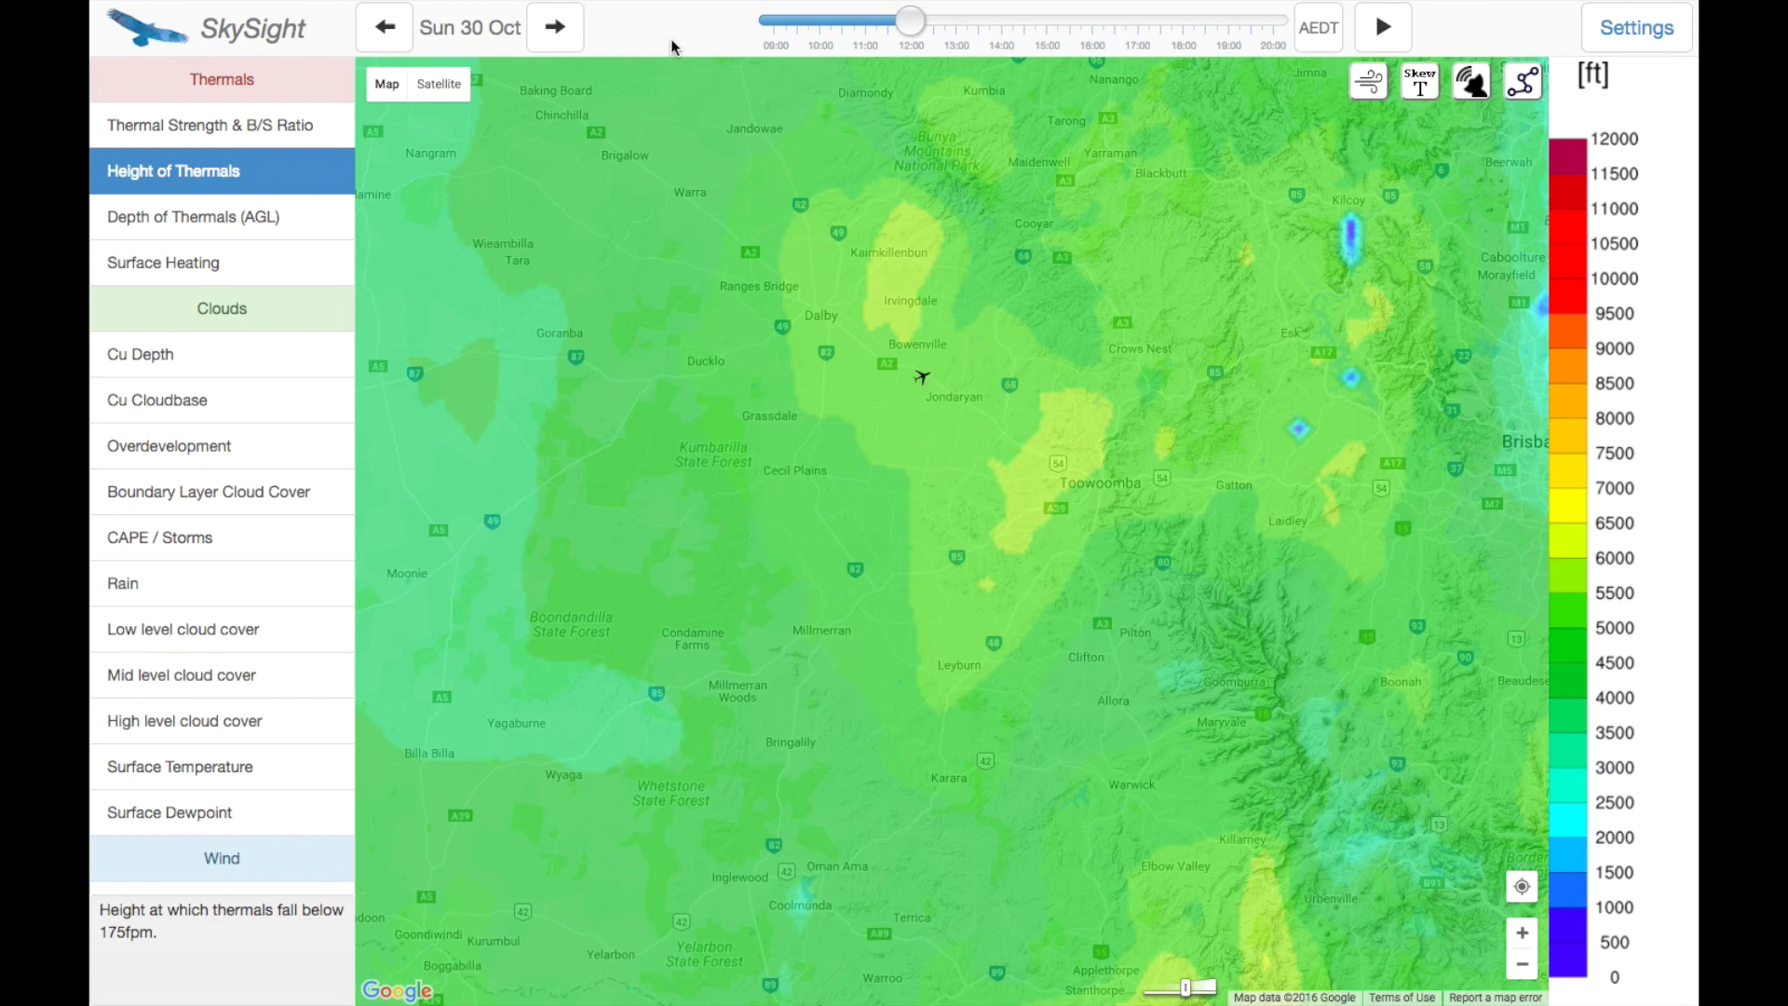
Step: Show the Depth of Thermals (AGL) forecast and check its value beside the airfield near Jondaryan at 10:00
{"action": "left_click", "coordinate": [772, 29]}
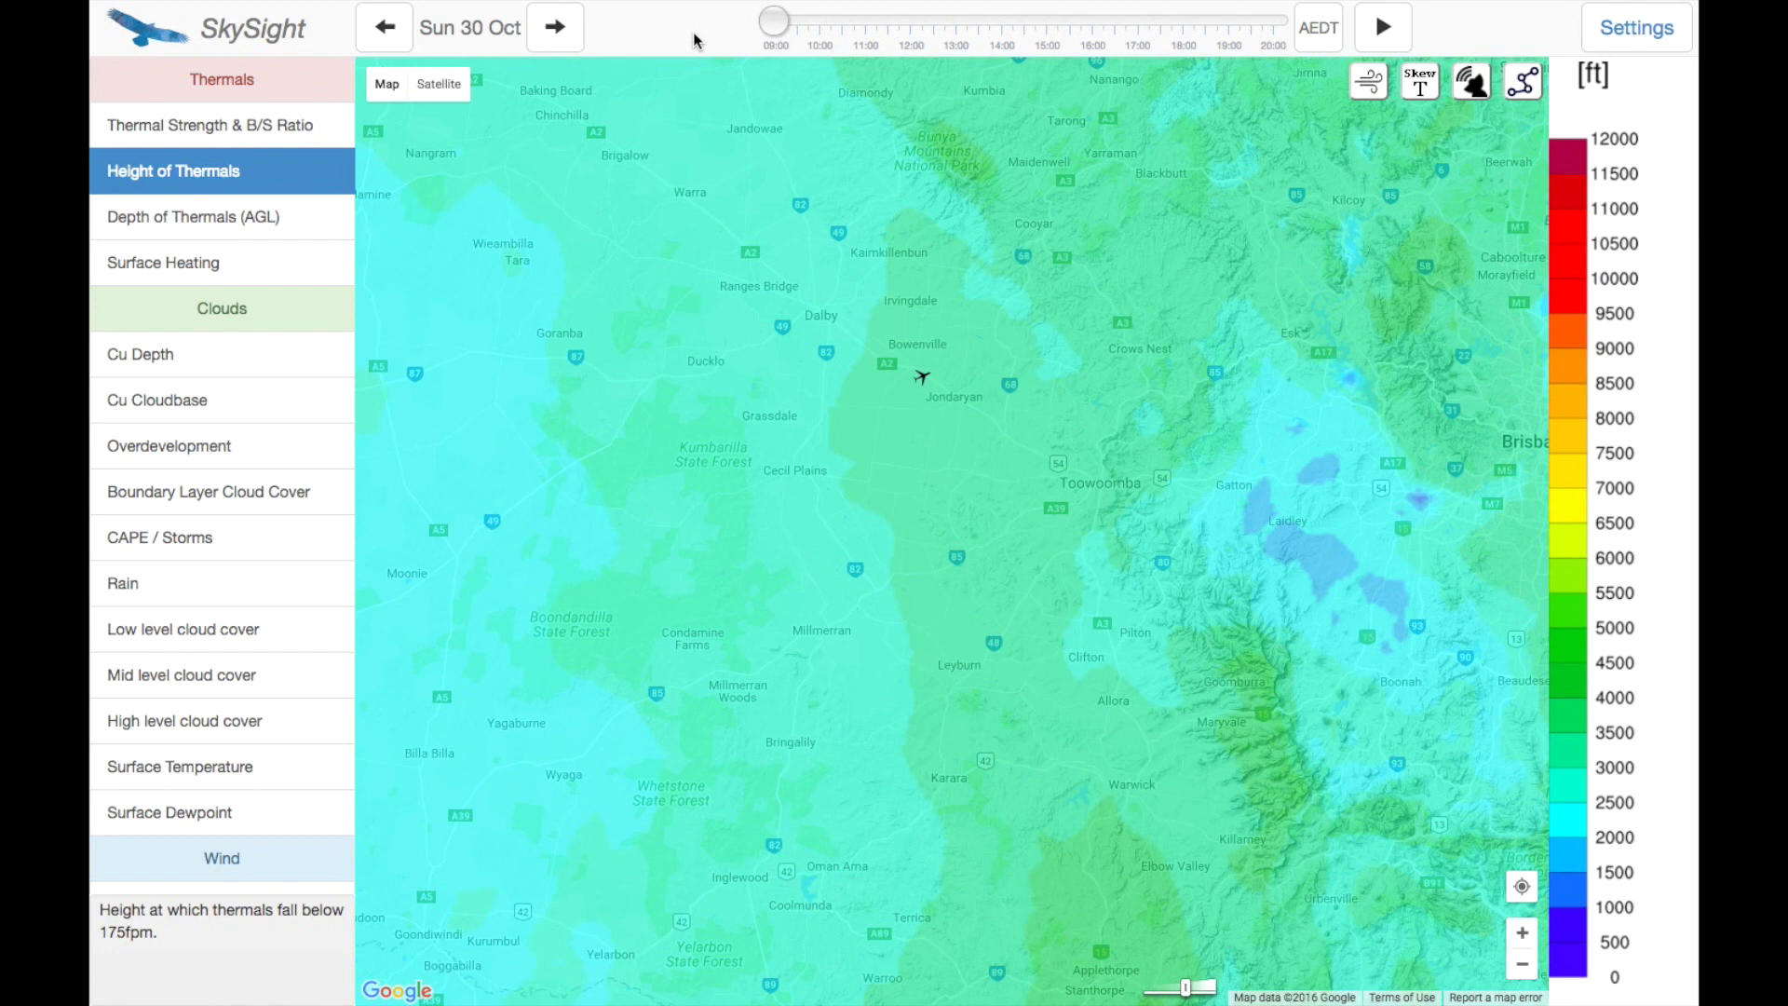
{"action": "left_click", "coordinate": [290, 227]}
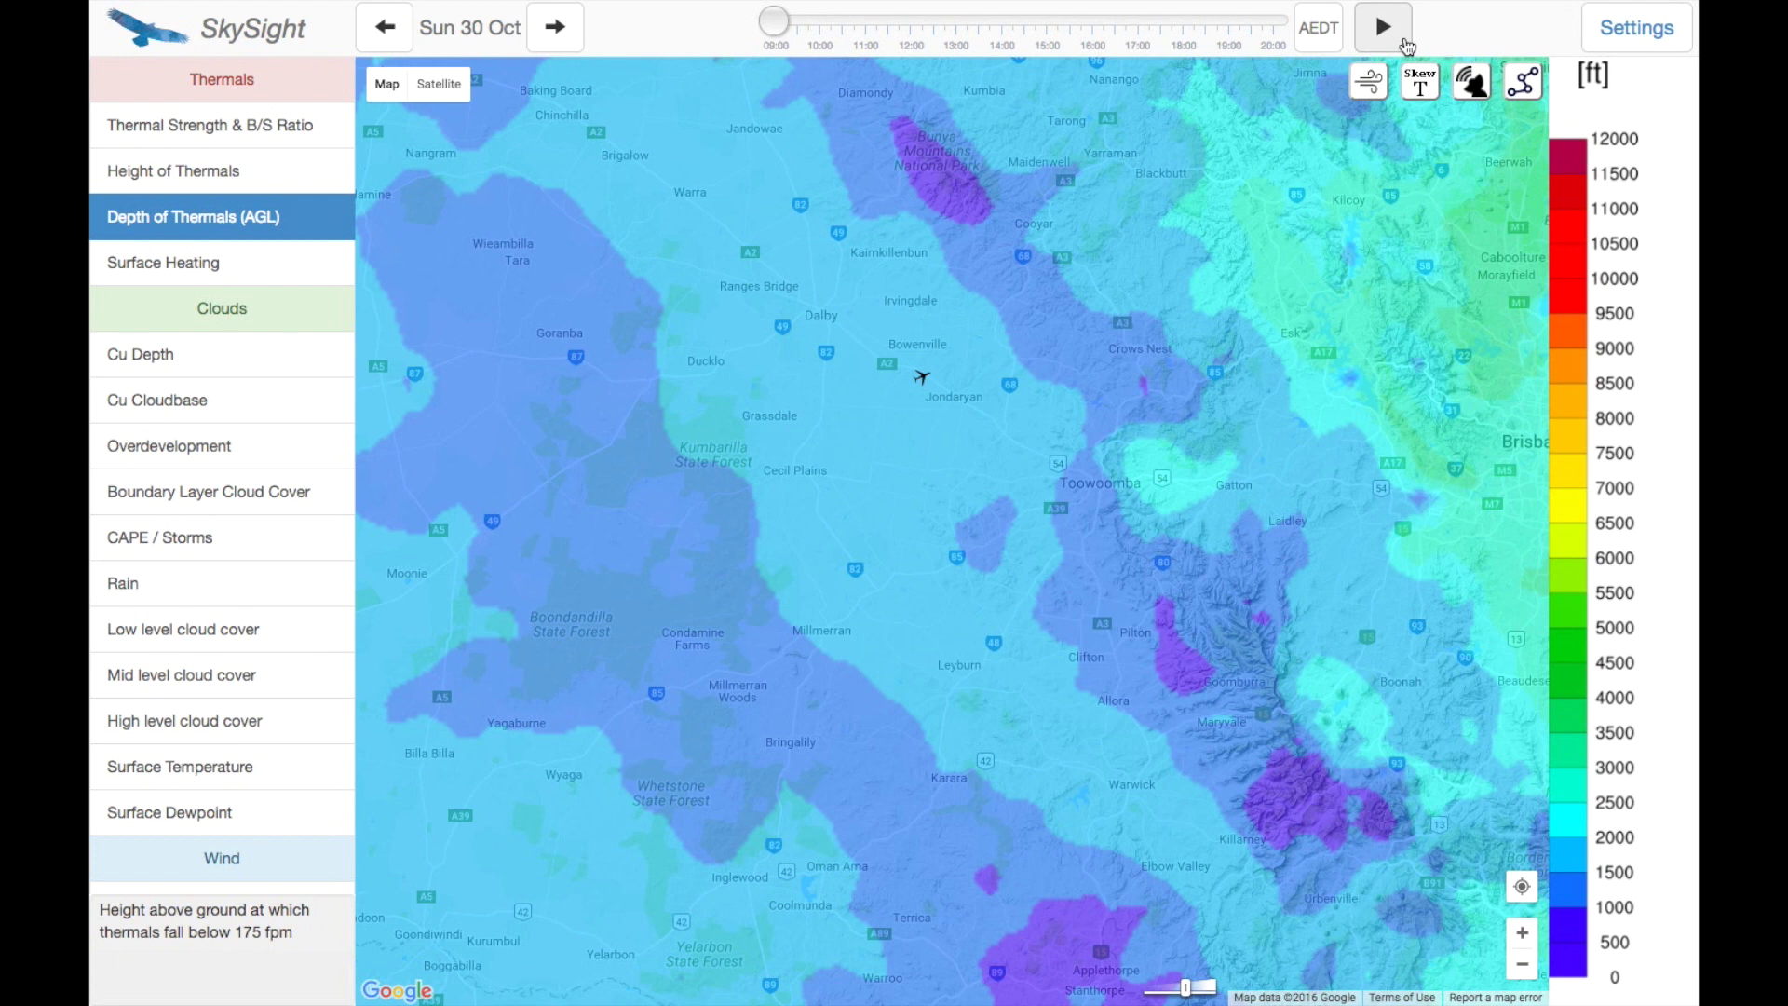
{"action": "left_click", "coordinate": [1397, 43]}
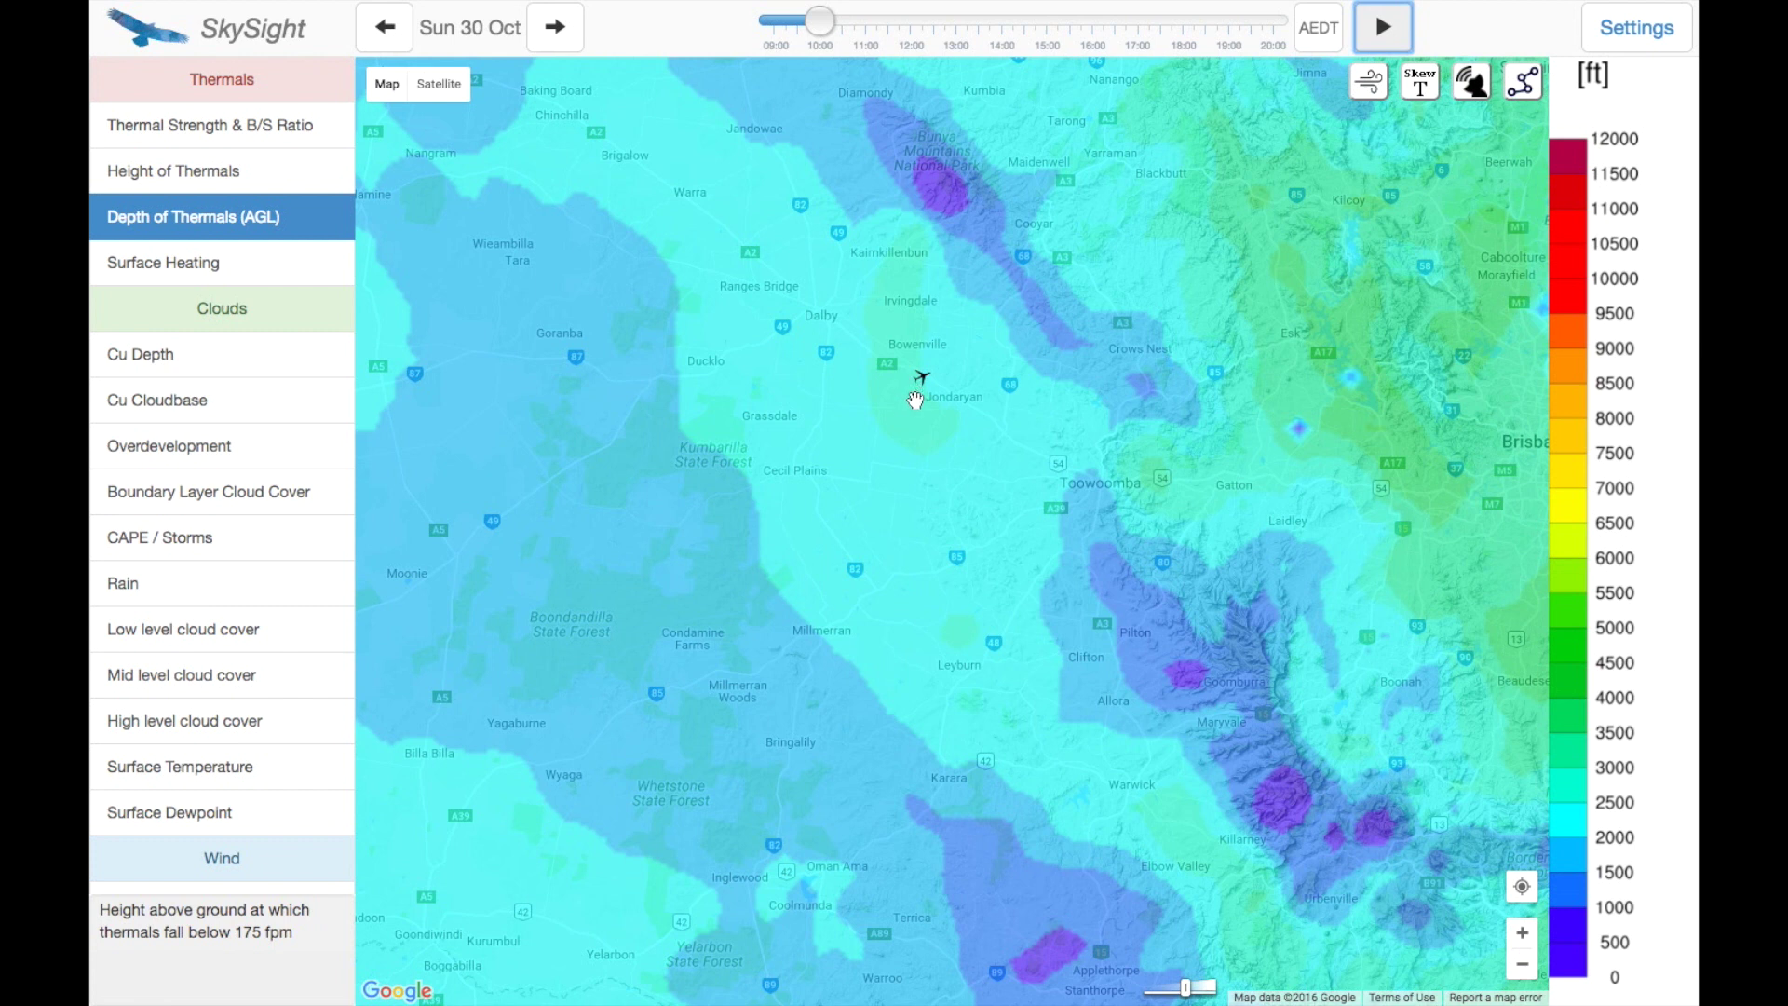
{"action": "left_click", "coordinate": [914, 398]}
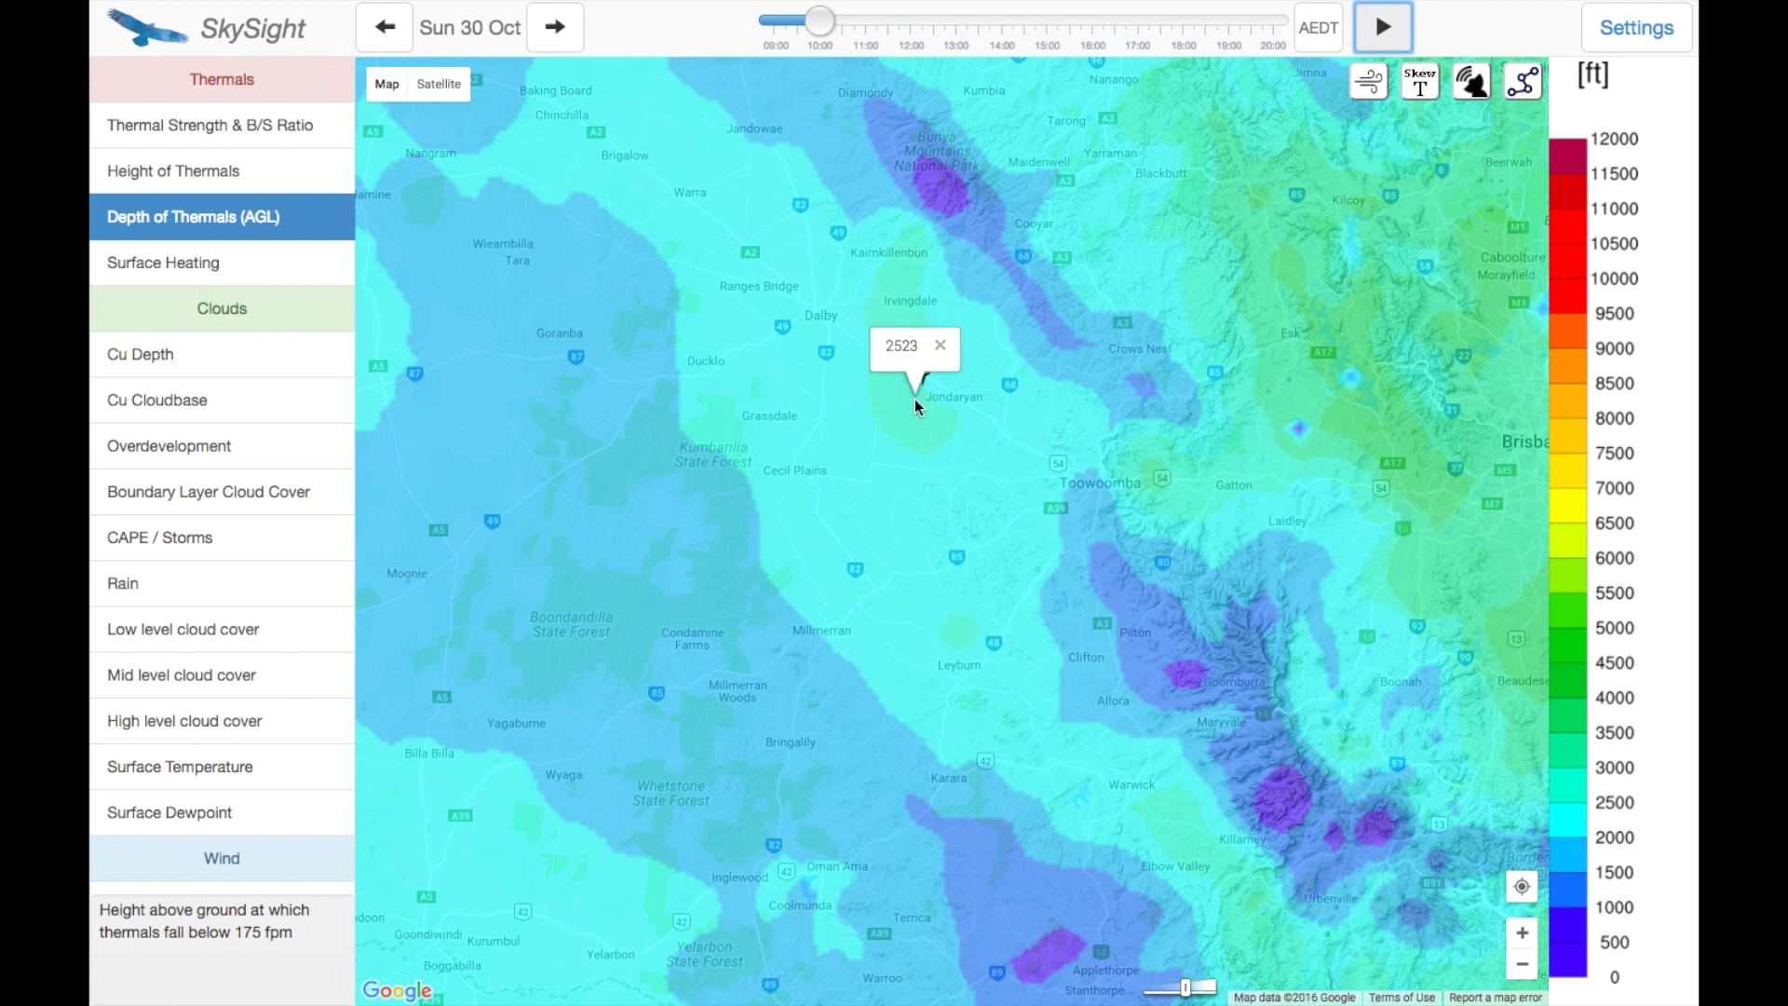
{"action": "left_click", "coordinate": [941, 346]}
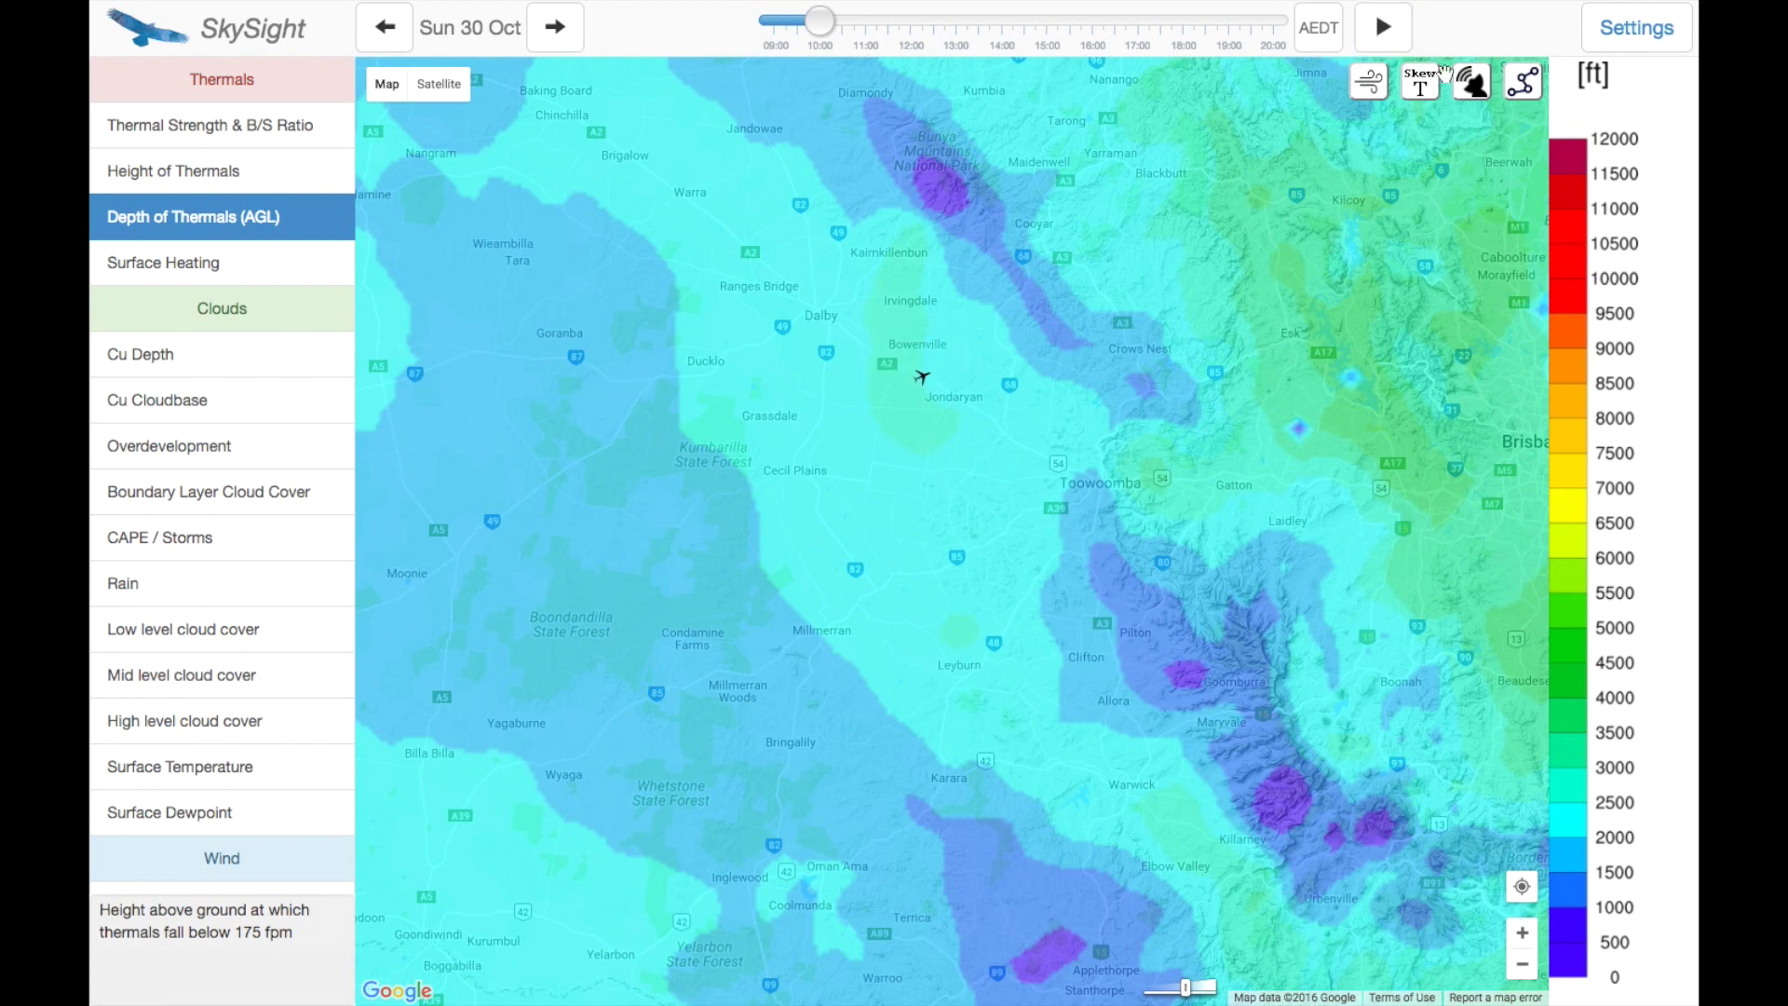
Step: Advance the thermal depth forecast to 11:30 and query the value just west of the airfield marker
{"action": "left_click", "coordinate": [1382, 28]}
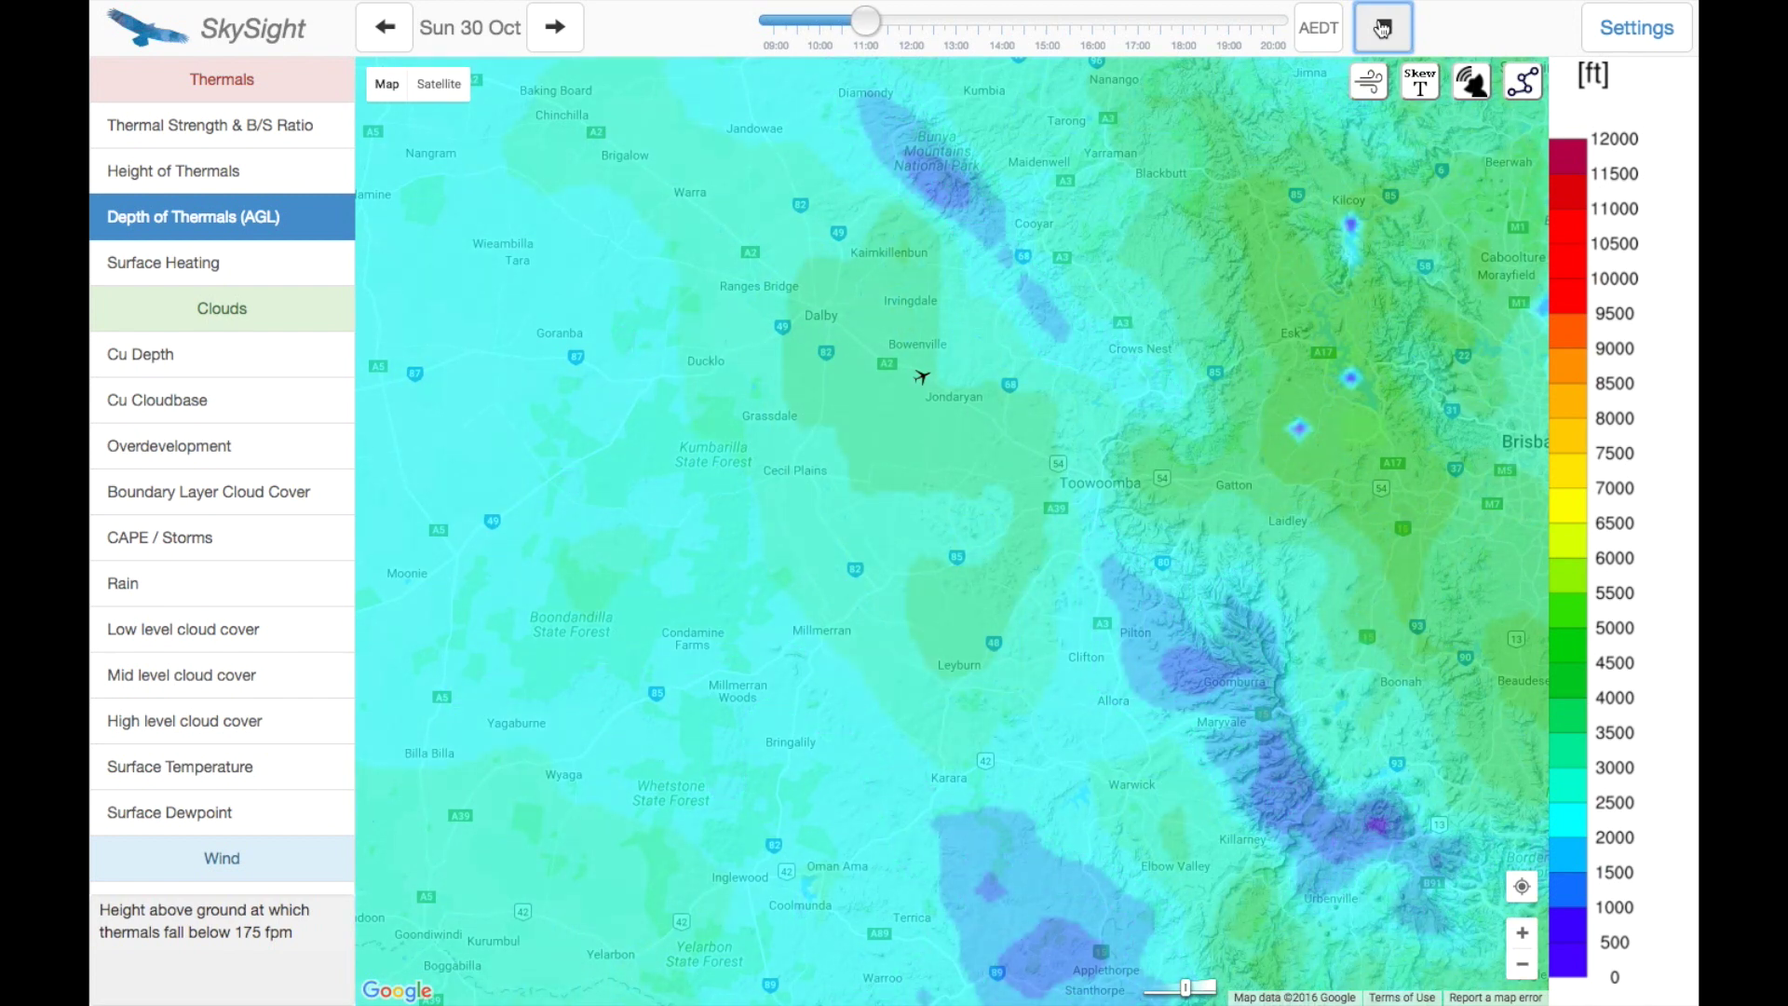
{"action": "left_click", "coordinate": [1382, 28]}
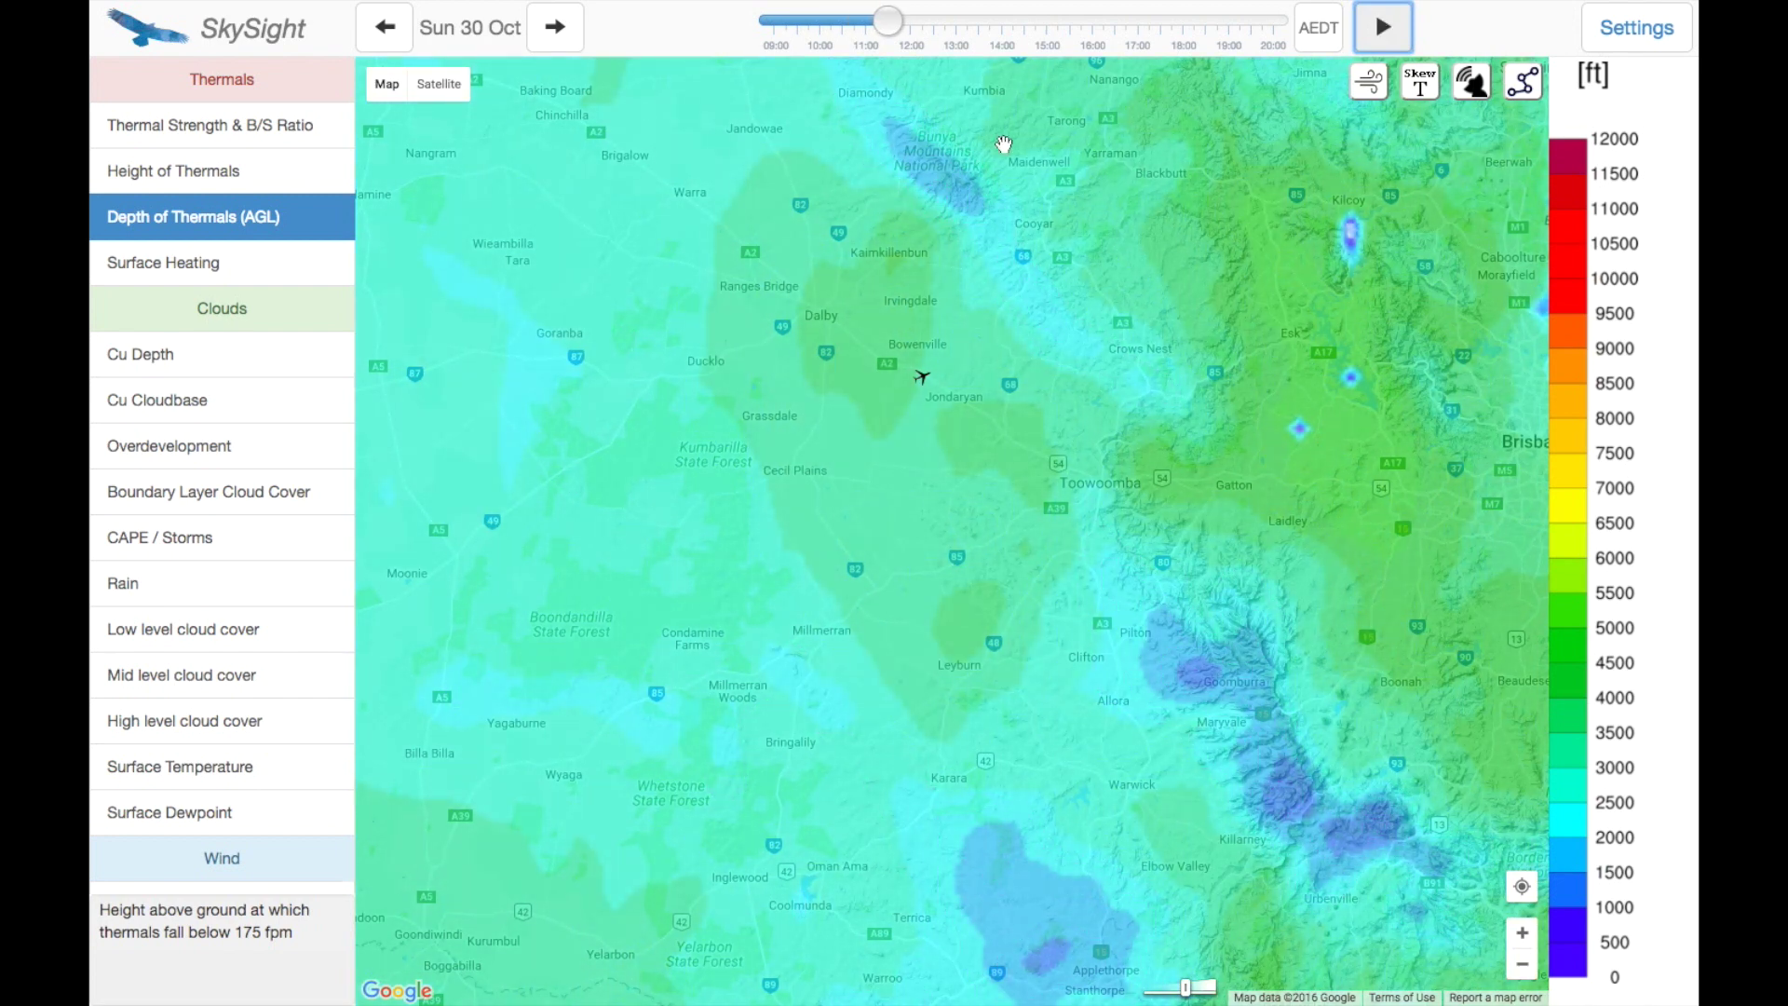
{"action": "left_click", "coordinate": [899, 378]}
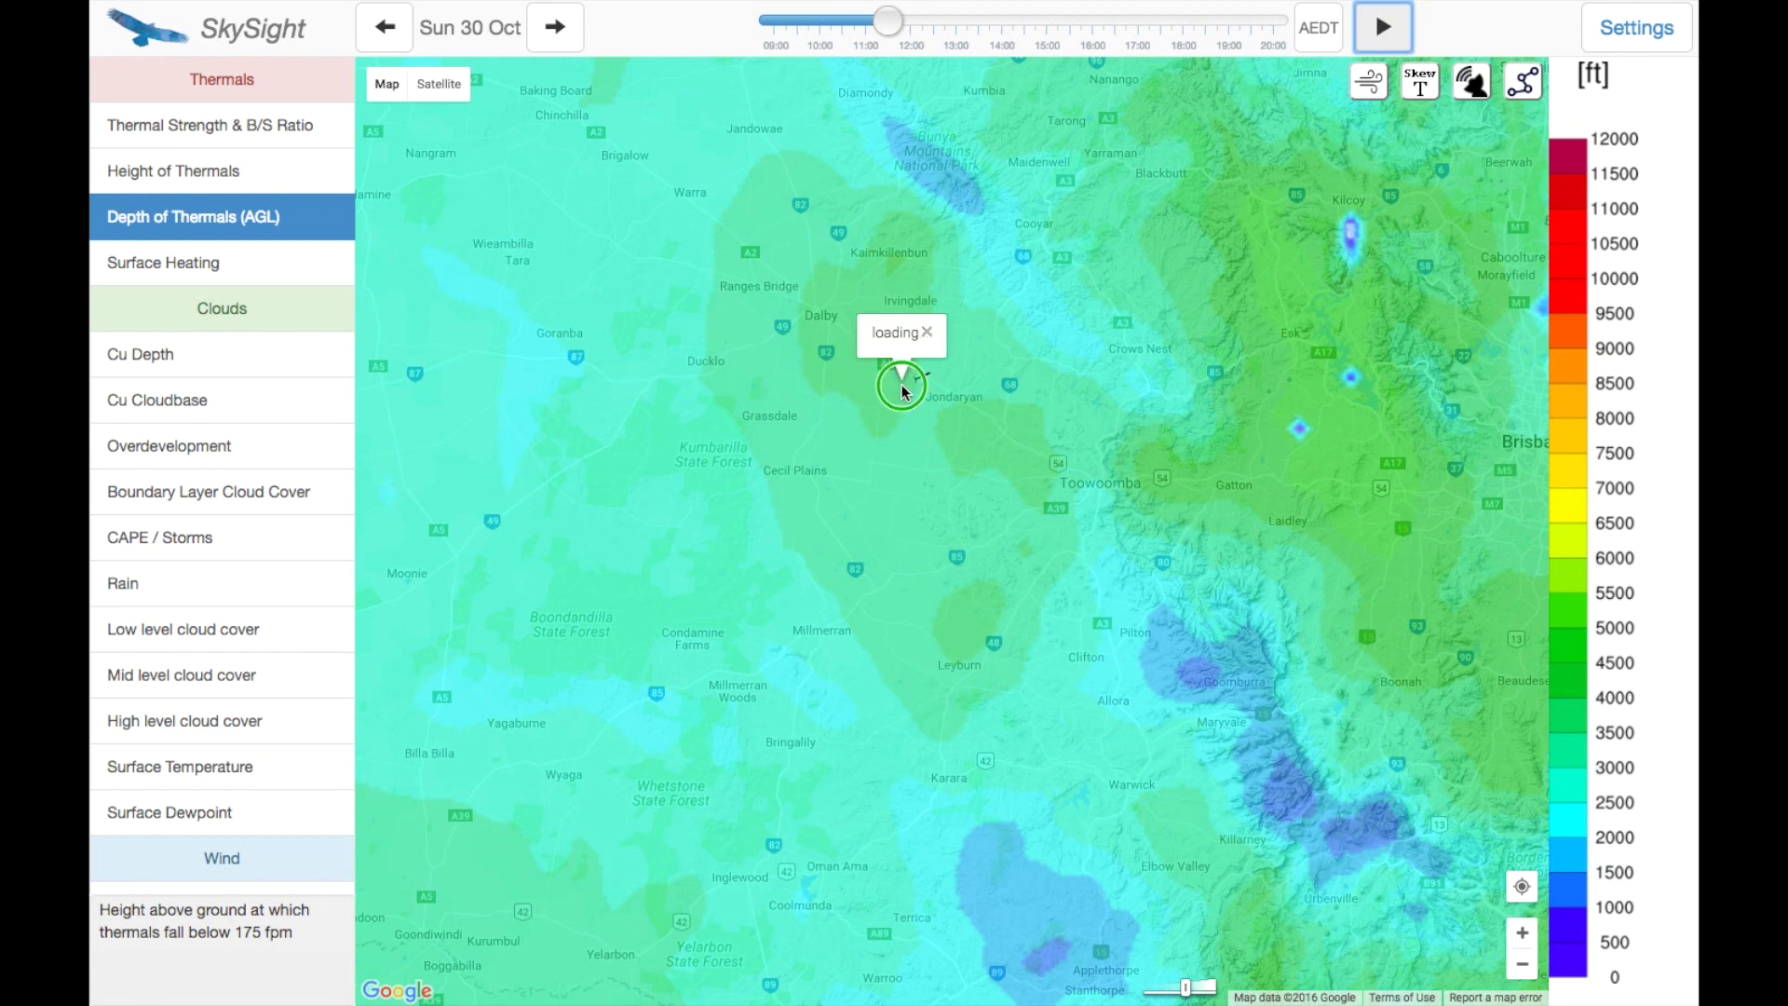
{"action": "left_click", "coordinate": [927, 332]}
Step: Advance the forecast to 13:00 and check the thermal depth between Irvingdale and Bowenville
{"action": "left_click", "coordinate": [1386, 35]}
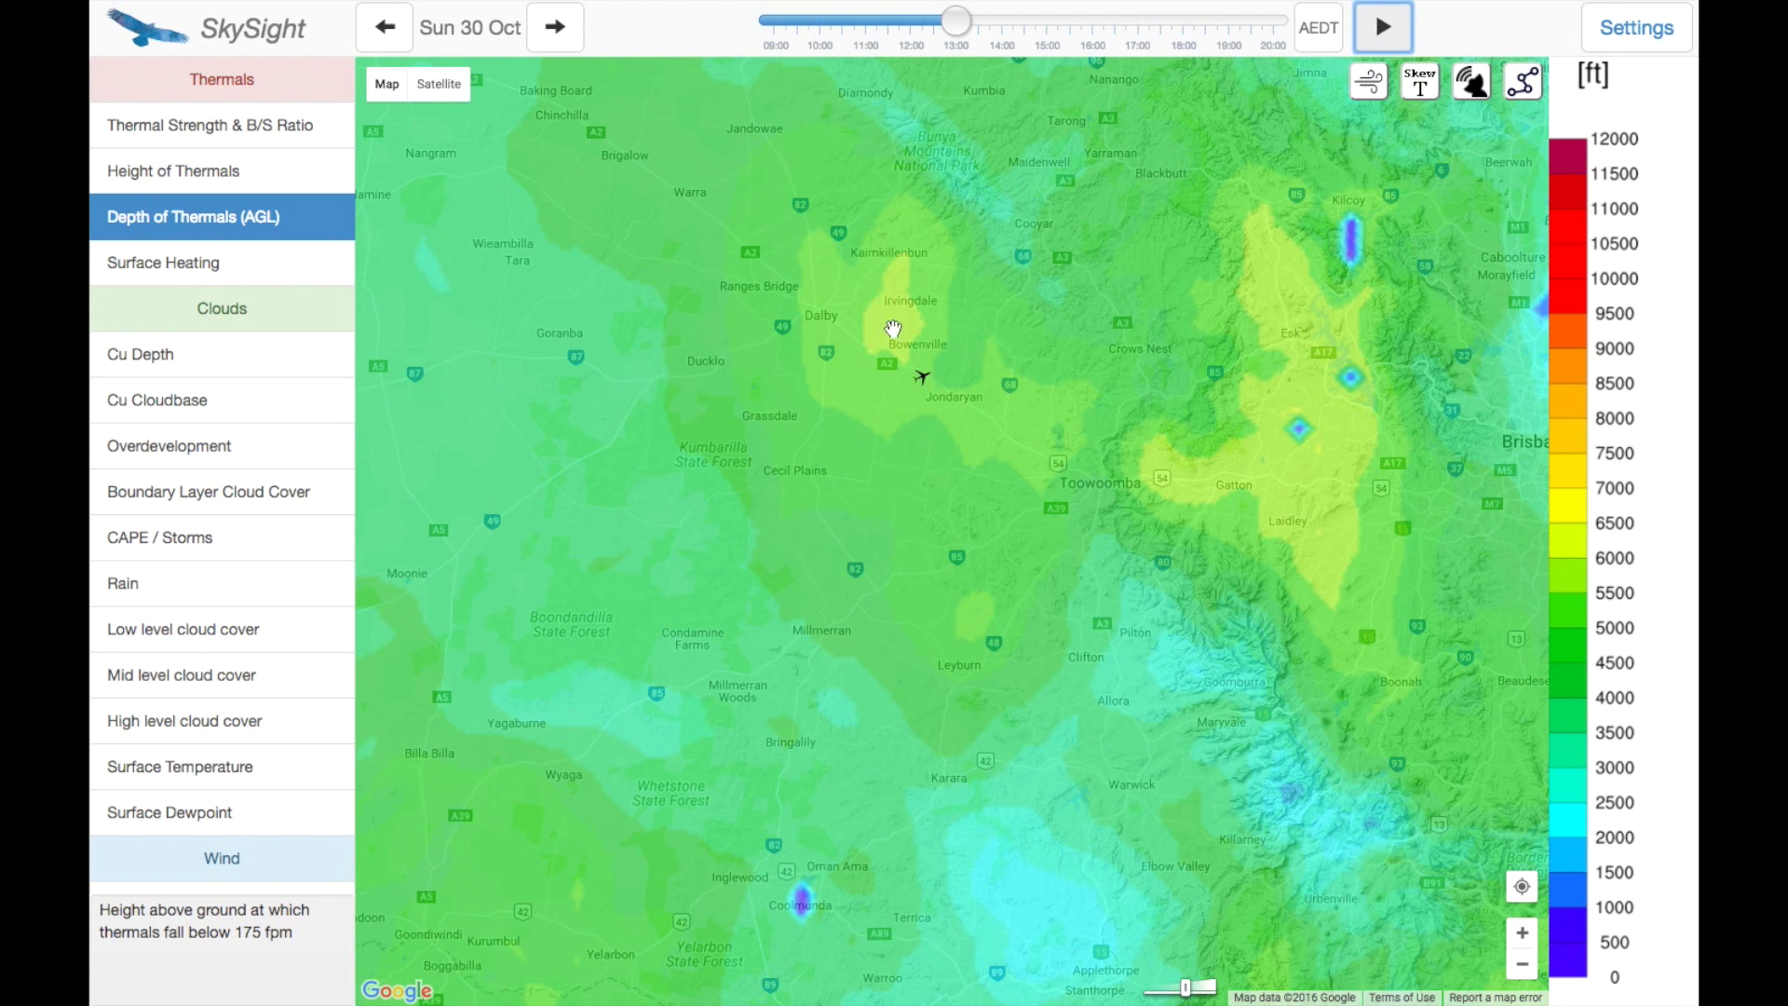
{"action": "left_click", "coordinate": [893, 330]}
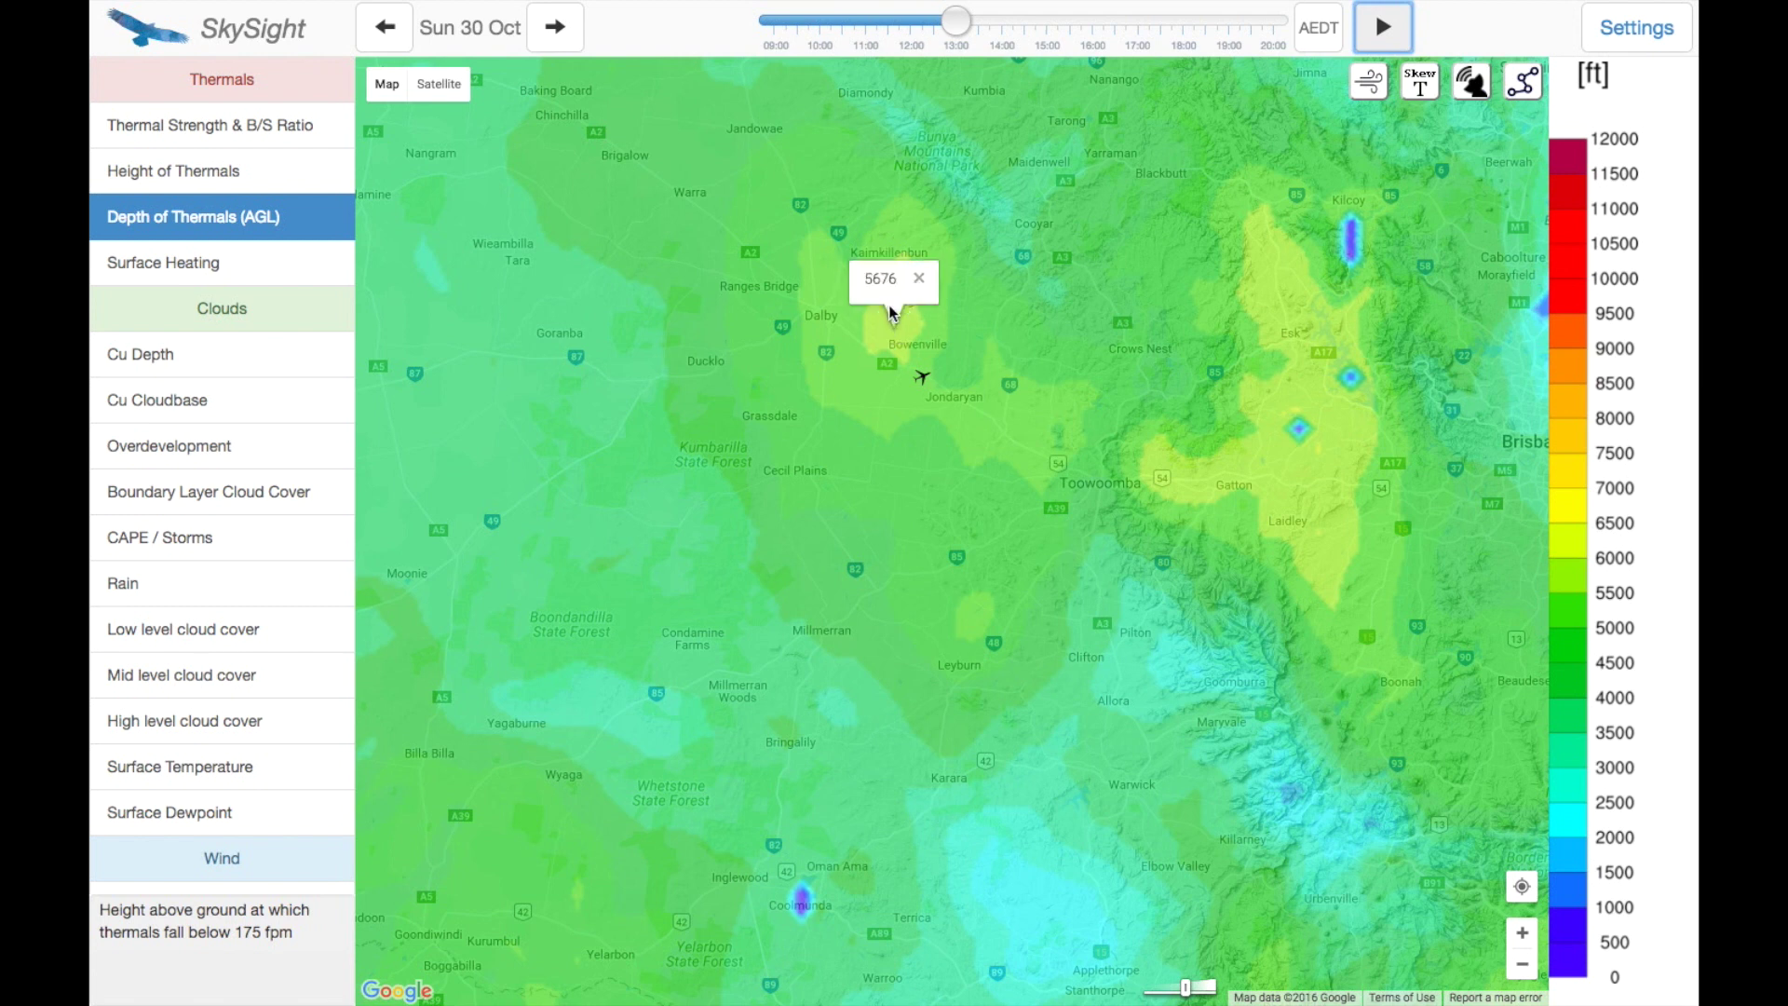
{"action": "left_click", "coordinate": [920, 281]}
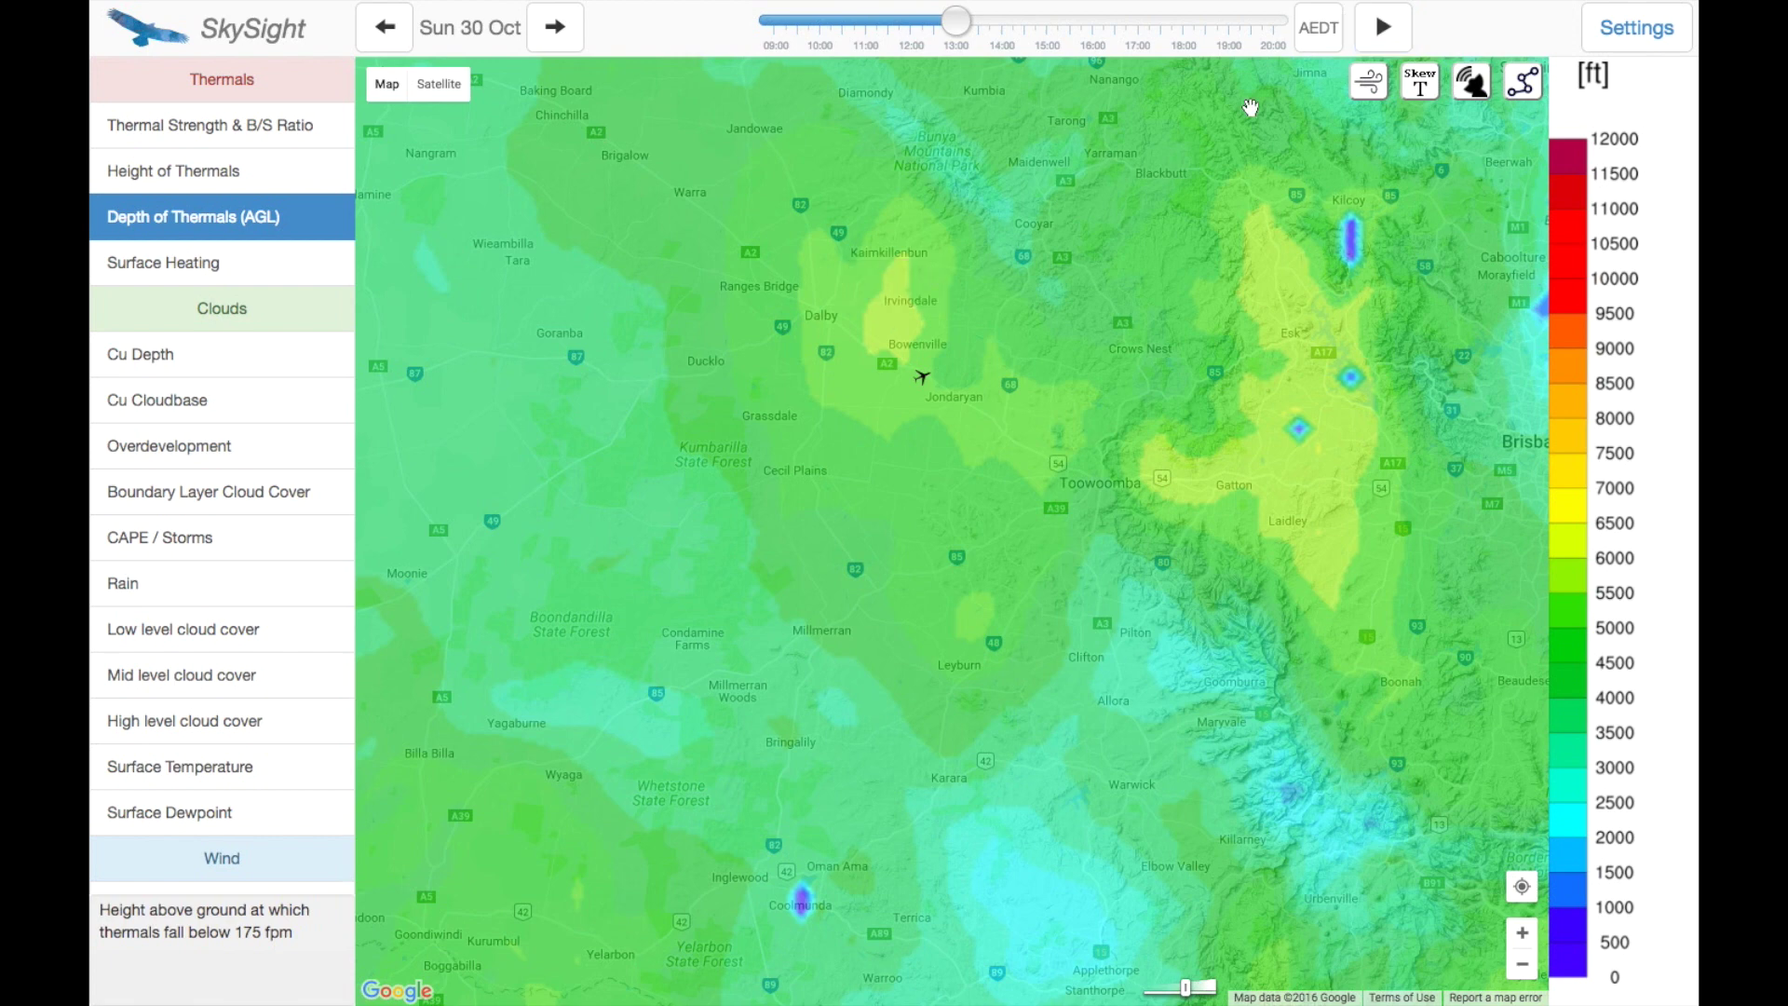
Step: Step the forecast back to 12:30 and query the thermal depth just south of Irvingdale
{"action": "left_click", "coordinate": [931, 20]}
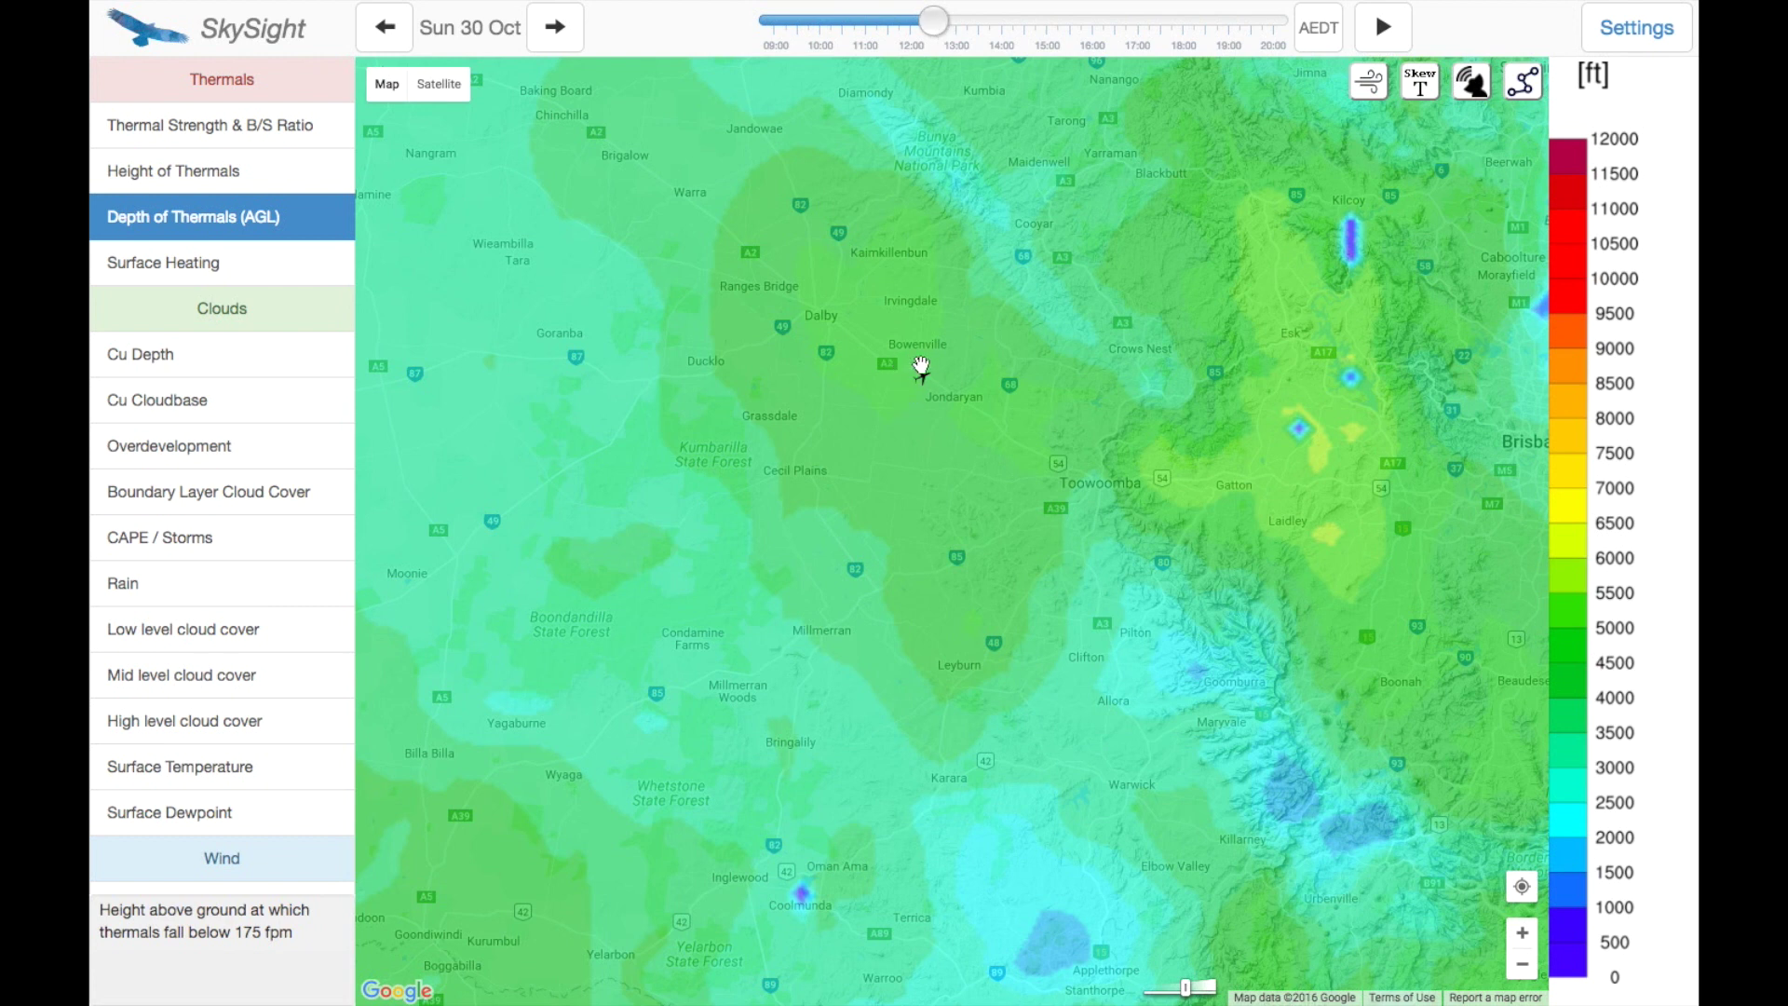
{"action": "left_click", "coordinate": [900, 323]}
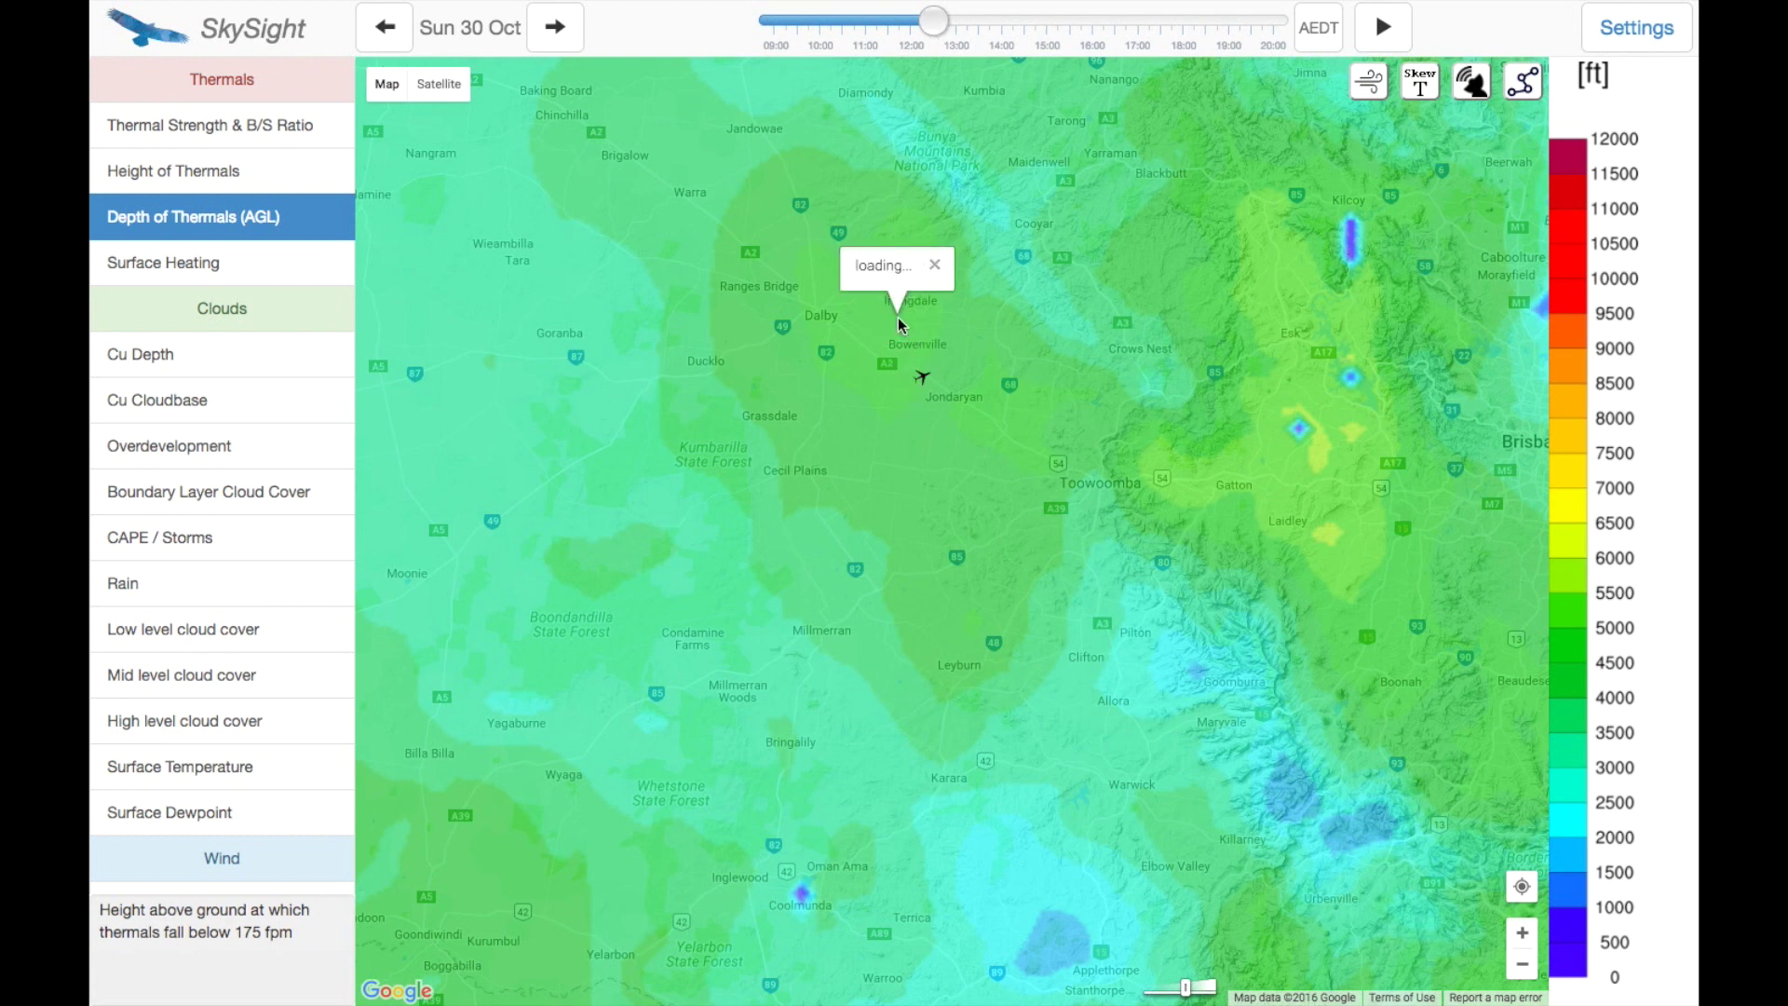
{"action": "left_click", "coordinate": [935, 268]}
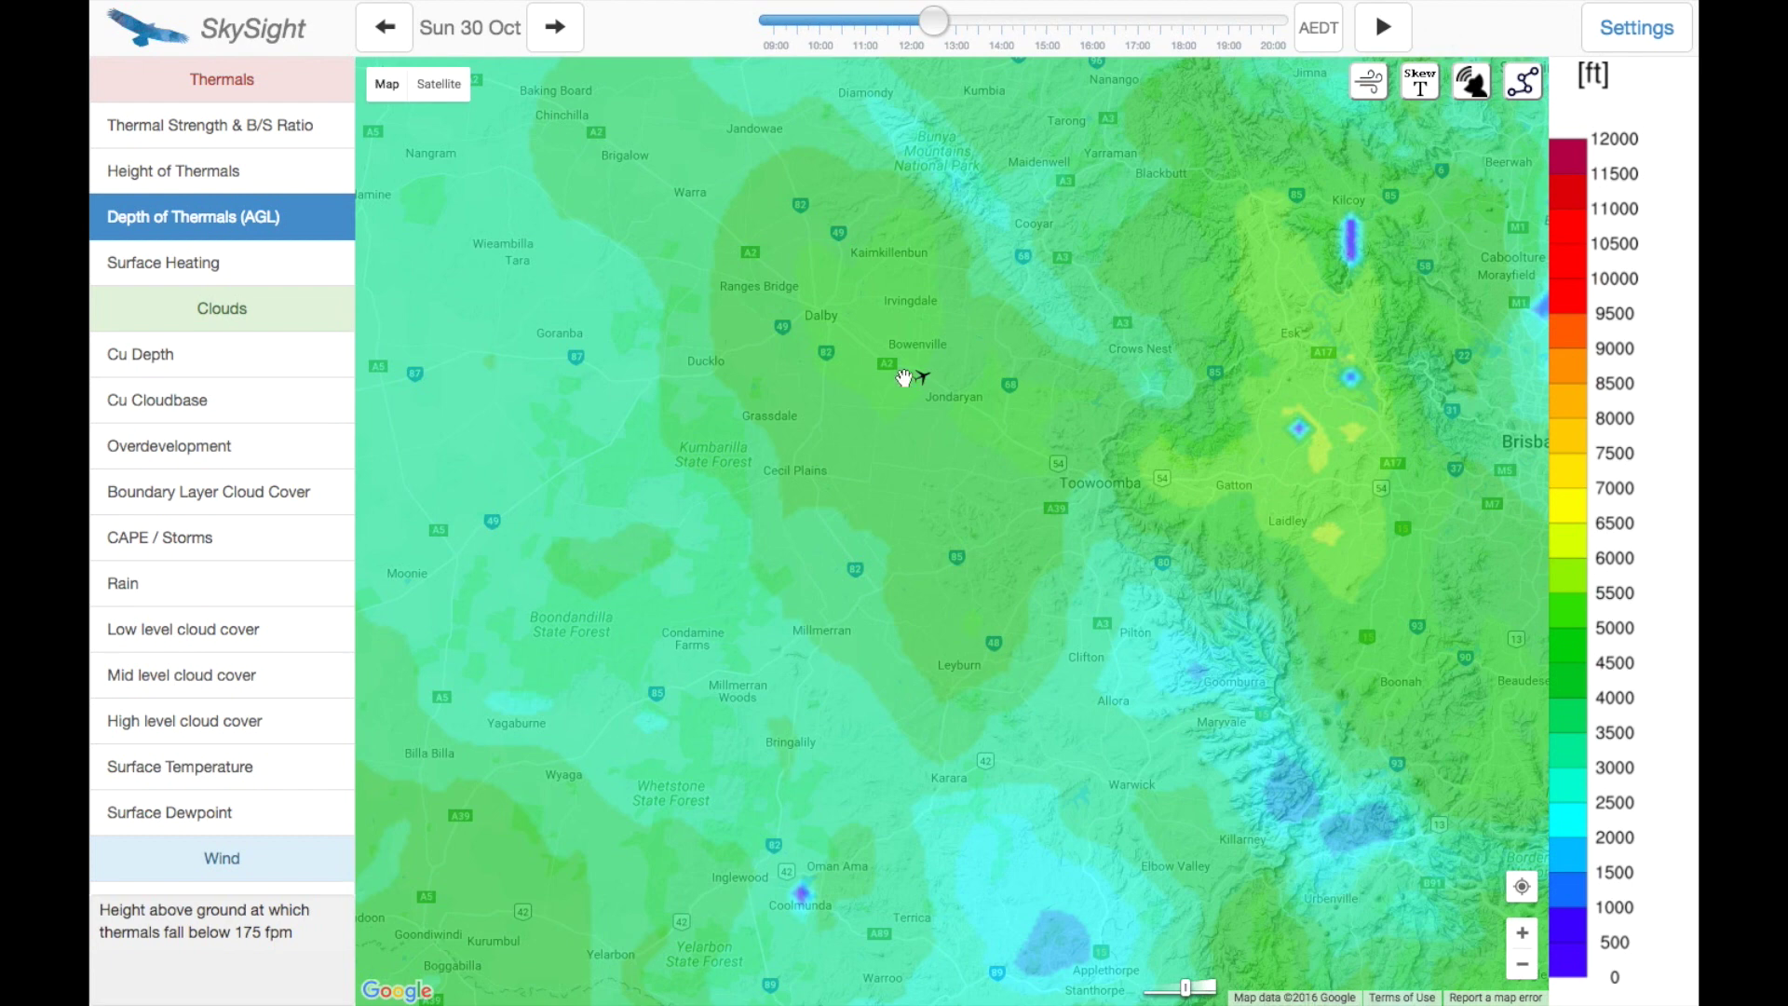
Step: Animate the thermal depth forecast through the afternoon to 18:30, then return it to 12:00
{"action": "left_click", "coordinate": [1382, 28]}
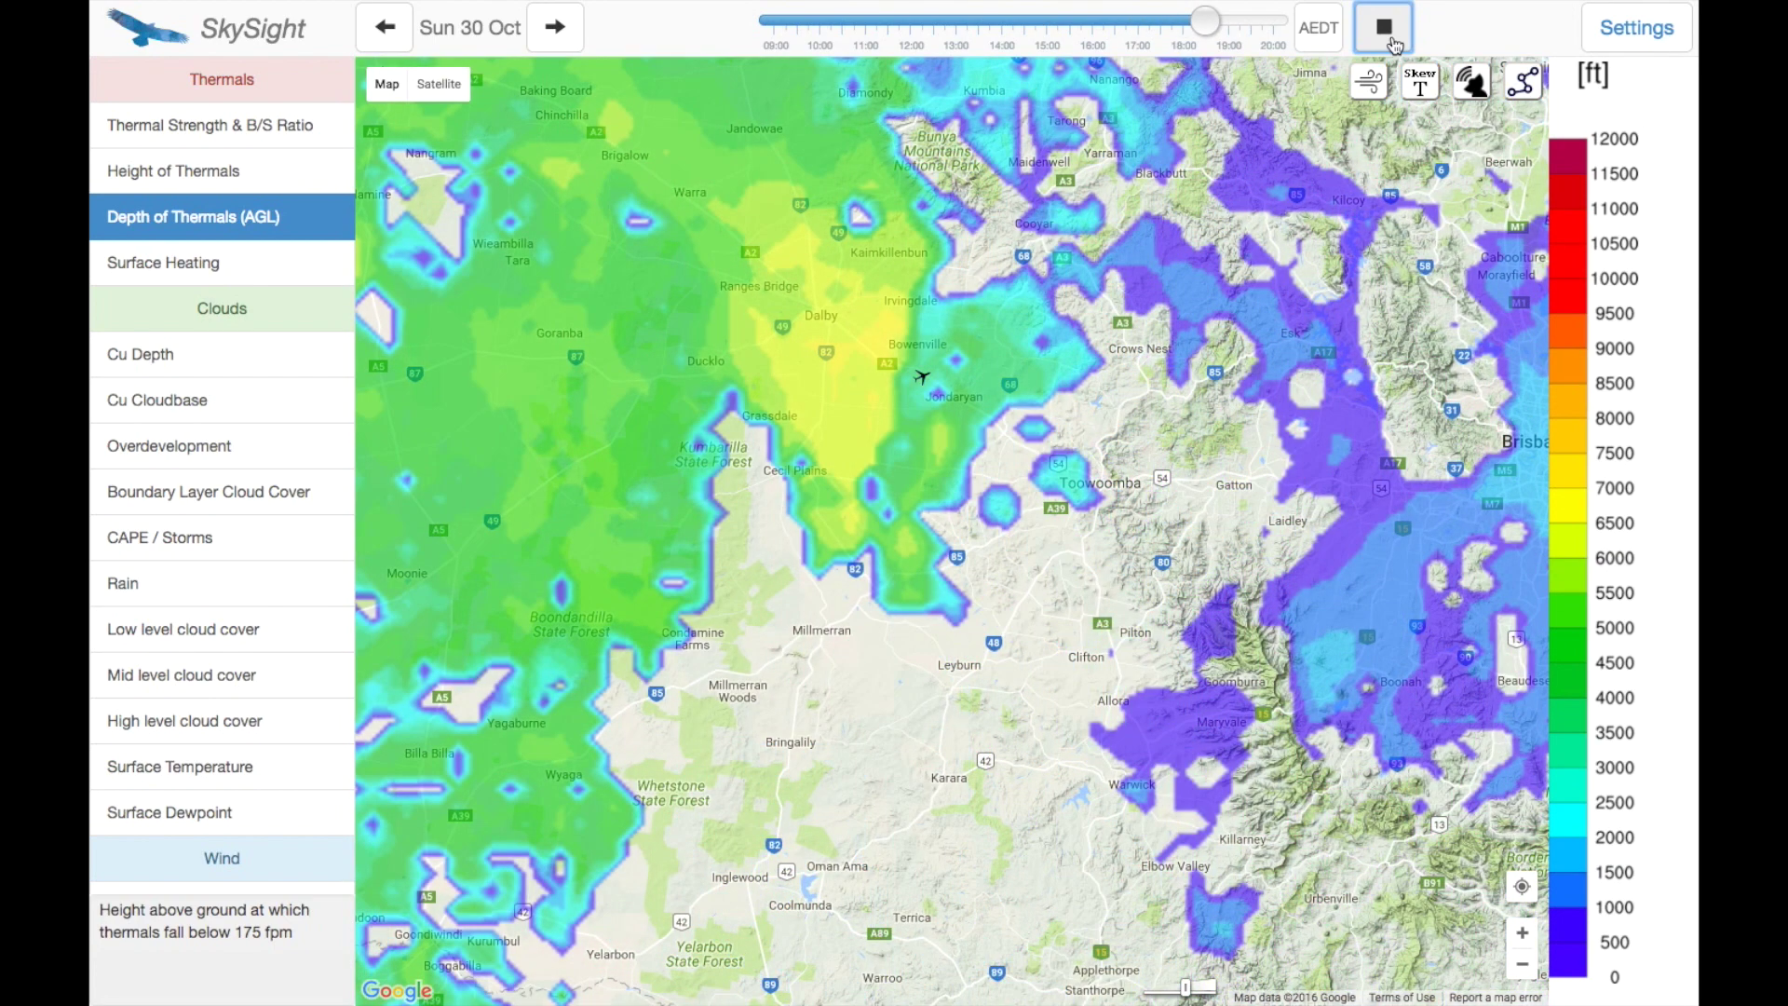
{"action": "left_click_drag", "start_coordinate": [1183, 25], "coordinate": [1097, 35]}
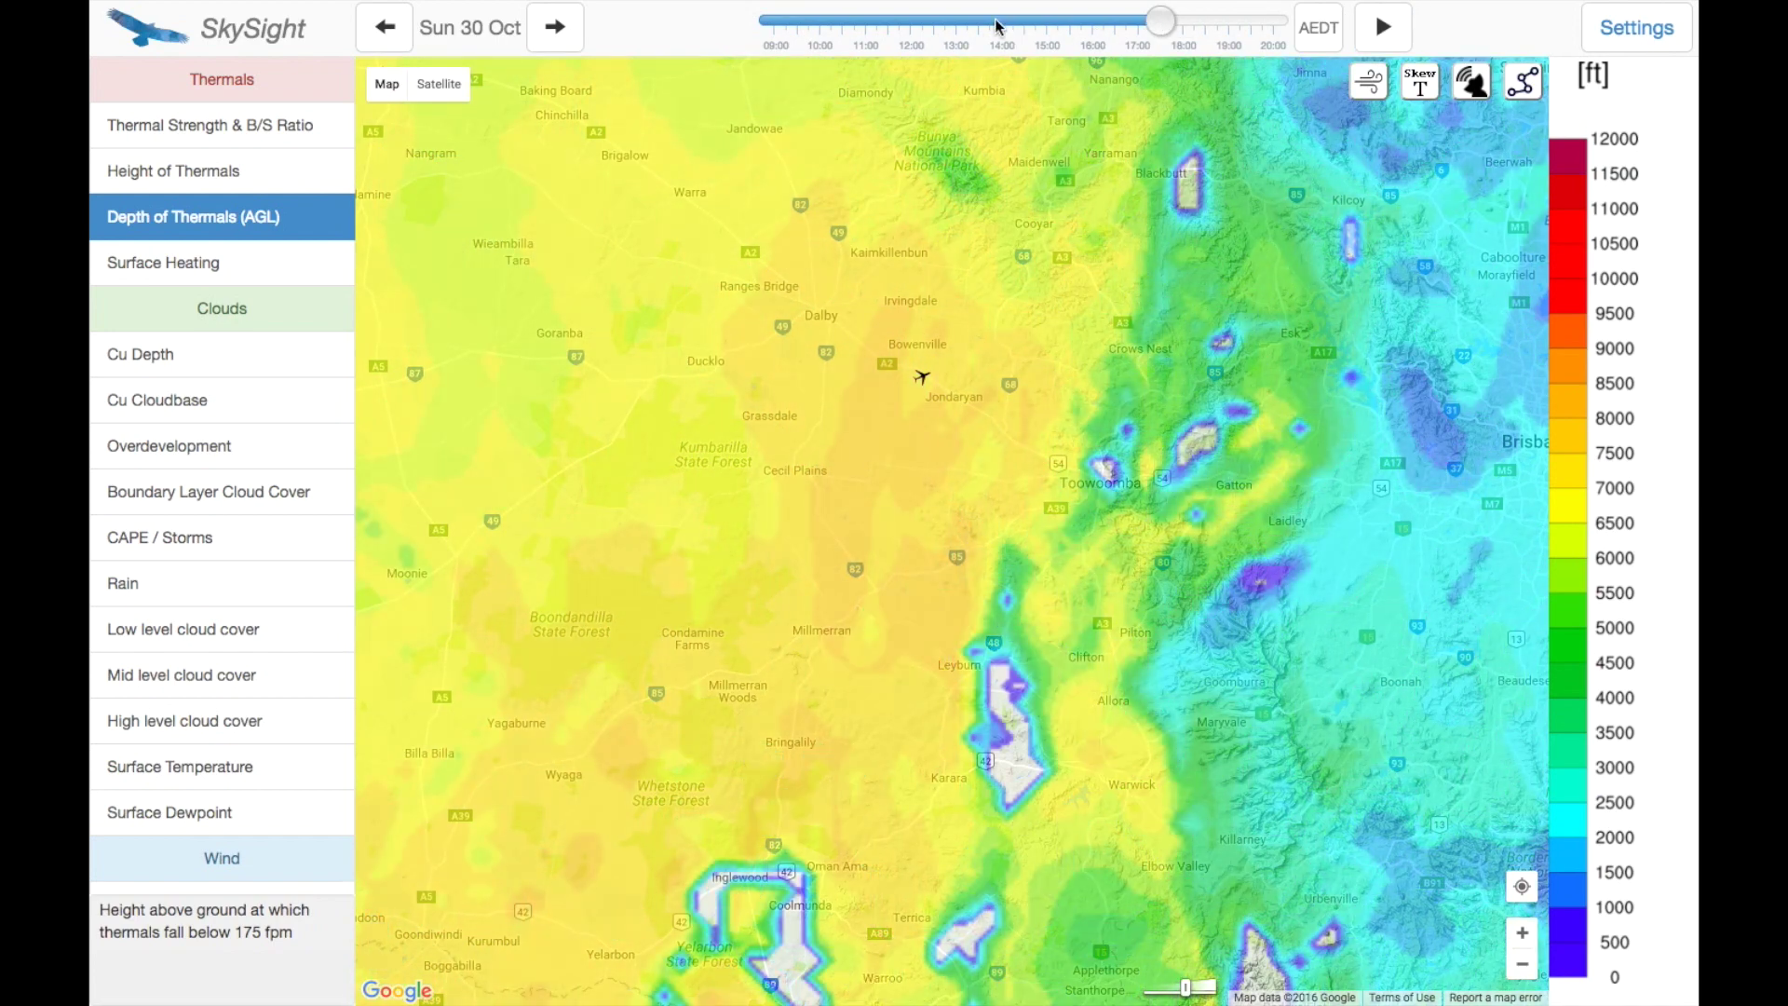
{"action": "left_click", "coordinate": [912, 33]}
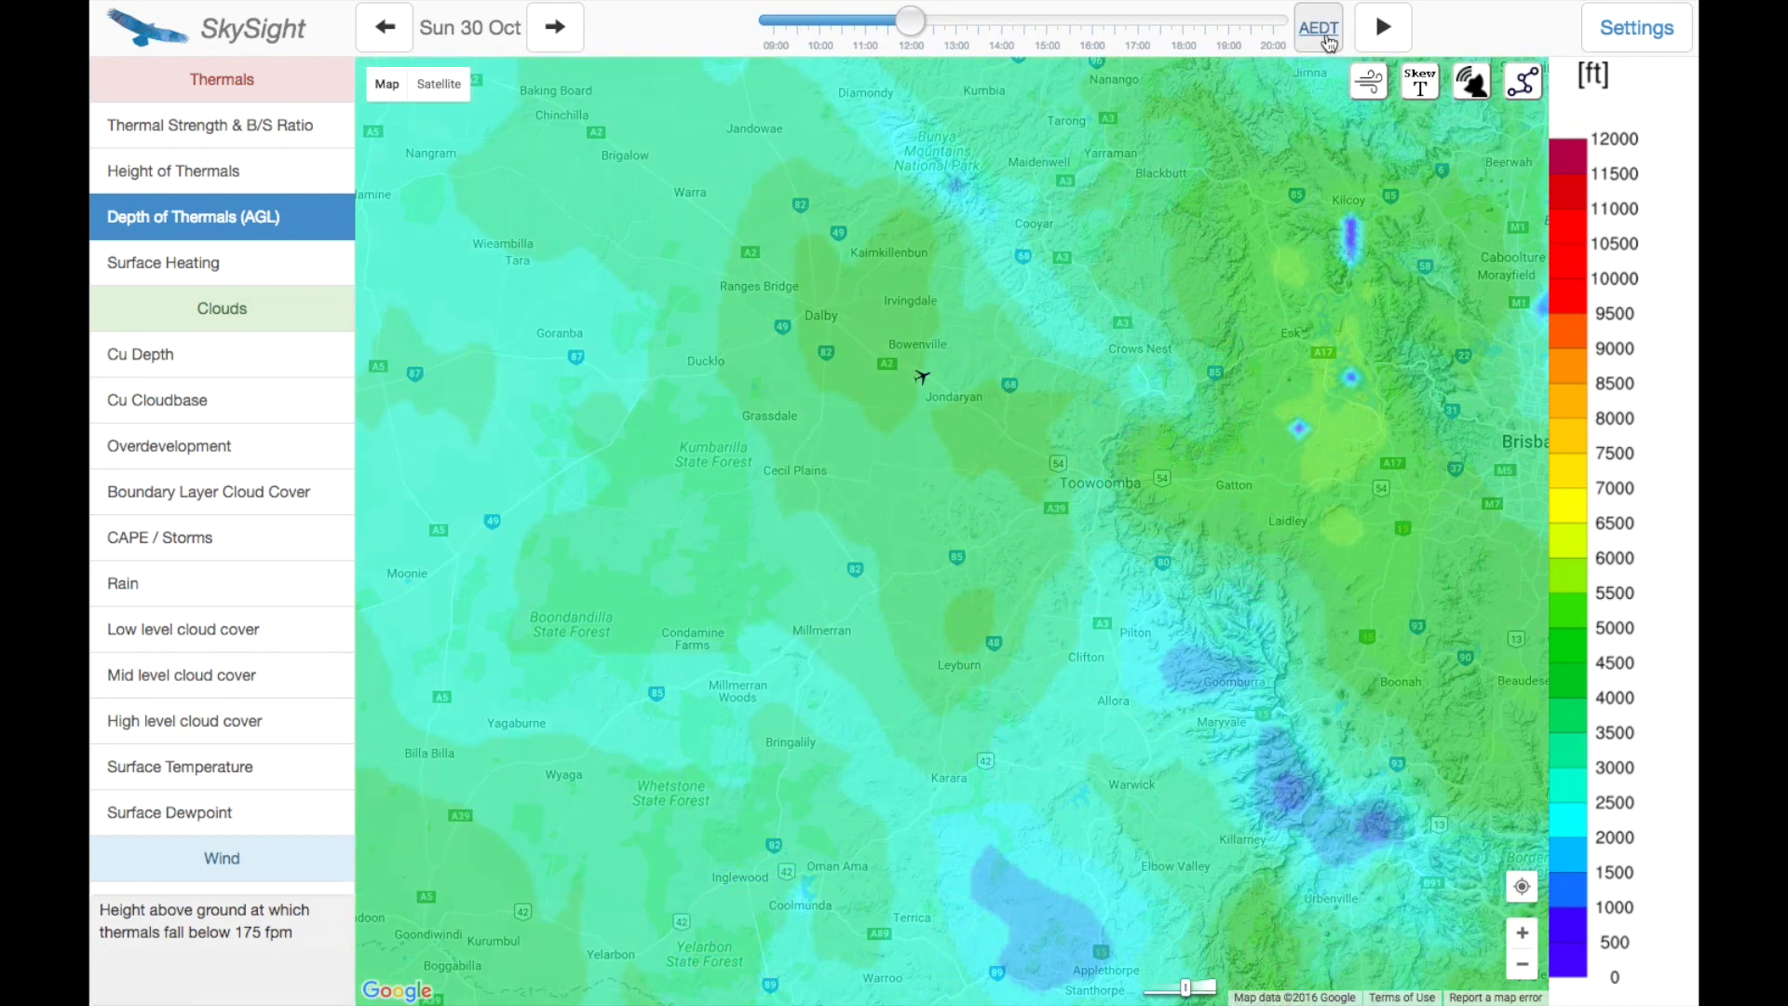
Step: Change the forecast time zone to +10:00 AEST
{"action": "left_click", "coordinate": [1330, 42]}
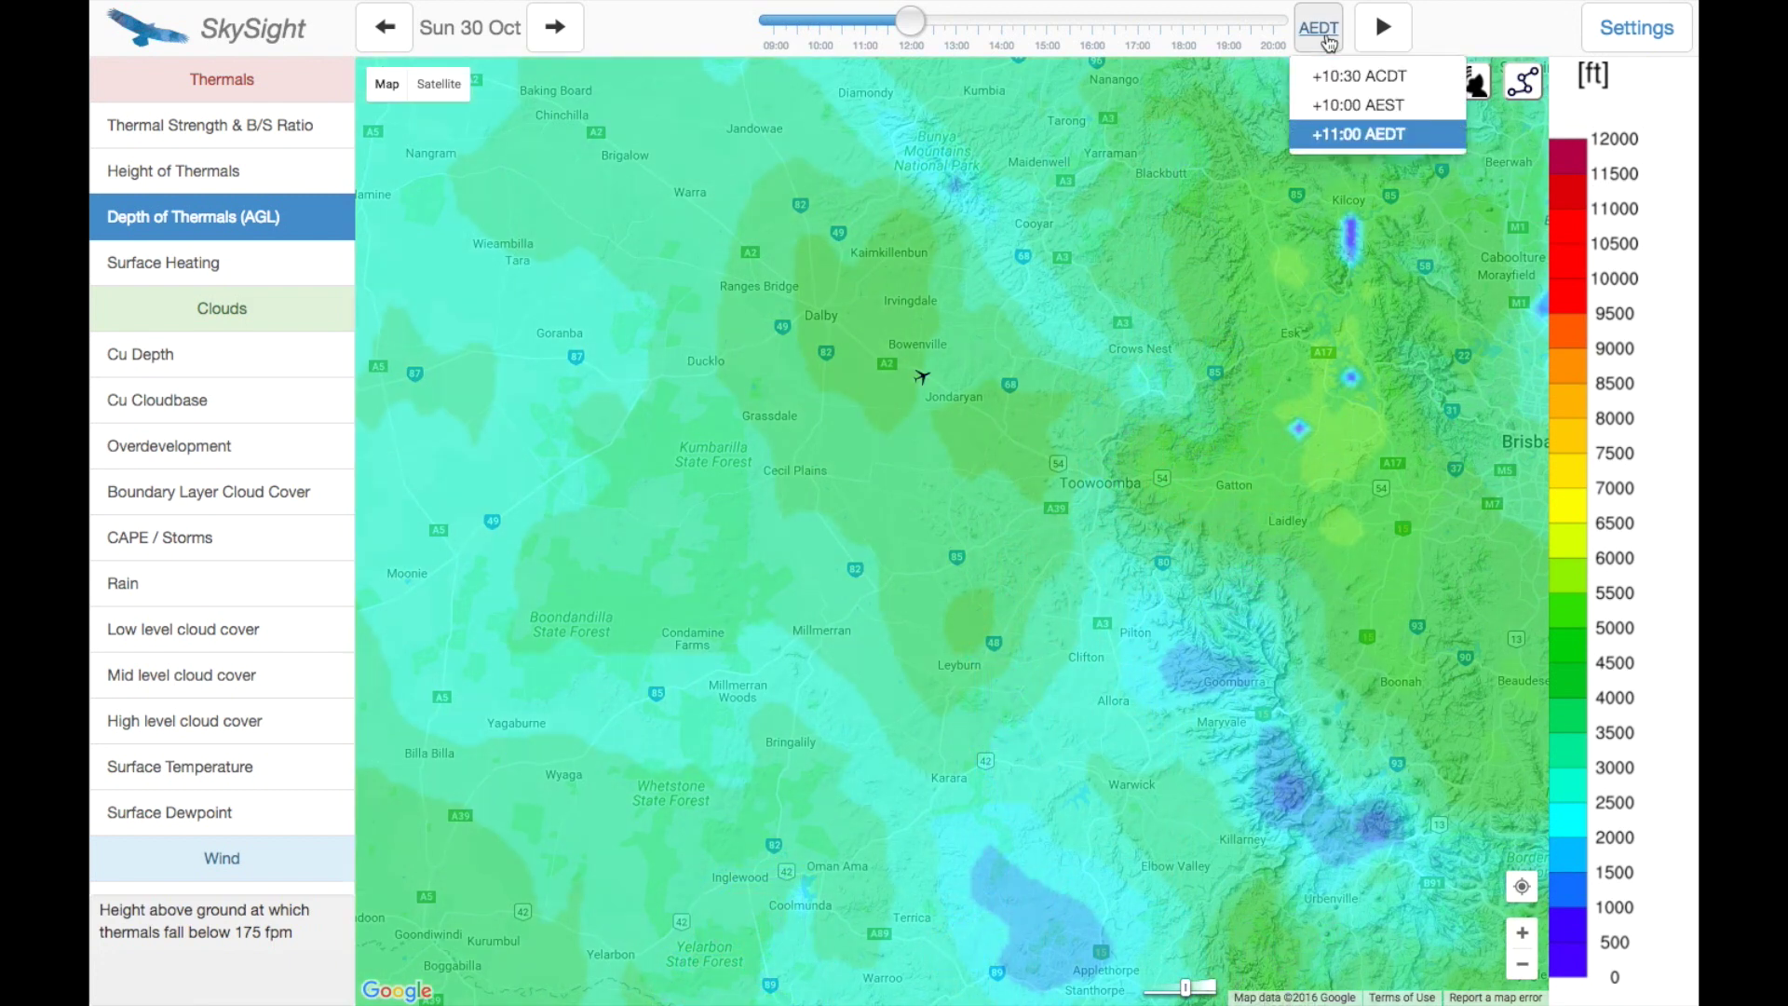
{"action": "left_click", "coordinate": [1347, 104]}
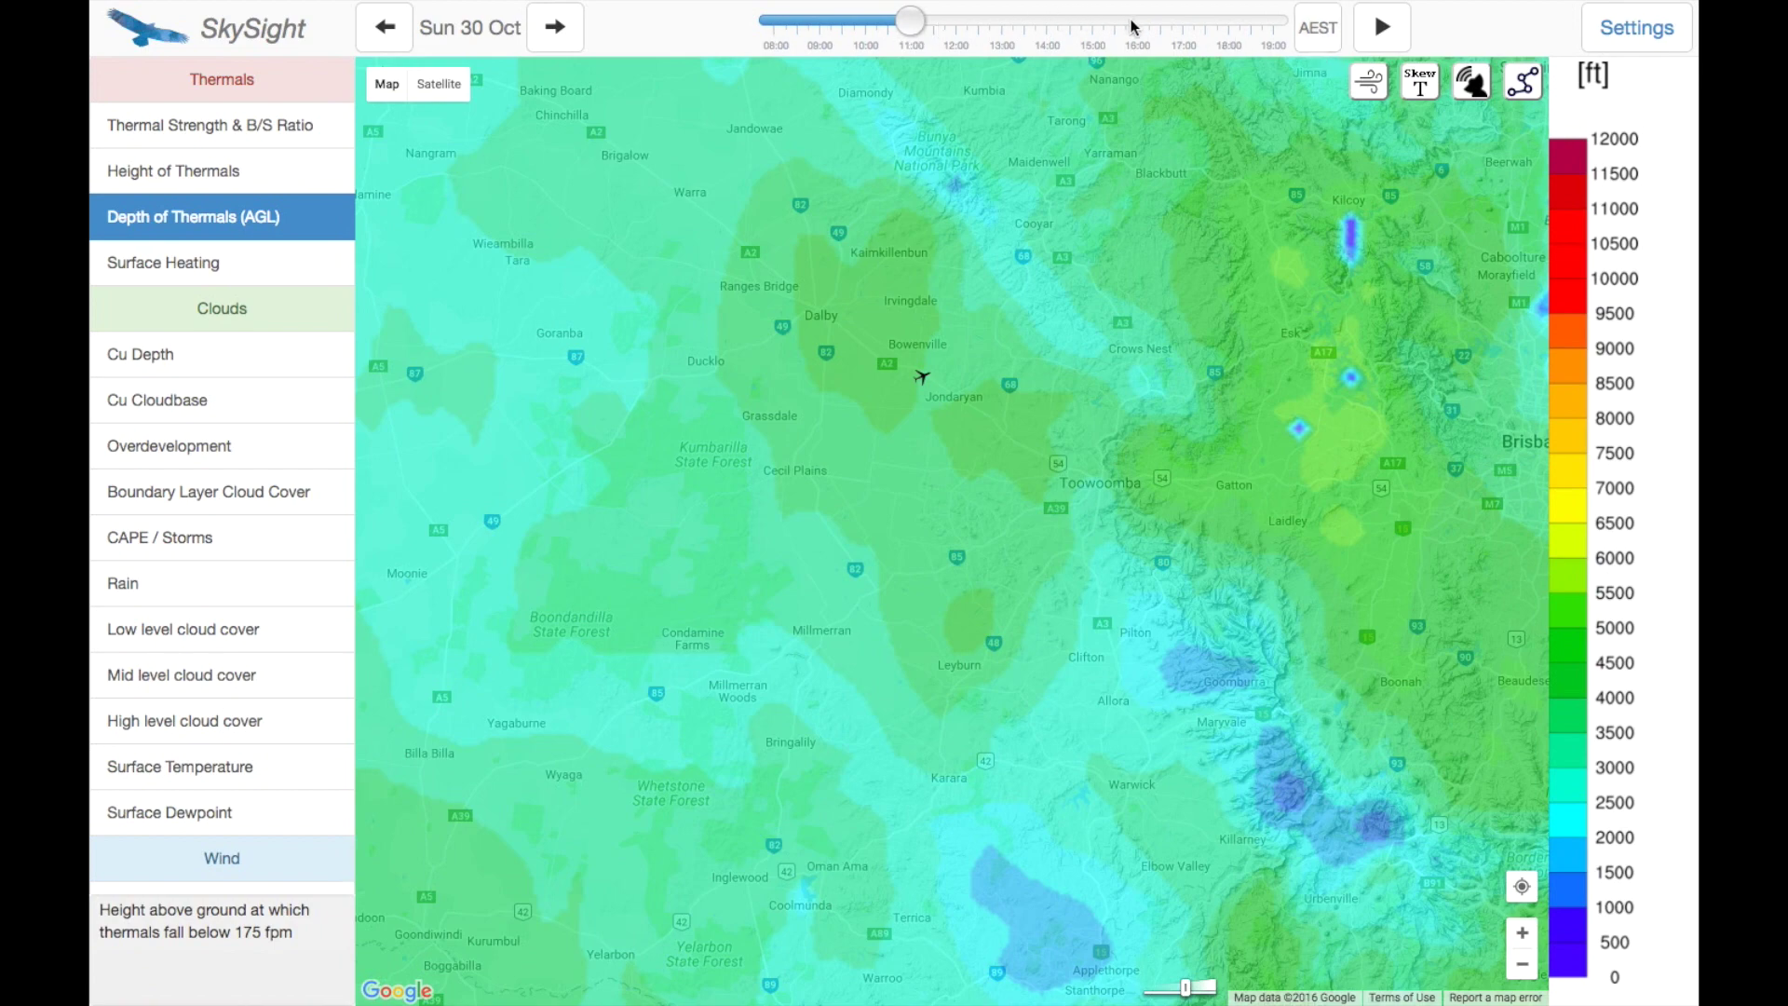
Step: Compare thermal depth around midday (12:00 and 12:30) with late afternoon (17:00 and 17:30), ending at 16:30
{"action": "left_click", "coordinate": [1162, 19]}
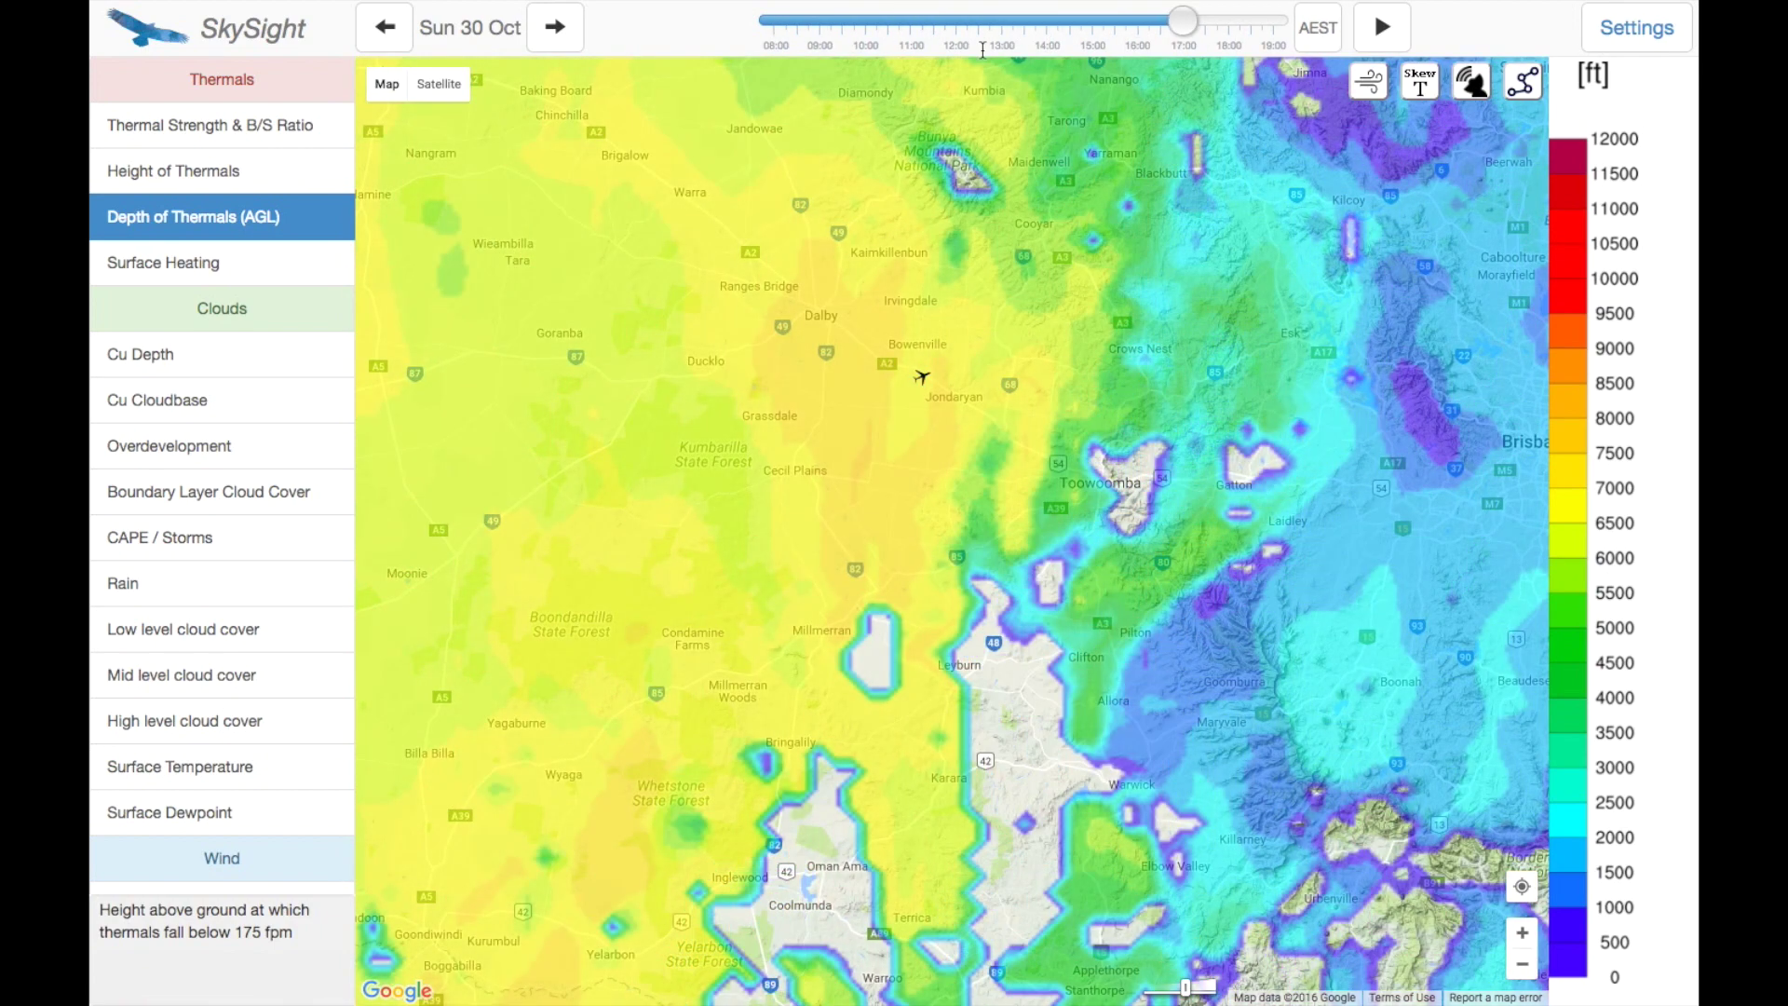
{"action": "left_click_drag", "start_coordinate": [935, 21], "coordinate": [978, 27]}
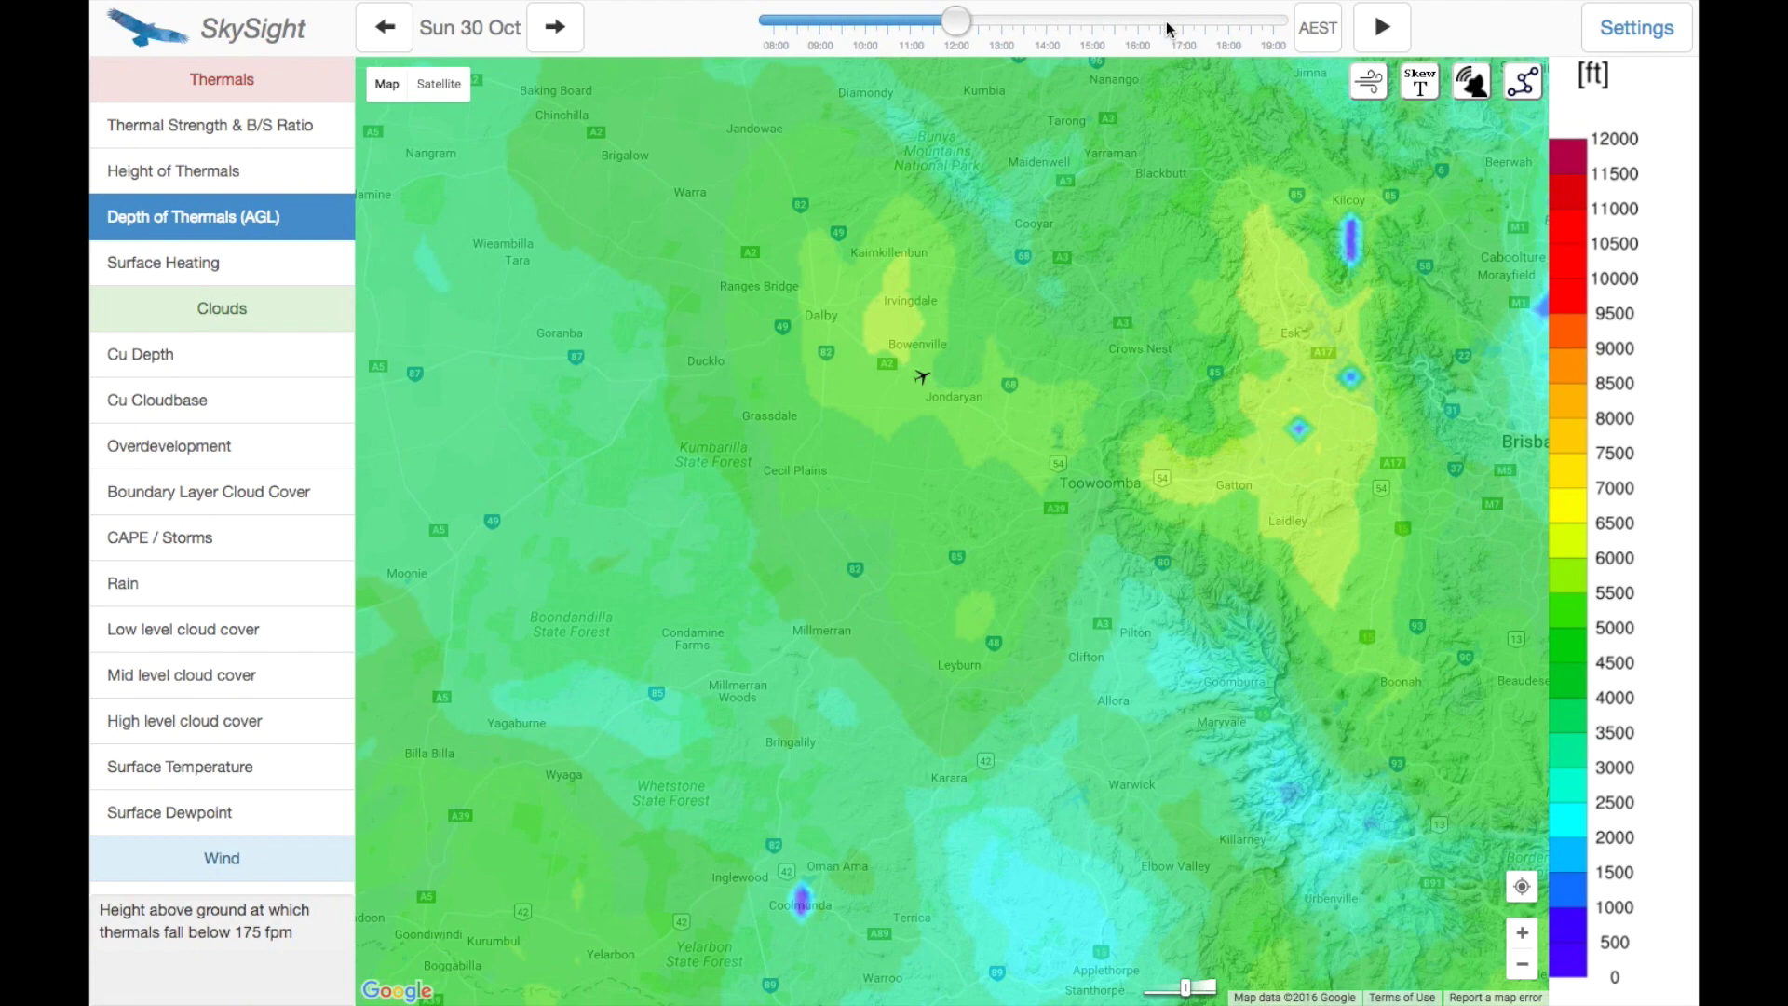
{"action": "left_click", "coordinate": [1166, 20]}
{"action": "left_click", "coordinate": [1205, 20]}
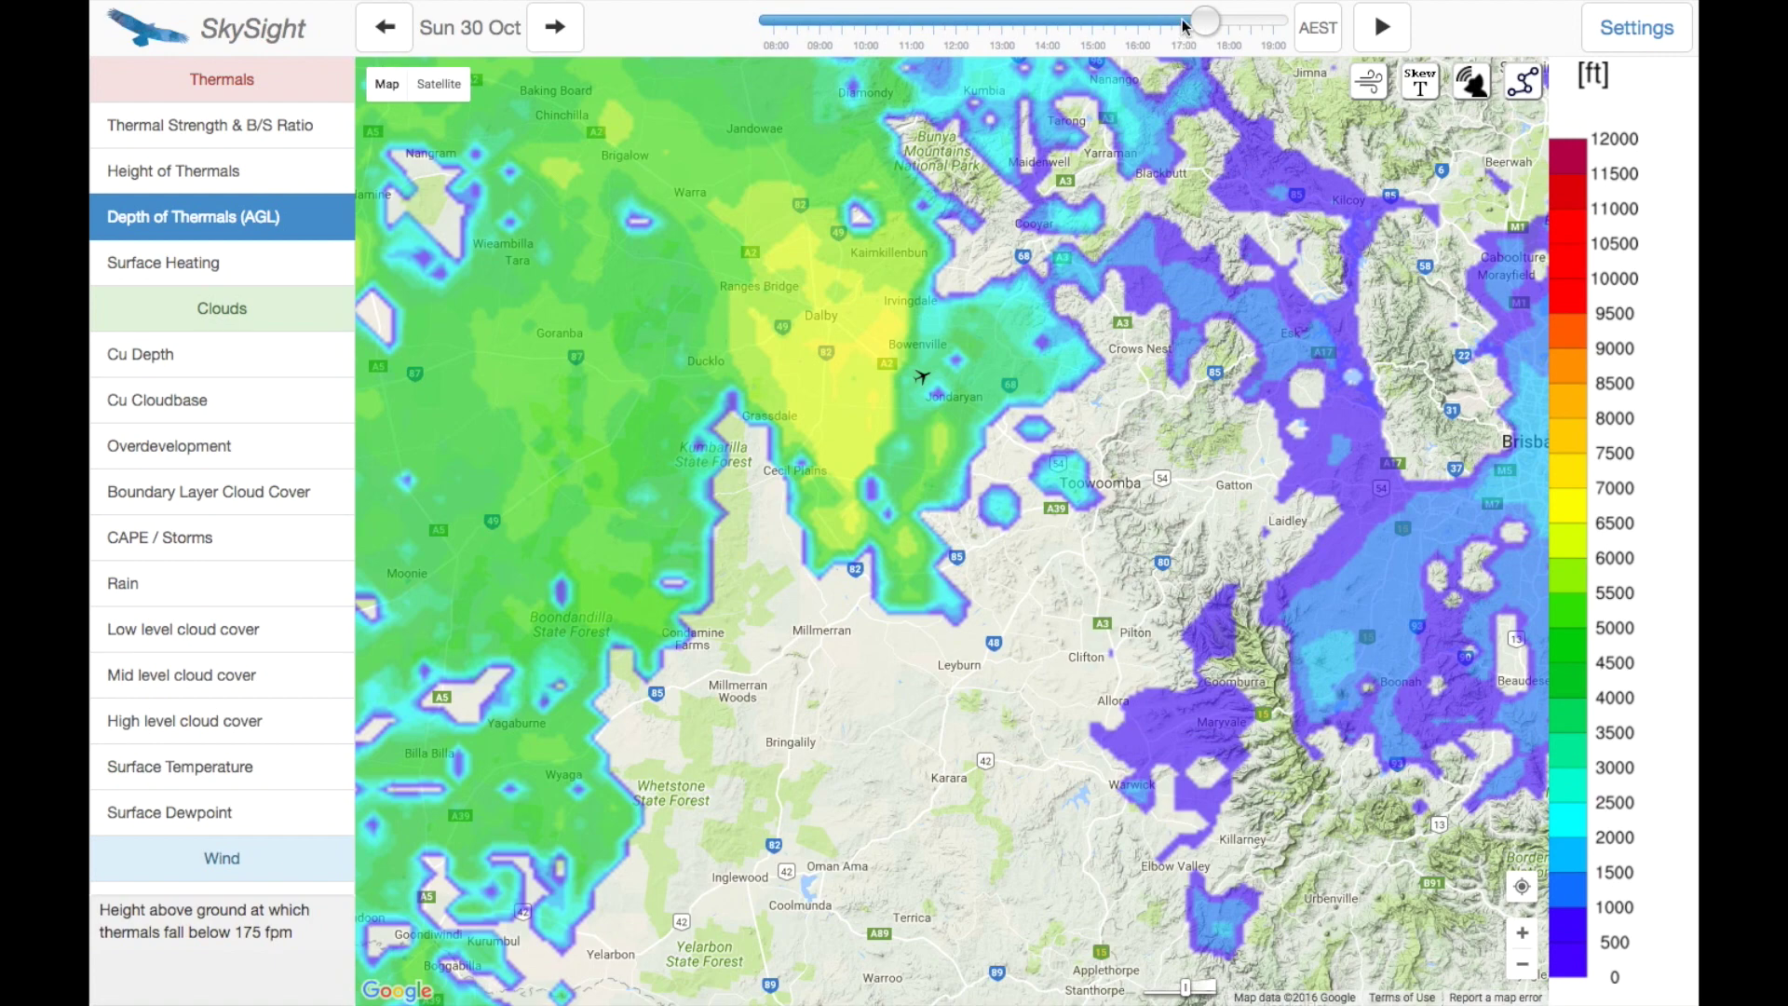
{"action": "left_click", "coordinate": [1183, 27]}
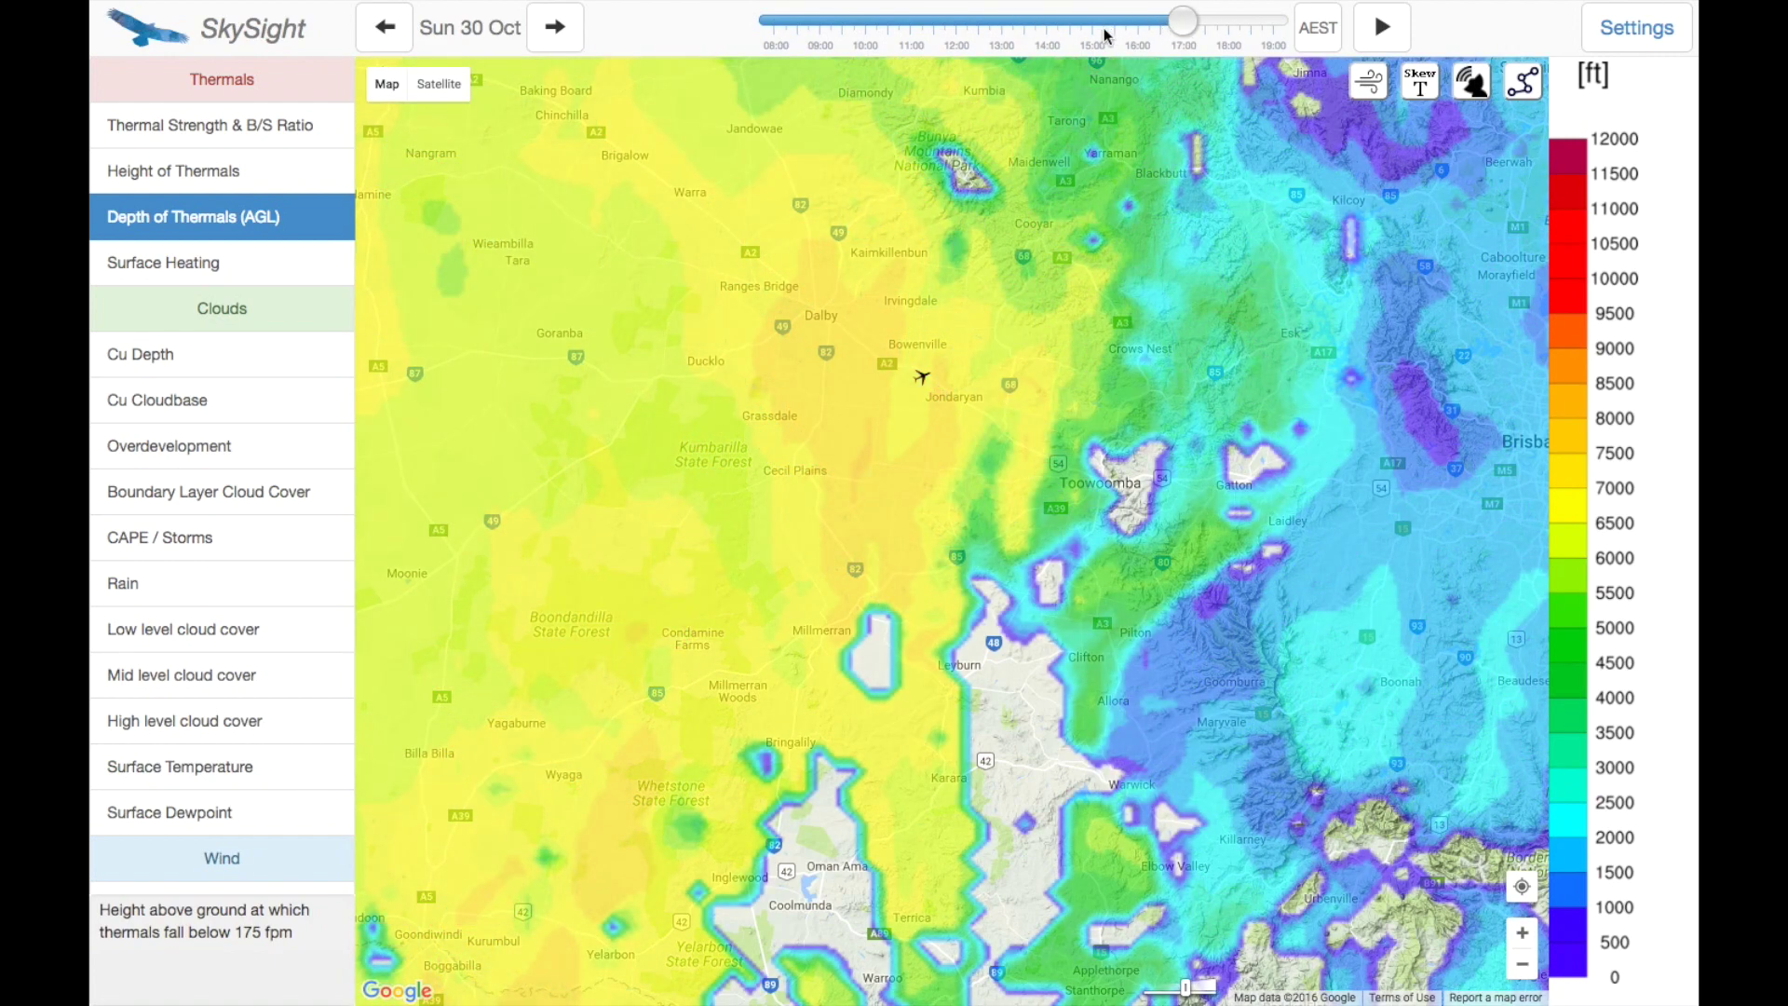
{"action": "left_click", "coordinate": [976, 20]}
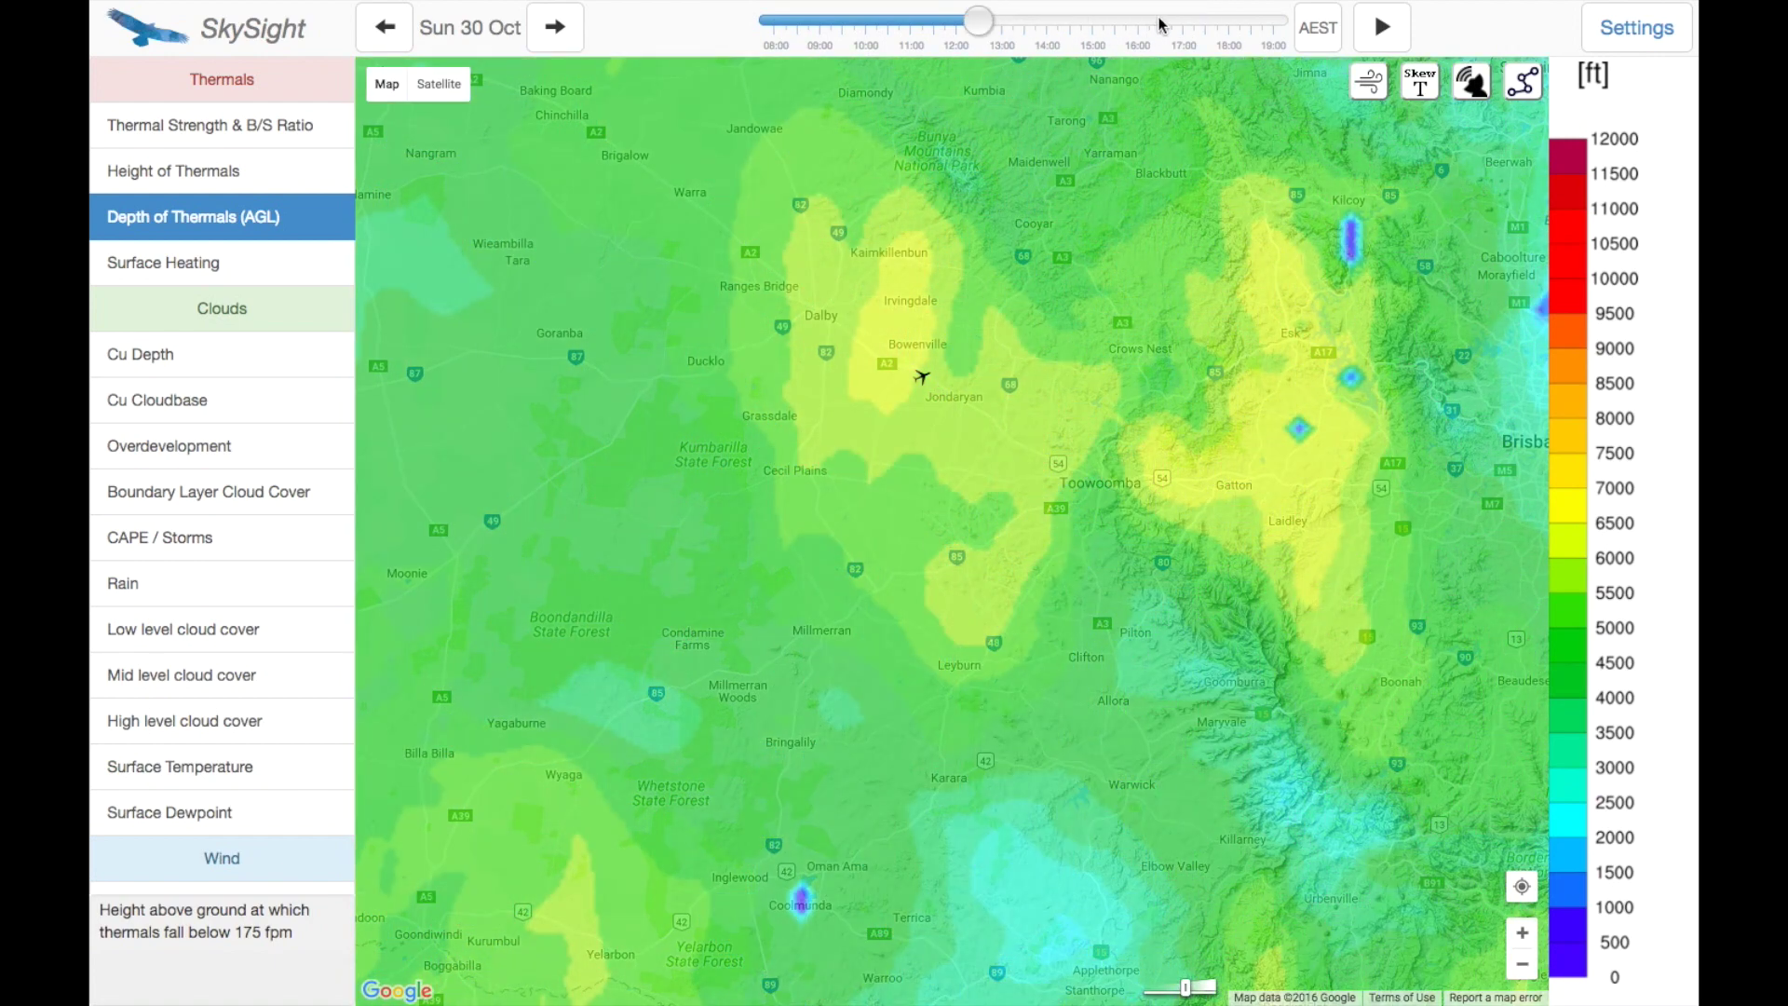
{"action": "left_click", "coordinate": [1160, 24]}
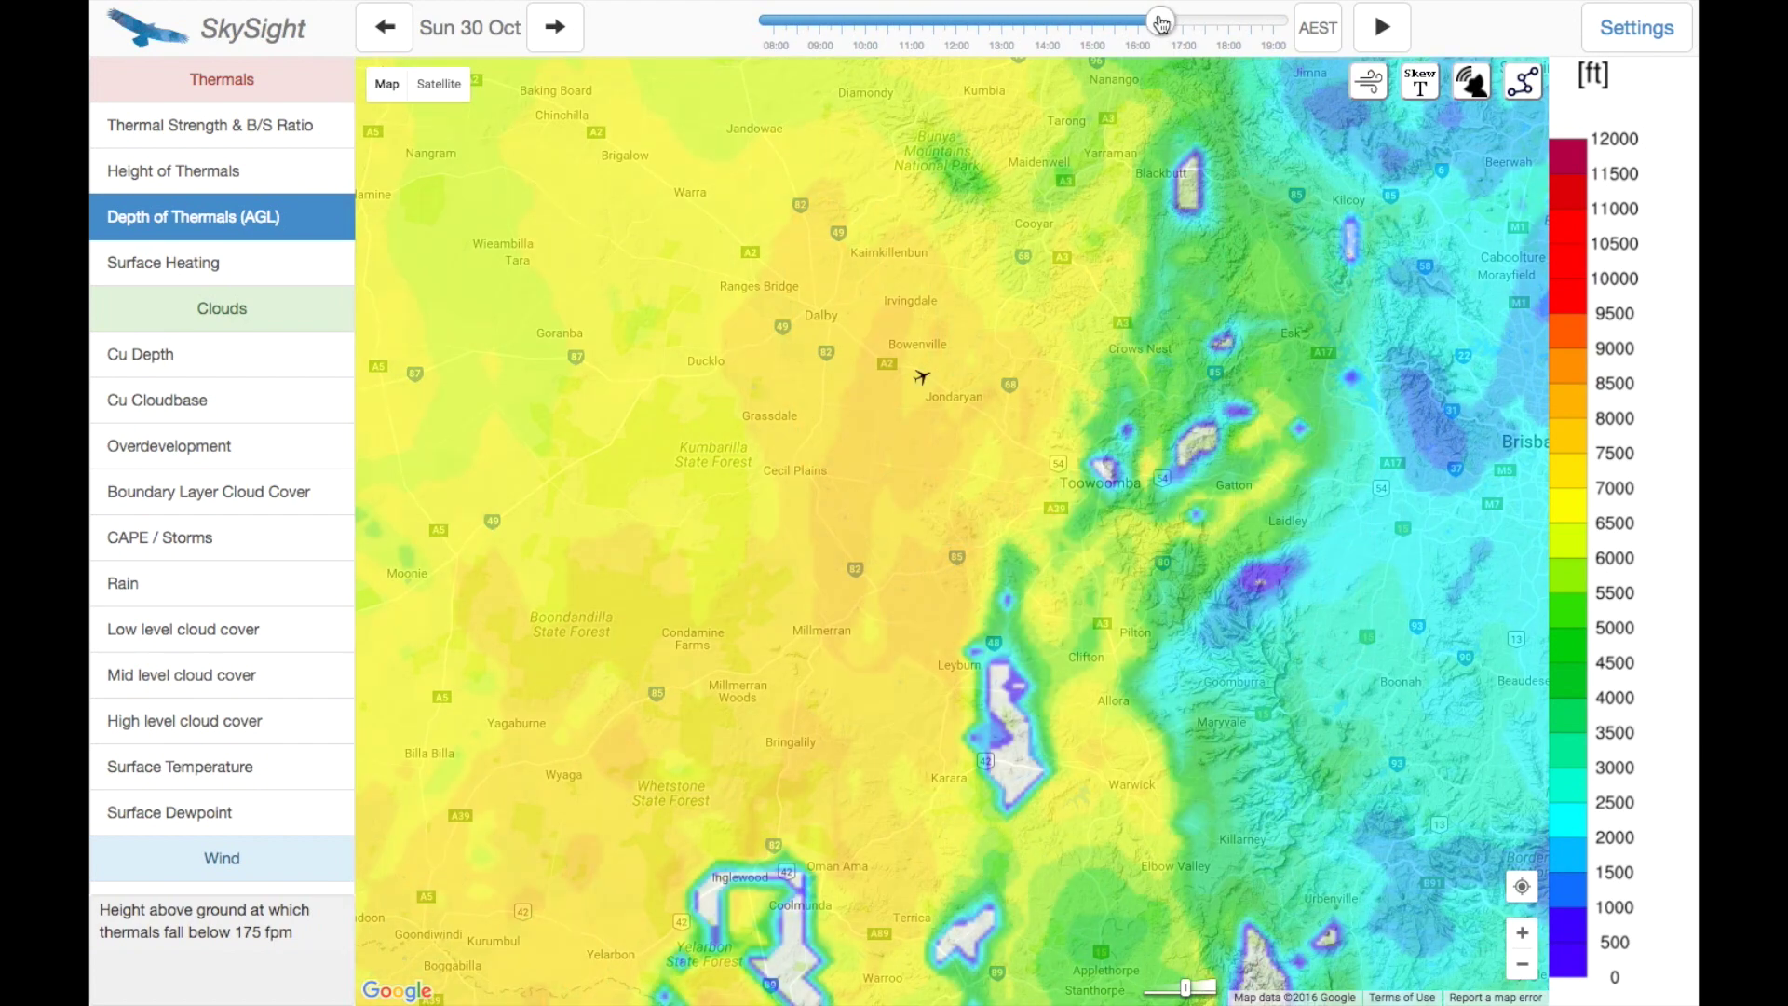
Step: Show Thermal Strength & B/S Ratio and compare midday with 16:30 and 17:00, ending at 11:30
{"action": "left_click", "coordinate": [279, 130]}
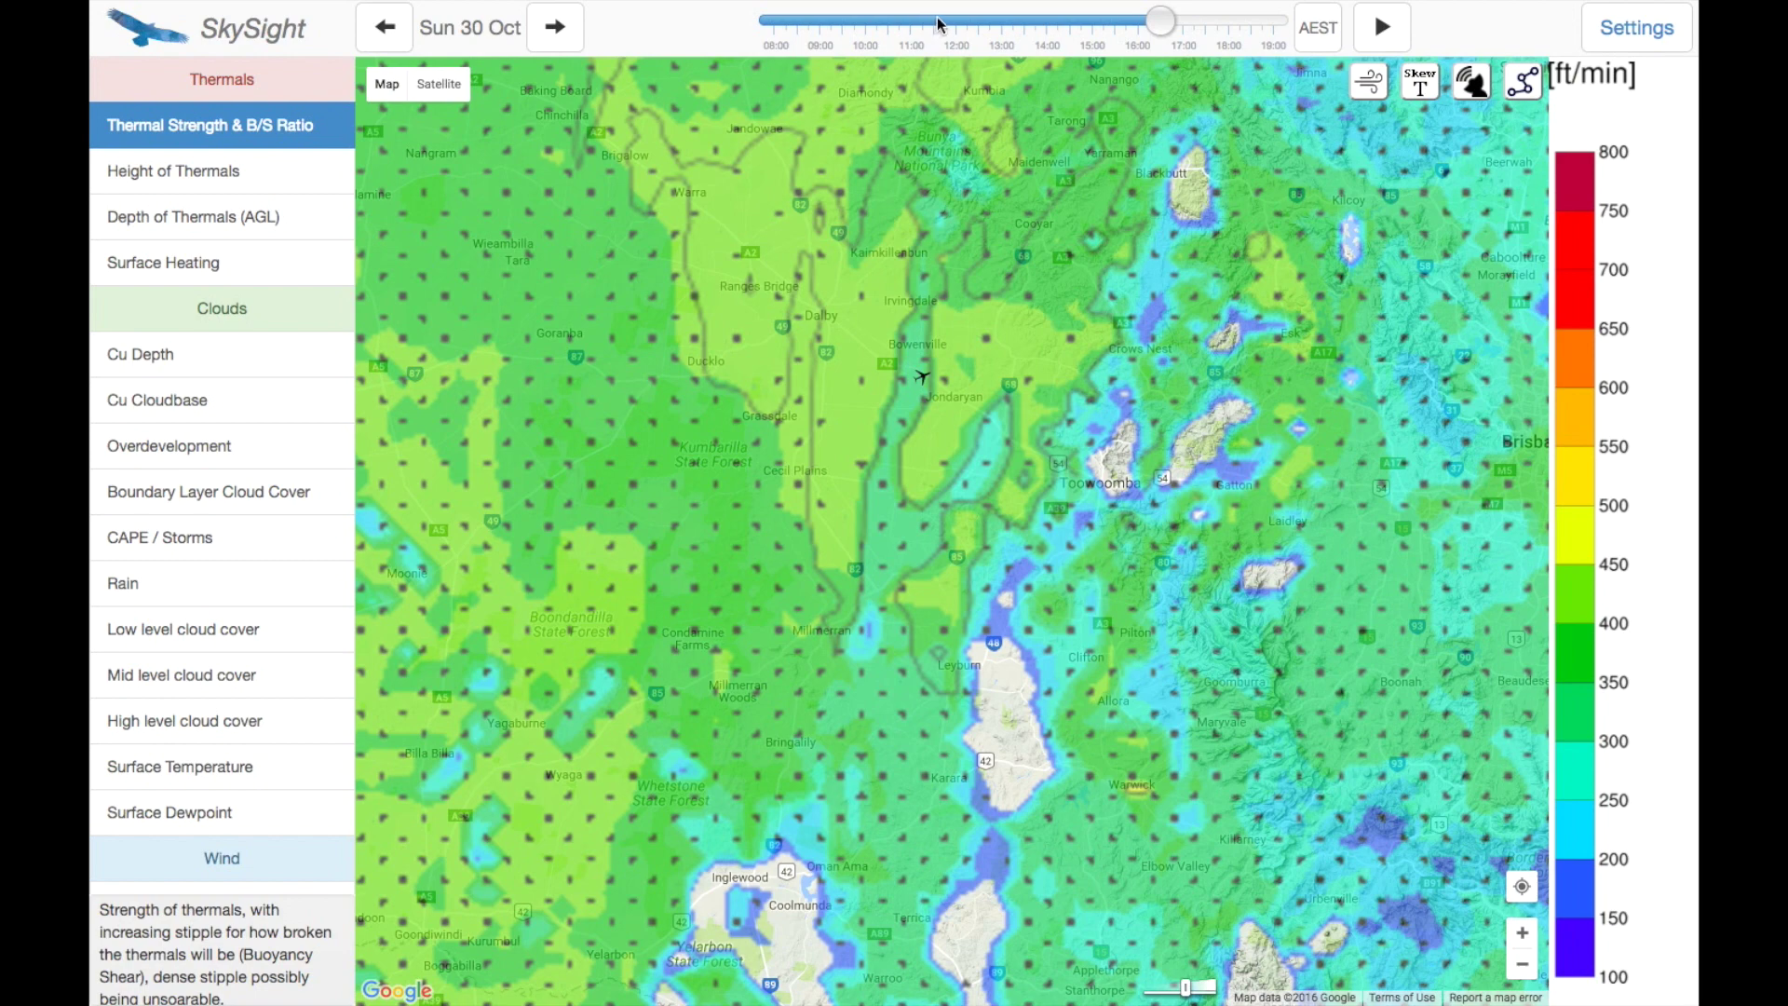
{"action": "left_click", "coordinate": [970, 22]}
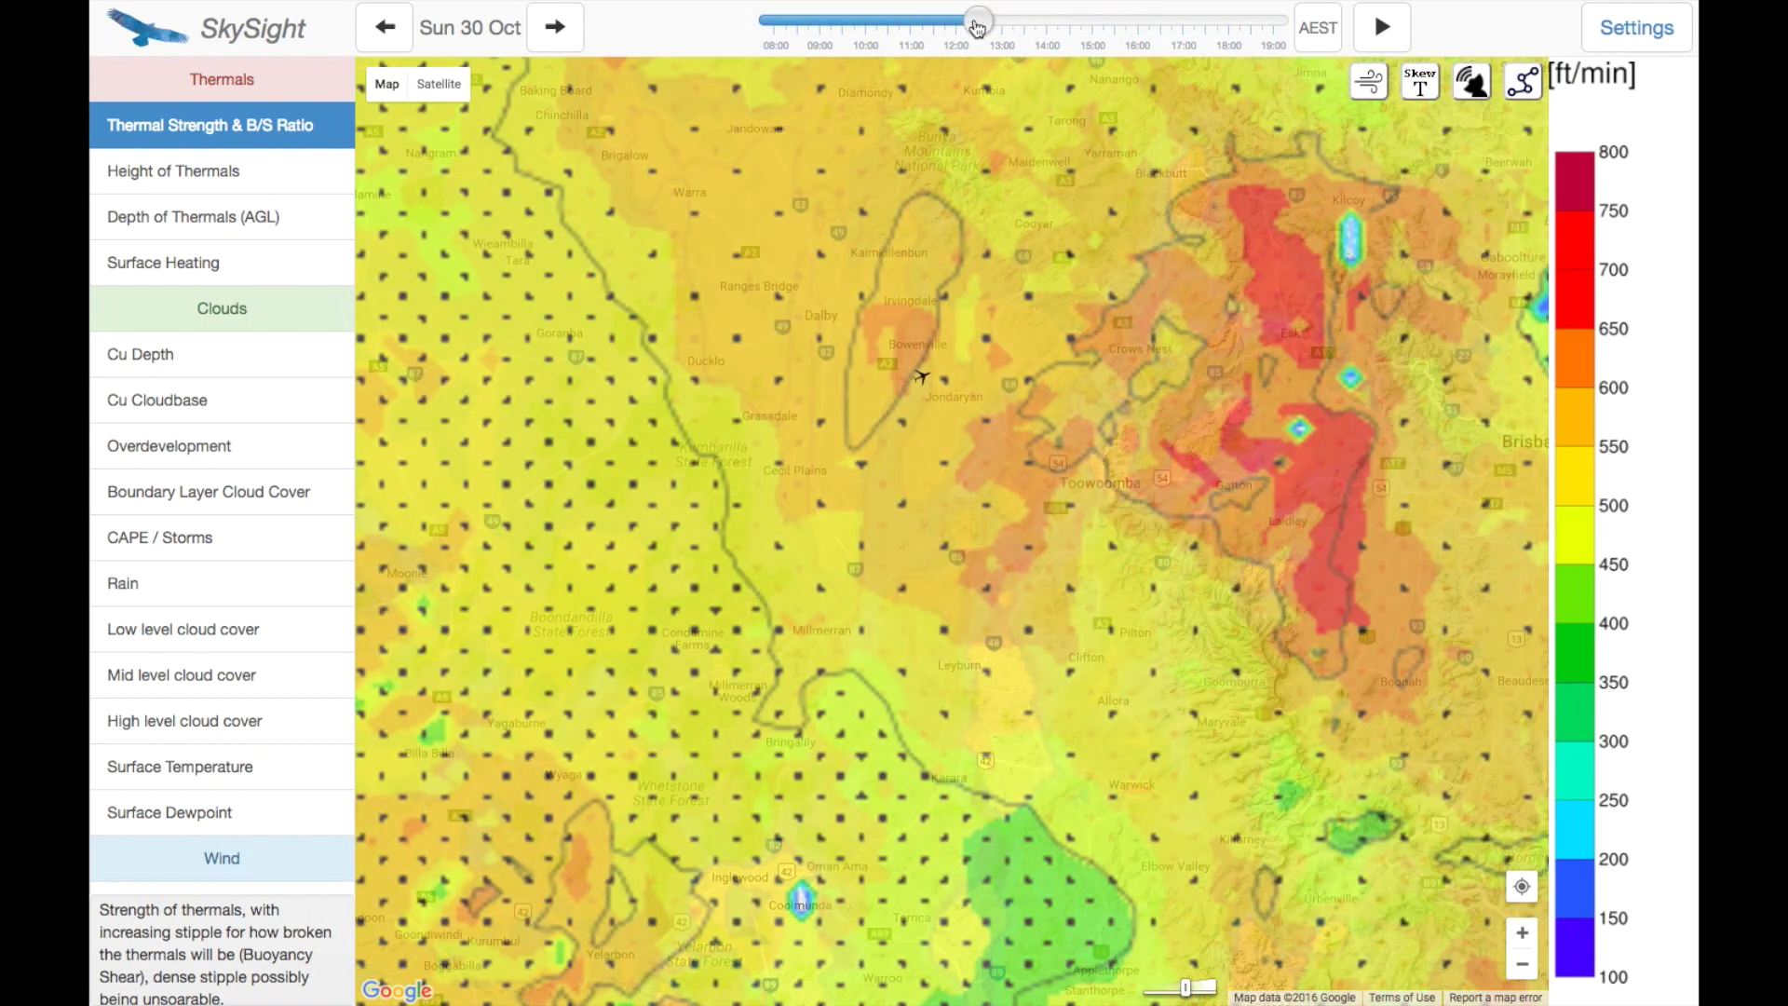
{"action": "left_click", "coordinate": [959, 28]}
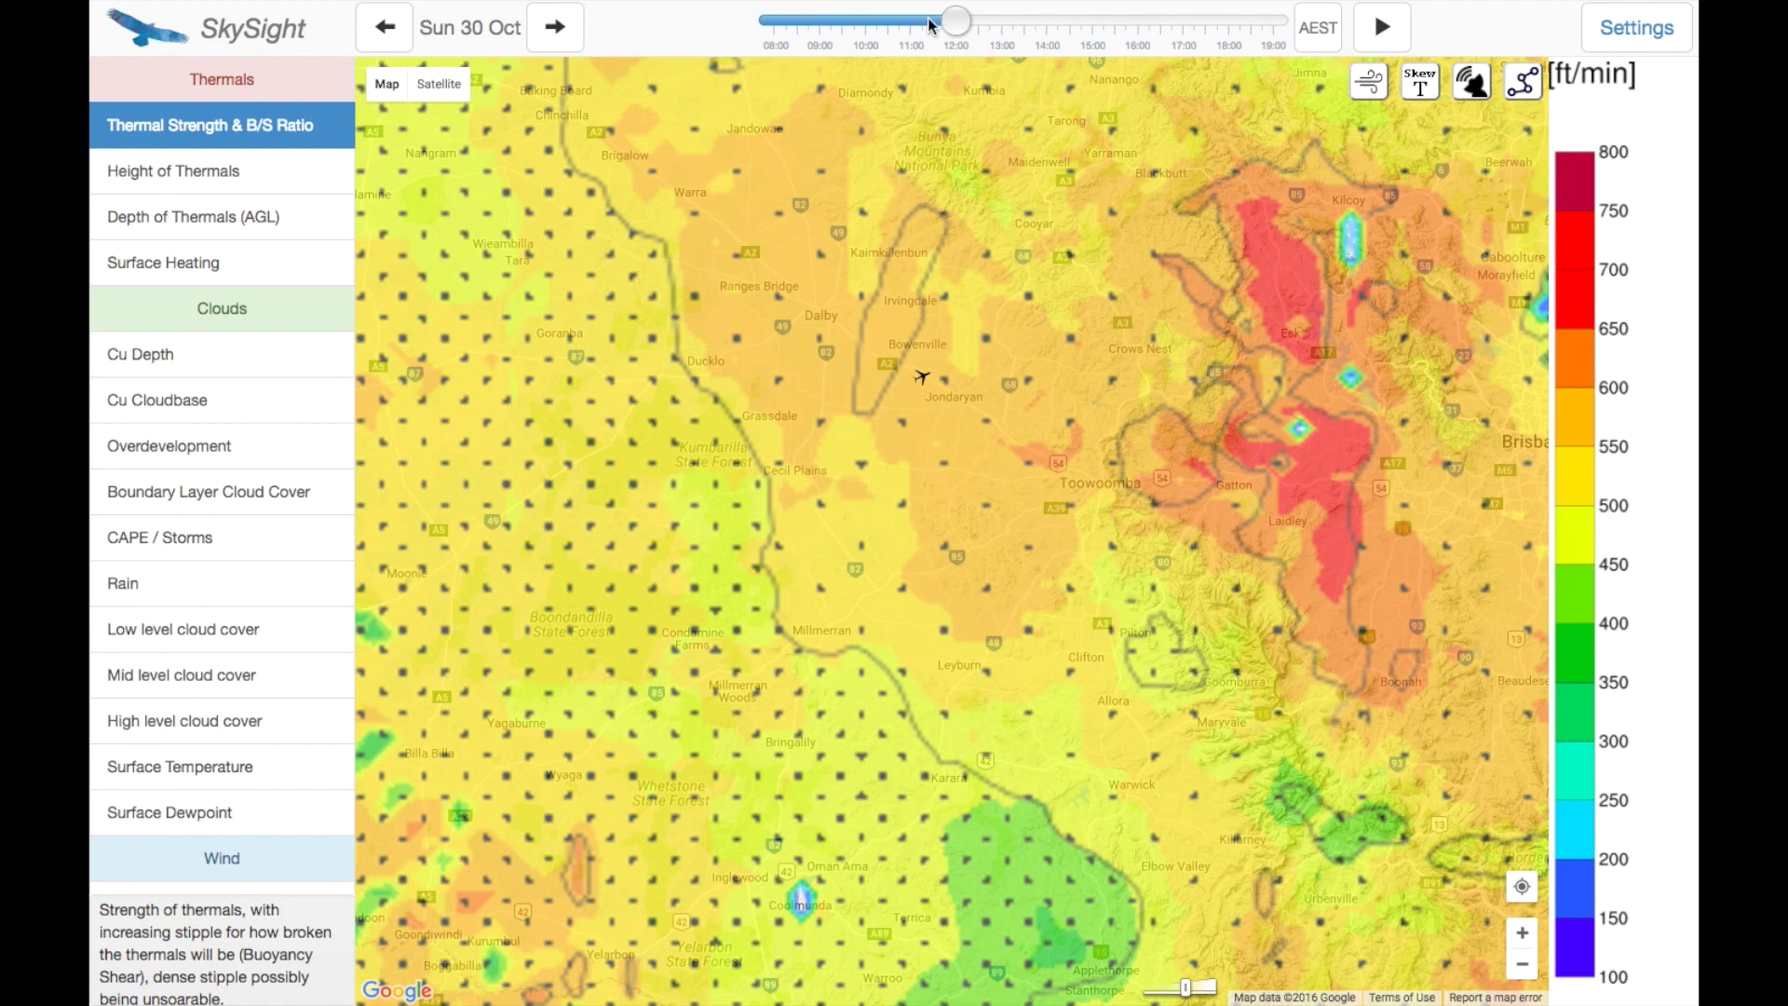
{"action": "left_click", "coordinate": [1136, 28]}
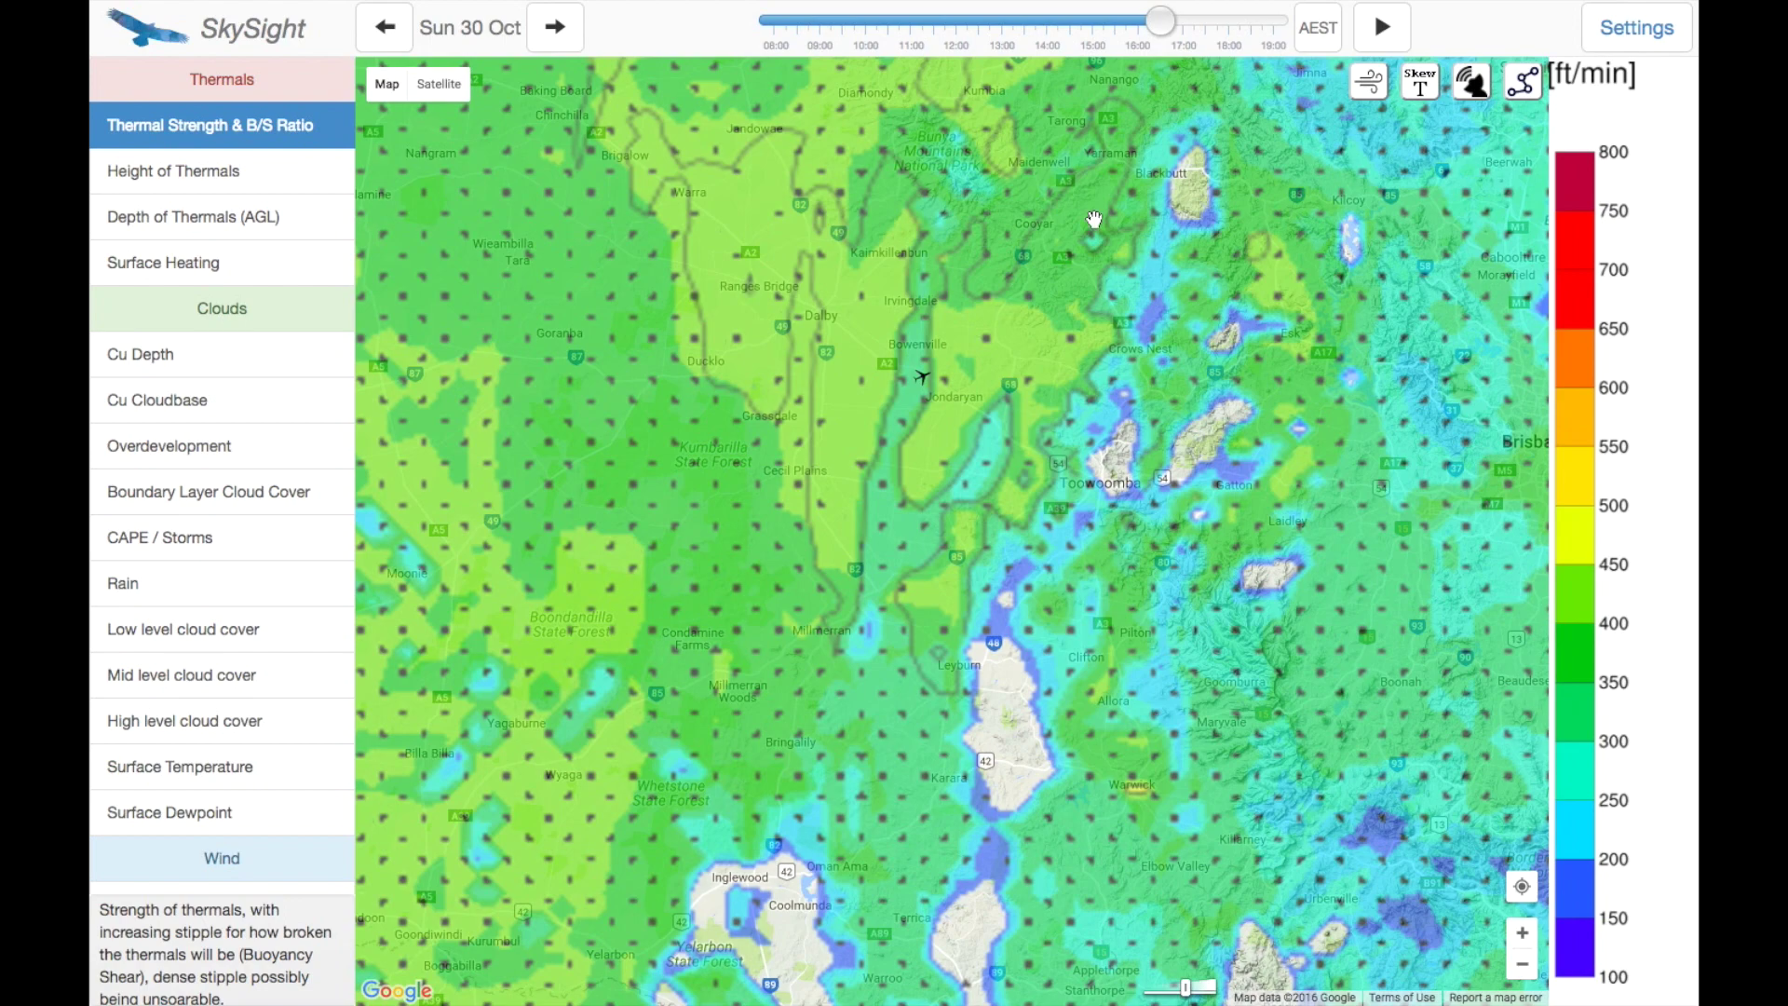
{"action": "left_click_drag", "start_coordinate": [1161, 28], "coordinate": [1183, 28]}
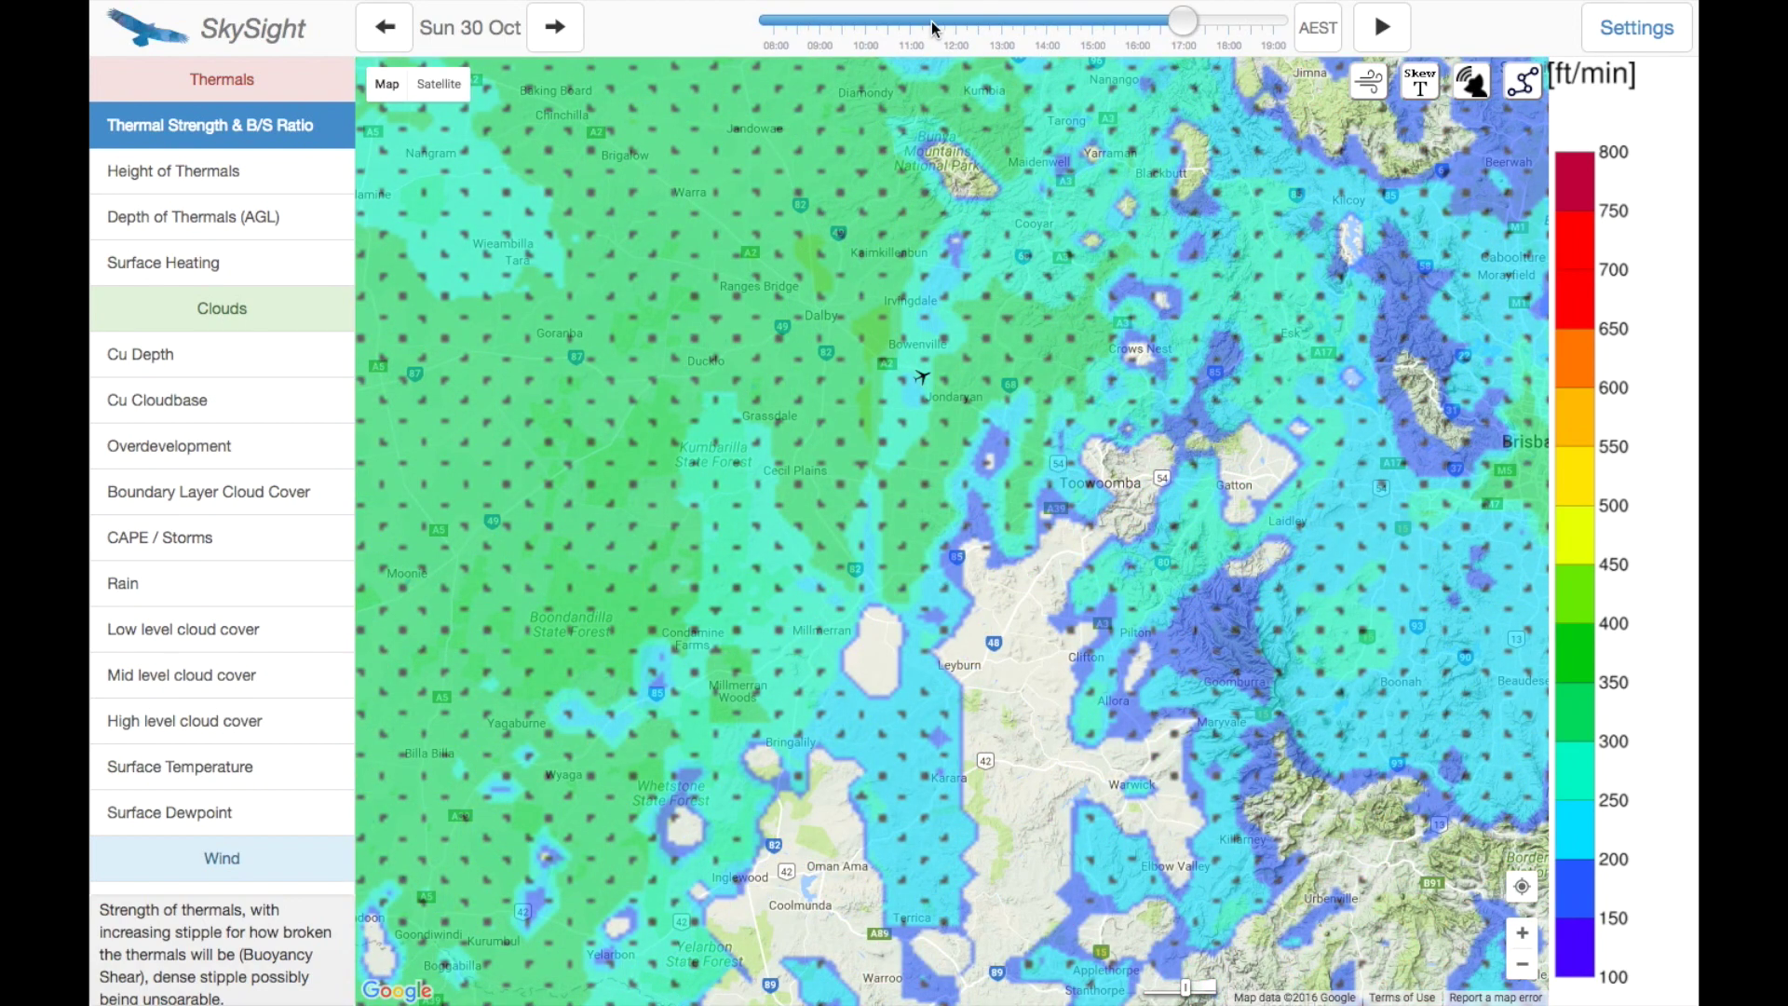
{"action": "left_click", "coordinate": [931, 21]}
Step: Read the description of the experimental Potential Flight Distance forecast and display it on the map
{"action": "scroll", "coordinate": [244, 294], "scroll_direction": "down", "scroll_amount": 1}
{"action": "scroll", "coordinate": [244, 294], "scroll_direction": "down", "scroll_amount": 6}
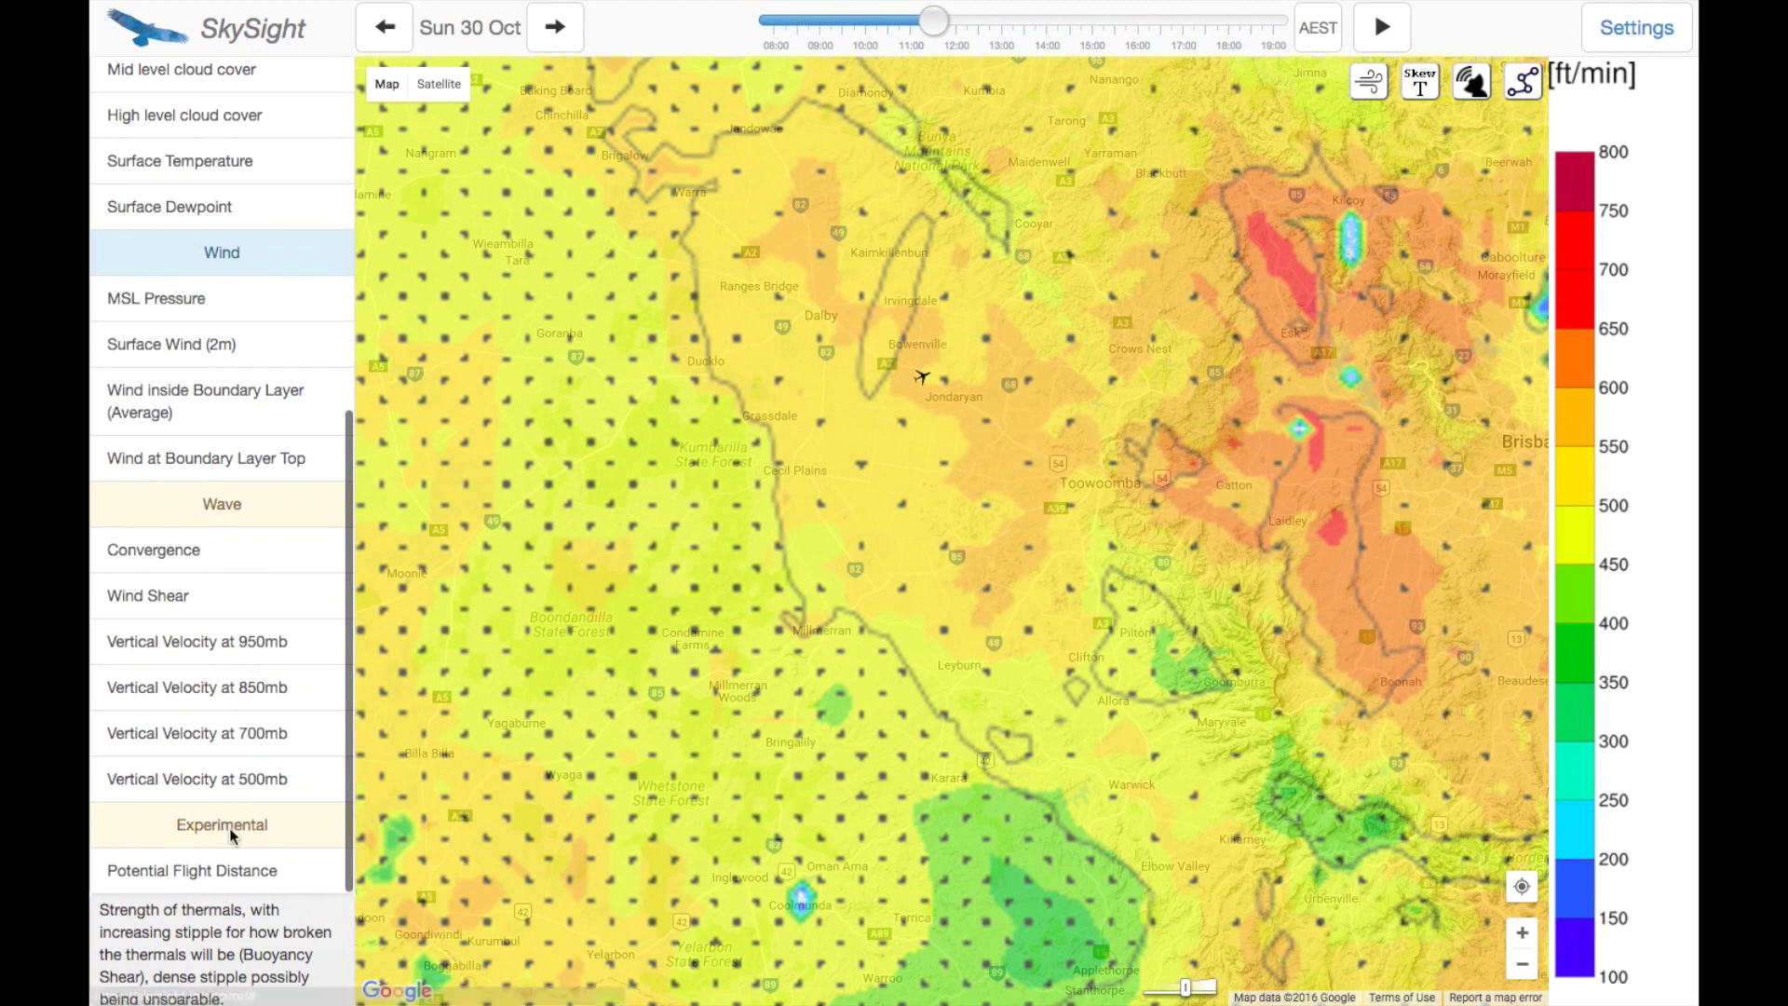
{"action": "mouse_move", "coordinate": [236, 873]}
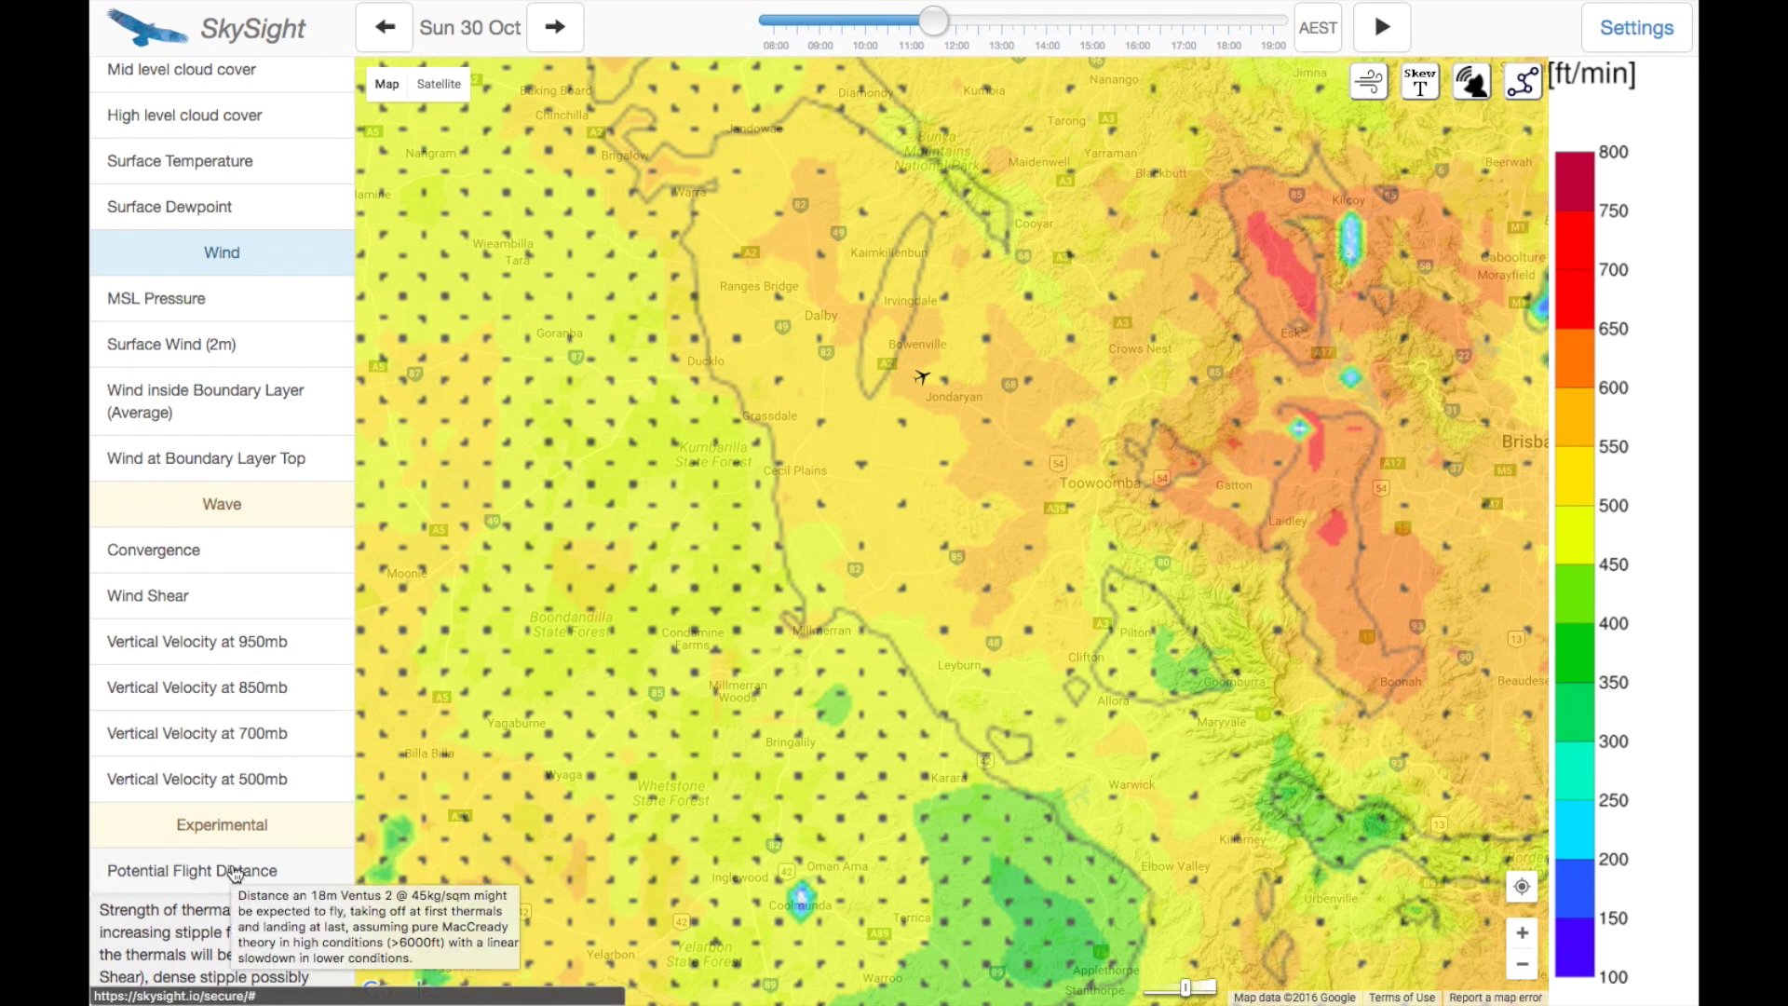
{"action": "left_click", "coordinate": [235, 870]}
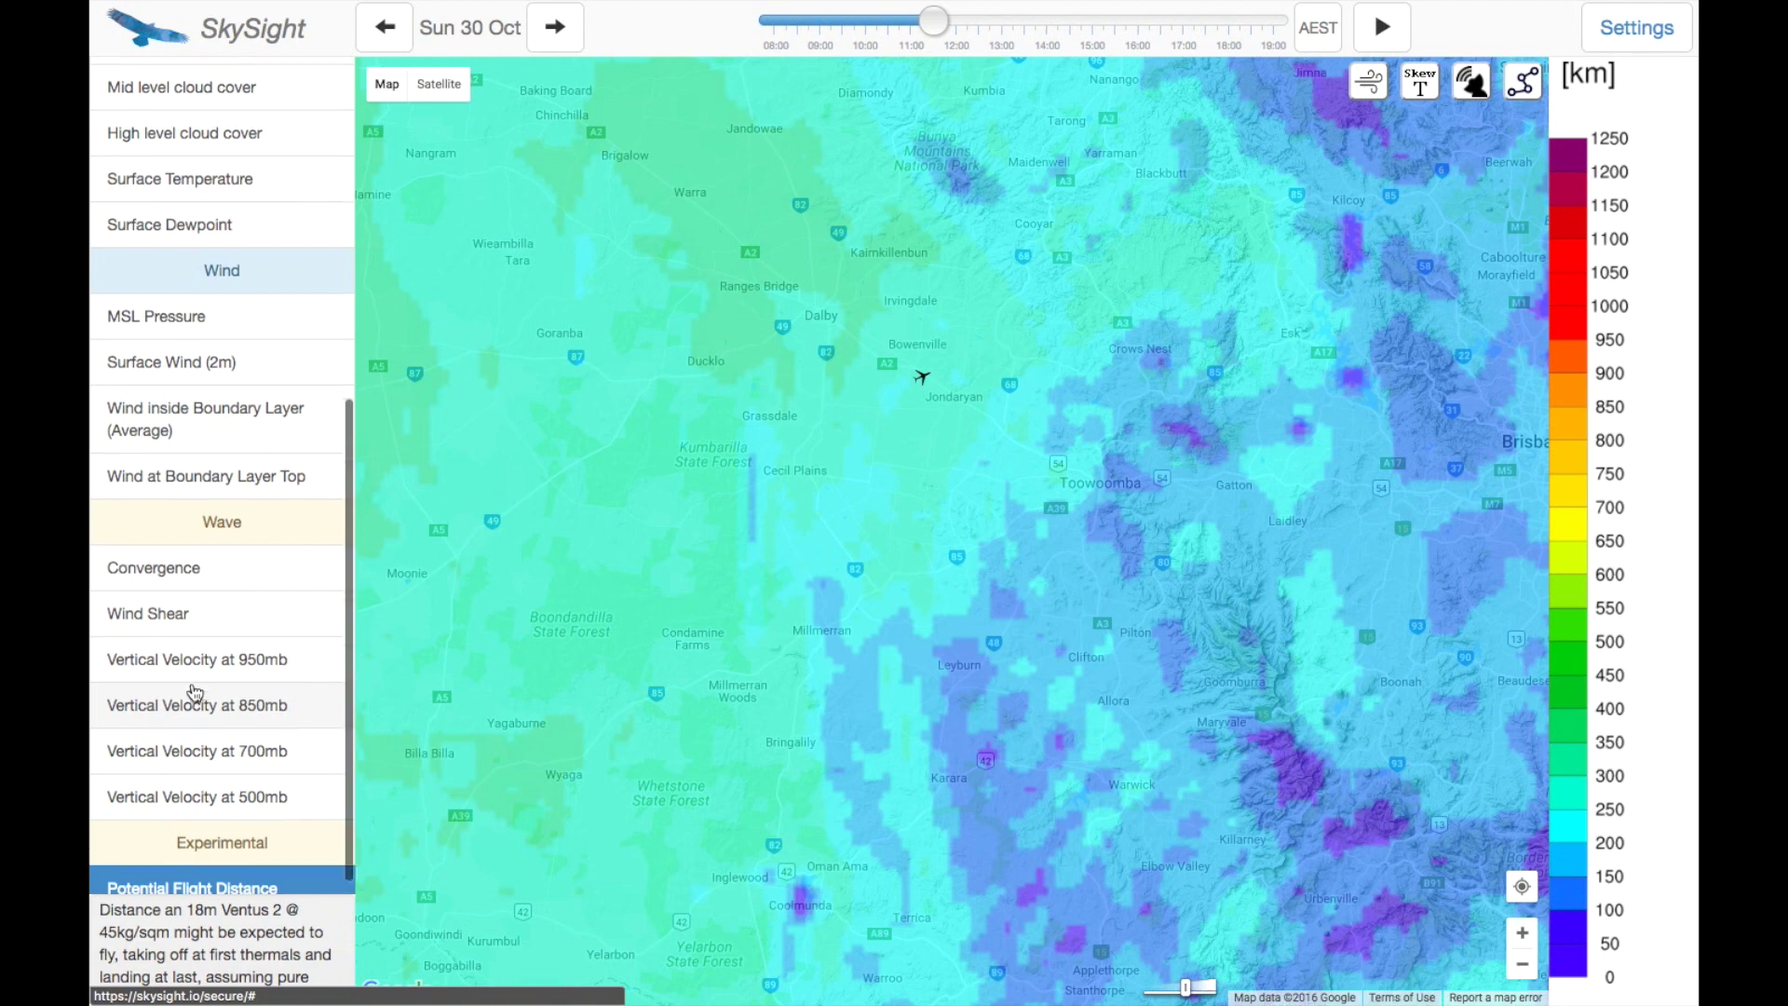
Step: Display the Cu Cloudbase forecast on the map
{"action": "scroll", "coordinate": [194, 689], "scroll_direction": "up", "scroll_amount": 6}
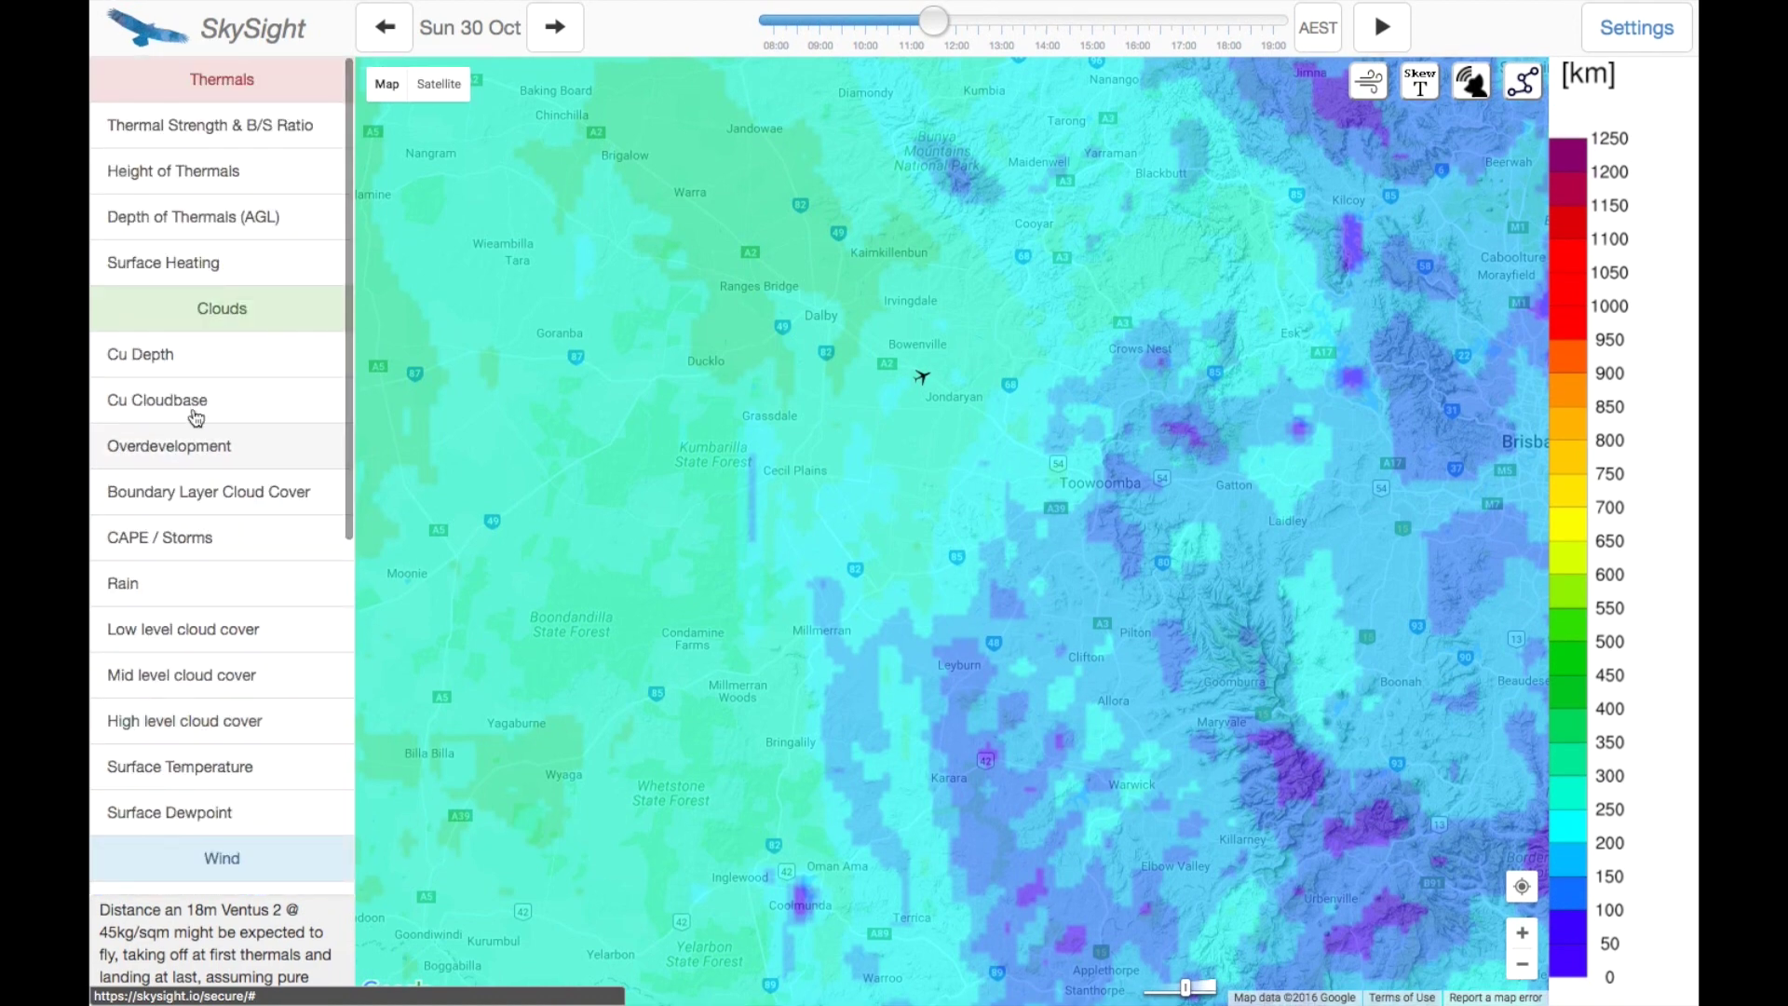
{"action": "left_click", "coordinate": [194, 401]}
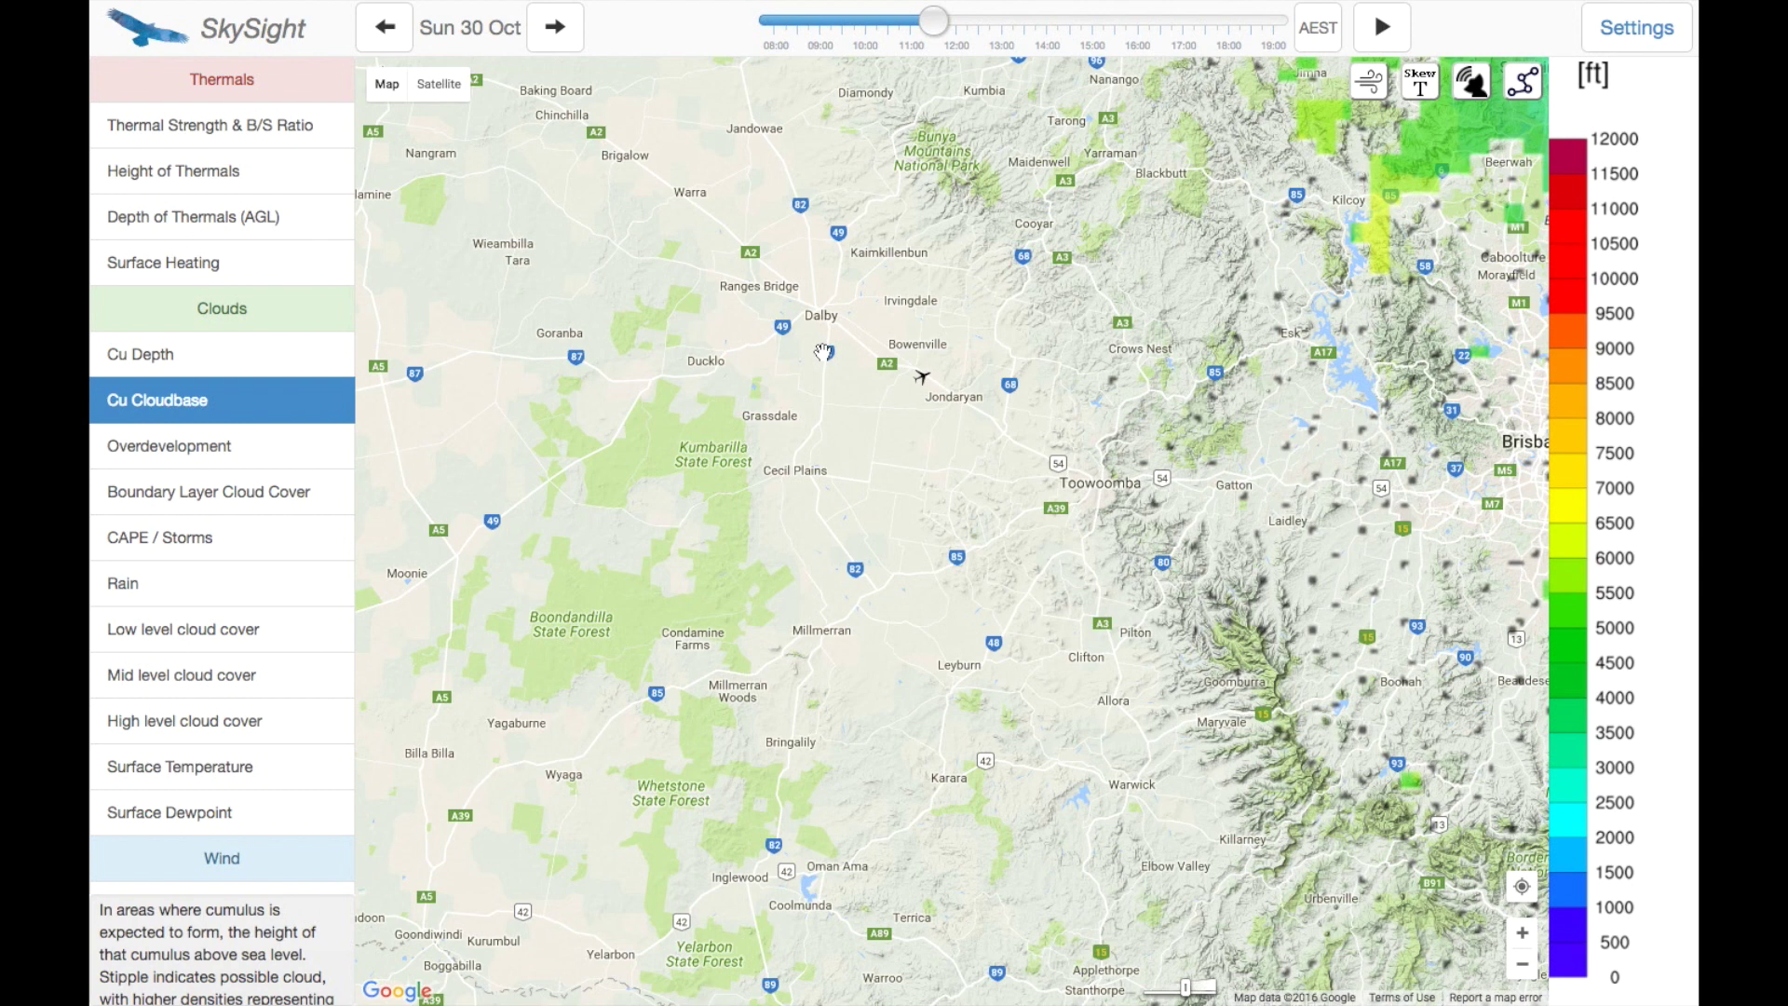
Step: Step the Cu Cloudbase forecast through the day in half-hour increments from 12:00 to 17:00, ending at 16:30
{"action": "key", "text": "Right"}
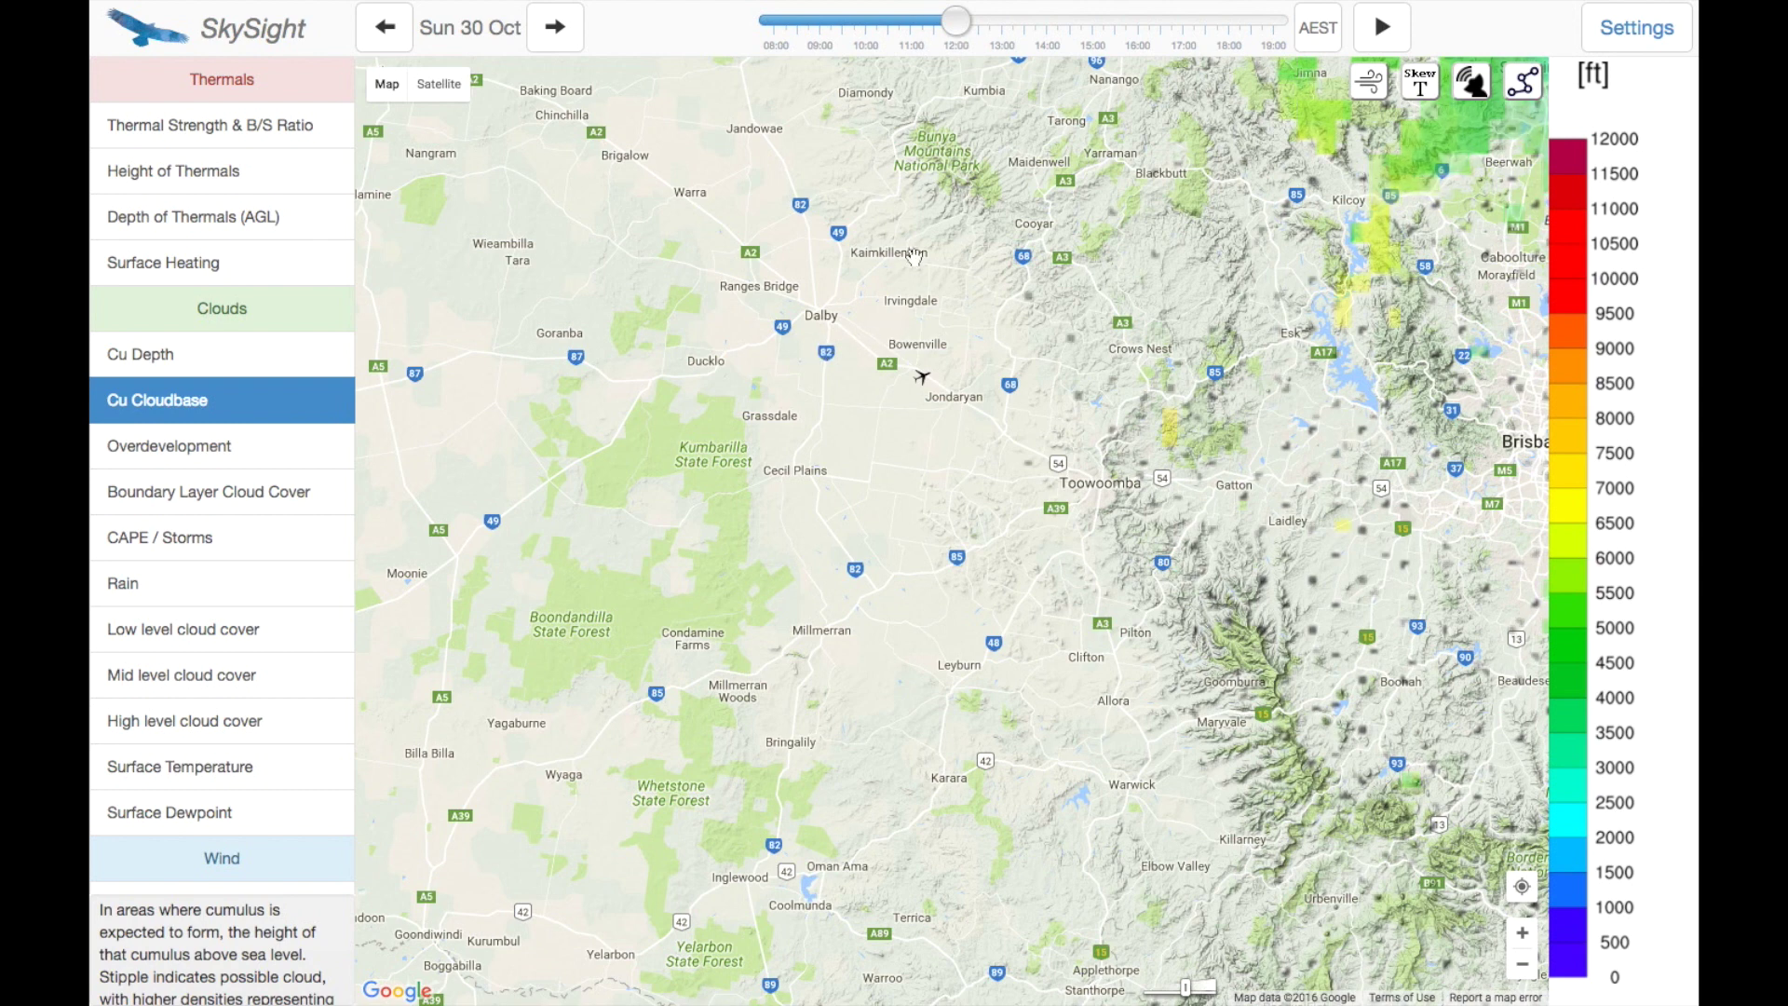
{"action": "key", "text": "Right"}
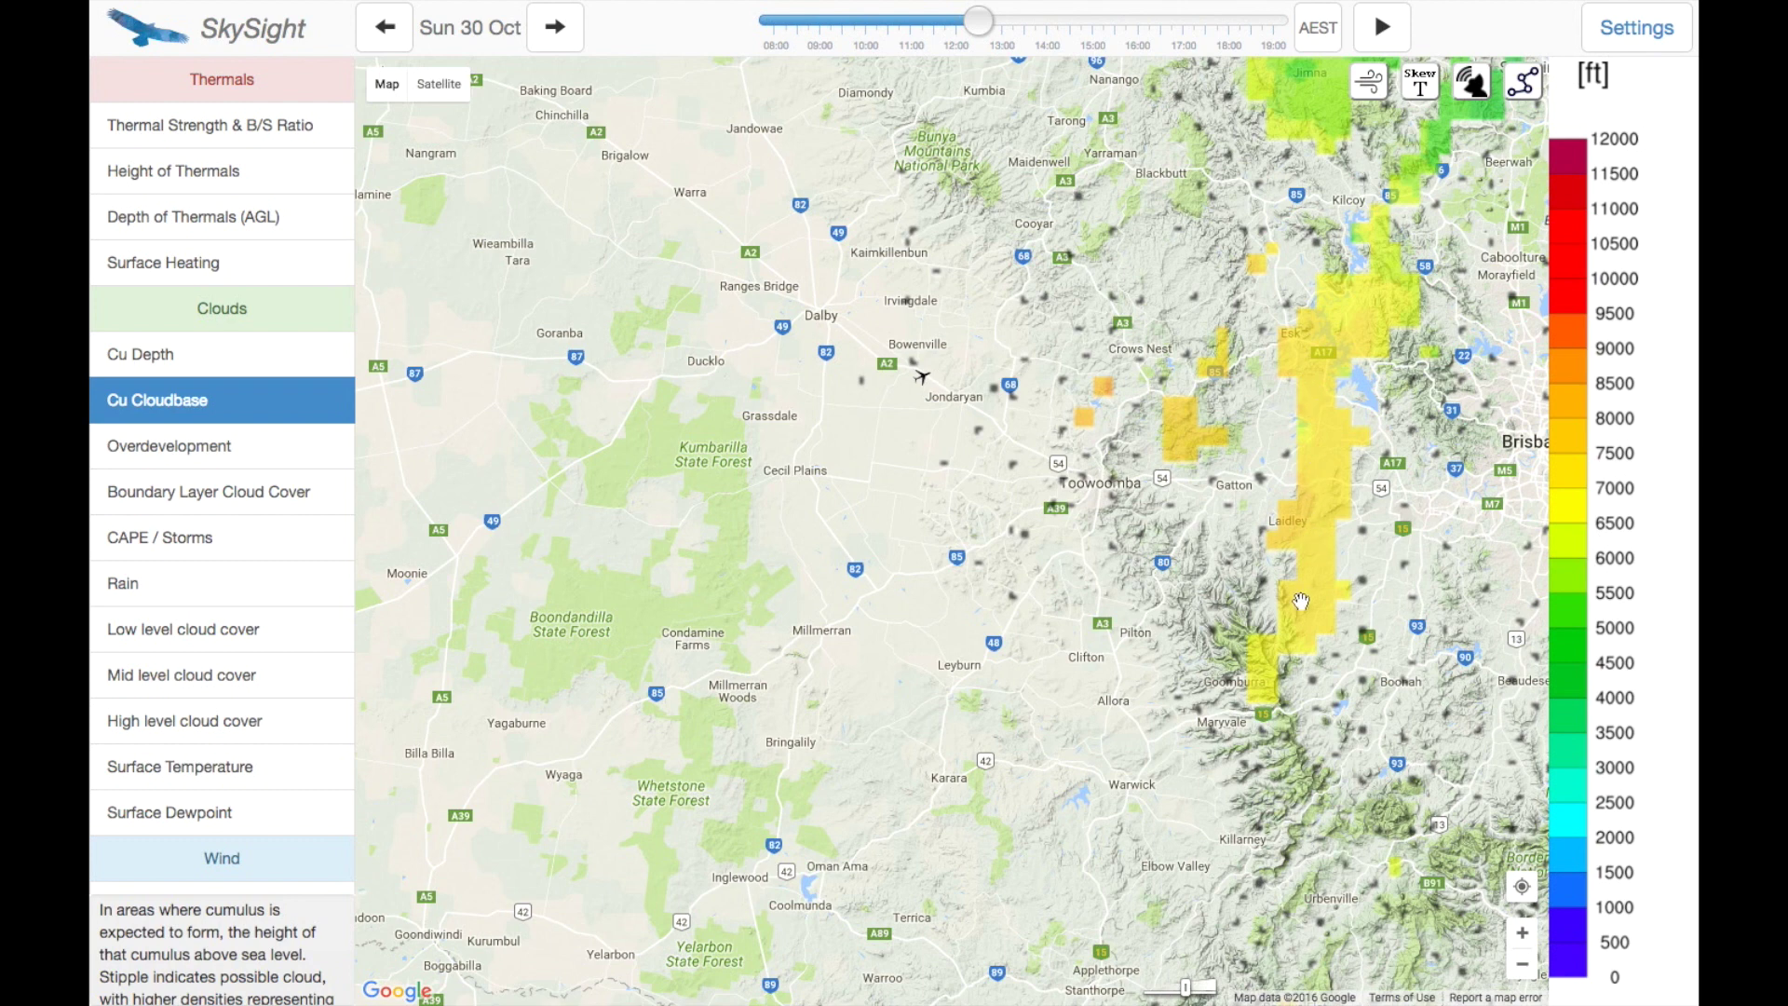
{"action": "key", "text": "Right"}
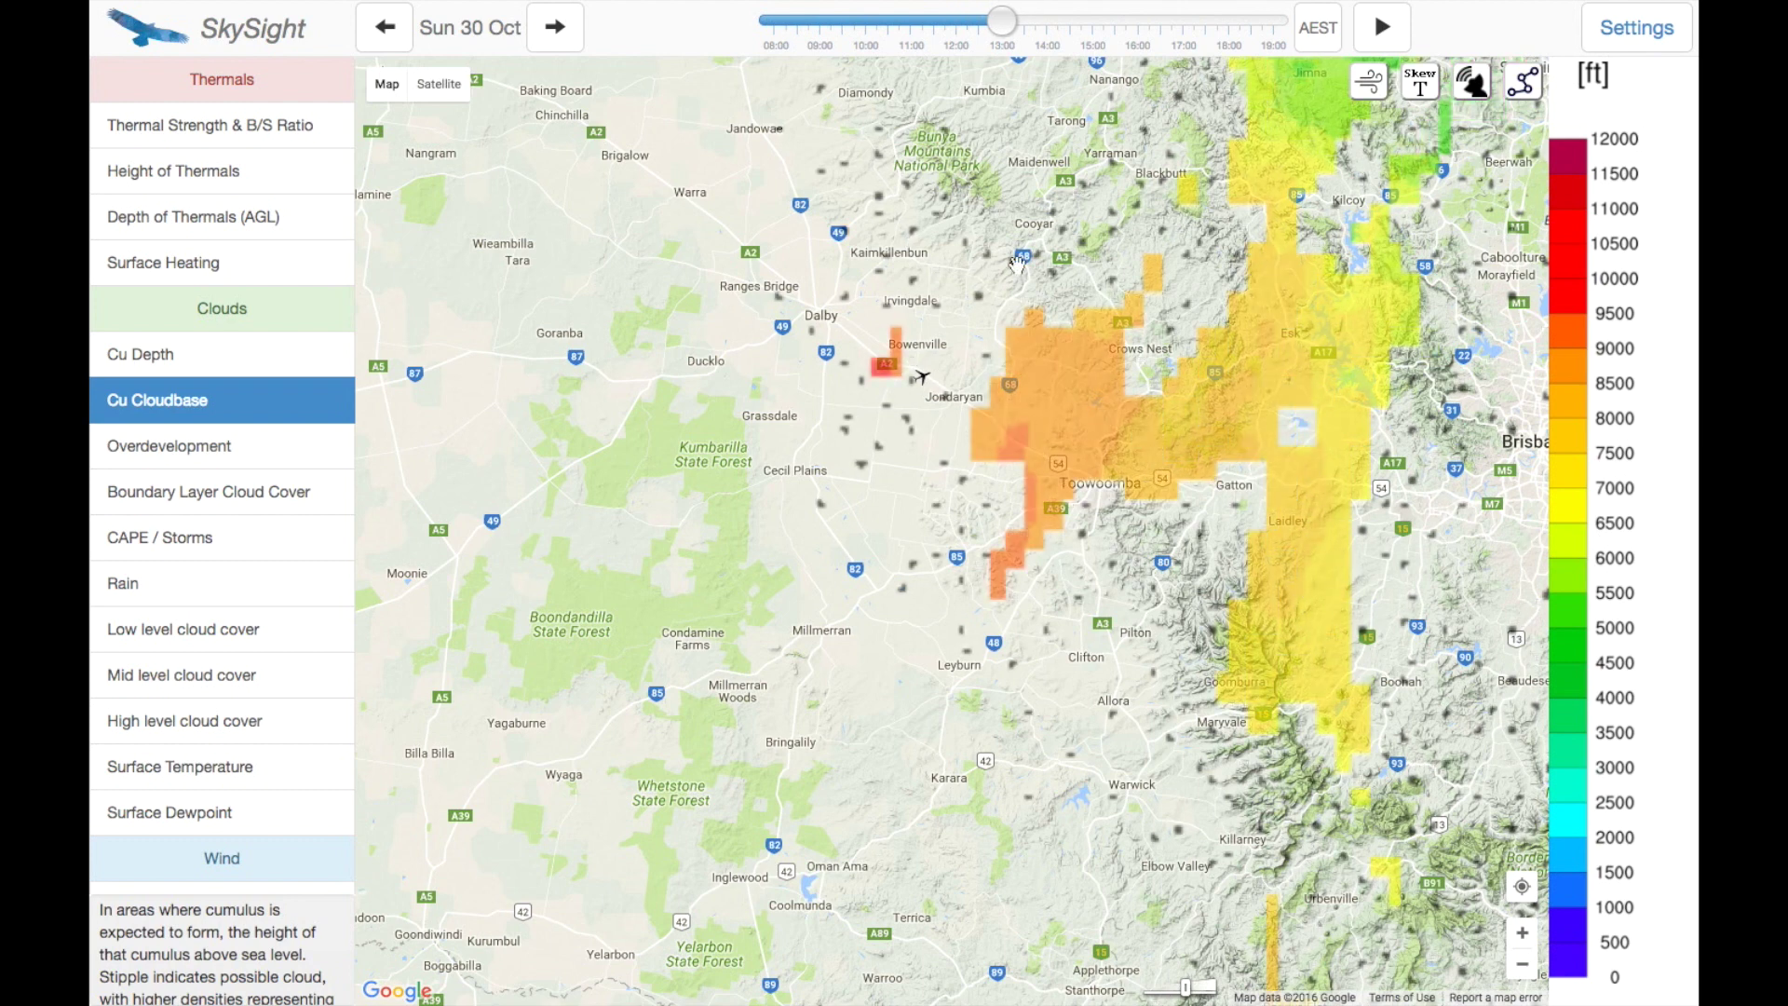
{"action": "key", "text": "Right"}
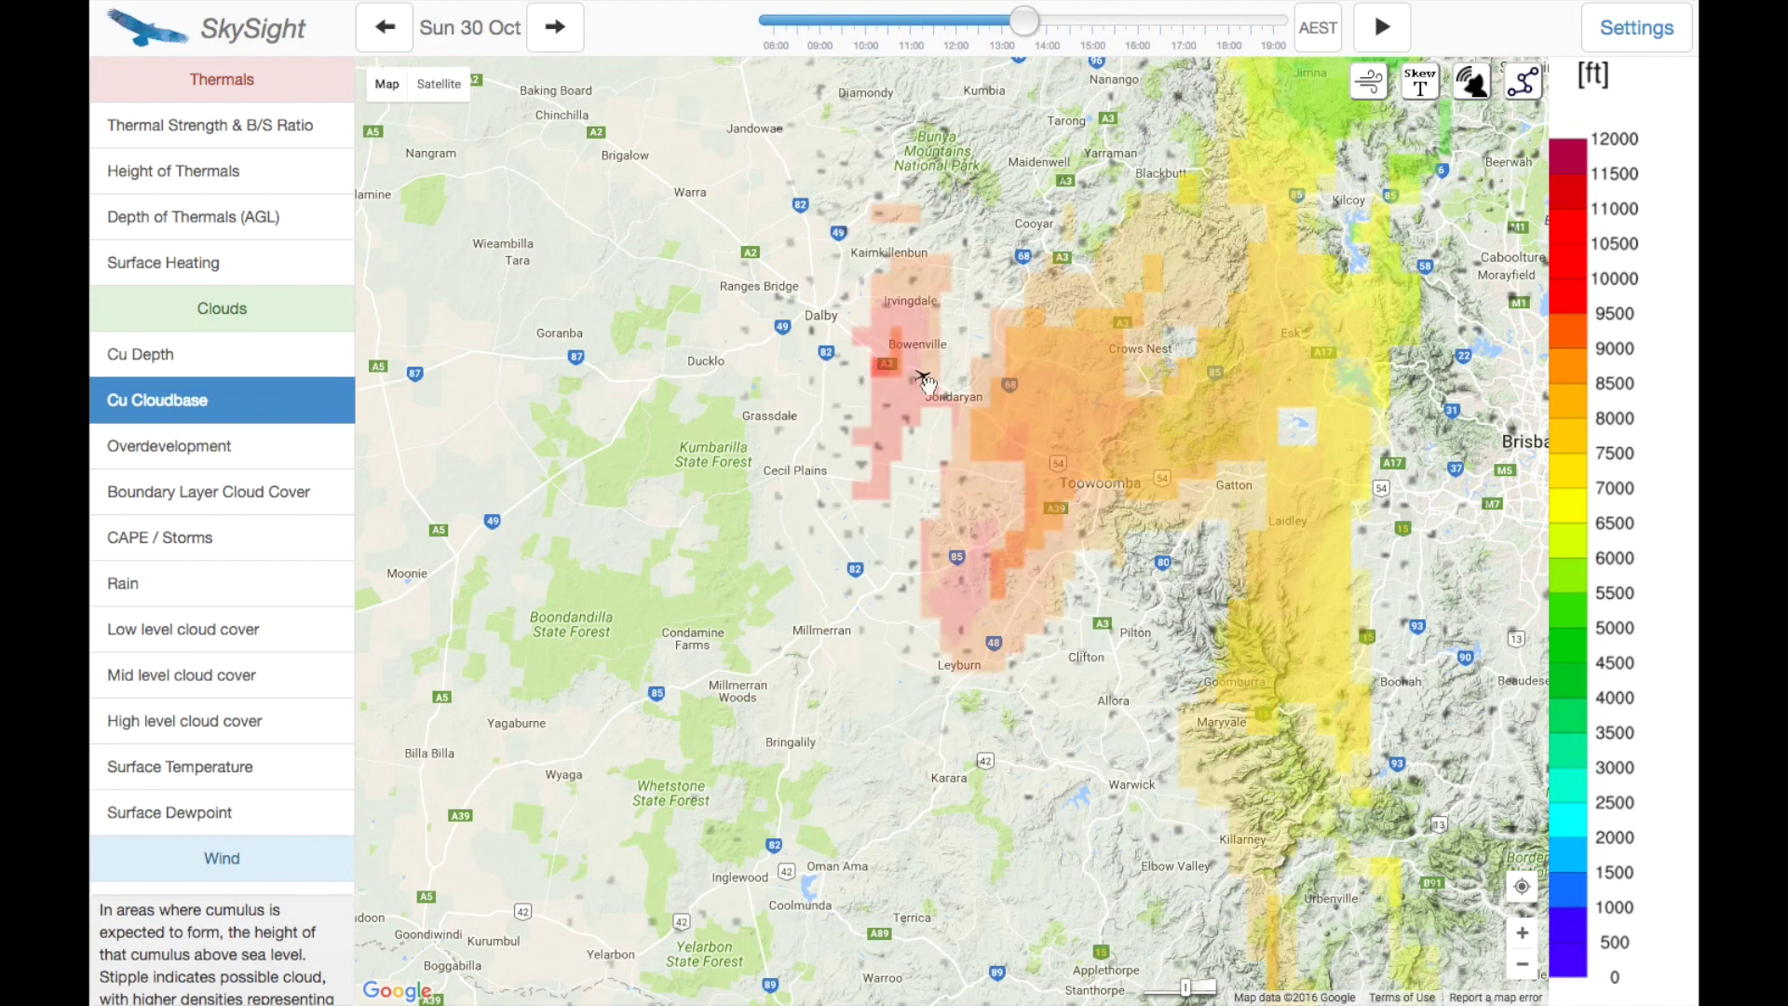
{"action": "key", "text": "Right"}
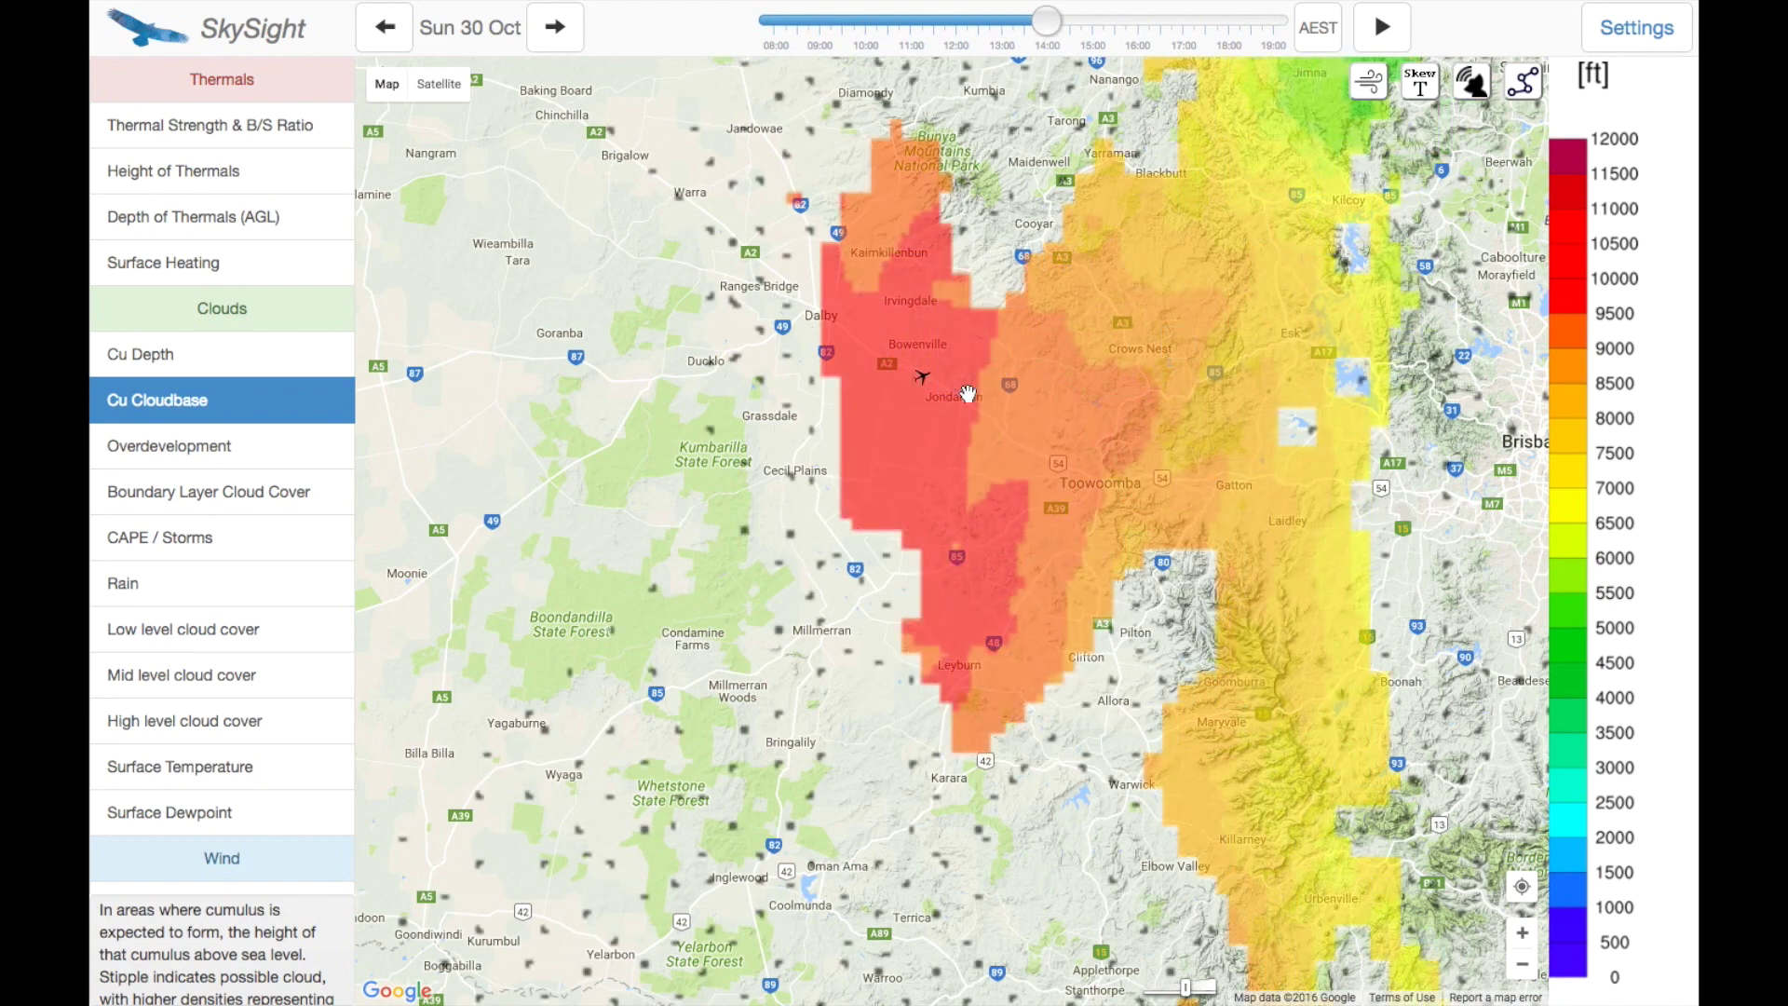
{"action": "key", "text": "Right"}
{"action": "key", "text": "Right"}
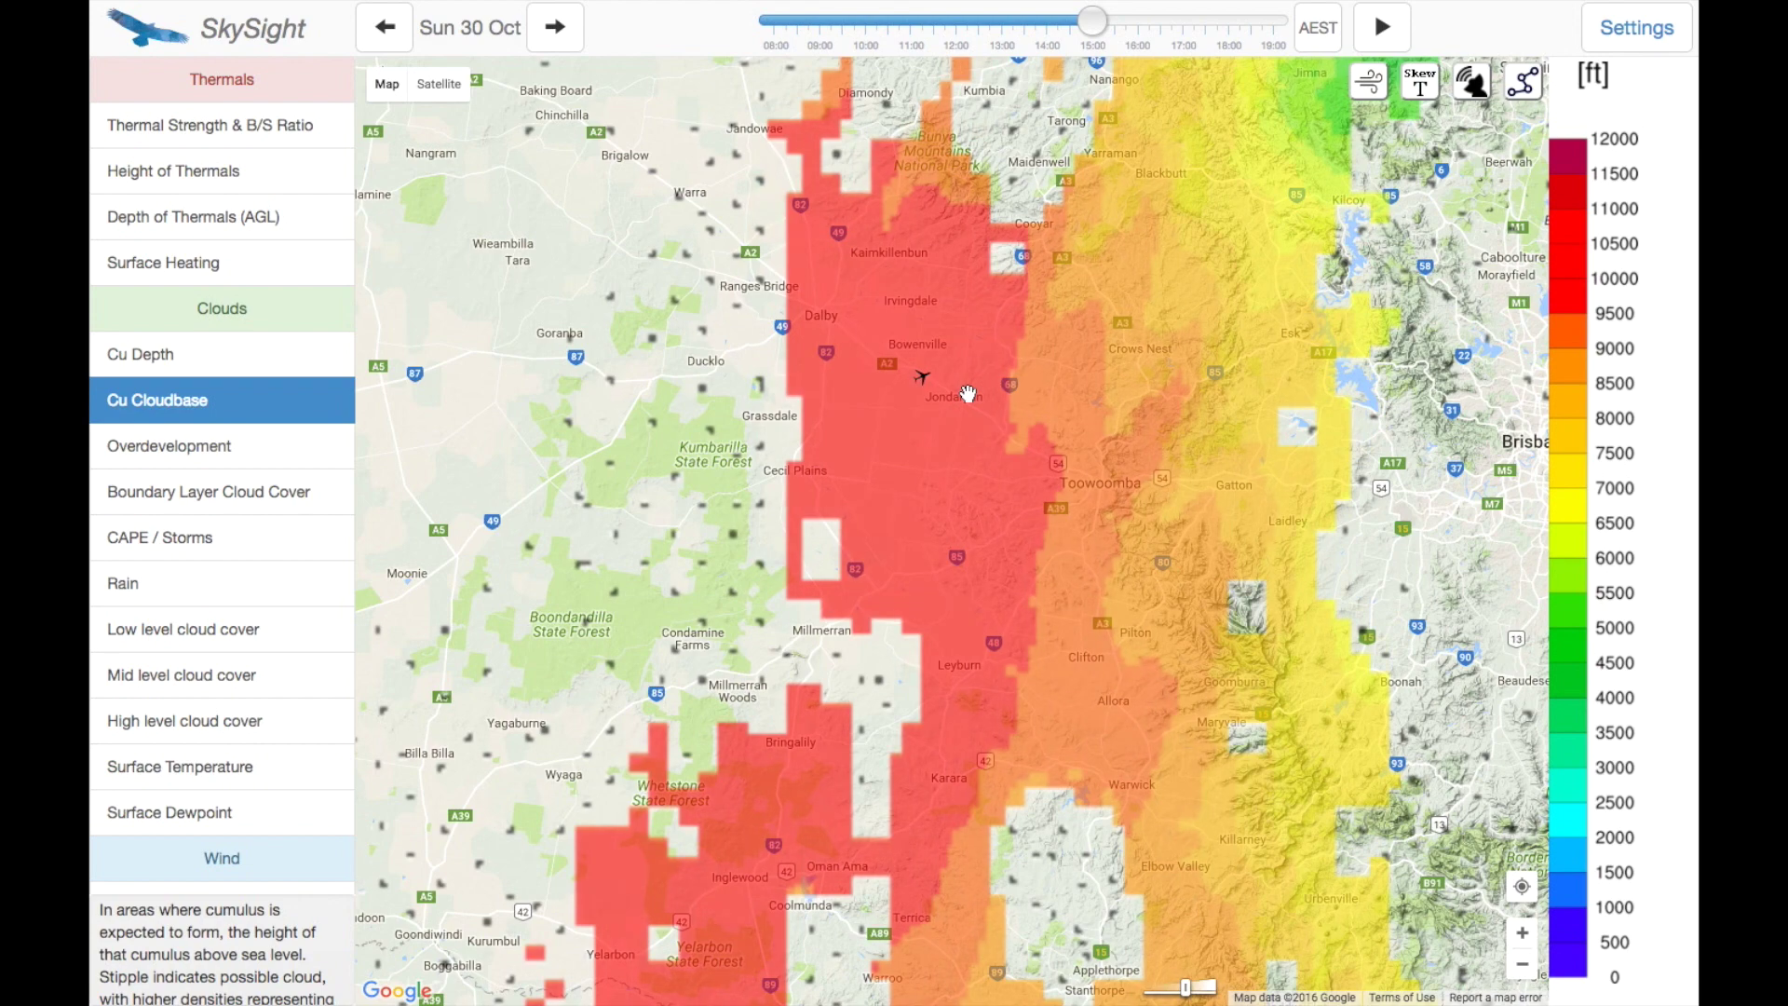
{"action": "key", "text": "Right"}
{"action": "key", "text": "Right"}
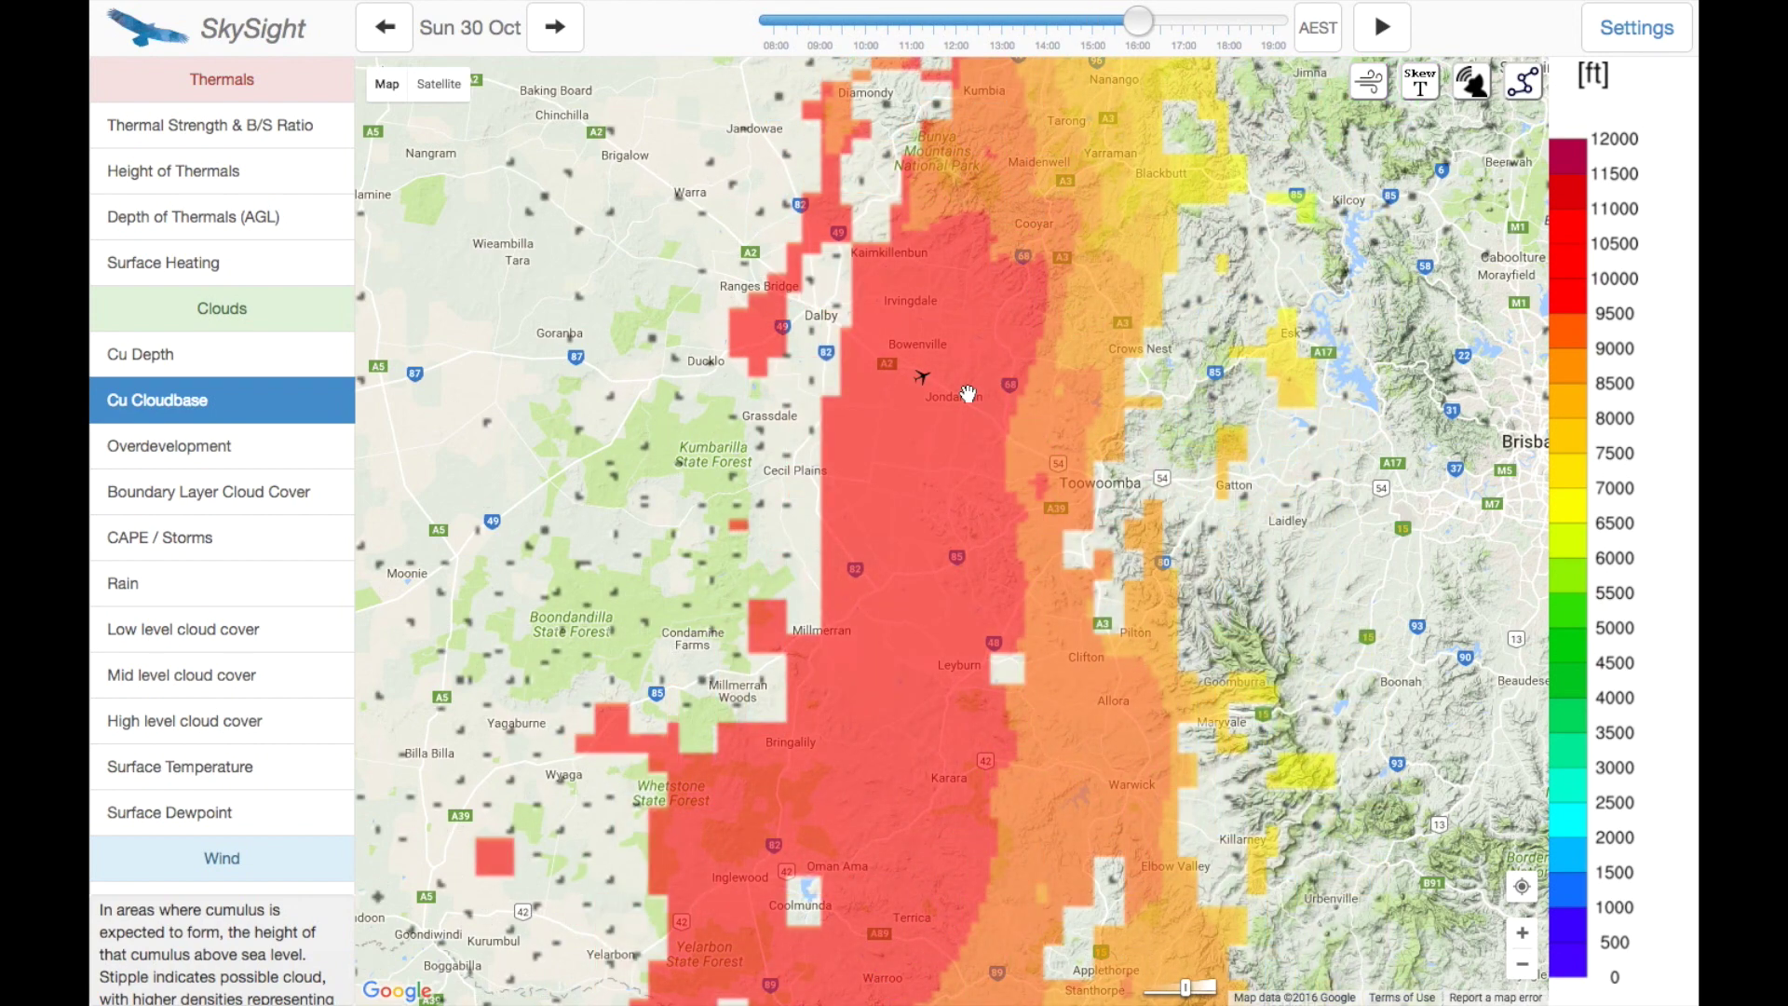
{"action": "key", "text": "Right"}
{"action": "key", "text": "Right"}
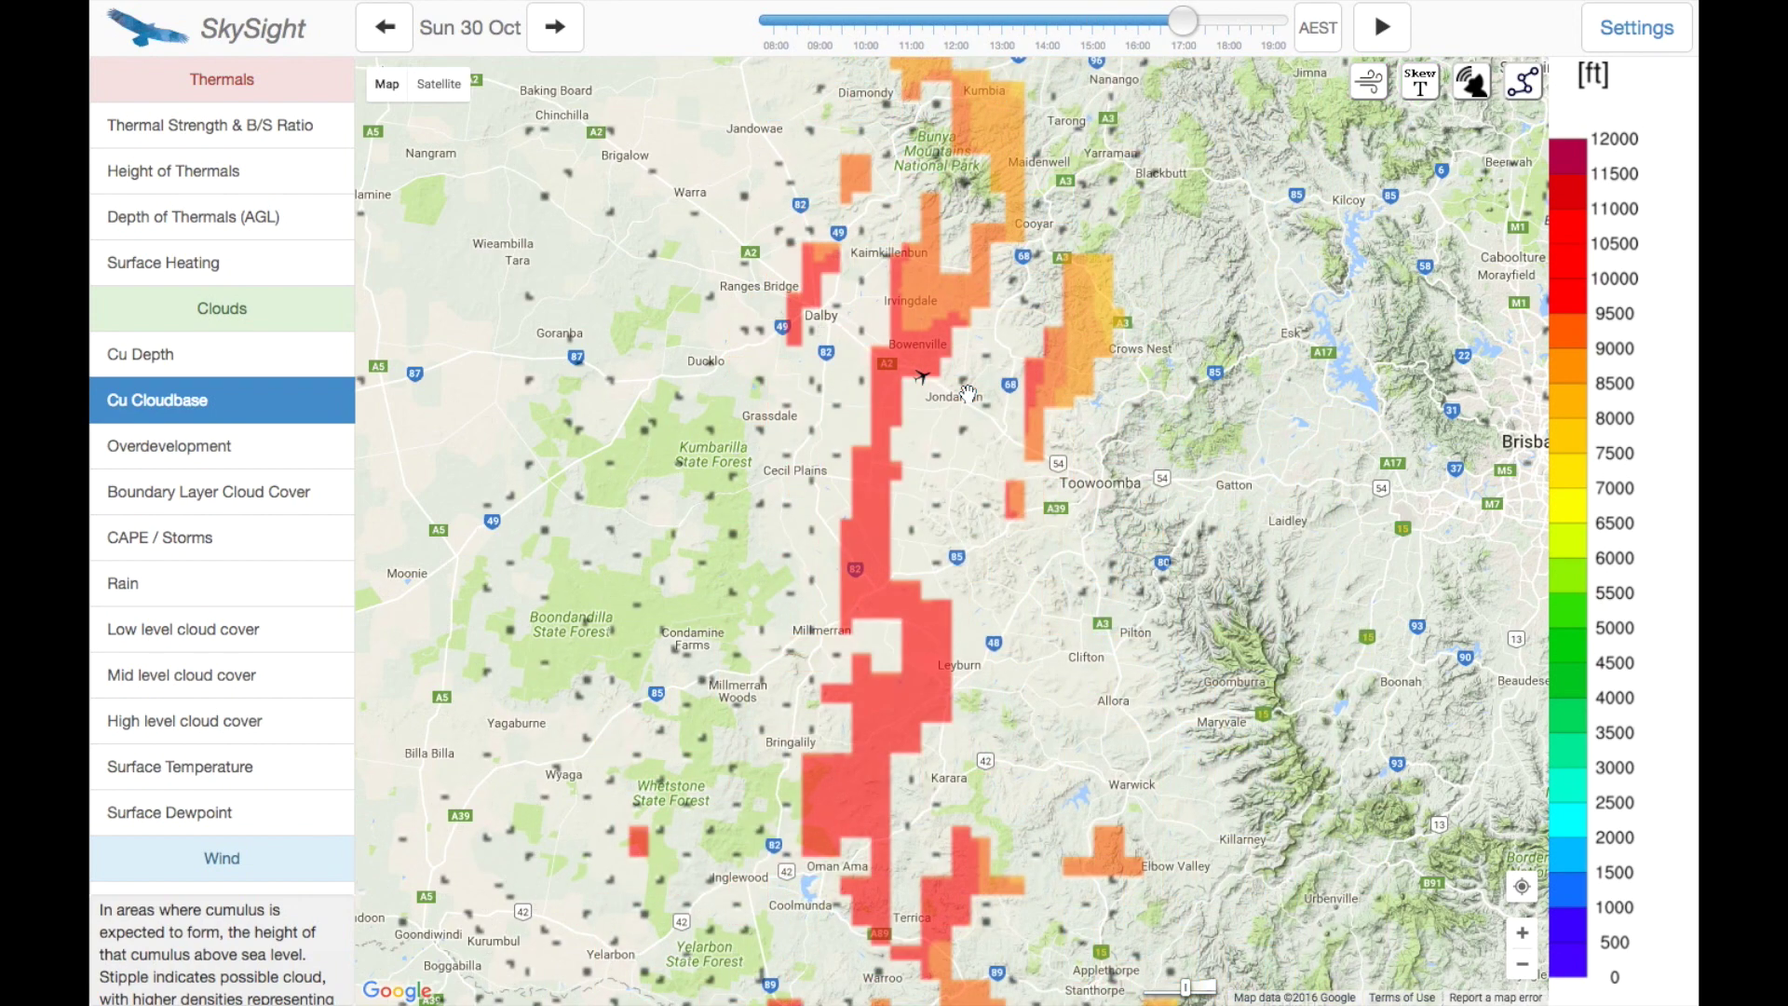
{"action": "left_click", "coordinate": [1163, 26]}
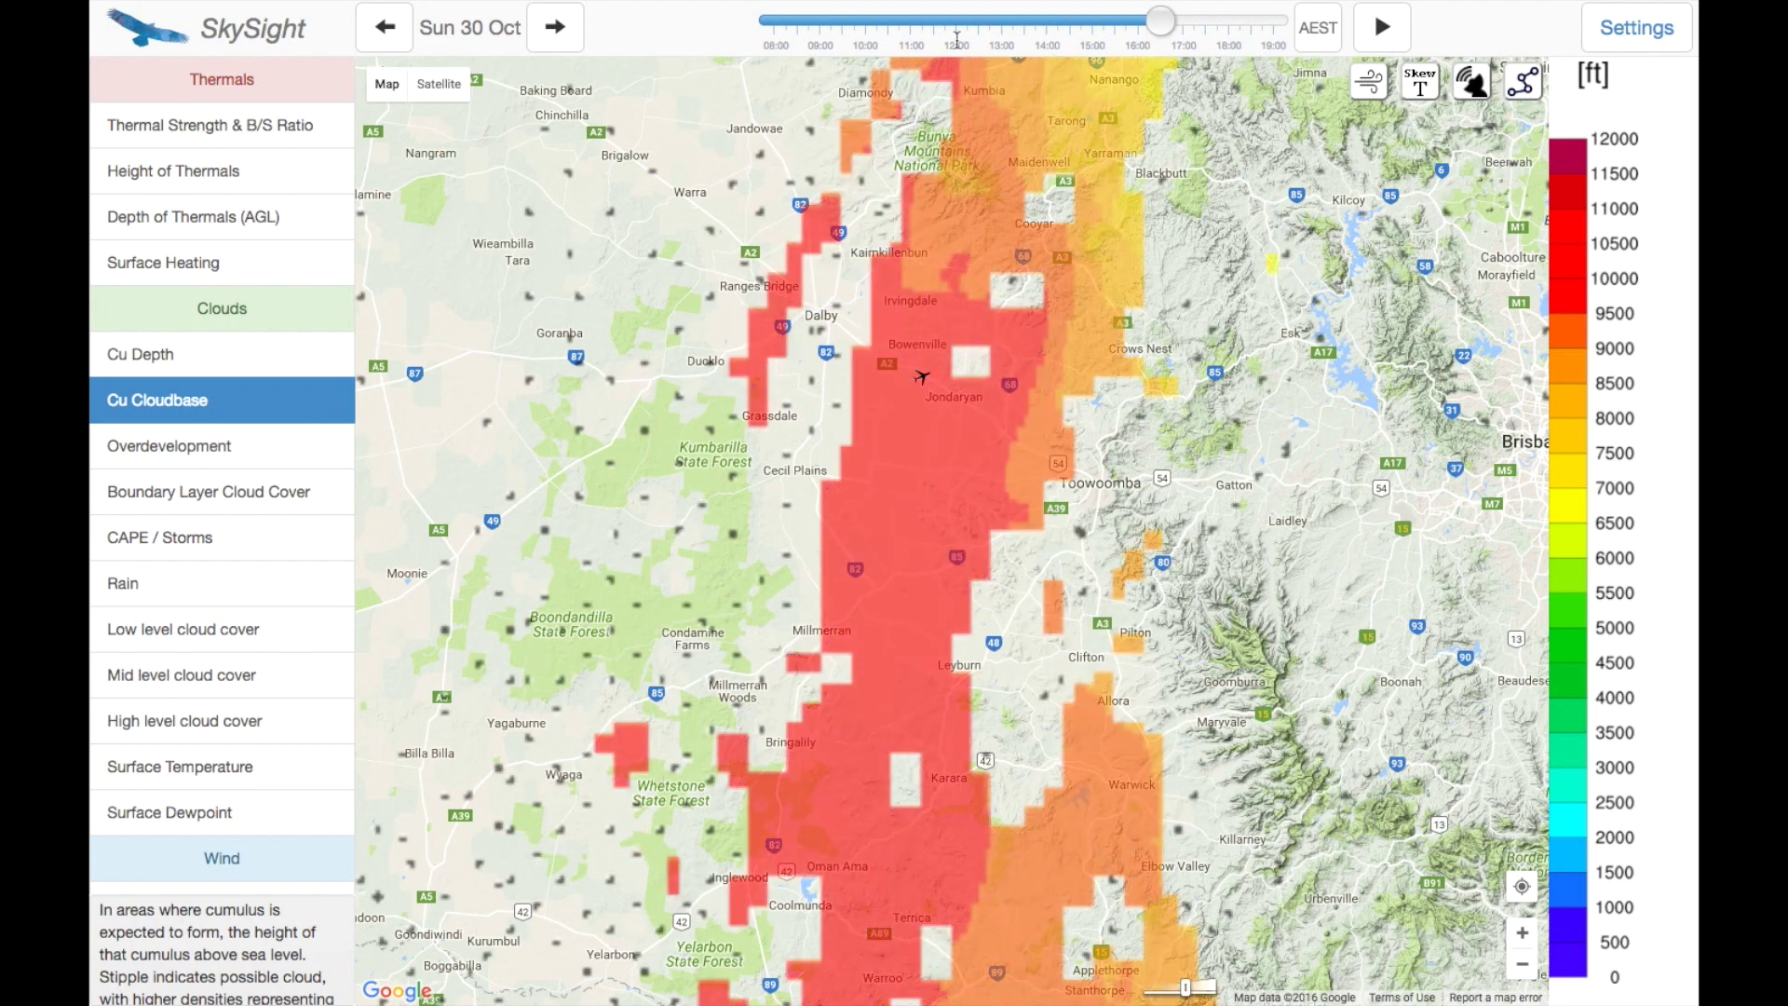
Step: Return the Cu Cloudbase forecast to 12:00 and advance it in half-hour increments to early afternoon at 14:30
{"action": "left_click", "coordinate": [956, 22]}
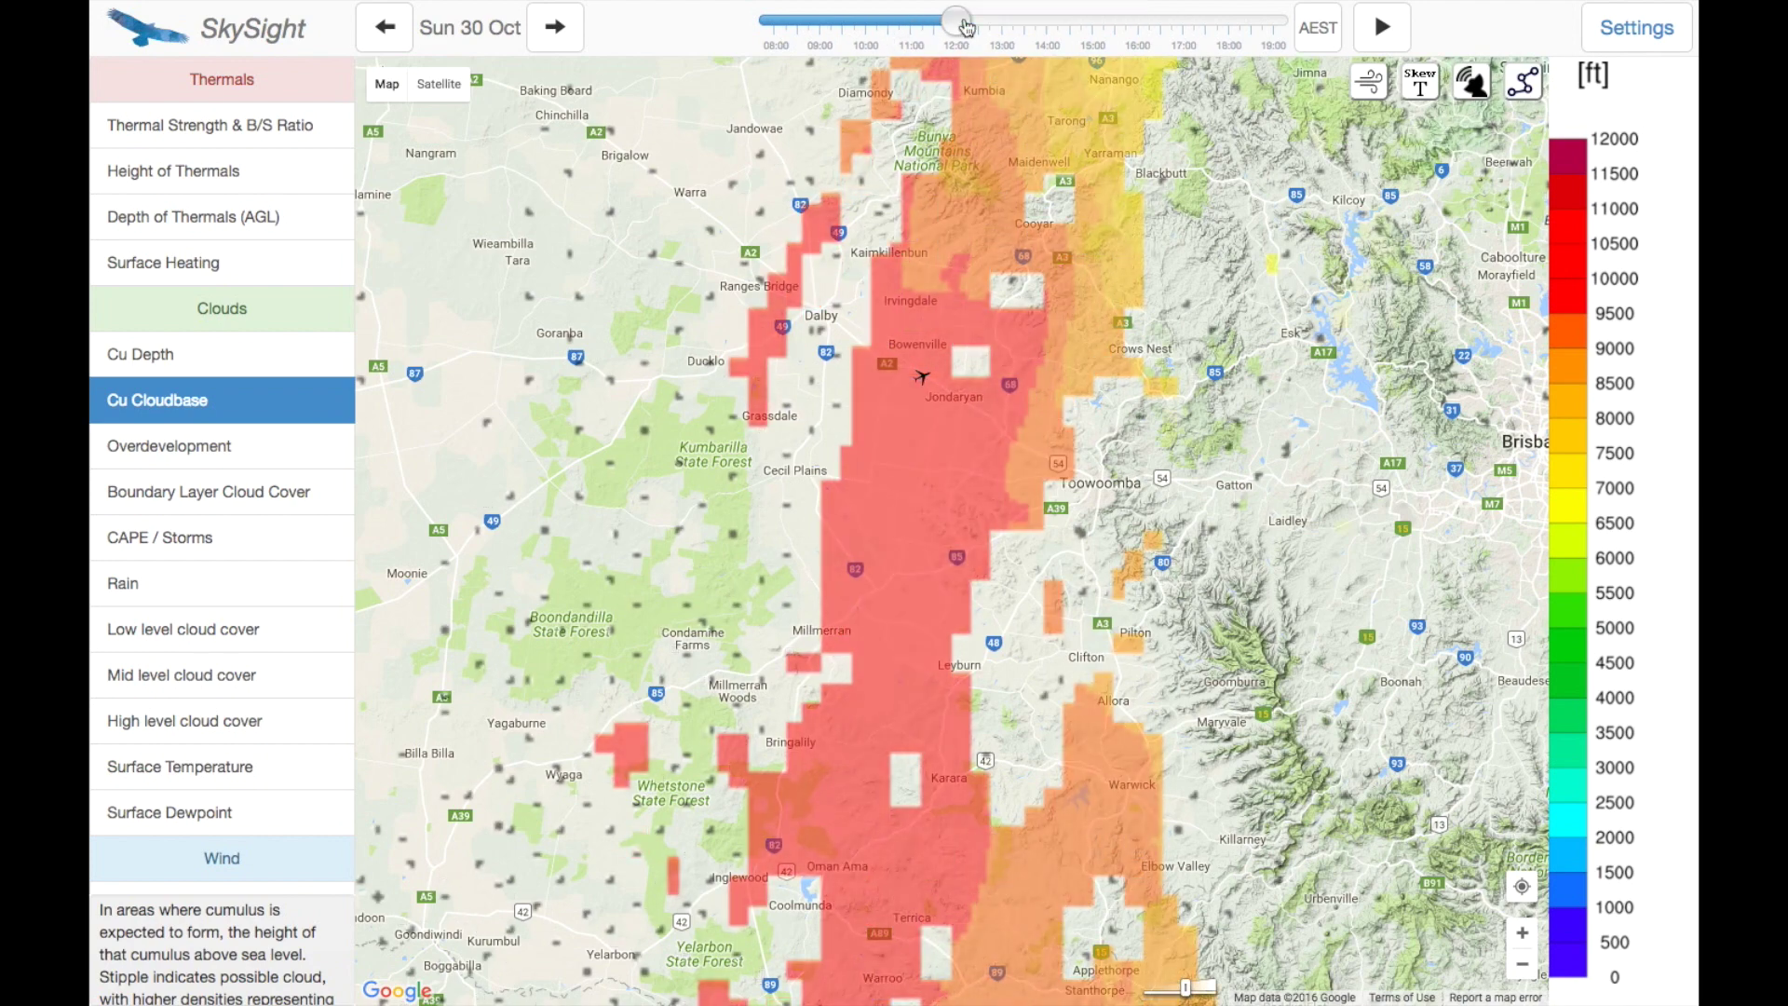
{"action": "key", "text": "Right"}
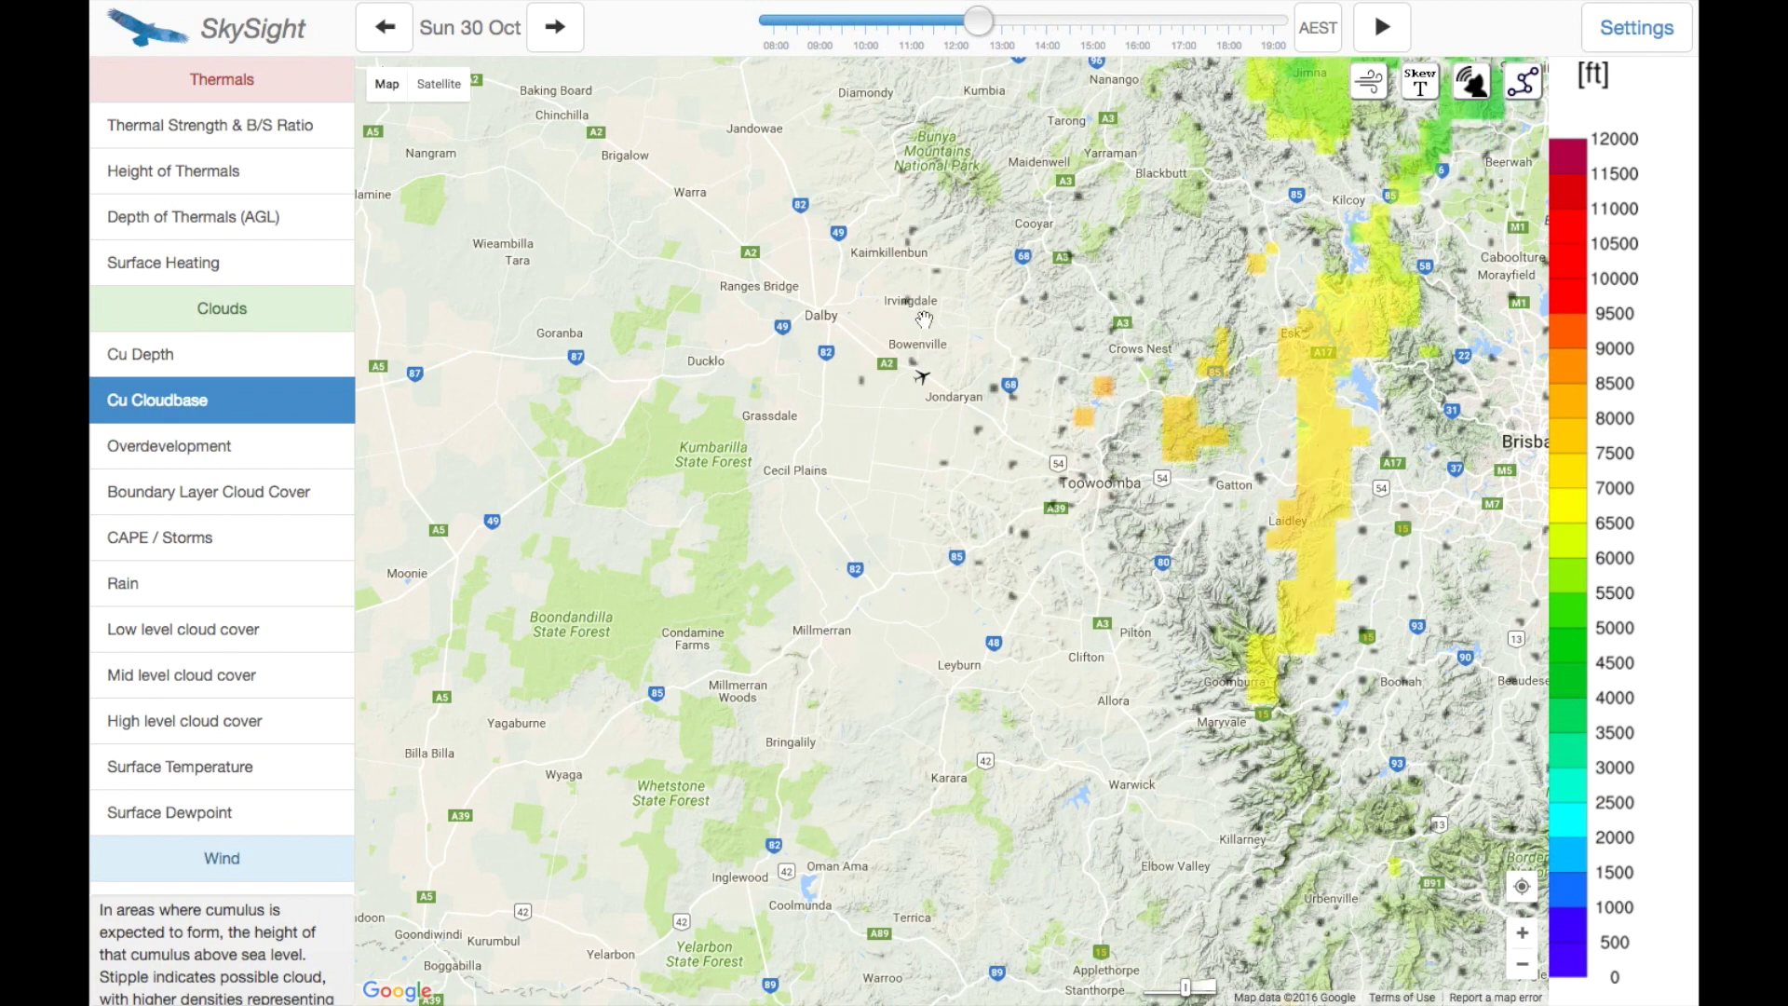
{"action": "key", "text": "Right"}
{"action": "key", "text": "Right"}
{"action": "key", "text": "Right"}
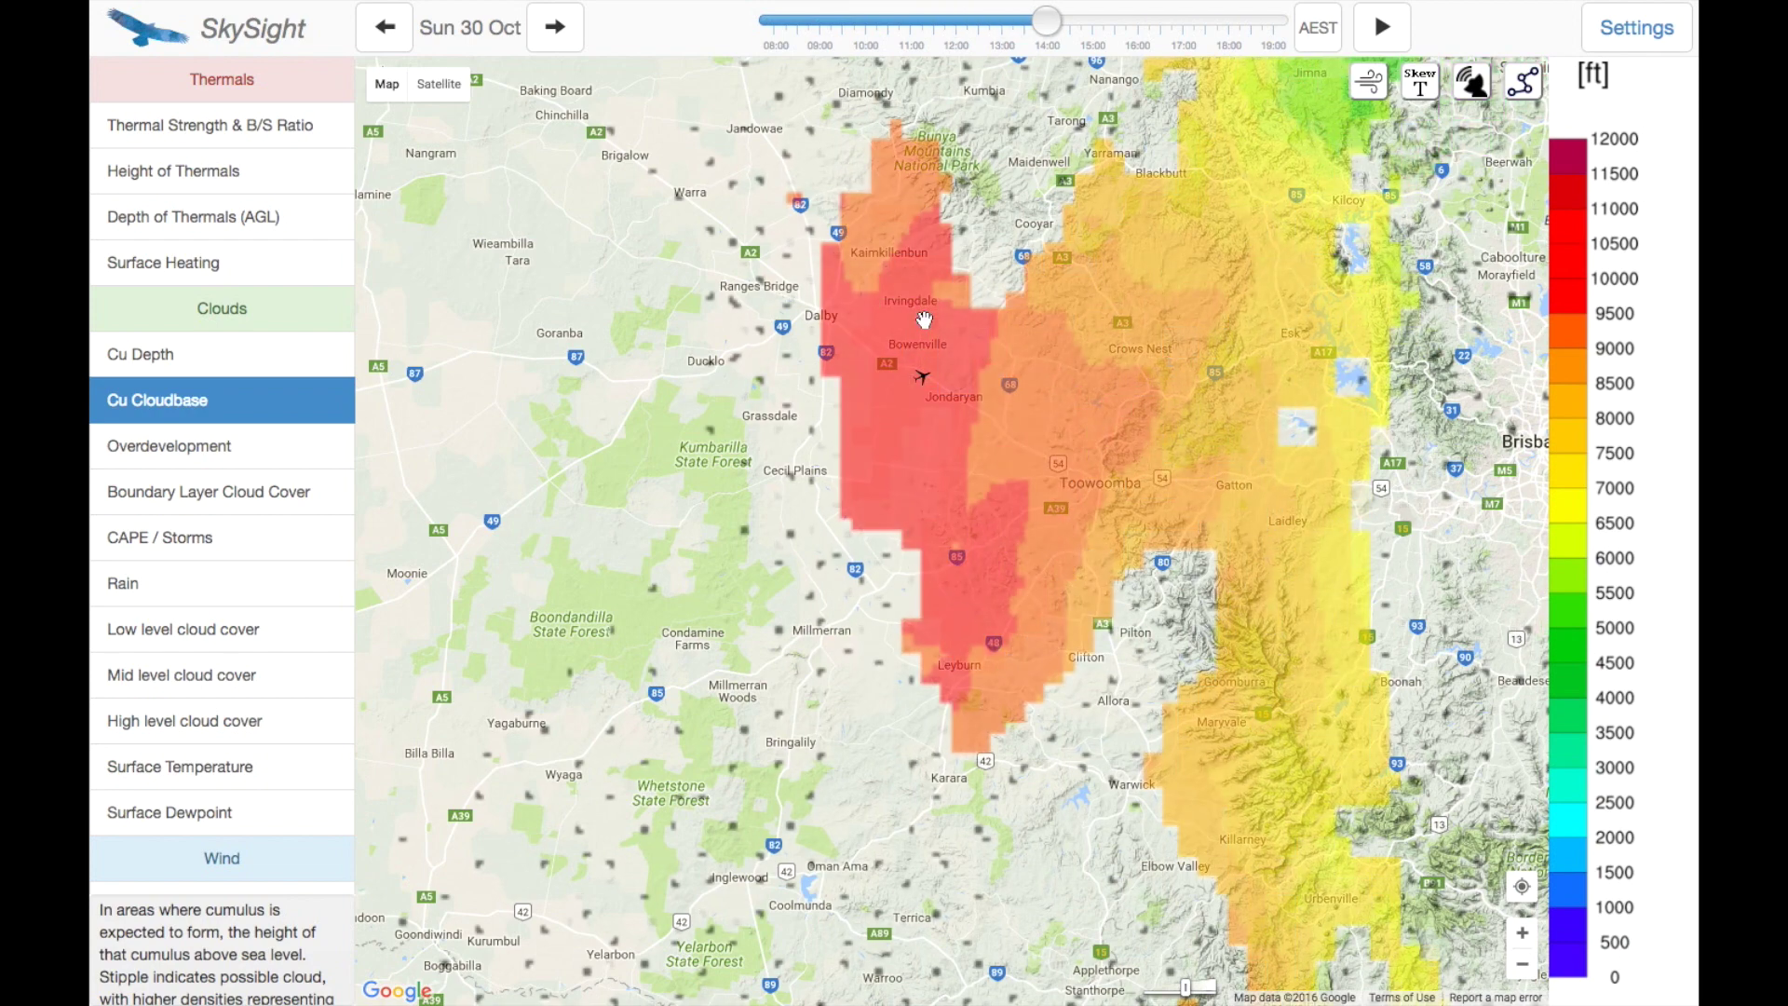
Step: Display Boundary Layer Cloud Cover and step it from 12:00 to 16:00, ending back at 12:30
{"action": "left_click", "coordinate": [229, 495]}
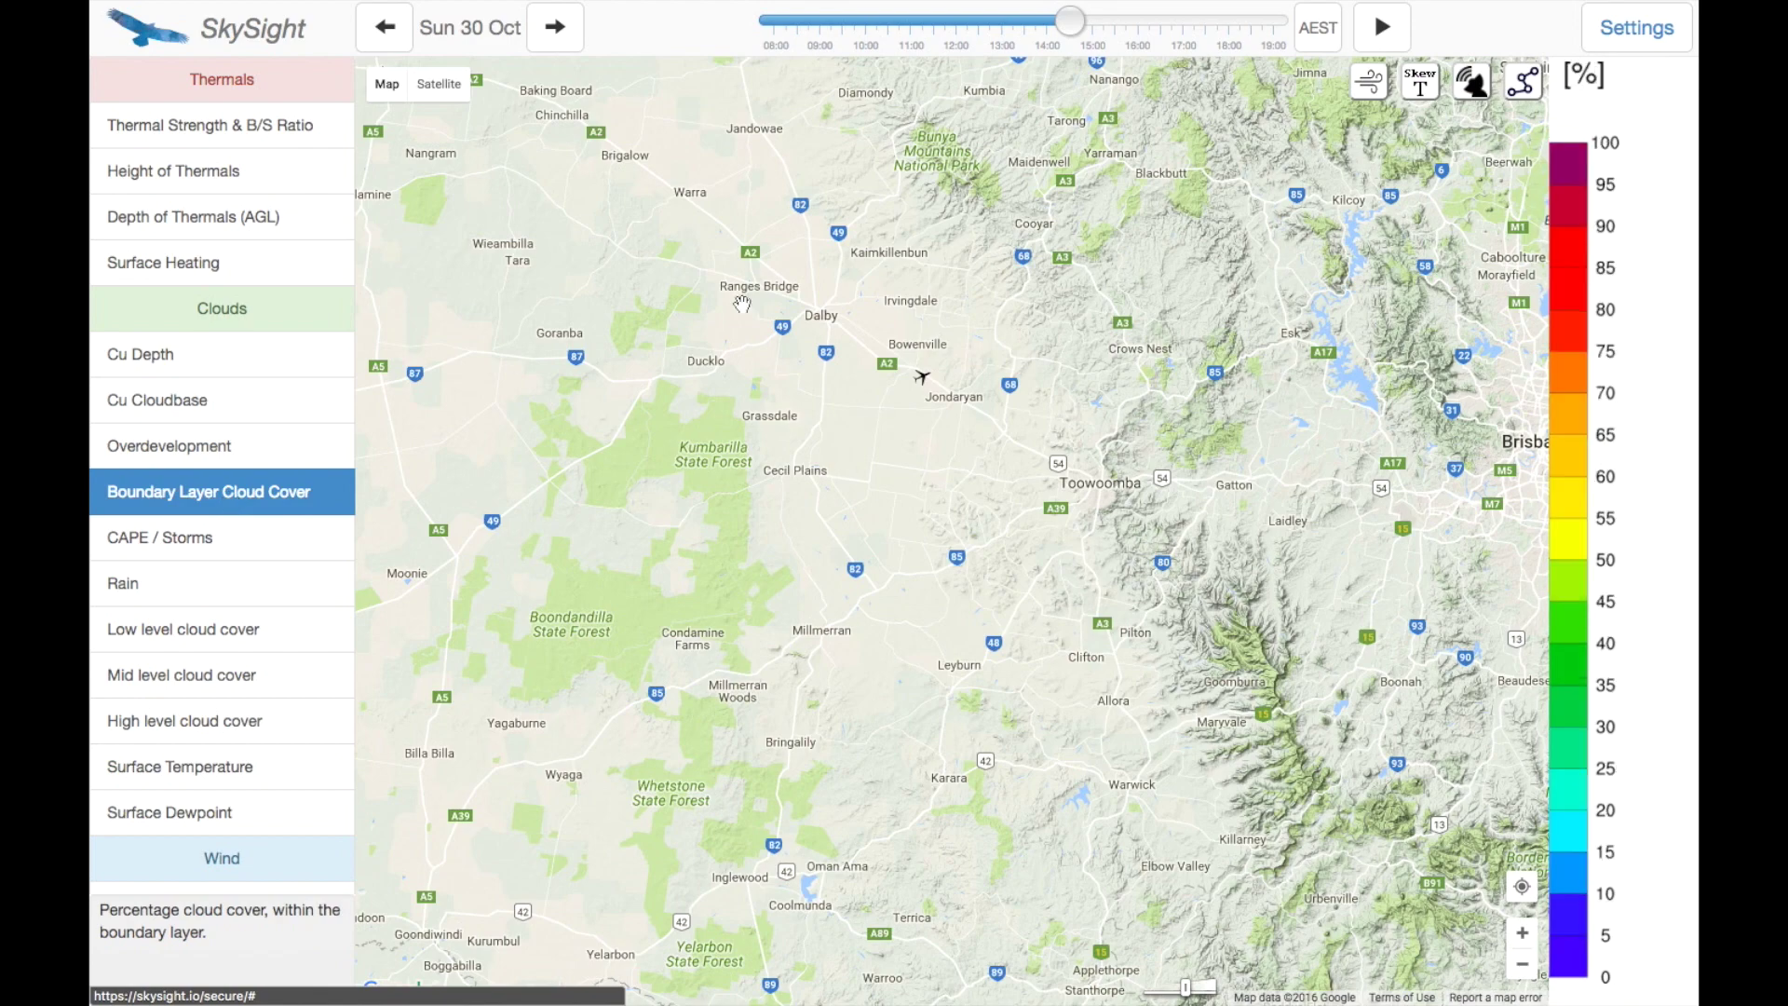
{"action": "left_click", "coordinate": [954, 21]}
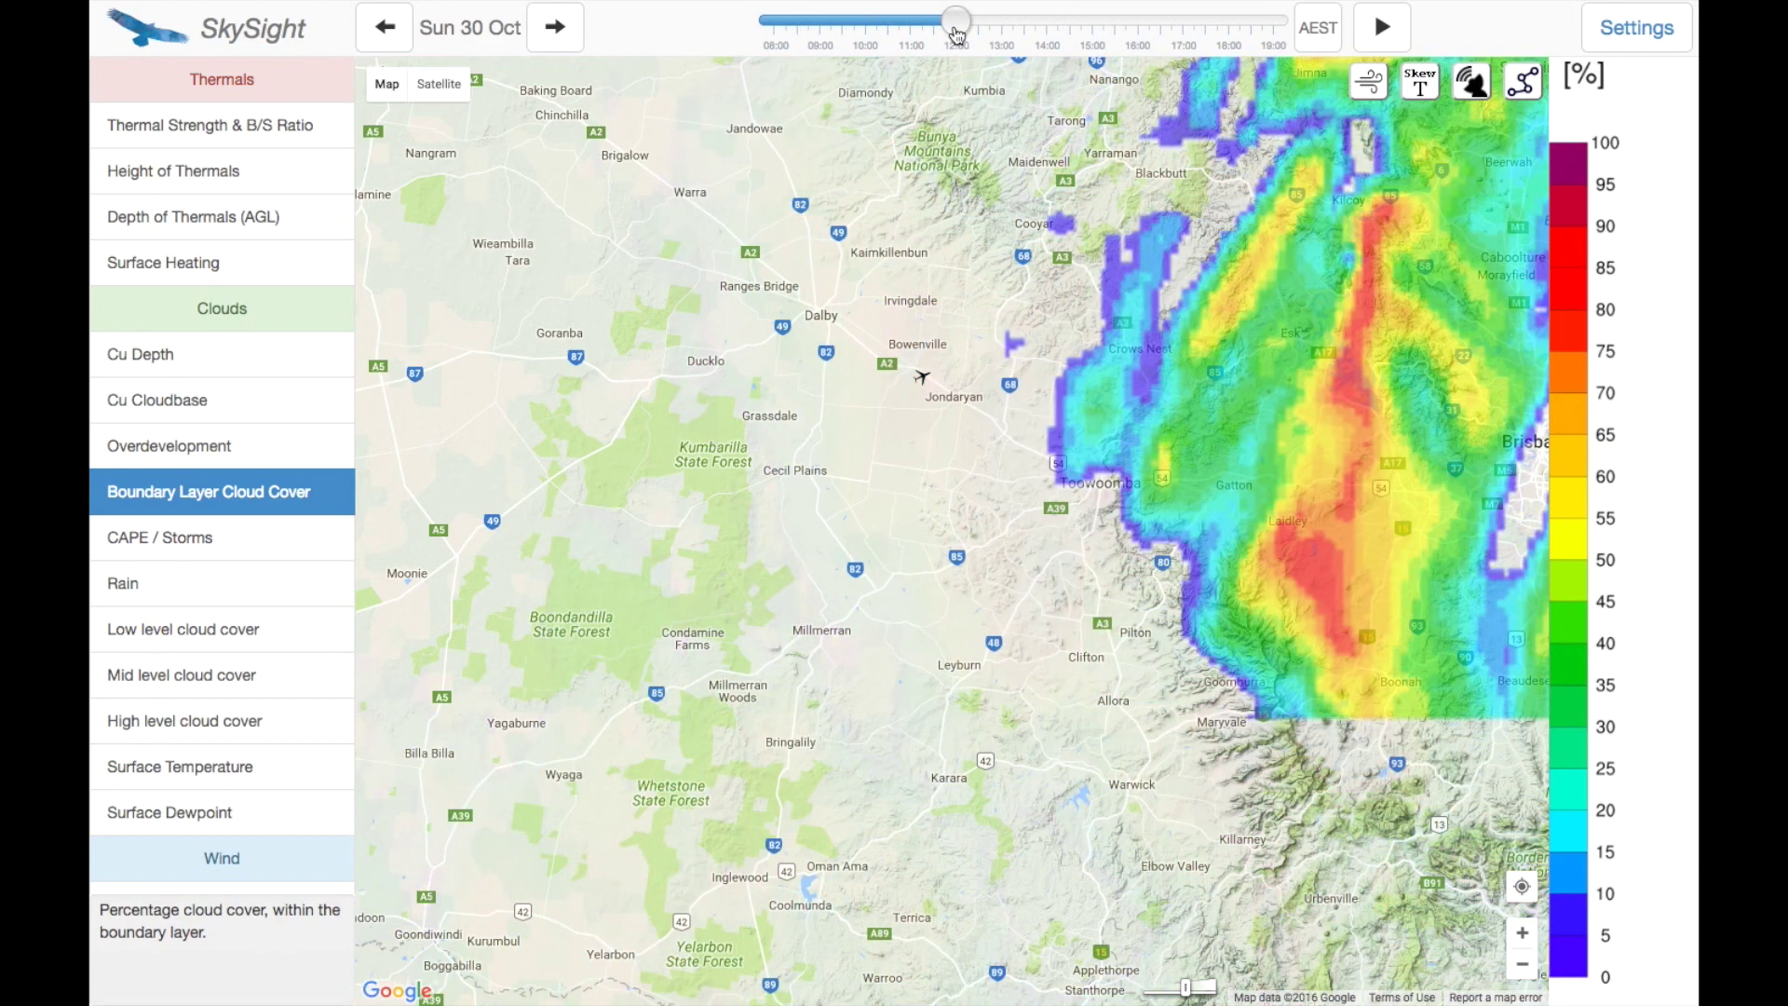
{"action": "key", "text": "Right"}
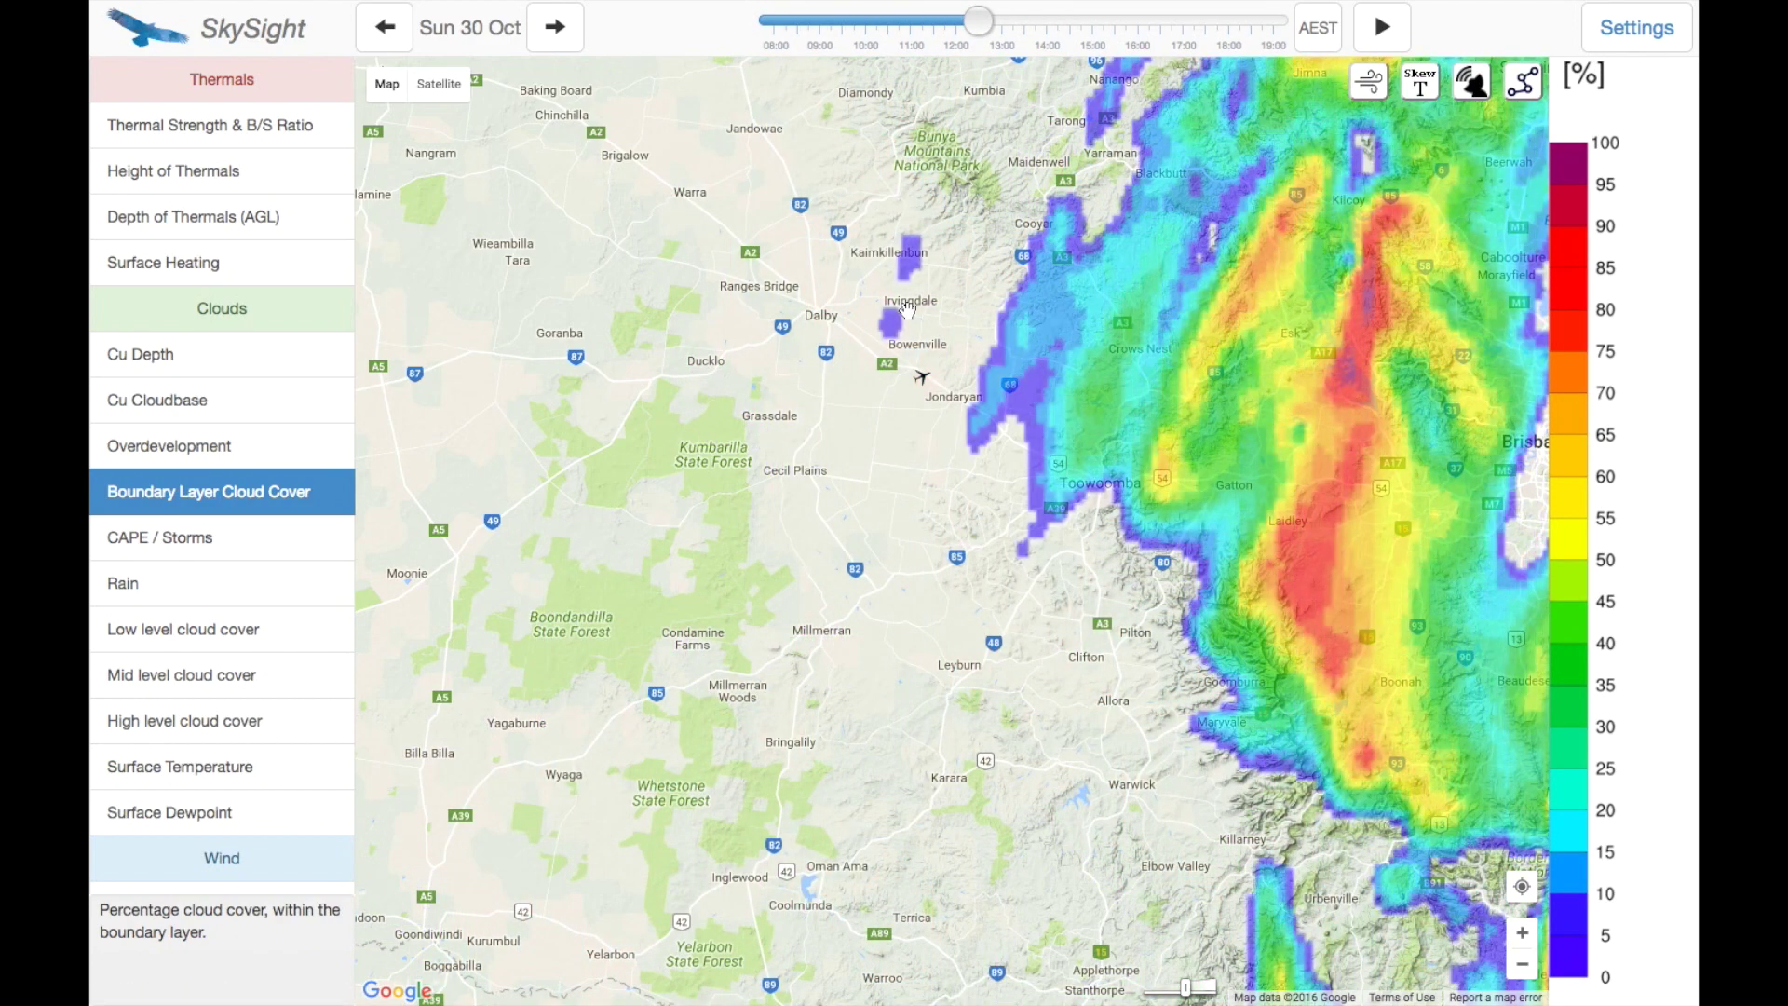
{"action": "key", "text": "Right"}
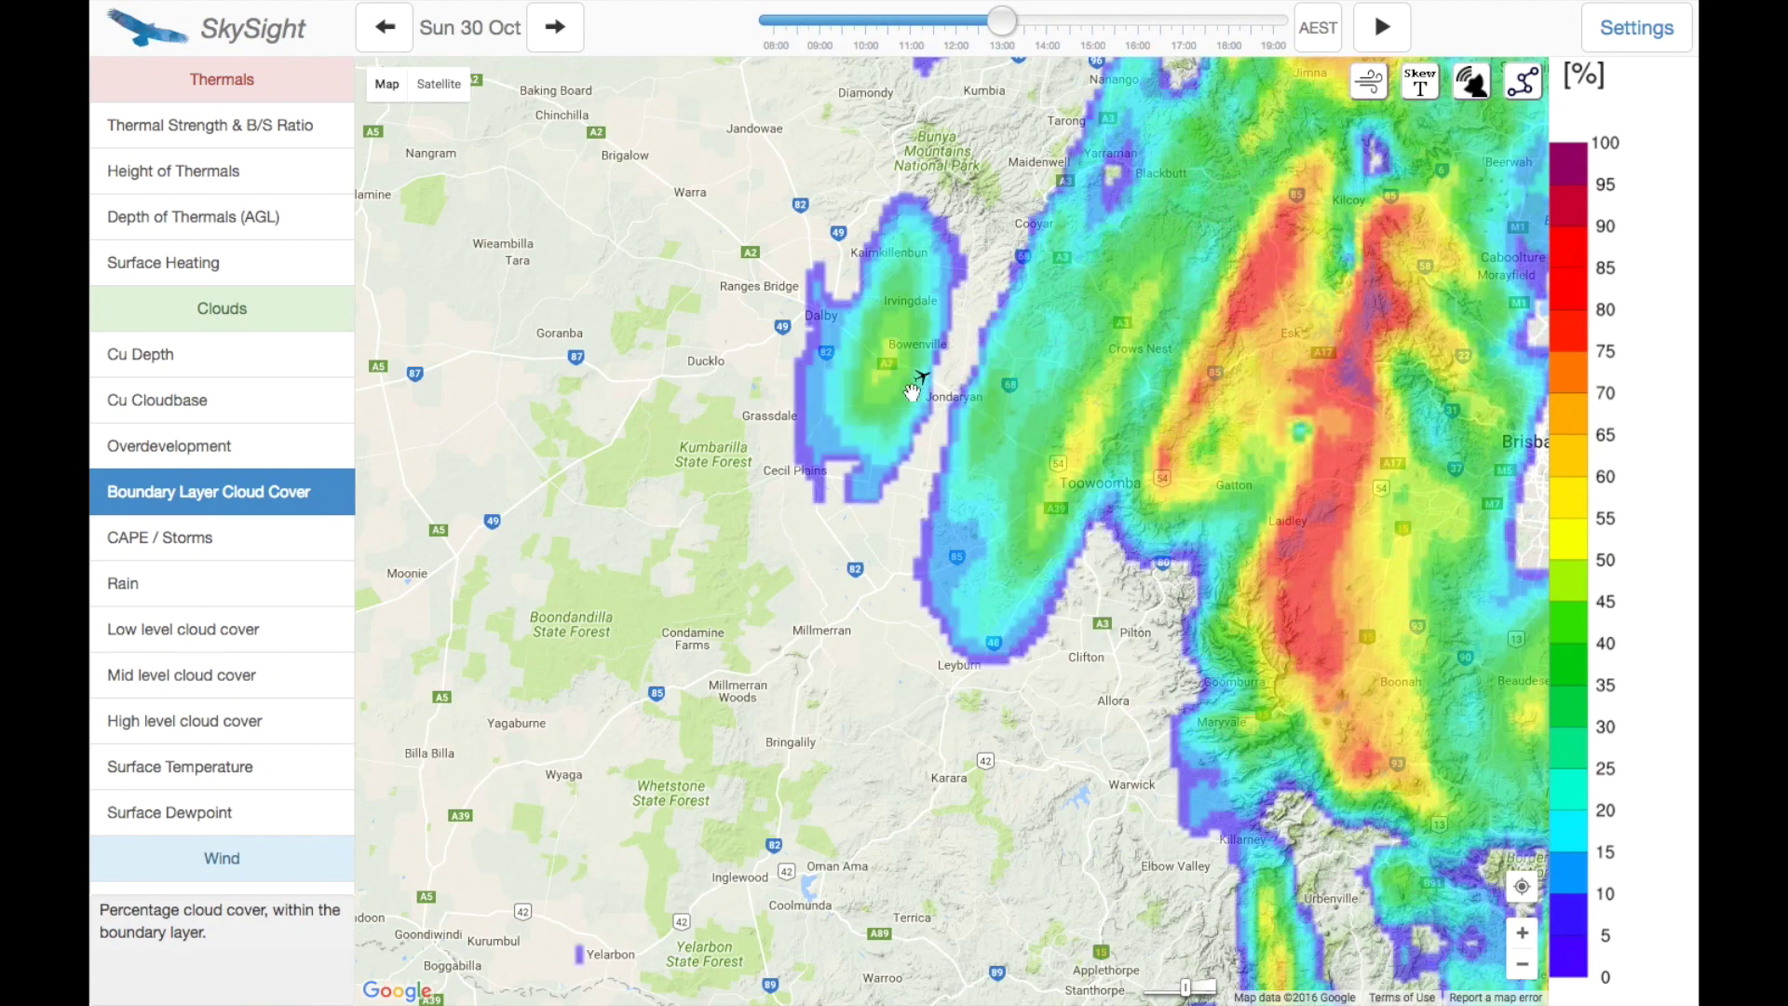
{"action": "key", "text": "Right"}
{"action": "key", "text": "Right"}
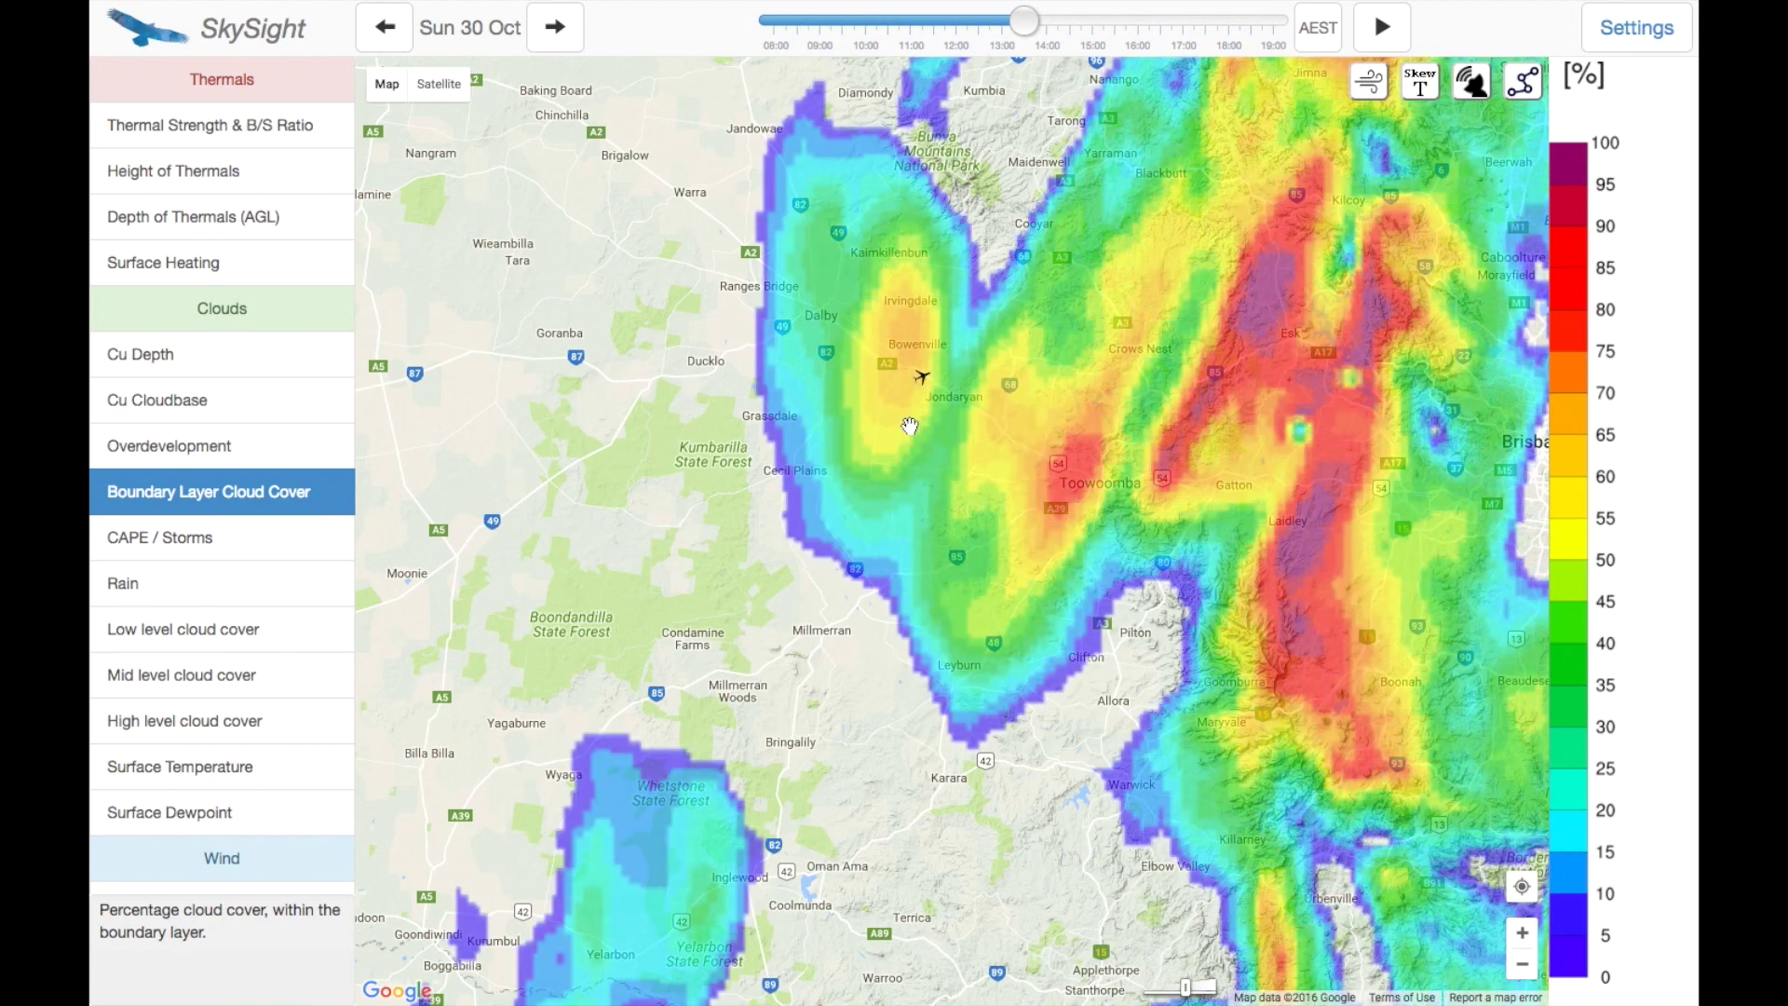
{"action": "key", "text": "Right"}
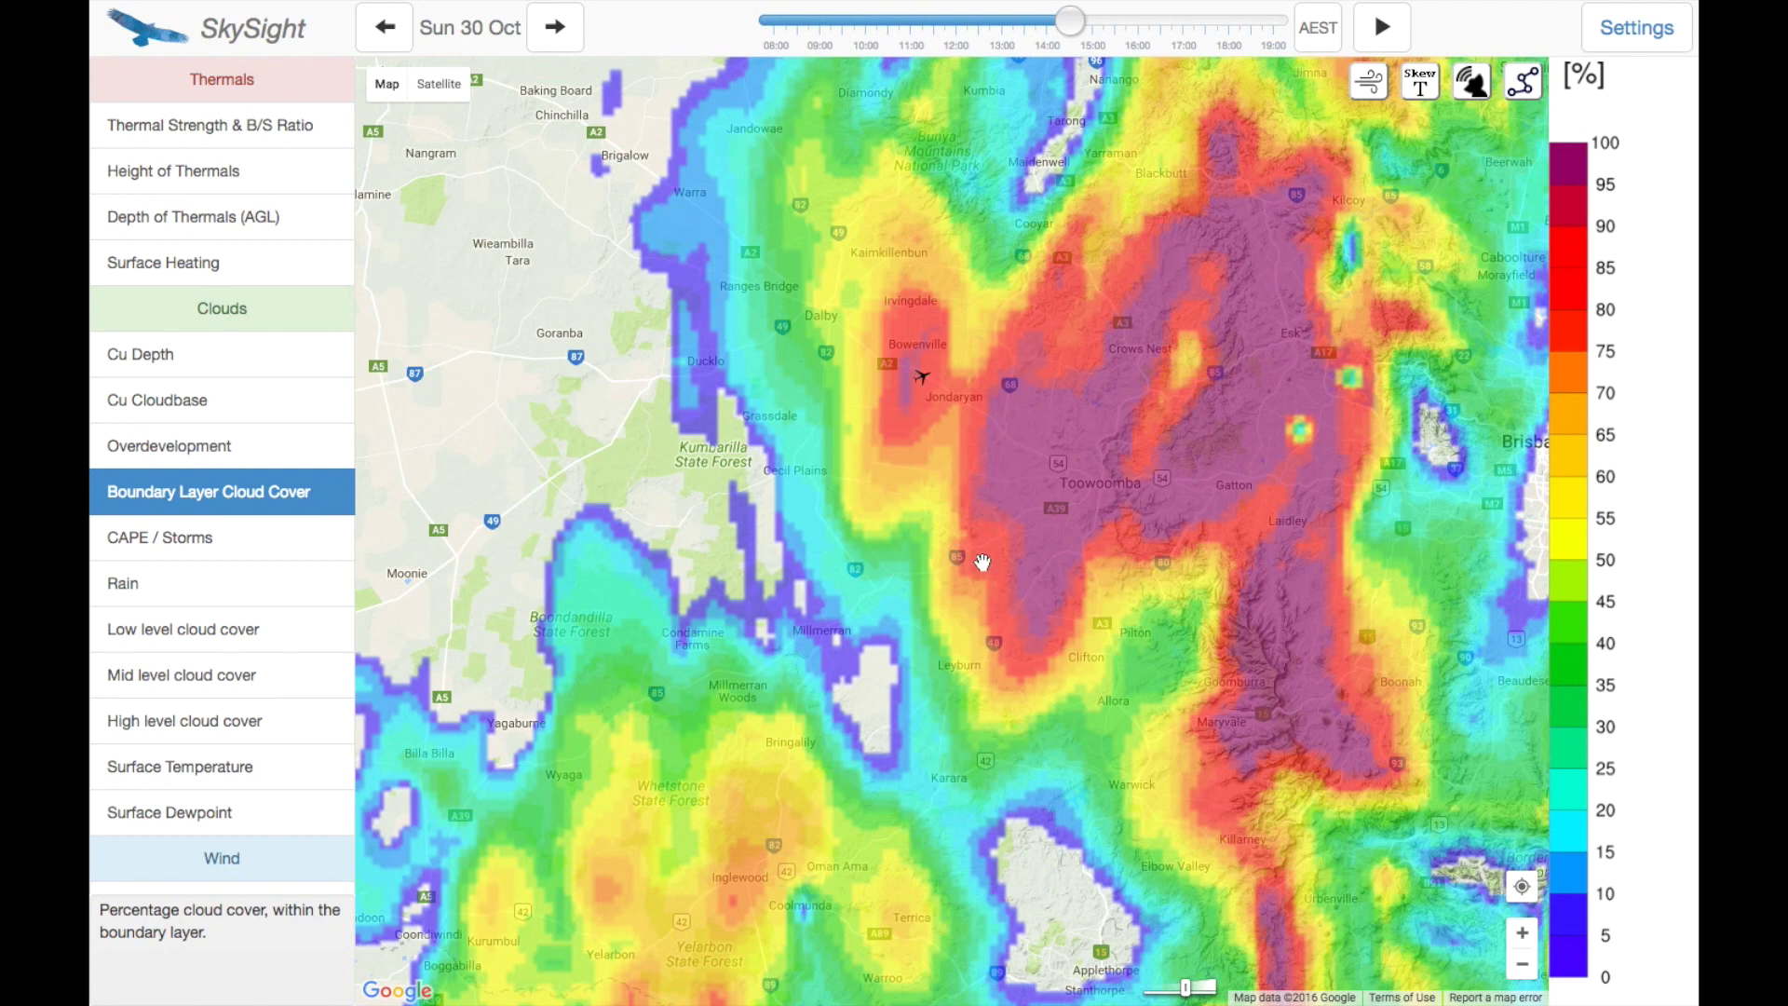
{"action": "key", "text": "Right"}
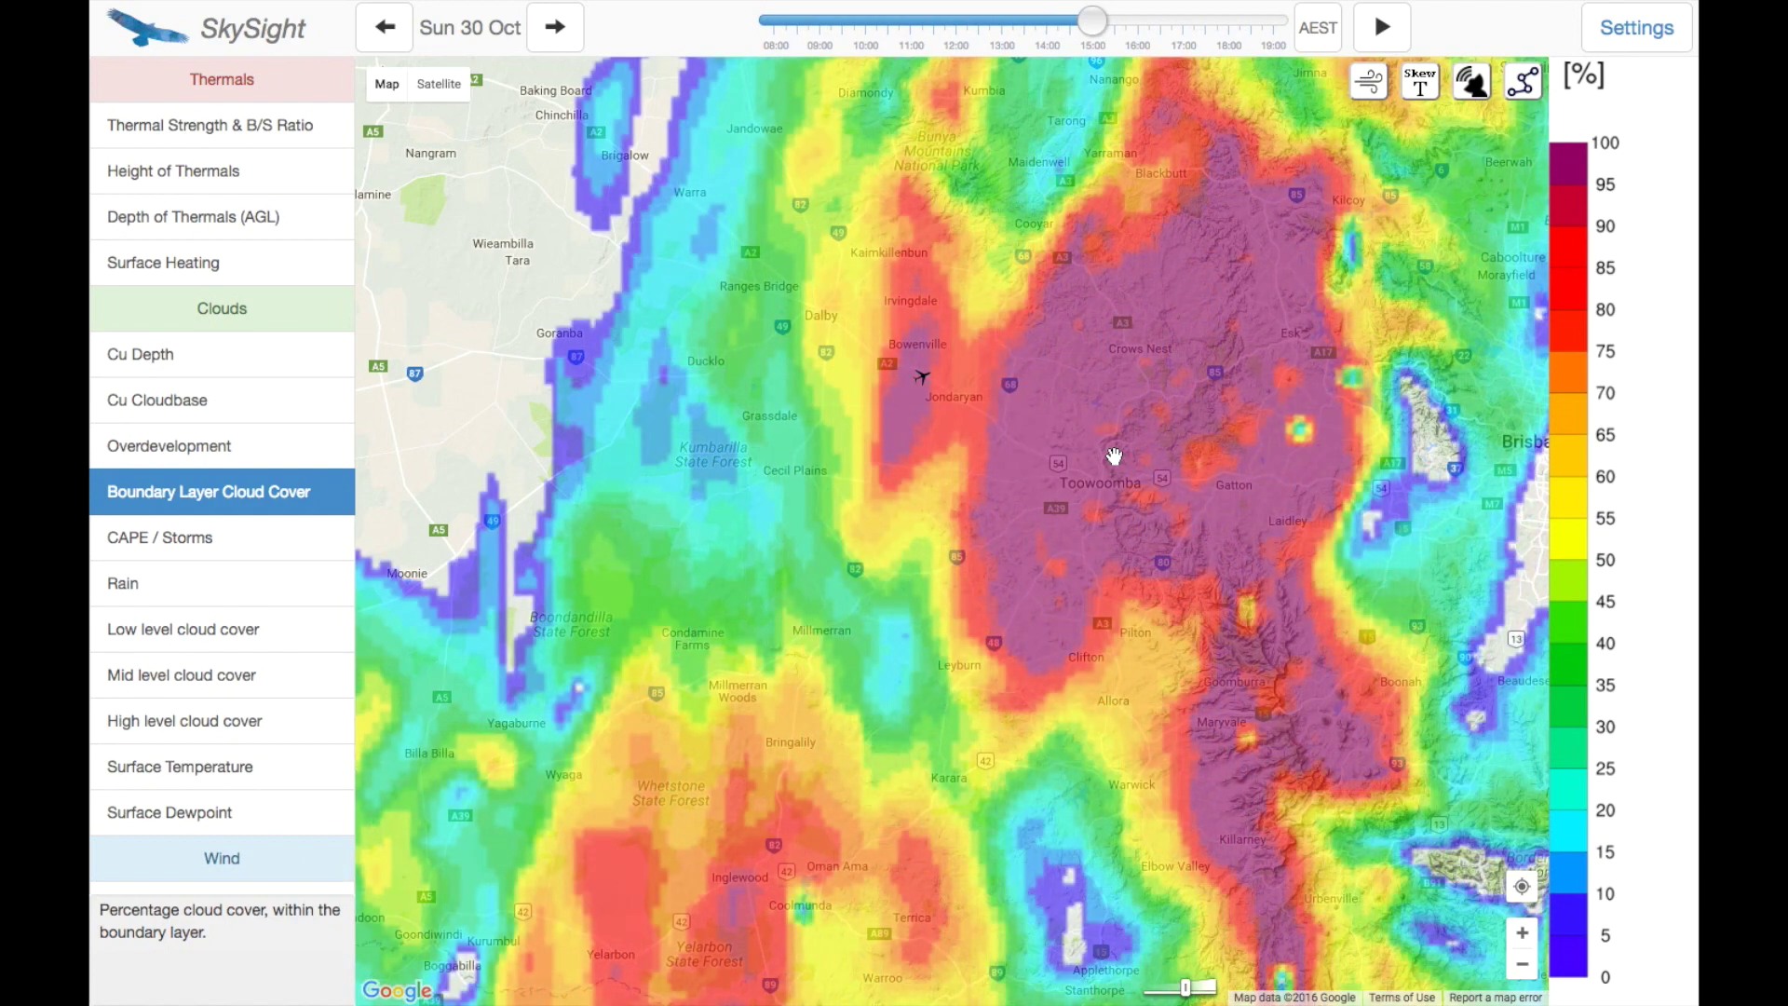
{"action": "key", "text": "Right"}
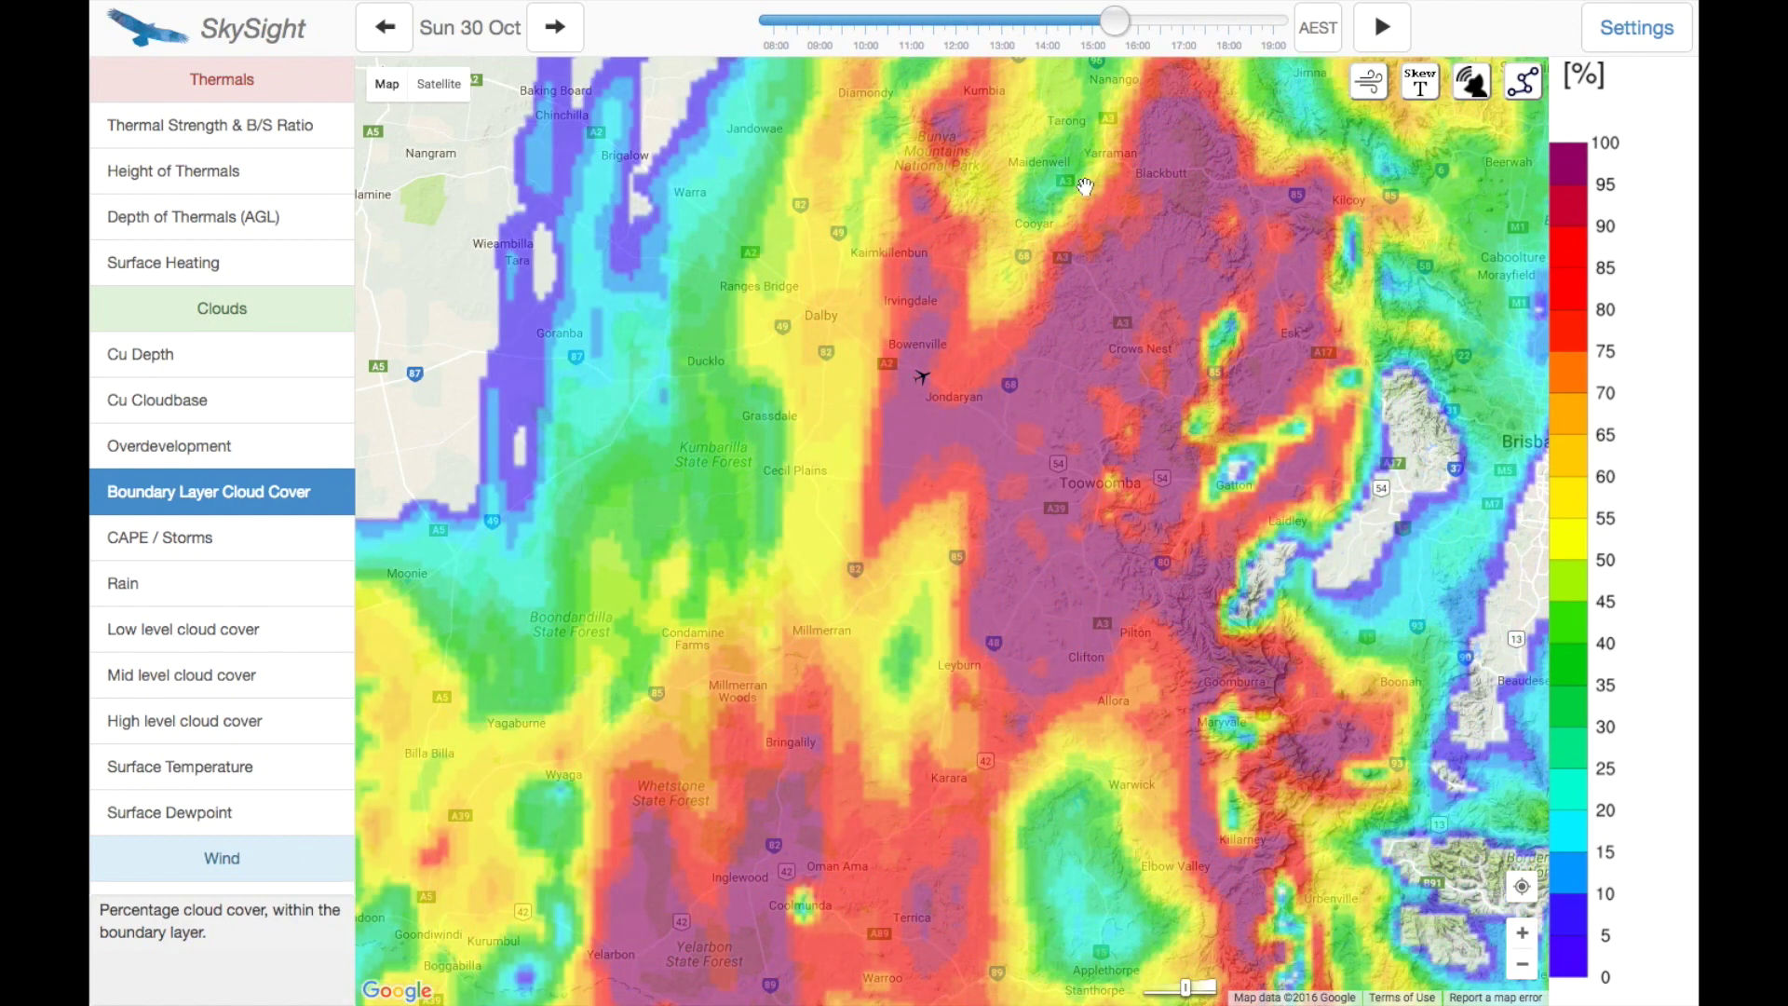
{"action": "key", "text": "Right"}
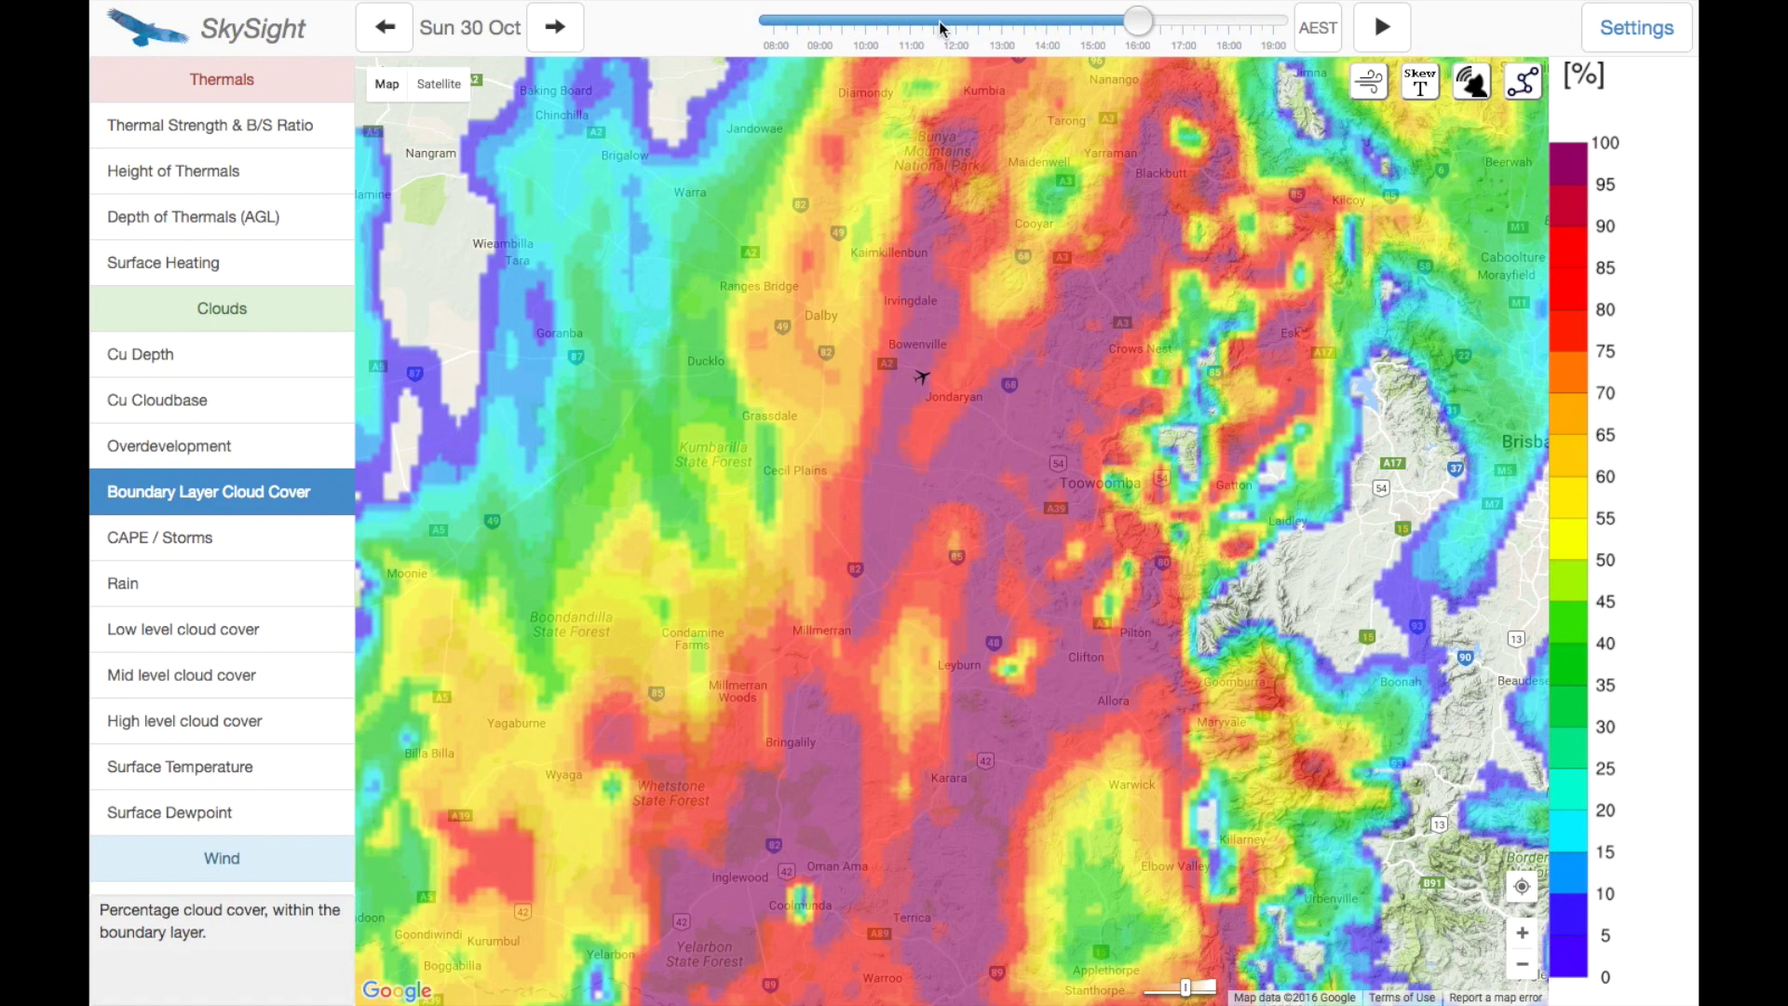
{"action": "left_click_drag", "start_coordinate": [943, 29], "coordinate": [971, 28]}
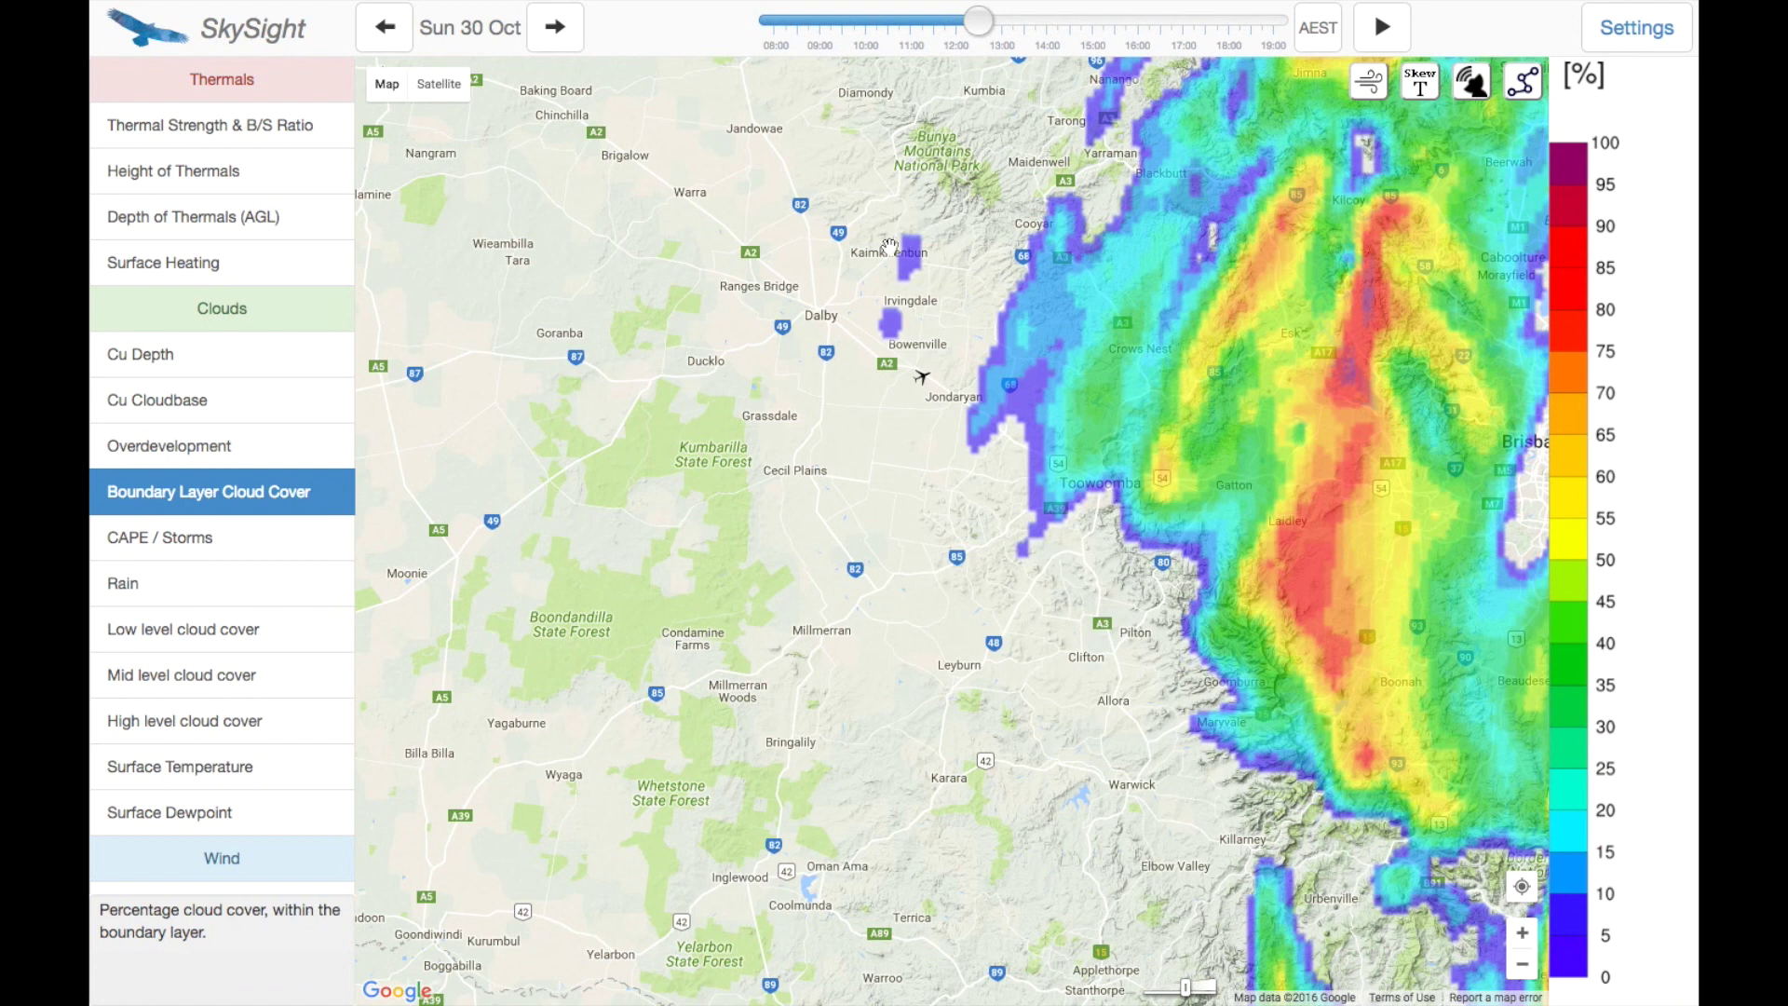
Step: Turn on the wind particles and compare Surface Wind (2m), Wind inside Boundary Layer (Average) and Wind at Boundary Layer Top, ending on Surface Wind
{"action": "left_click", "coordinate": [1377, 87]}
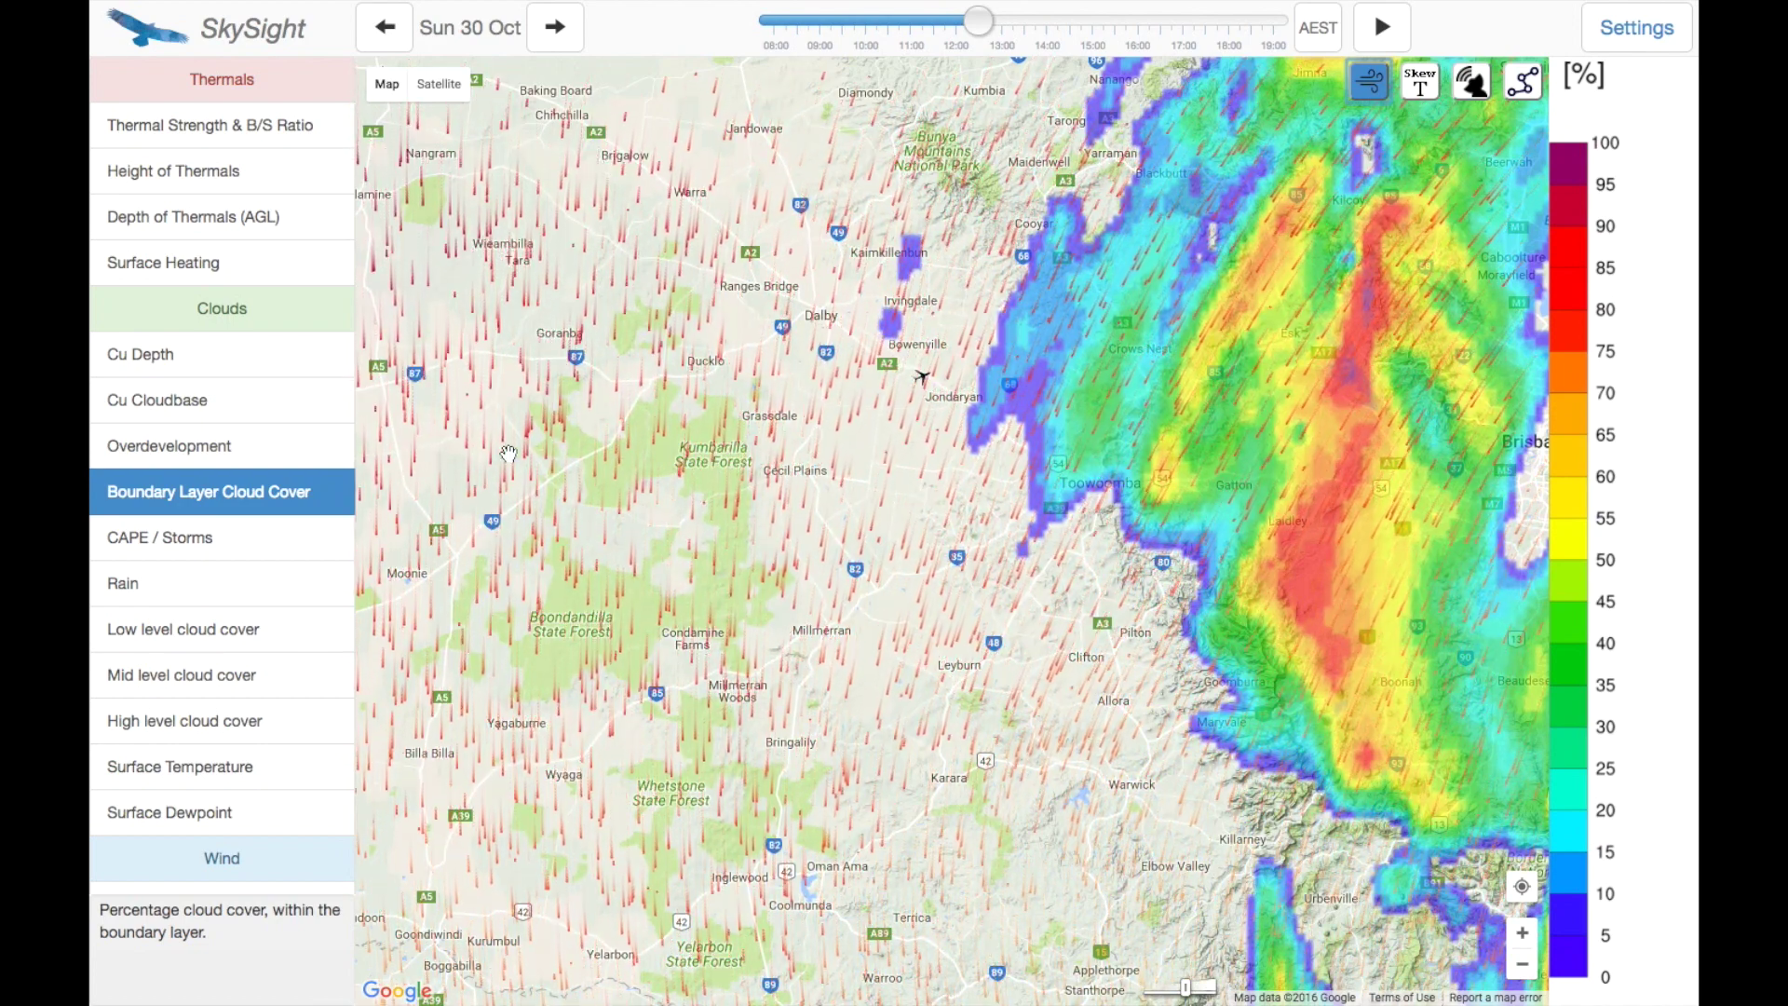
{"action": "scroll", "coordinate": [266, 587], "scroll_direction": "down", "scroll_amount": 4}
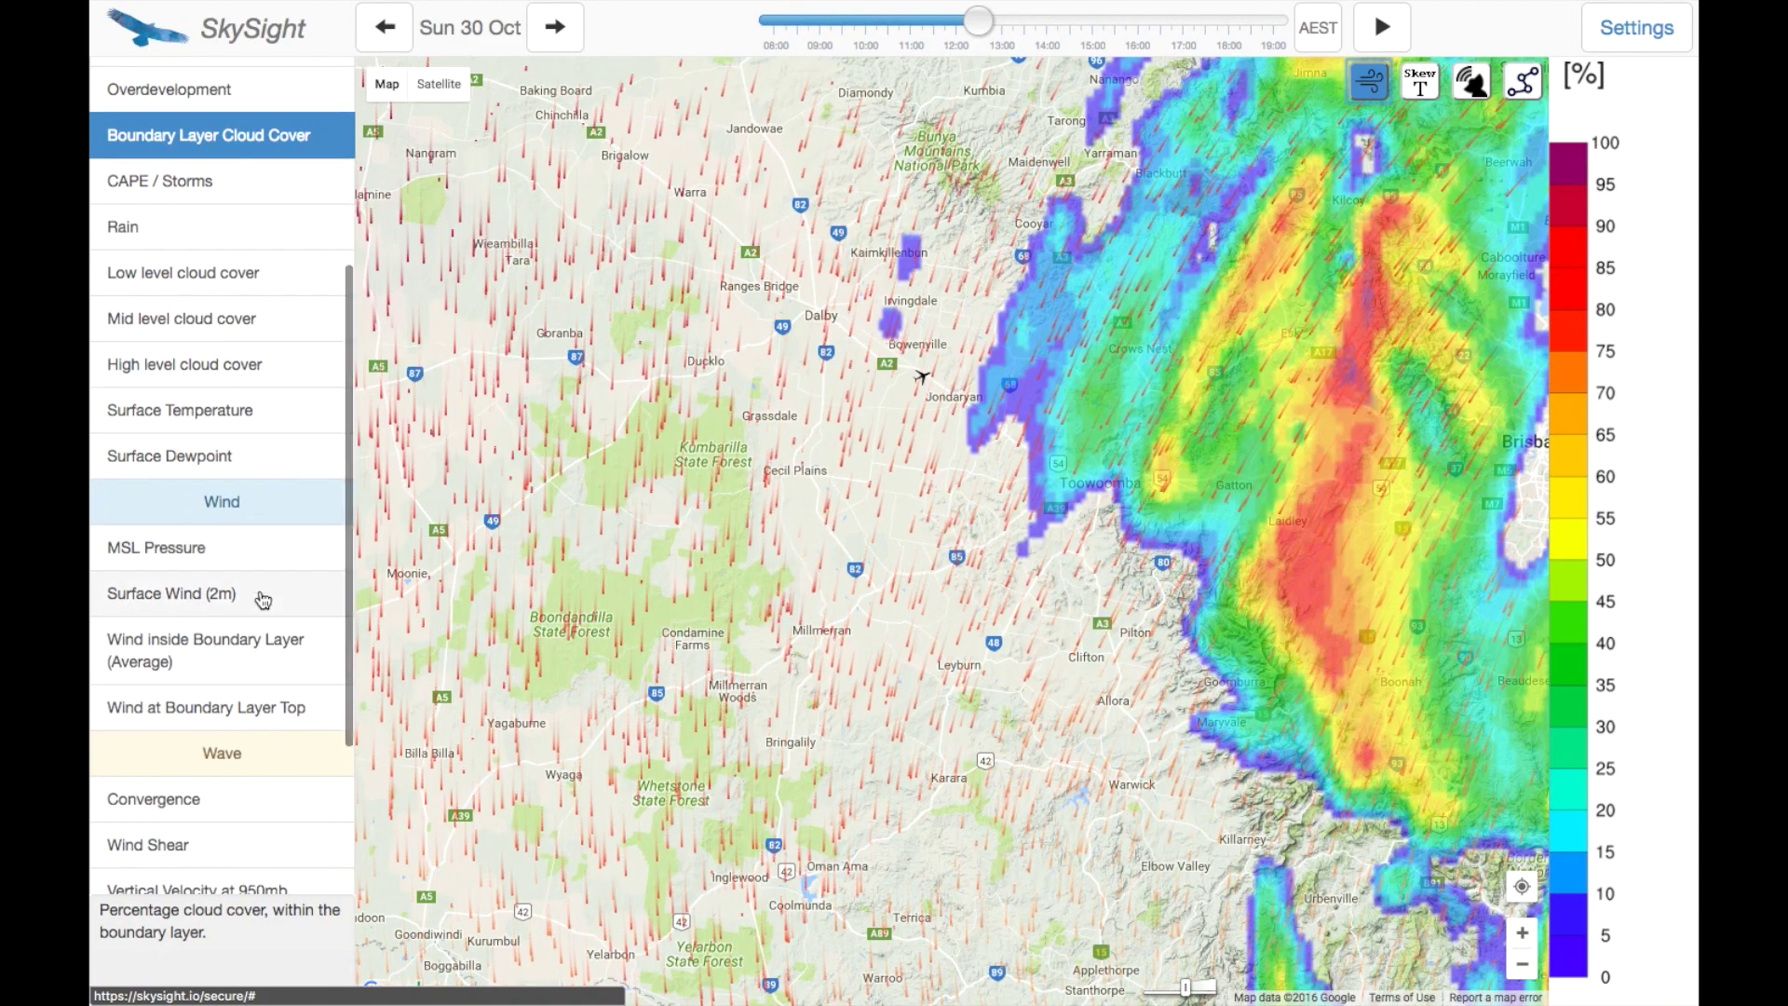
{"action": "left_click", "coordinate": [264, 599]}
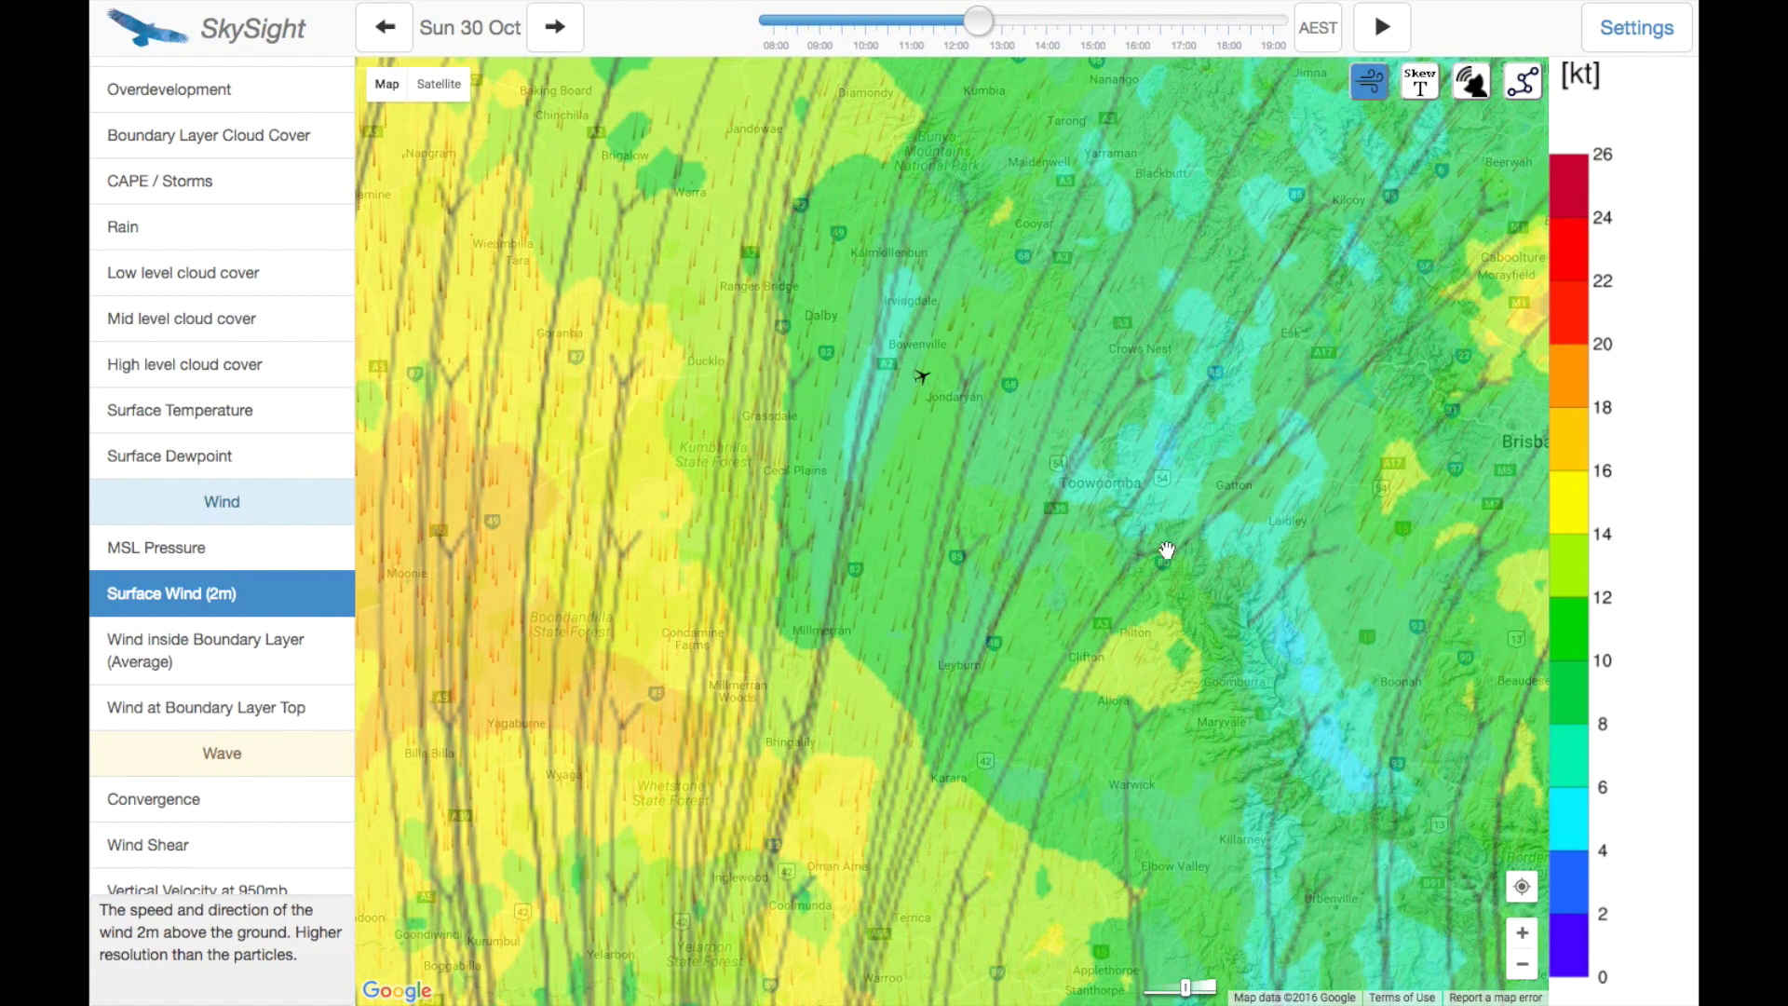
{"action": "left_click", "coordinate": [249, 672]}
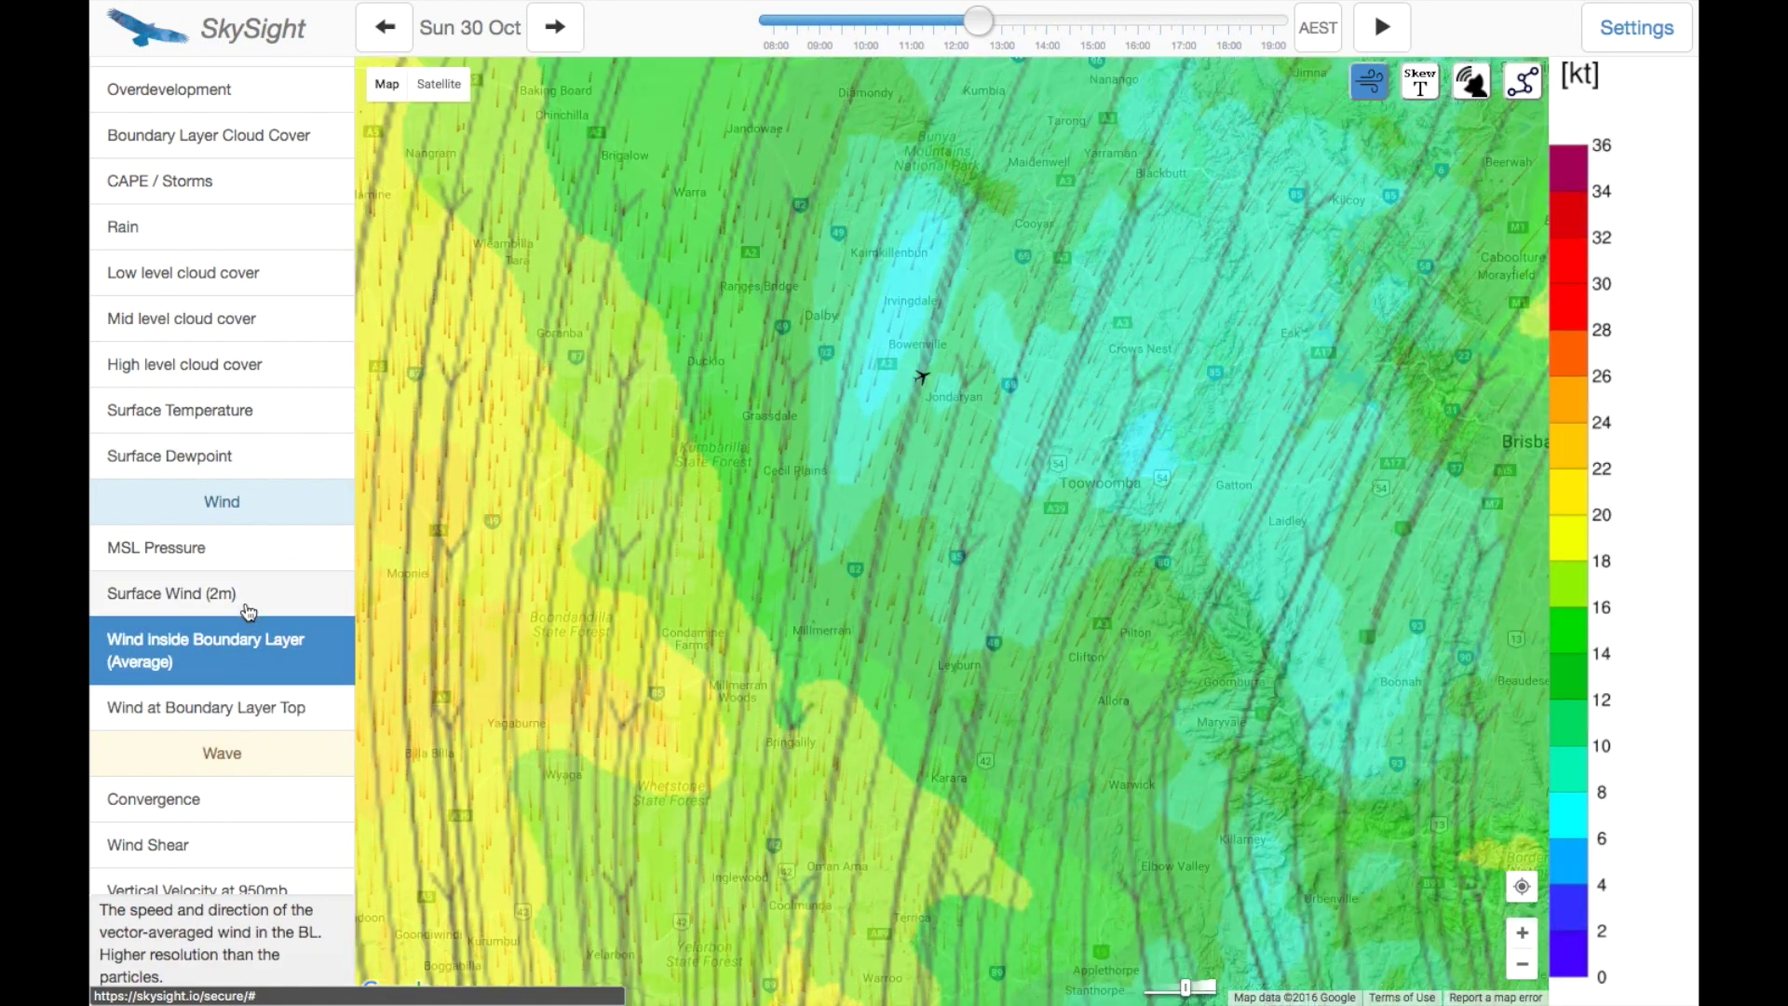
{"action": "left_click", "coordinate": [220, 709]}
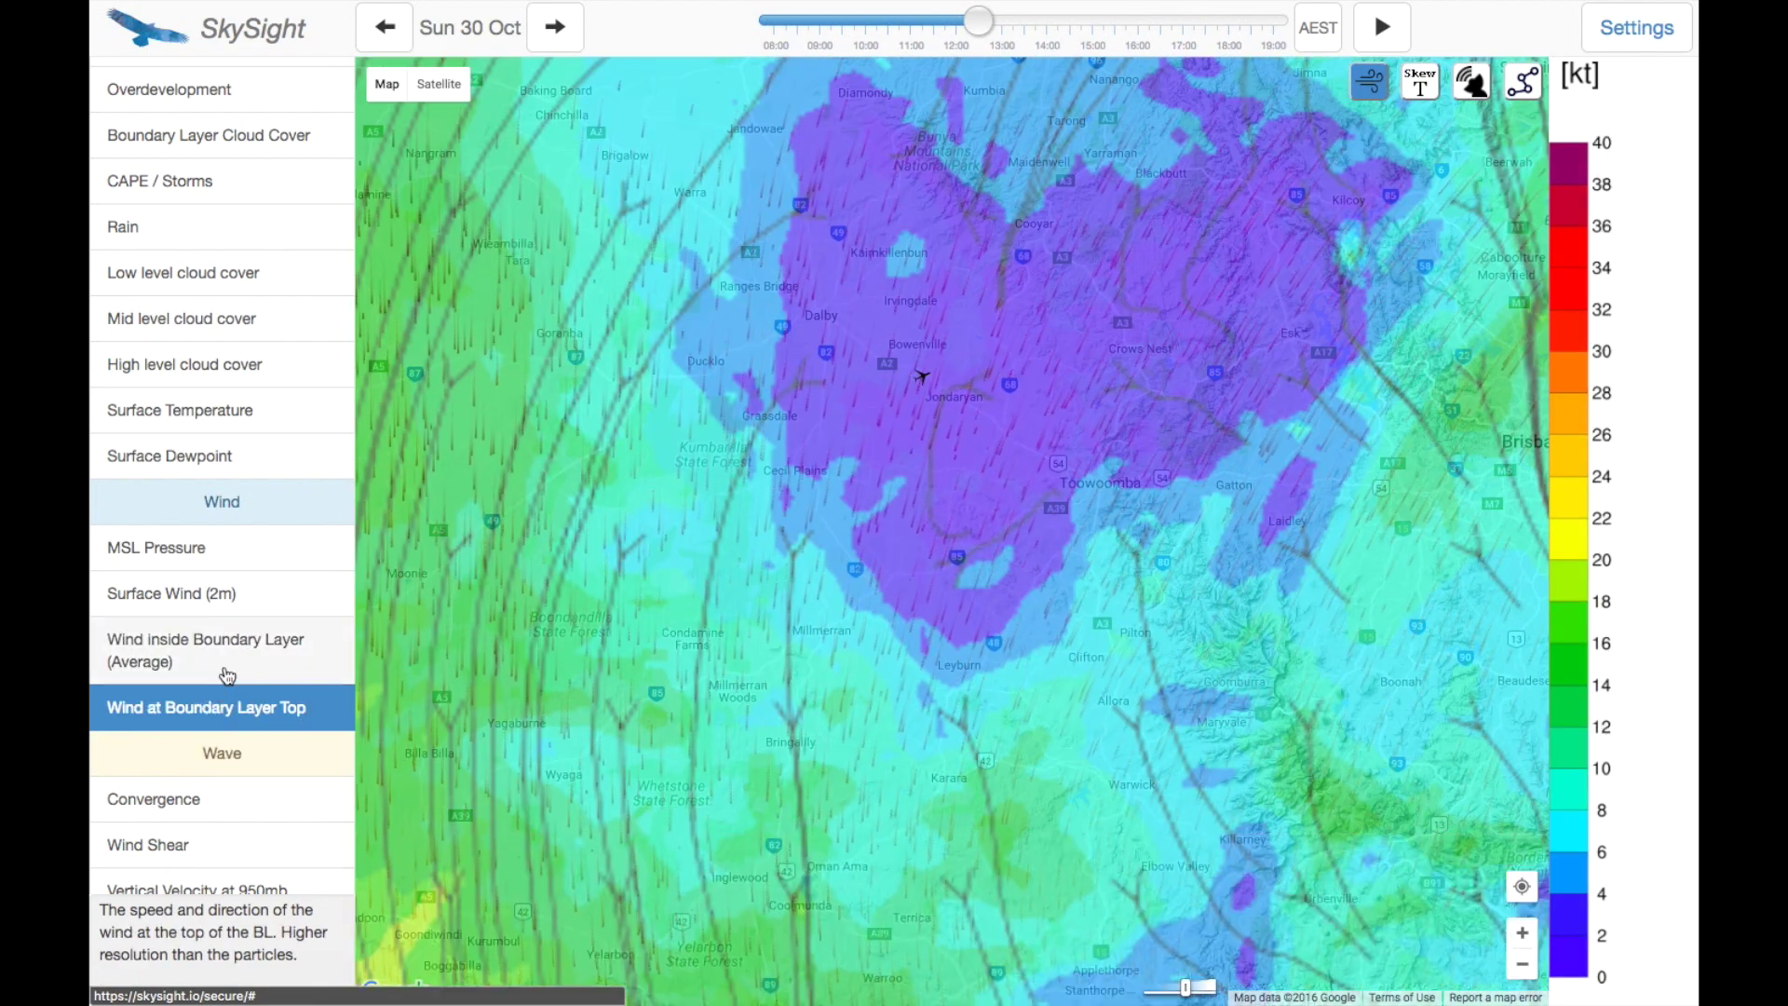
{"action": "left_click", "coordinate": [227, 673]}
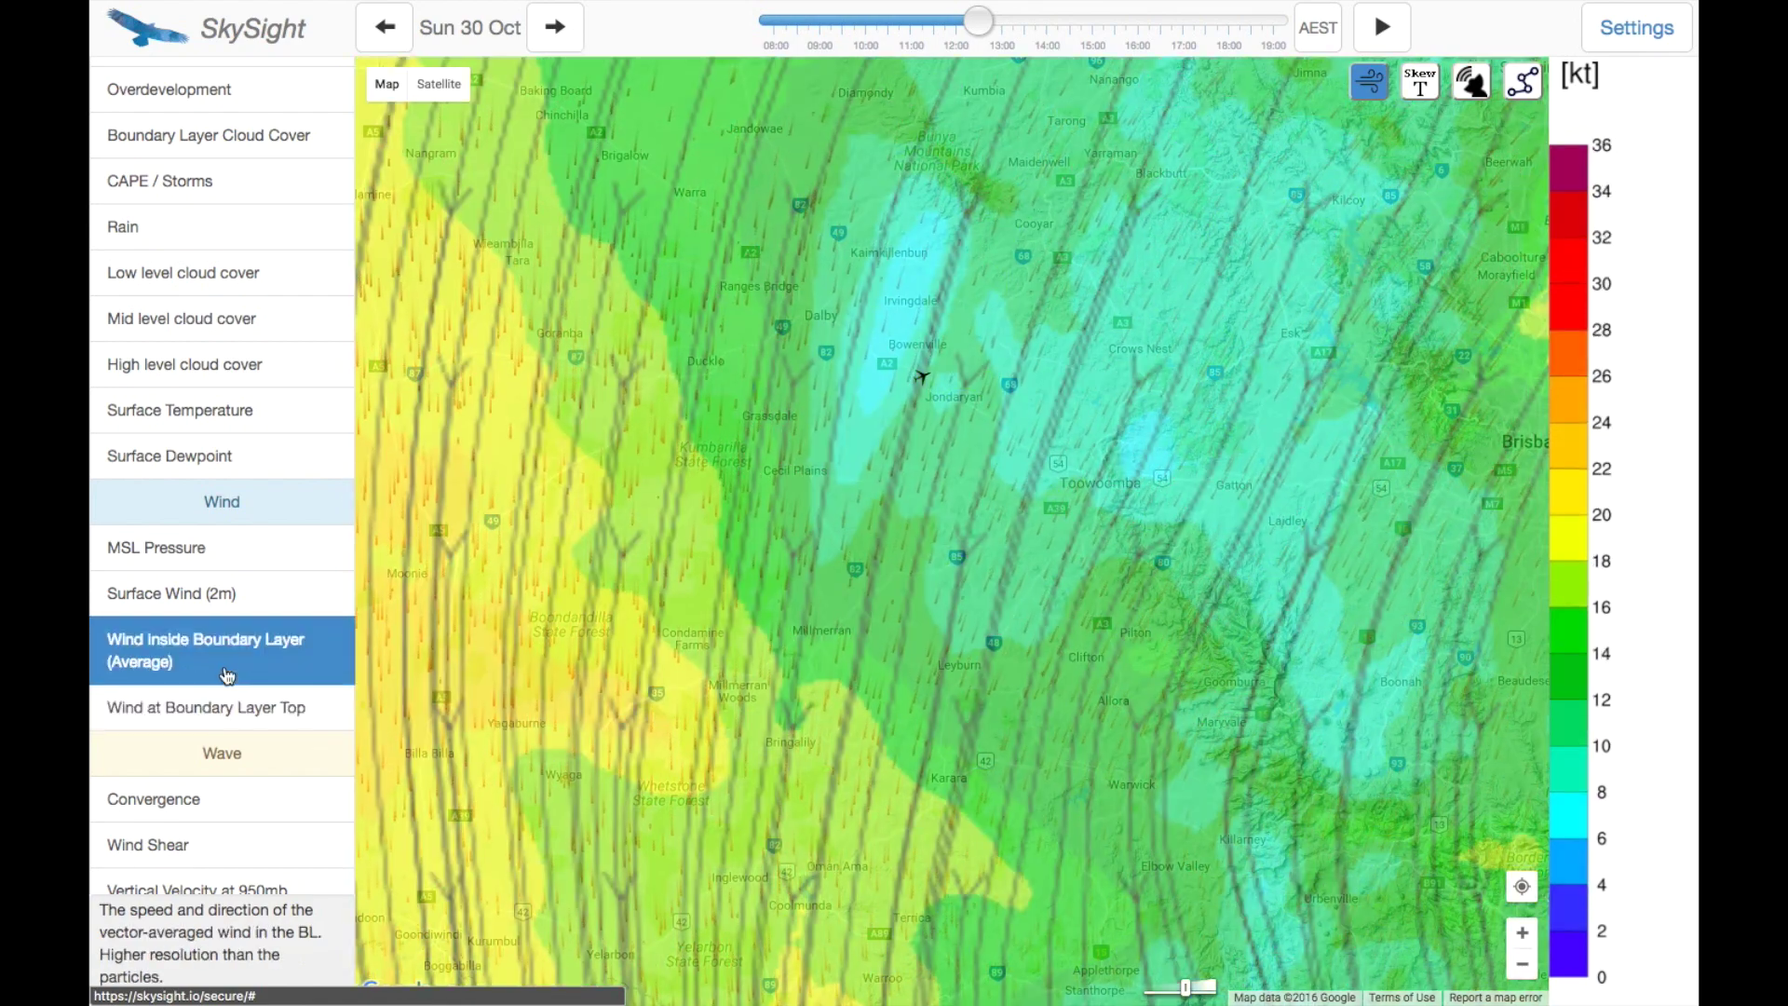
{"action": "left_click", "coordinate": [259, 608]}
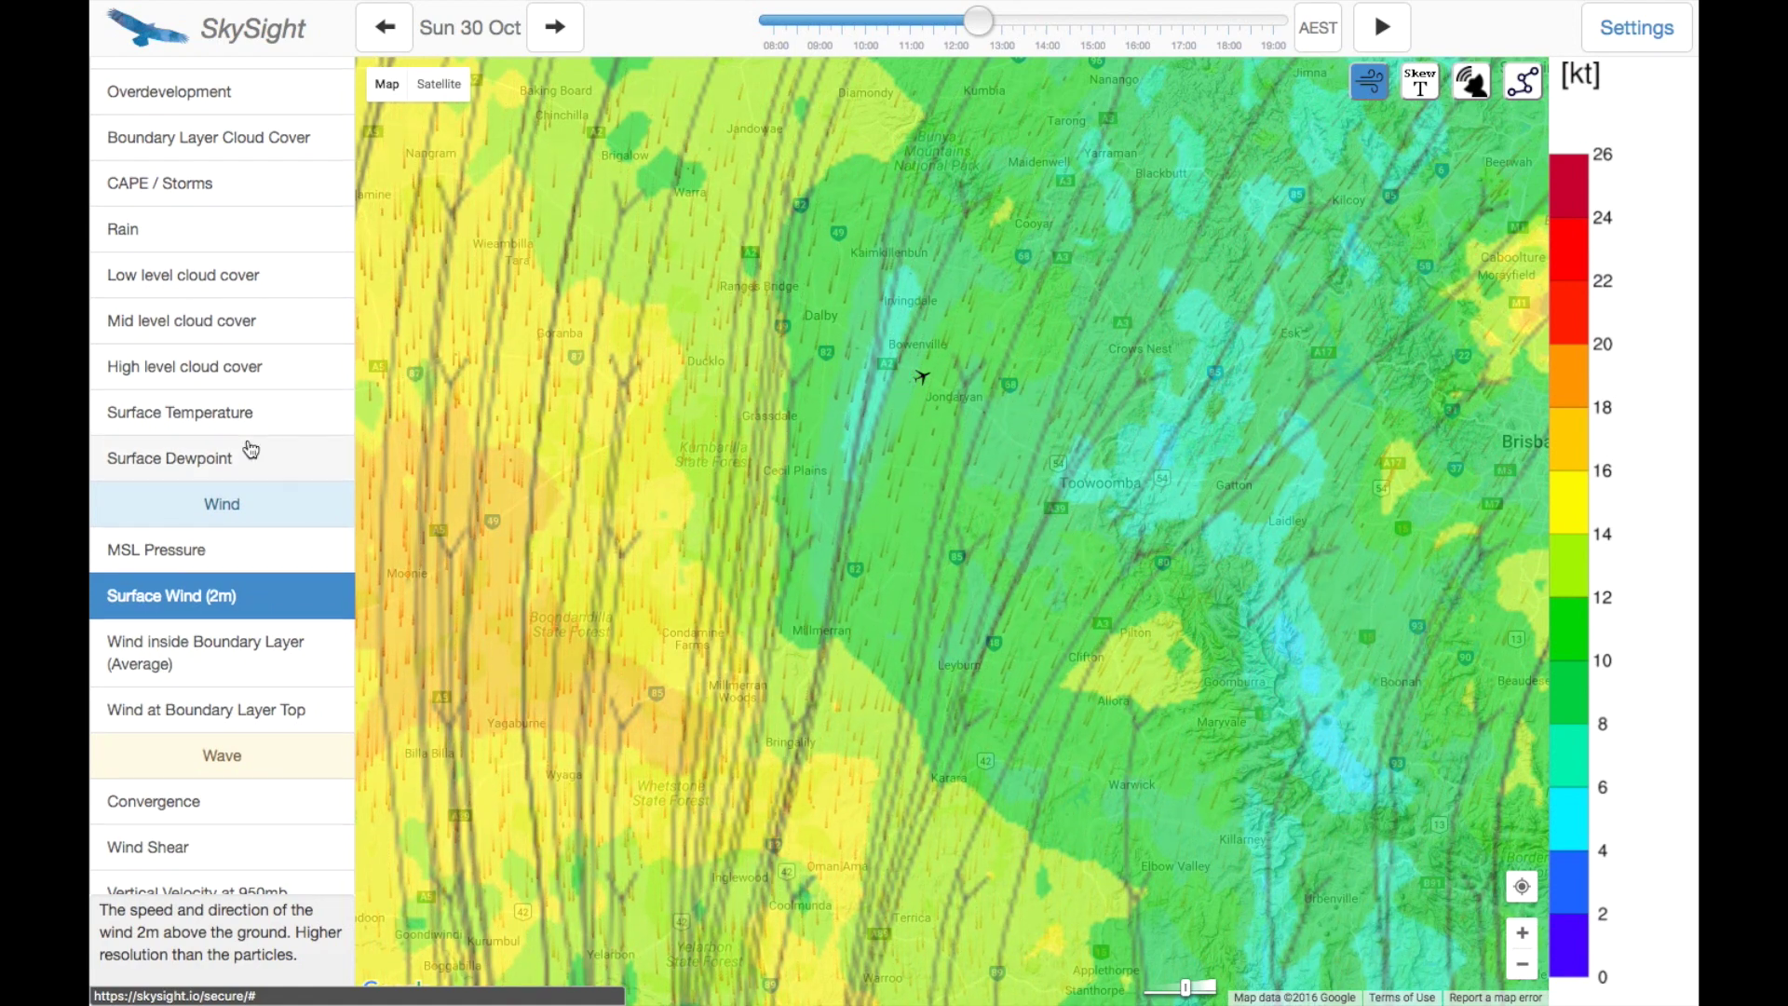
Step: Compare Height of Thermals with Wind at Boundary Layer Top and Wind inside Boundary Layer (Average) at 12:30, ending on the average wind
{"action": "scroll", "coordinate": [248, 372], "scroll_direction": "up", "scroll_amount": 4}
{"action": "left_click", "coordinate": [196, 174]}
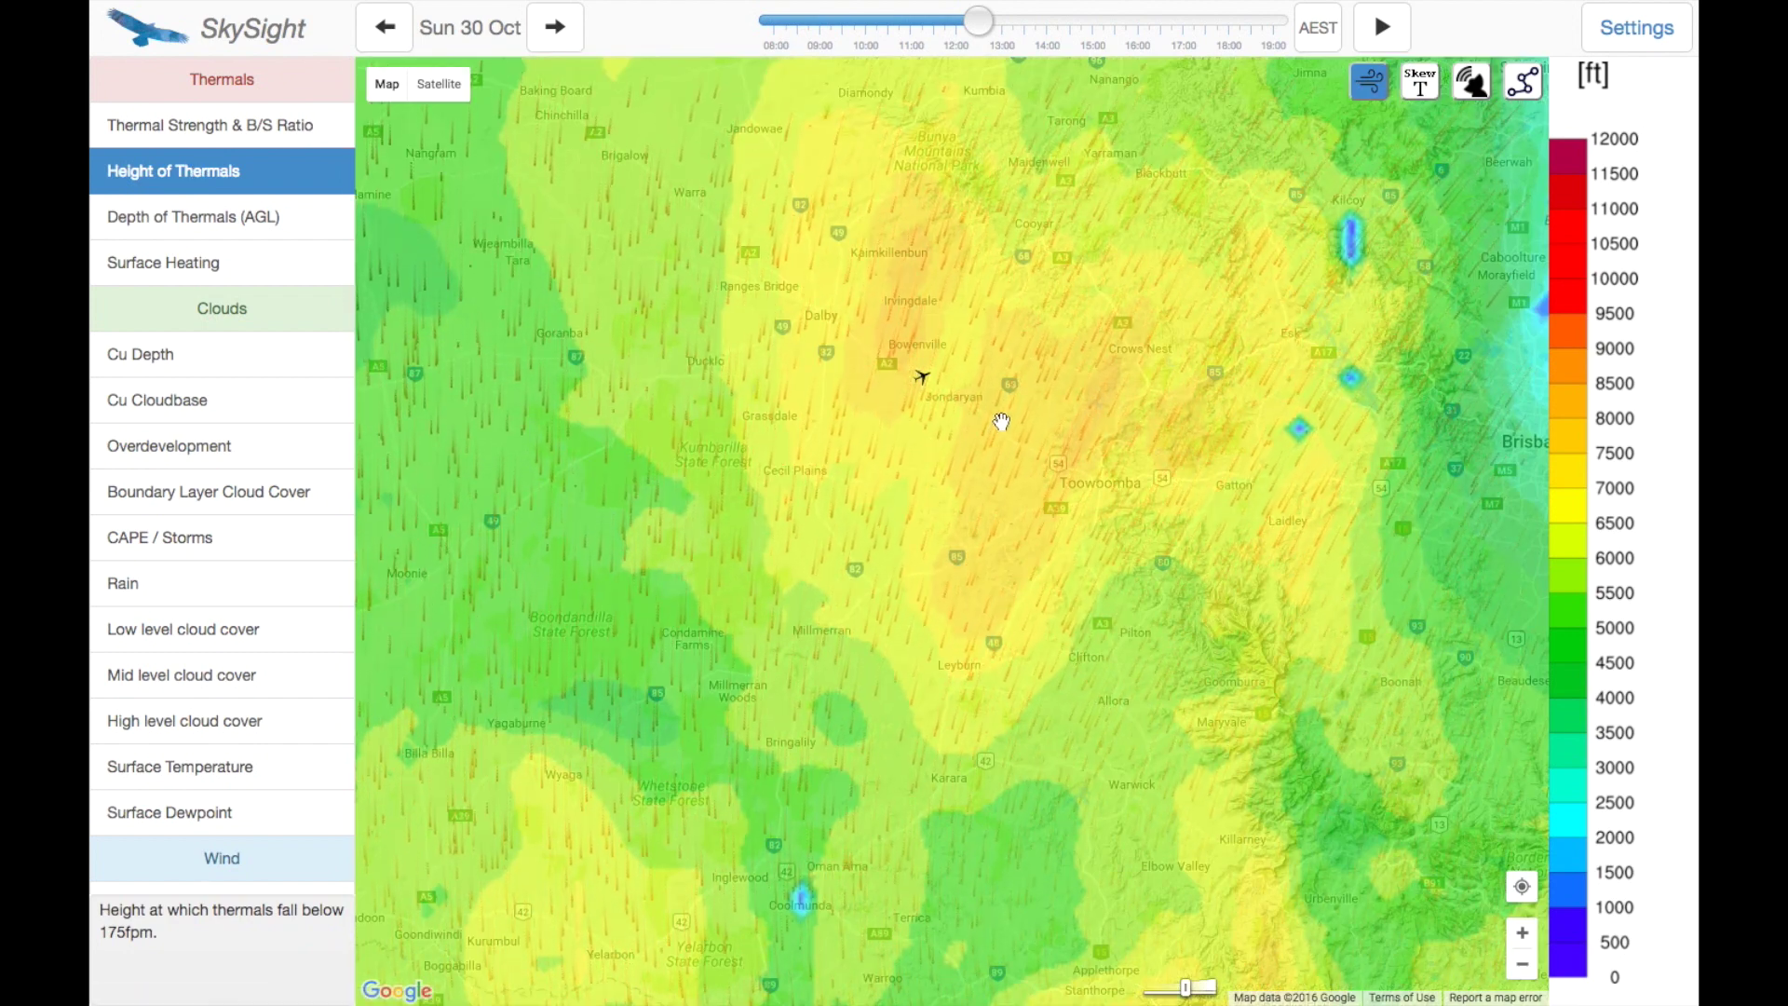
{"action": "scroll", "coordinate": [179, 472], "scroll_direction": "down", "scroll_amount": 5}
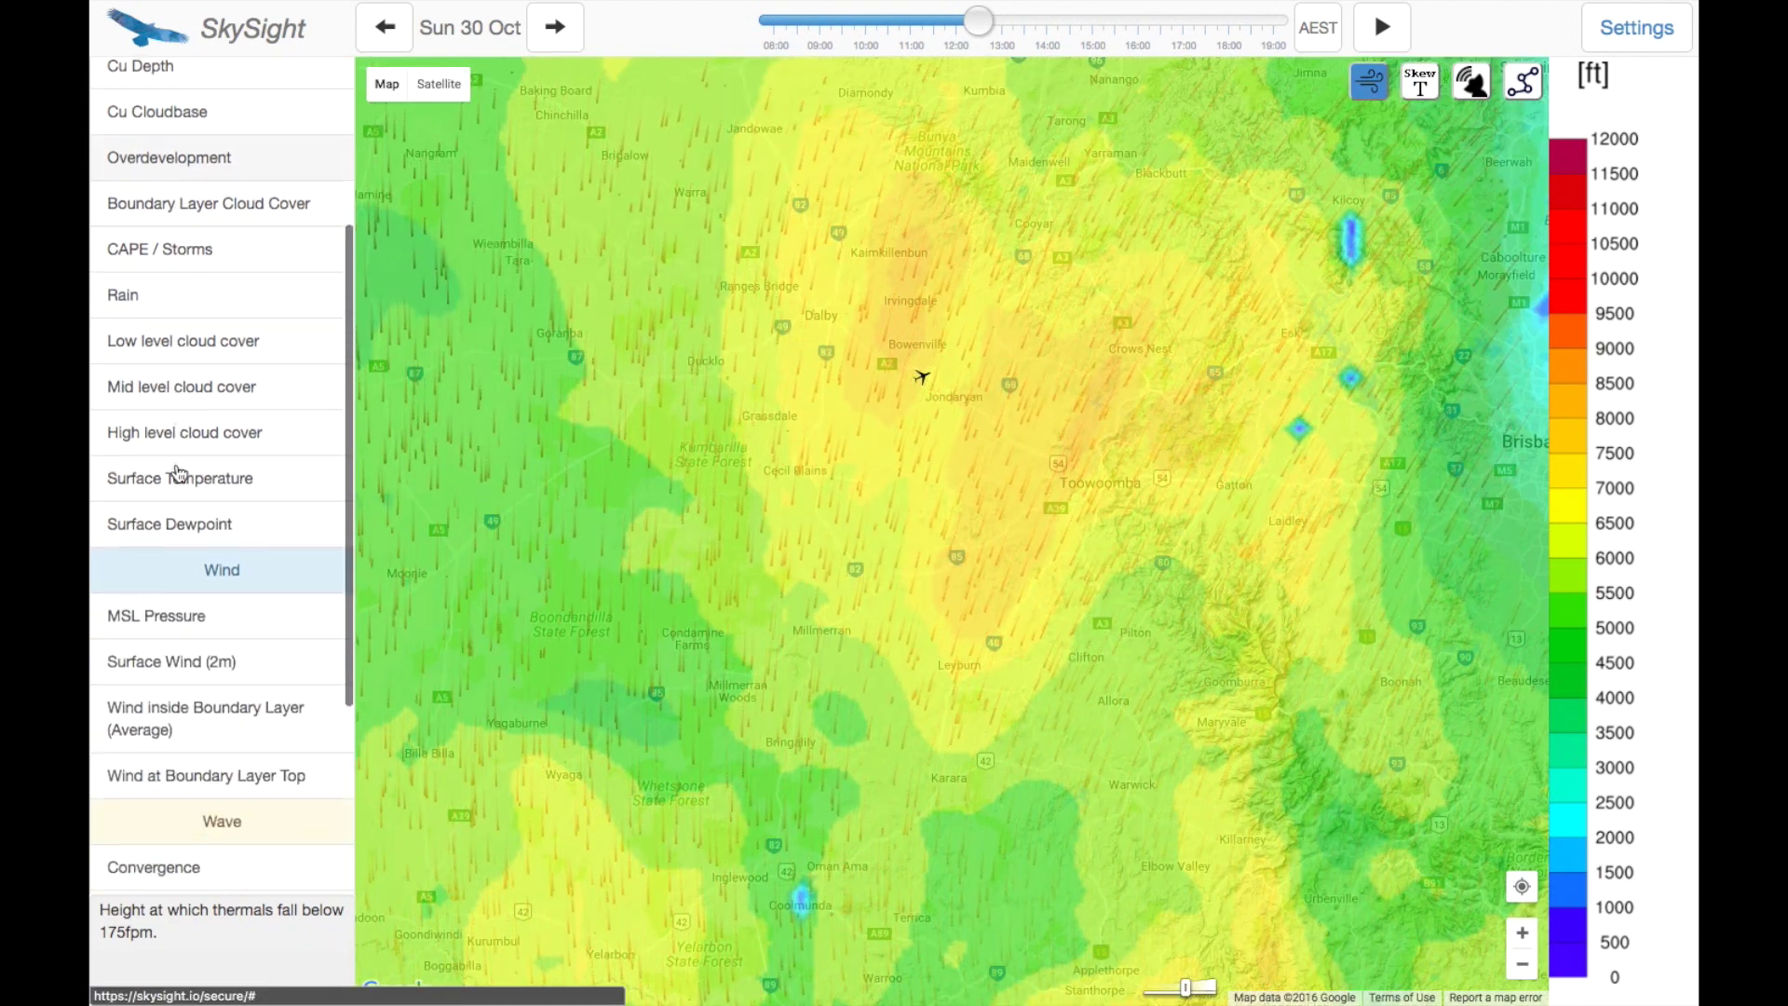
{"action": "scroll", "coordinate": [178, 471], "scroll_direction": "down", "scroll_amount": 1}
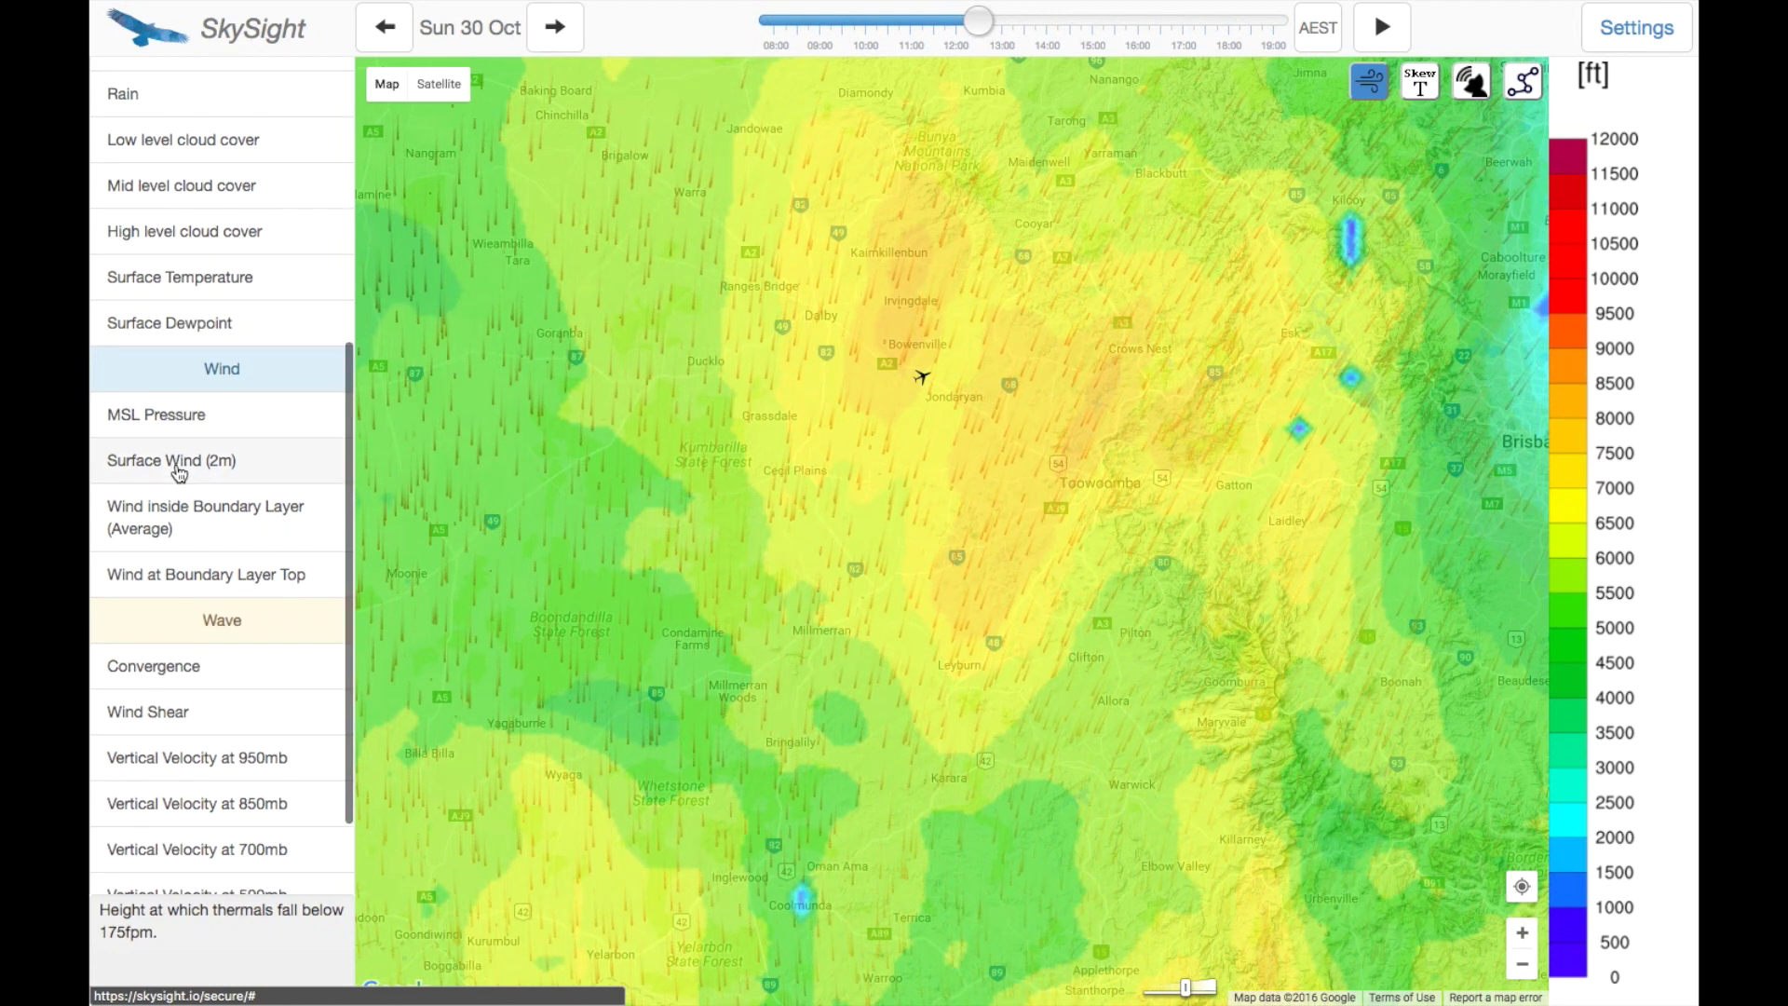
{"action": "scroll", "coordinate": [180, 501], "scroll_direction": "down", "scroll_amount": 1}
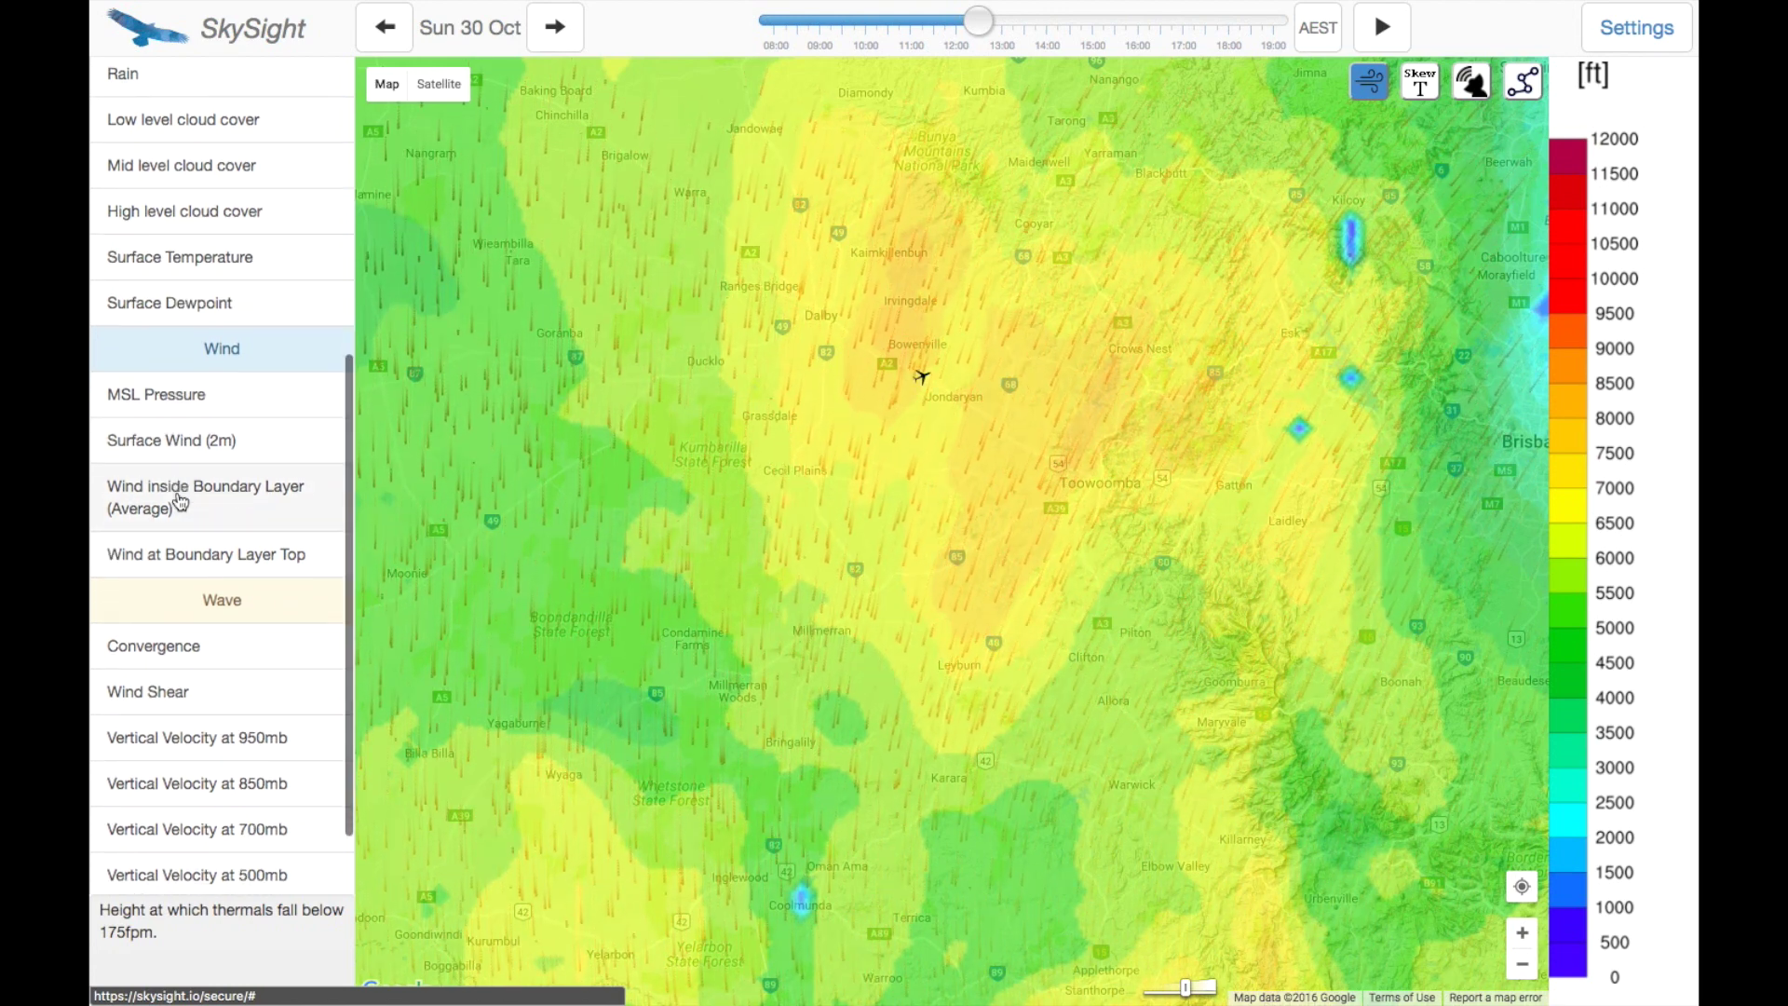
{"action": "scroll", "coordinate": [180, 501], "scroll_direction": "down", "scroll_amount": 1}
{"action": "left_click", "coordinate": [181, 503]}
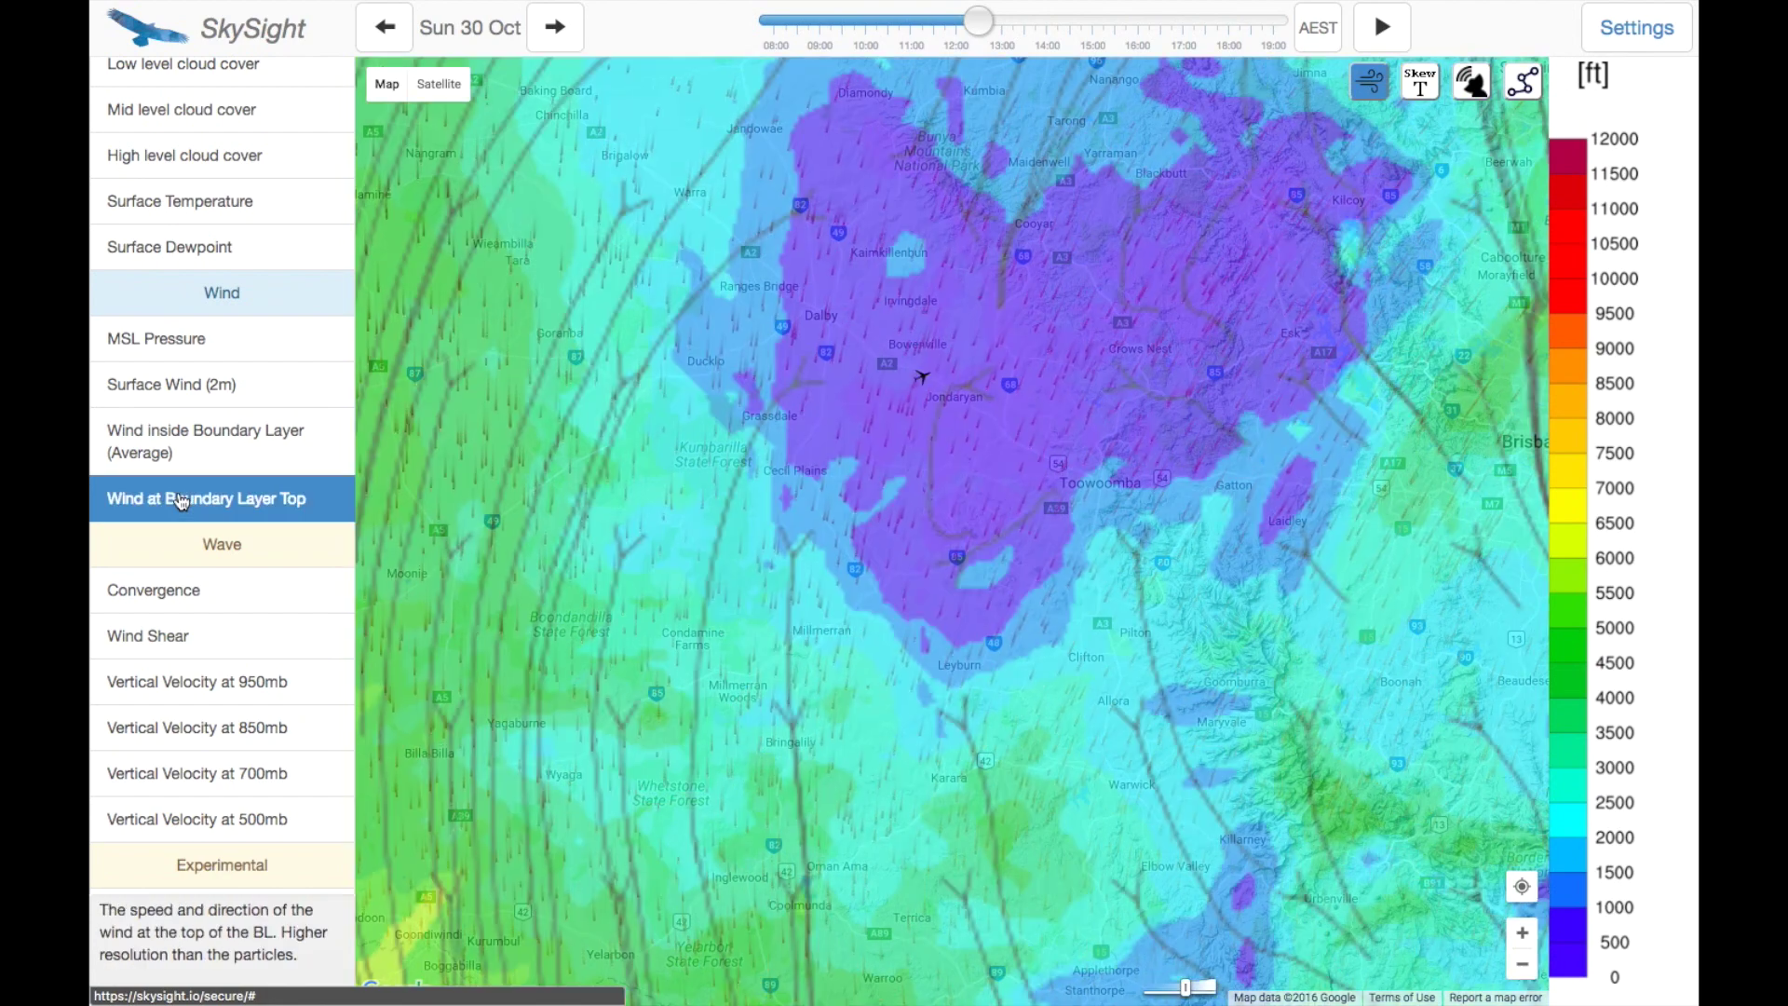
{"action": "left_click", "coordinate": [186, 461]}
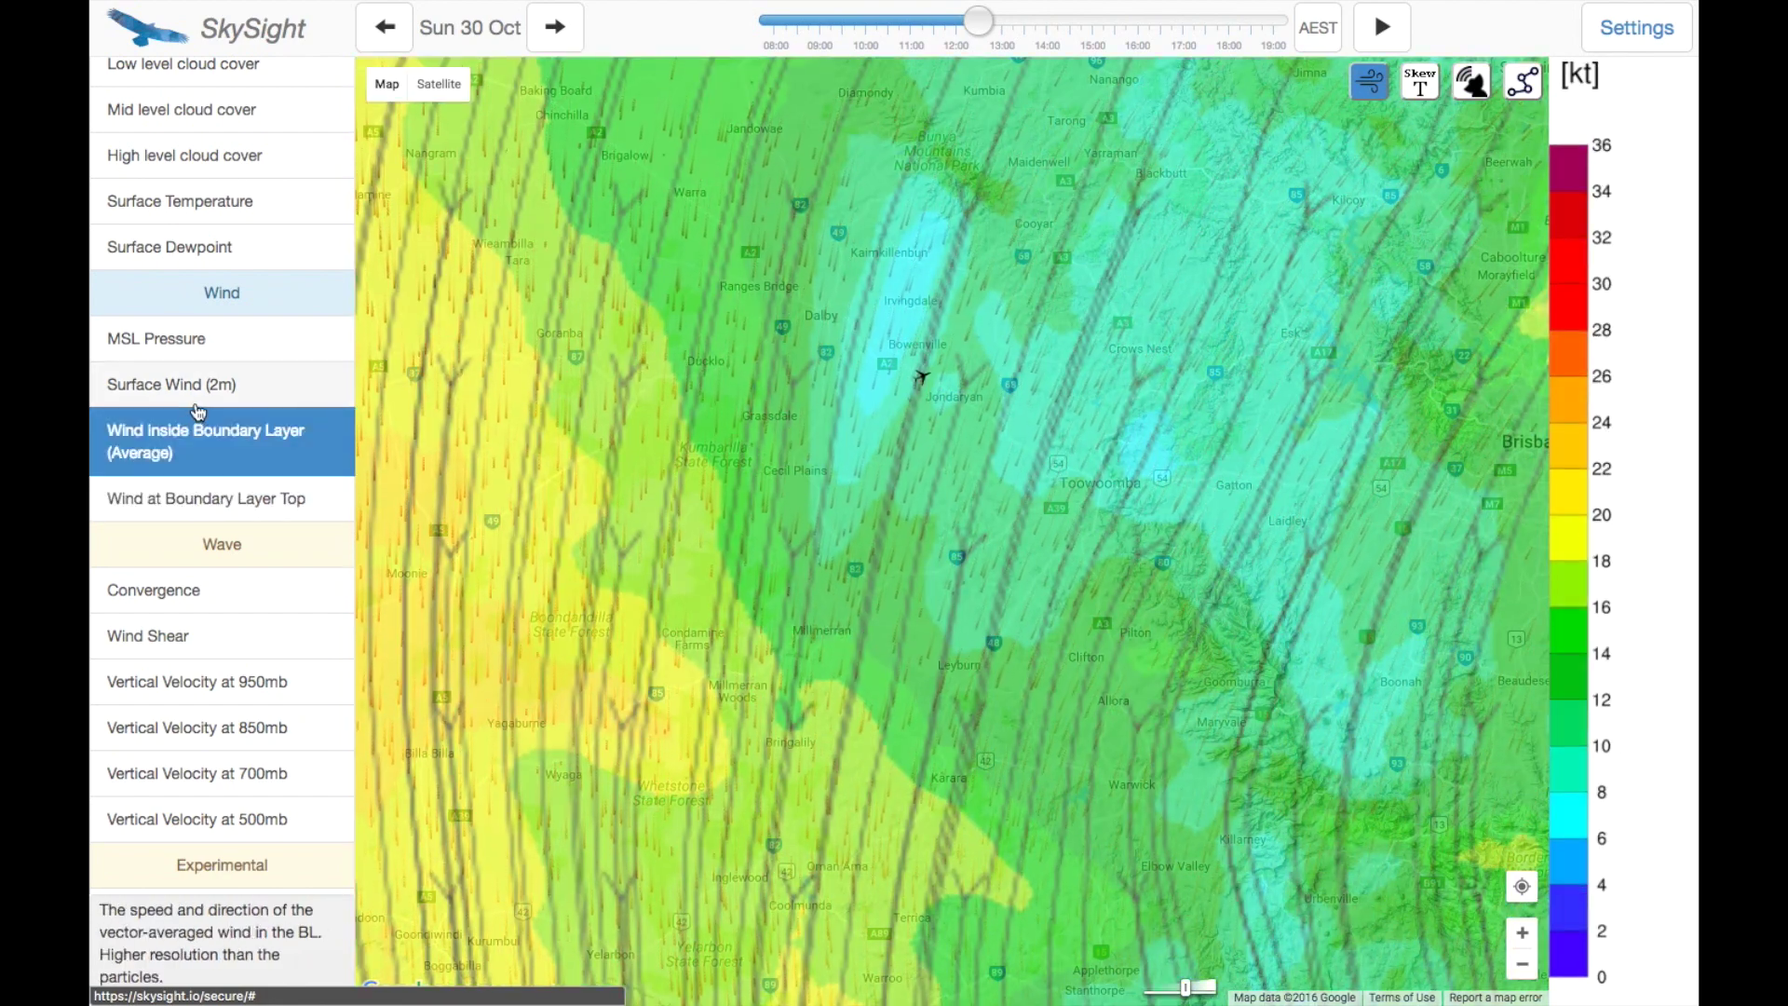
Step: Compare Surface Wind (2m) with Wind inside Boundary Layer (Average) and turn off the wind particles
{"action": "left_click", "coordinate": [197, 391]}
{"action": "left_click", "coordinate": [203, 450]}
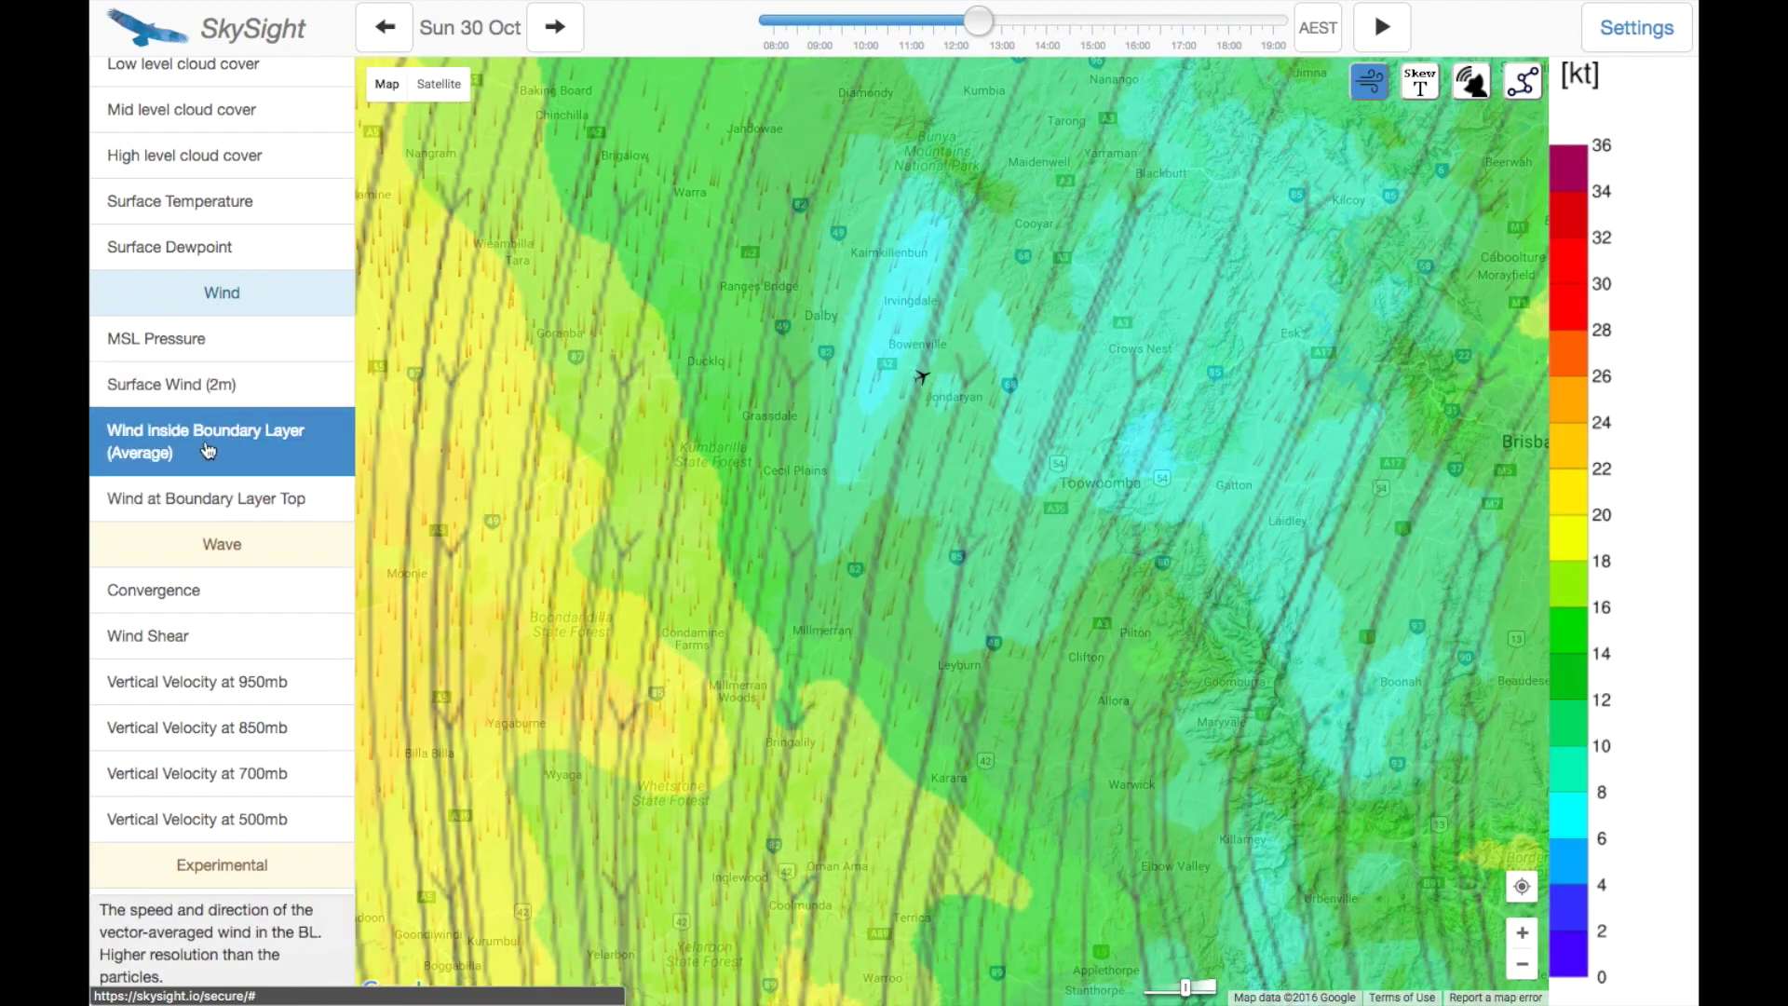
{"action": "left_click", "coordinate": [1362, 91]}
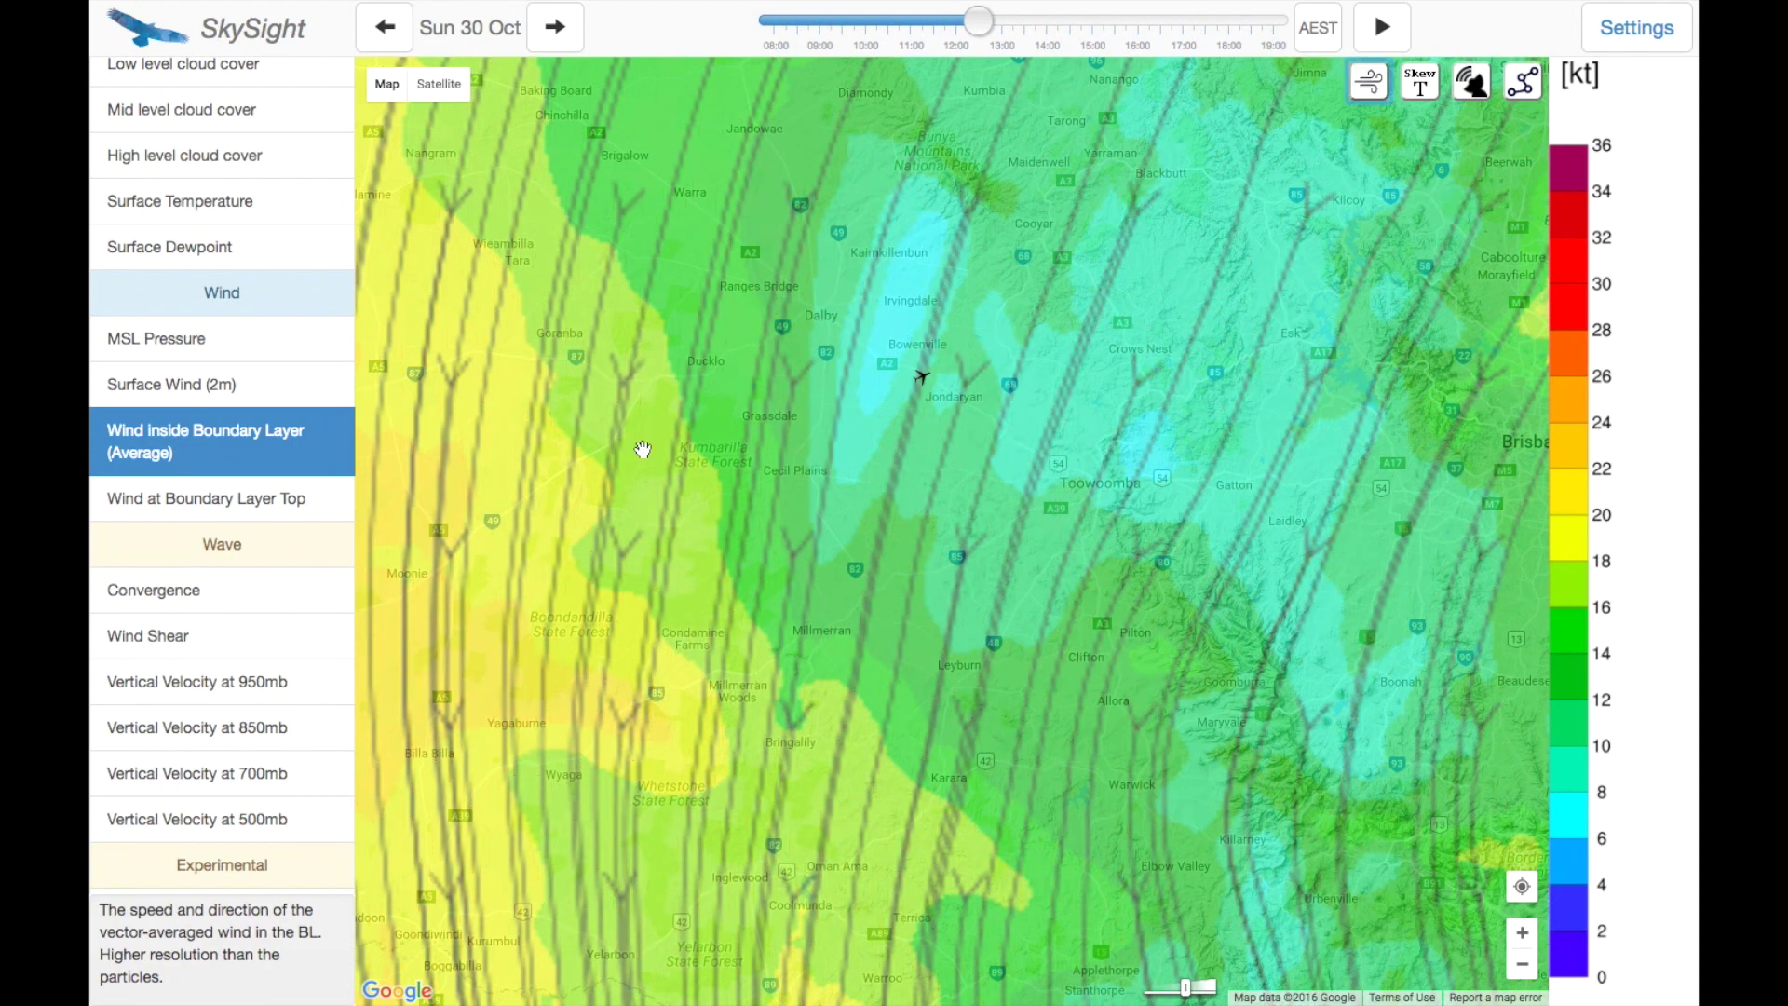
Step: Switch between Surface Wind (2m) and the average boundary layer wind at 12:30, and read the surface wind value beside the Jondaryan airfield
{"action": "left_click", "coordinate": [314, 401]}
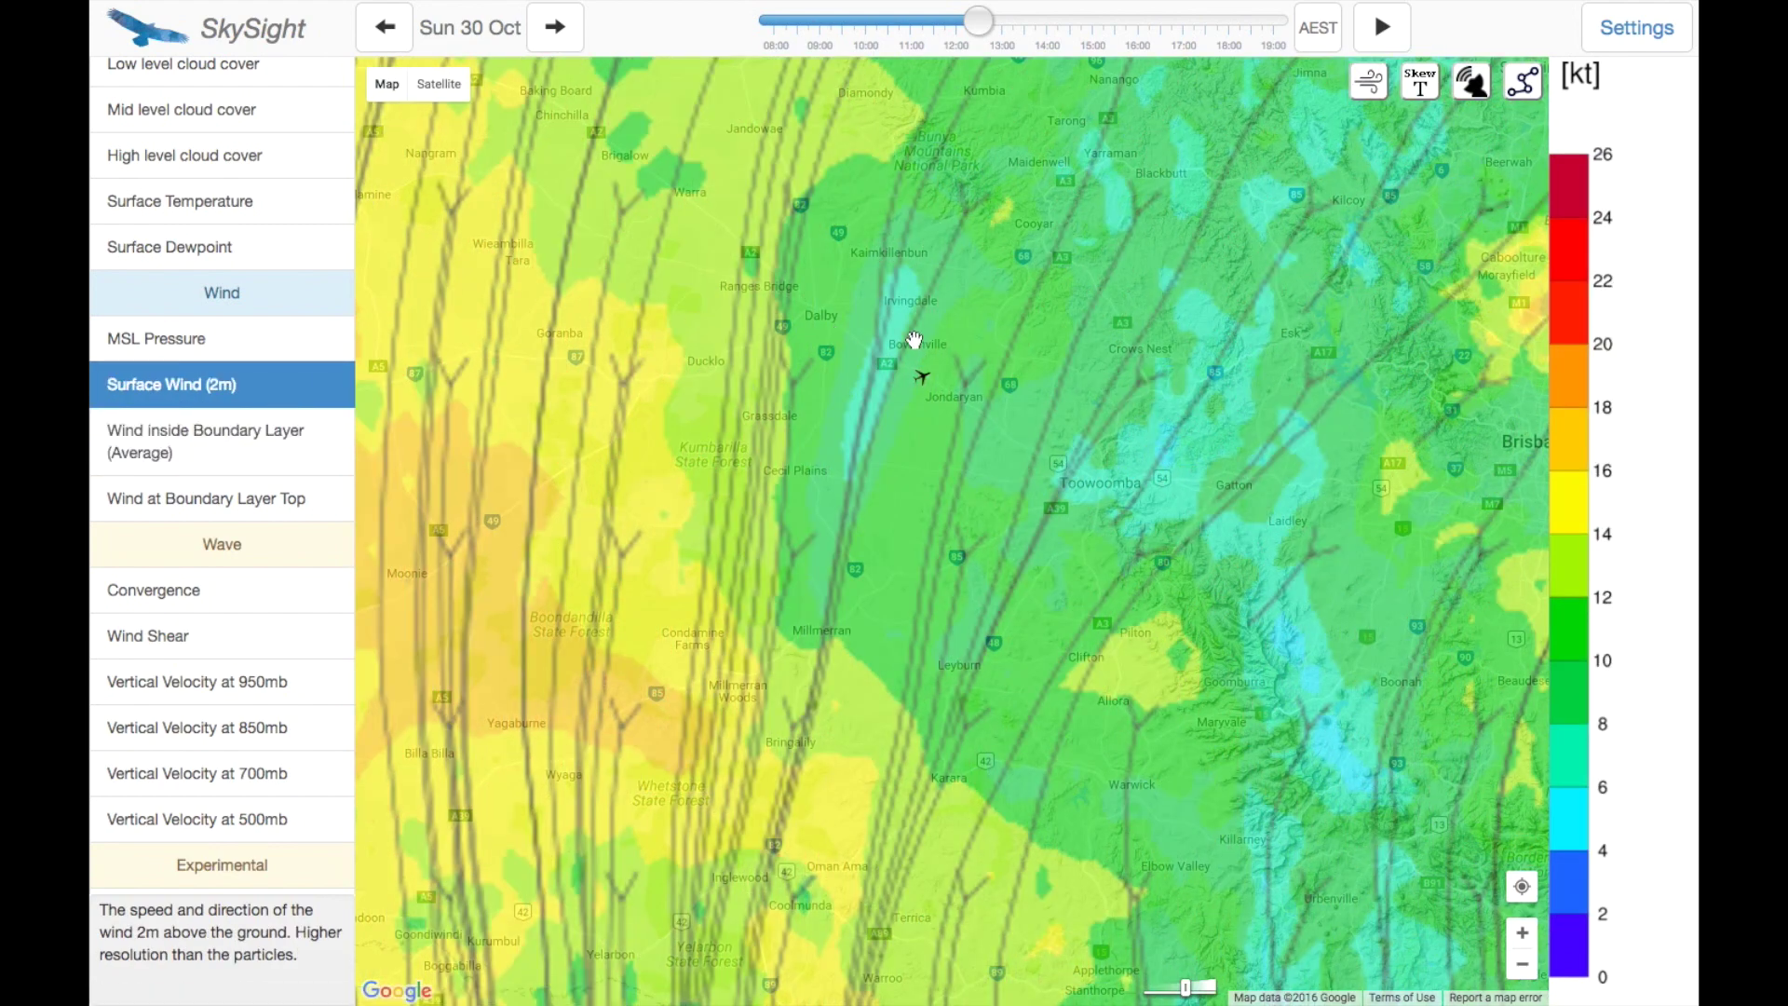
{"action": "left_click", "coordinate": [204, 428]}
{"action": "left_click", "coordinate": [326, 384]}
{"action": "left_click", "coordinate": [939, 377]}
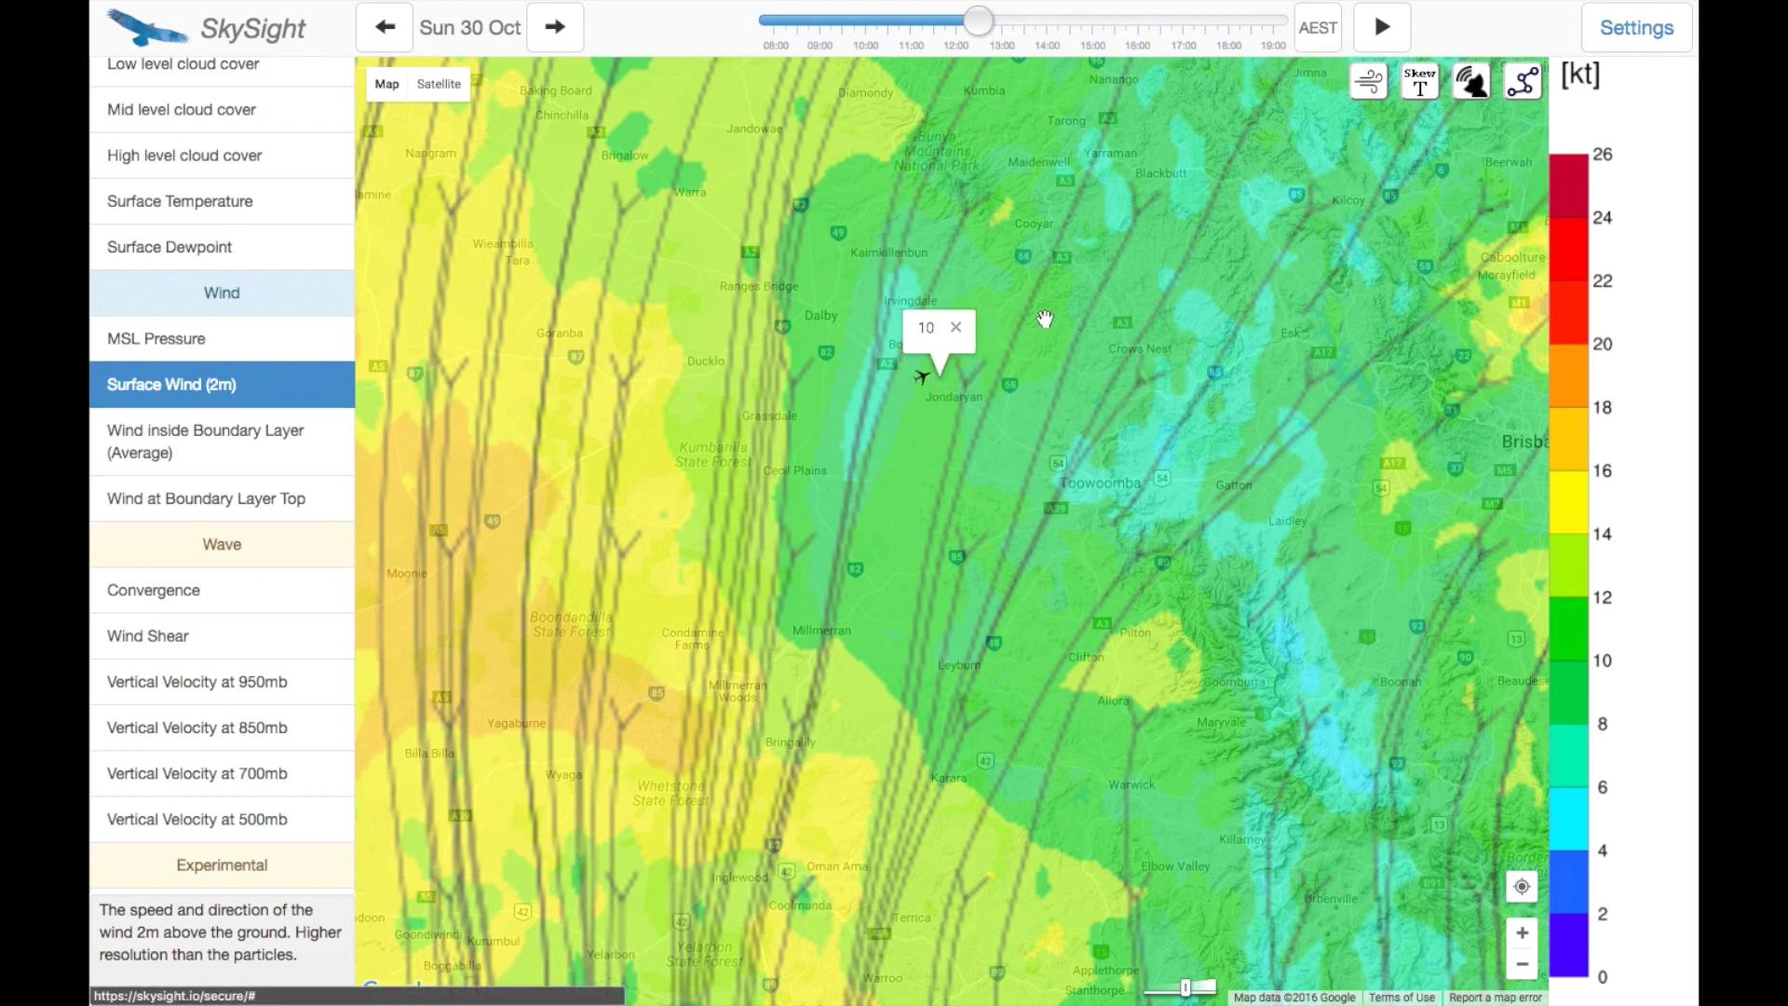
{"action": "left_click", "coordinate": [956, 328]}
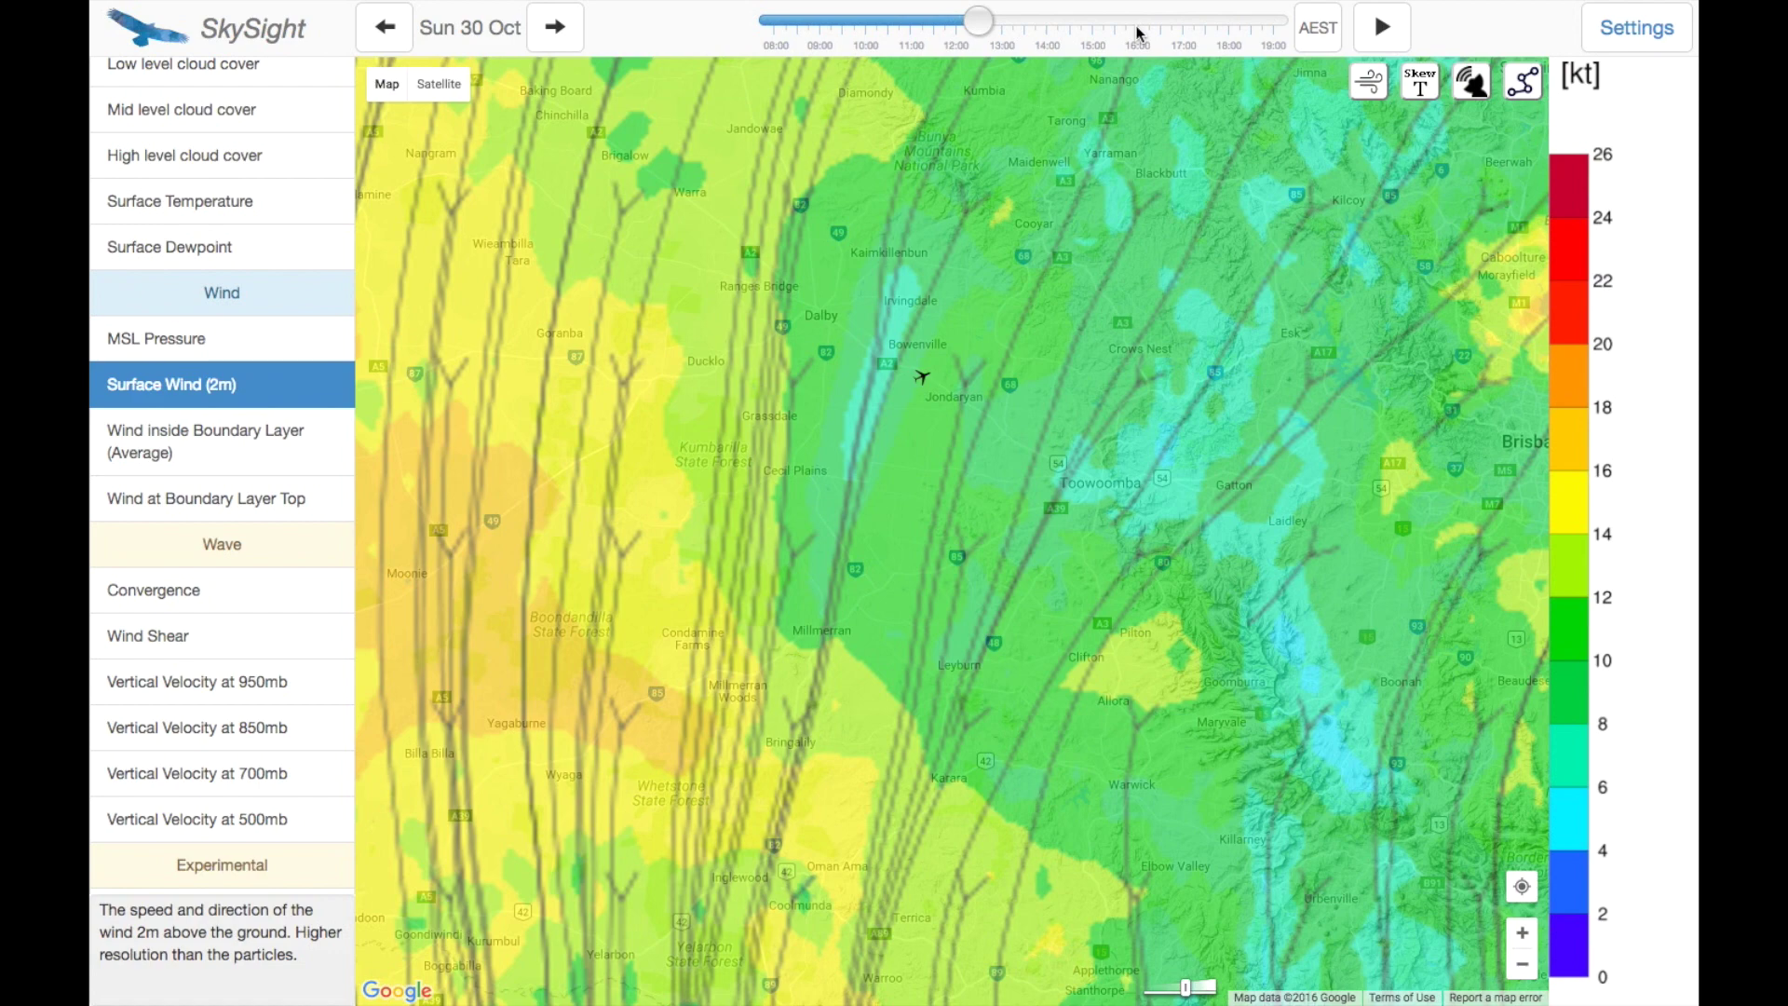
Step: Check Surface Wind (2m) and Wind inside Boundary Layer (Average) at 16:00, and return the forecast to 12:30
{"action": "left_click", "coordinate": [1142, 26]}
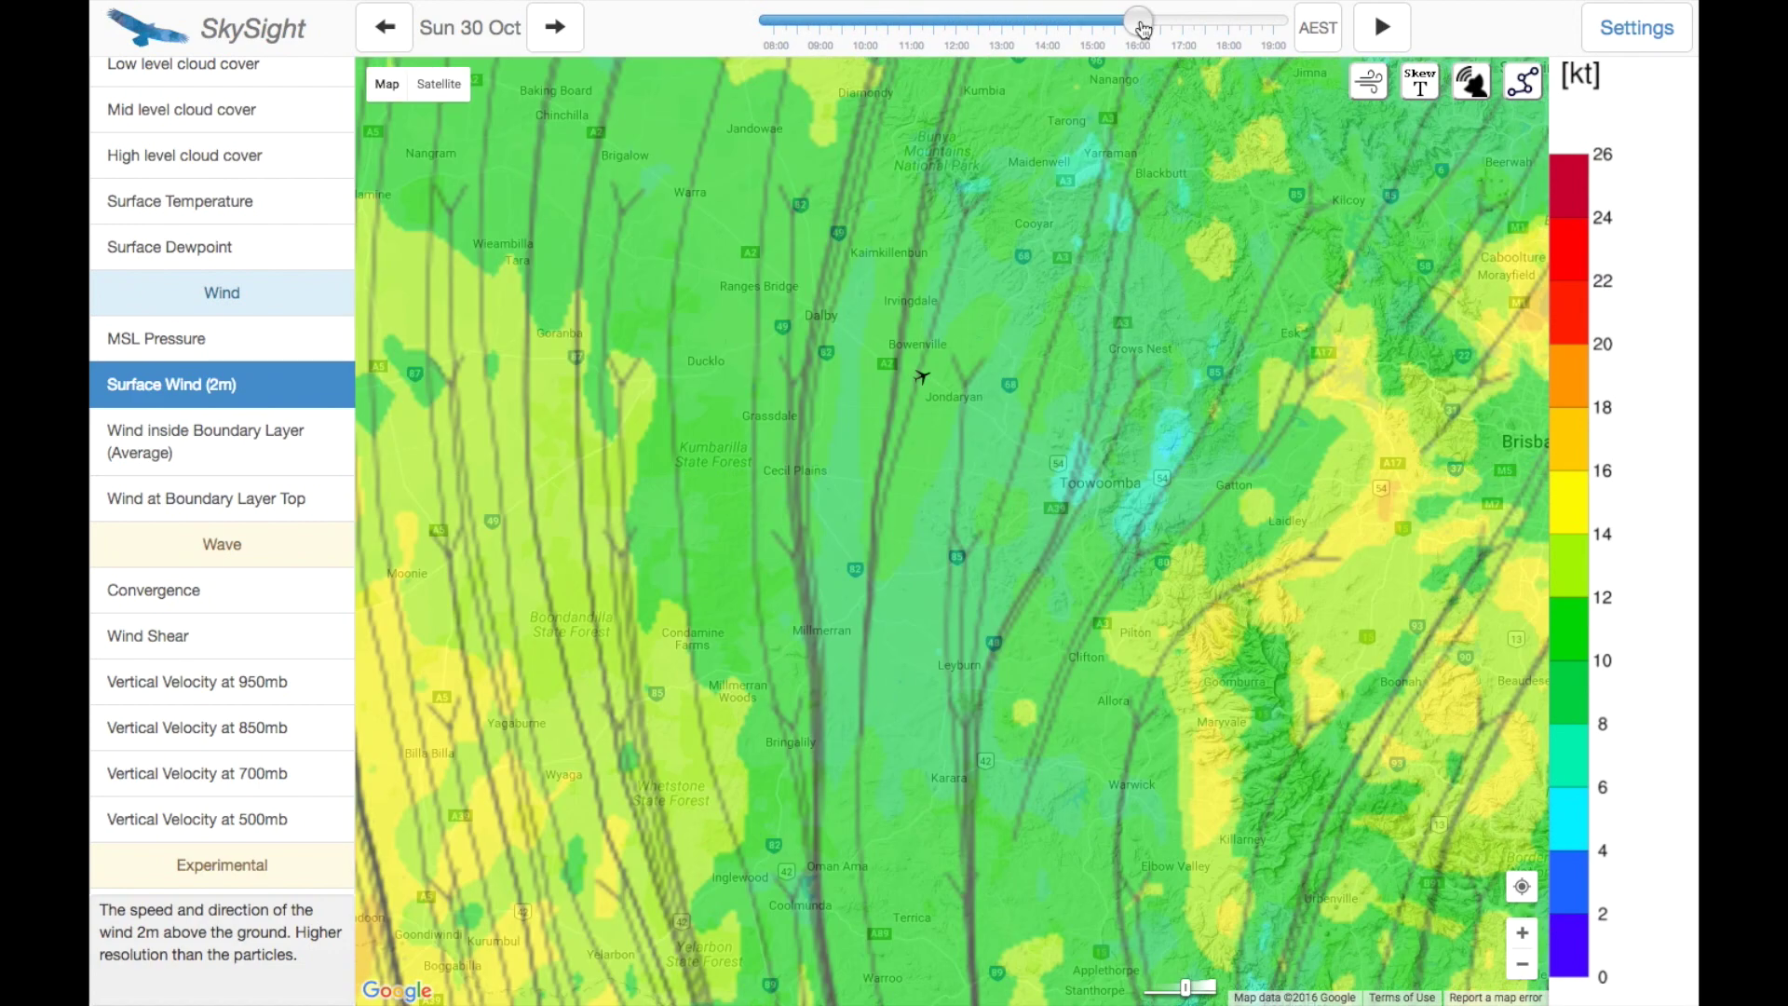
{"action": "left_click", "coordinate": [182, 463]}
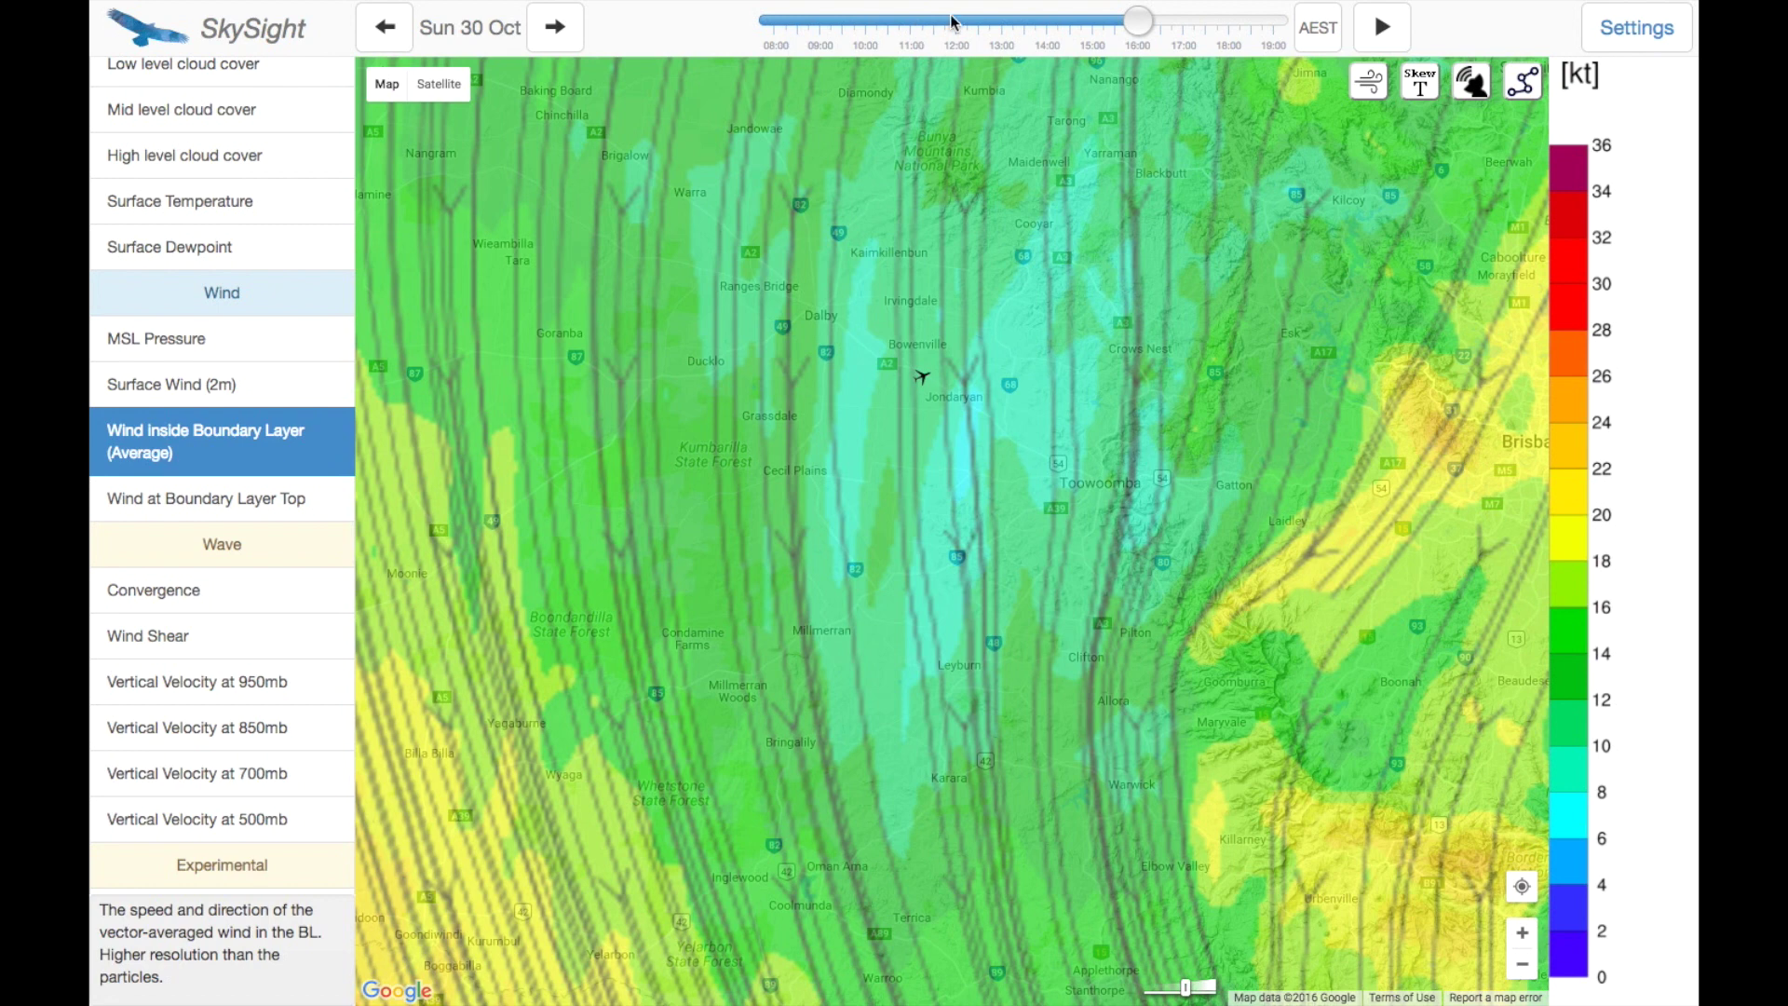
{"action": "left_click", "coordinate": [973, 21]}
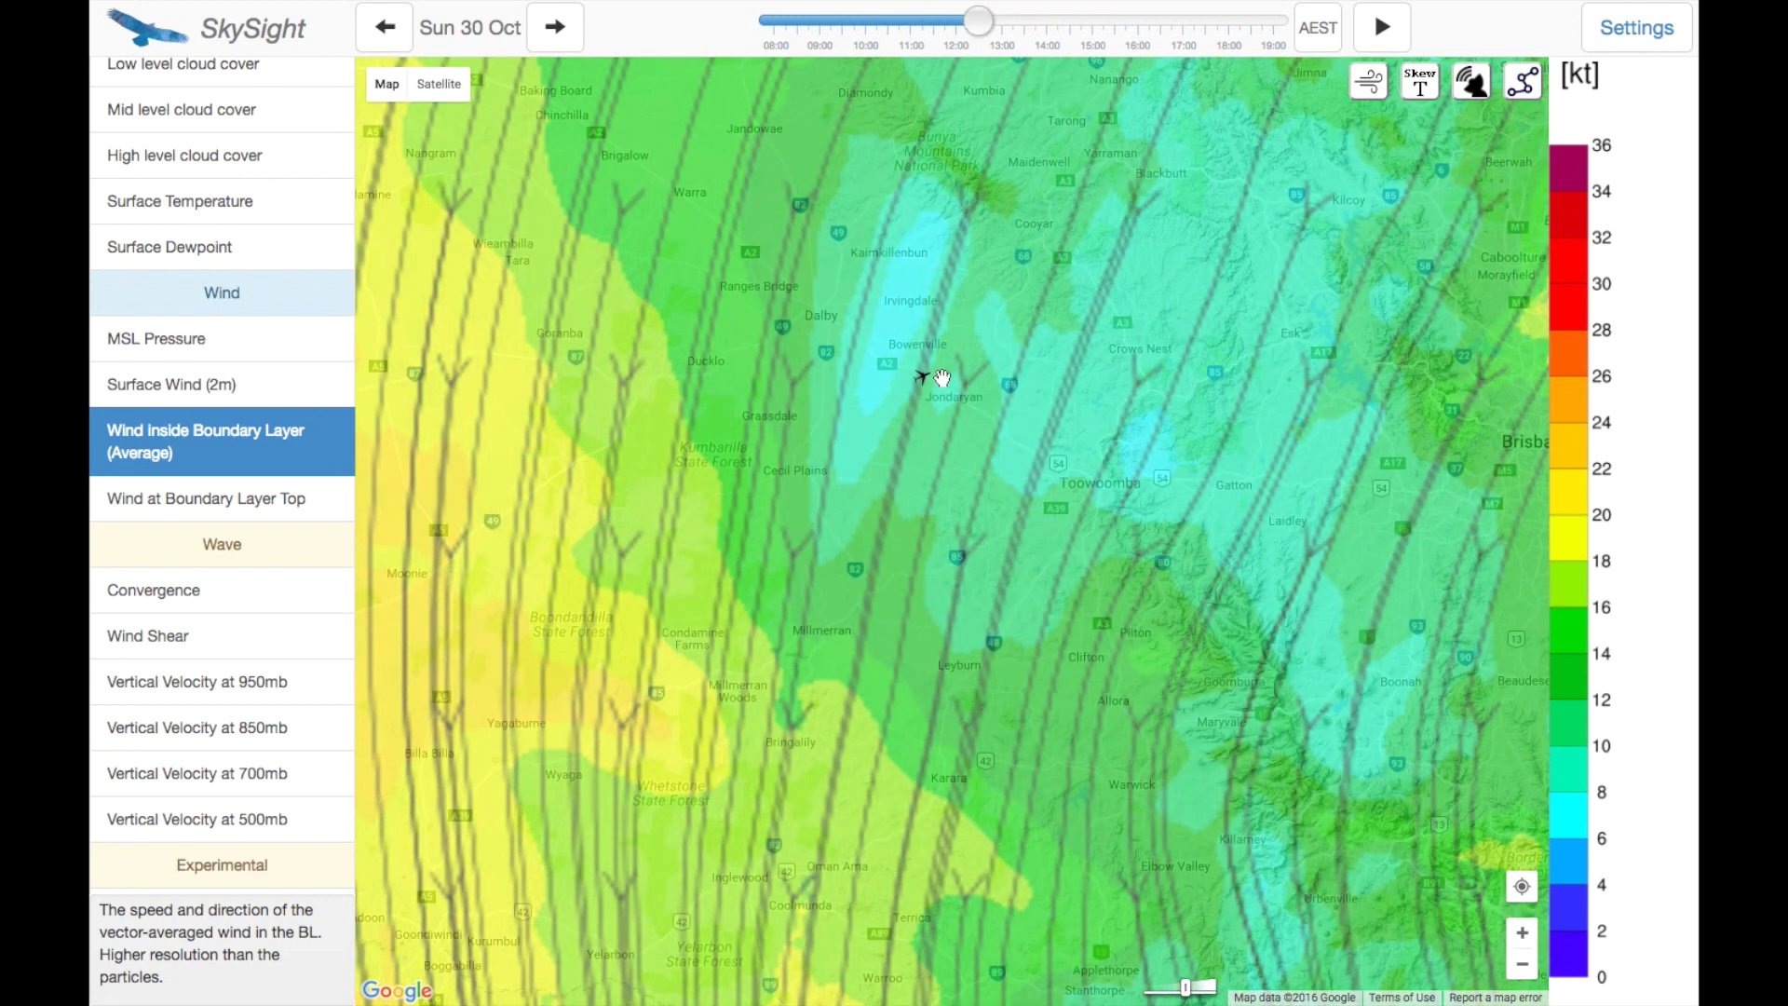
Step: Read the wind value near Jondaryan for Wind inside Boundary Layer (Average) and for Wind at Boundary Layer Top
{"action": "left_click", "coordinate": [944, 382]}
{"action": "left_click", "coordinate": [964, 323]}
{"action": "left_click", "coordinate": [324, 497]}
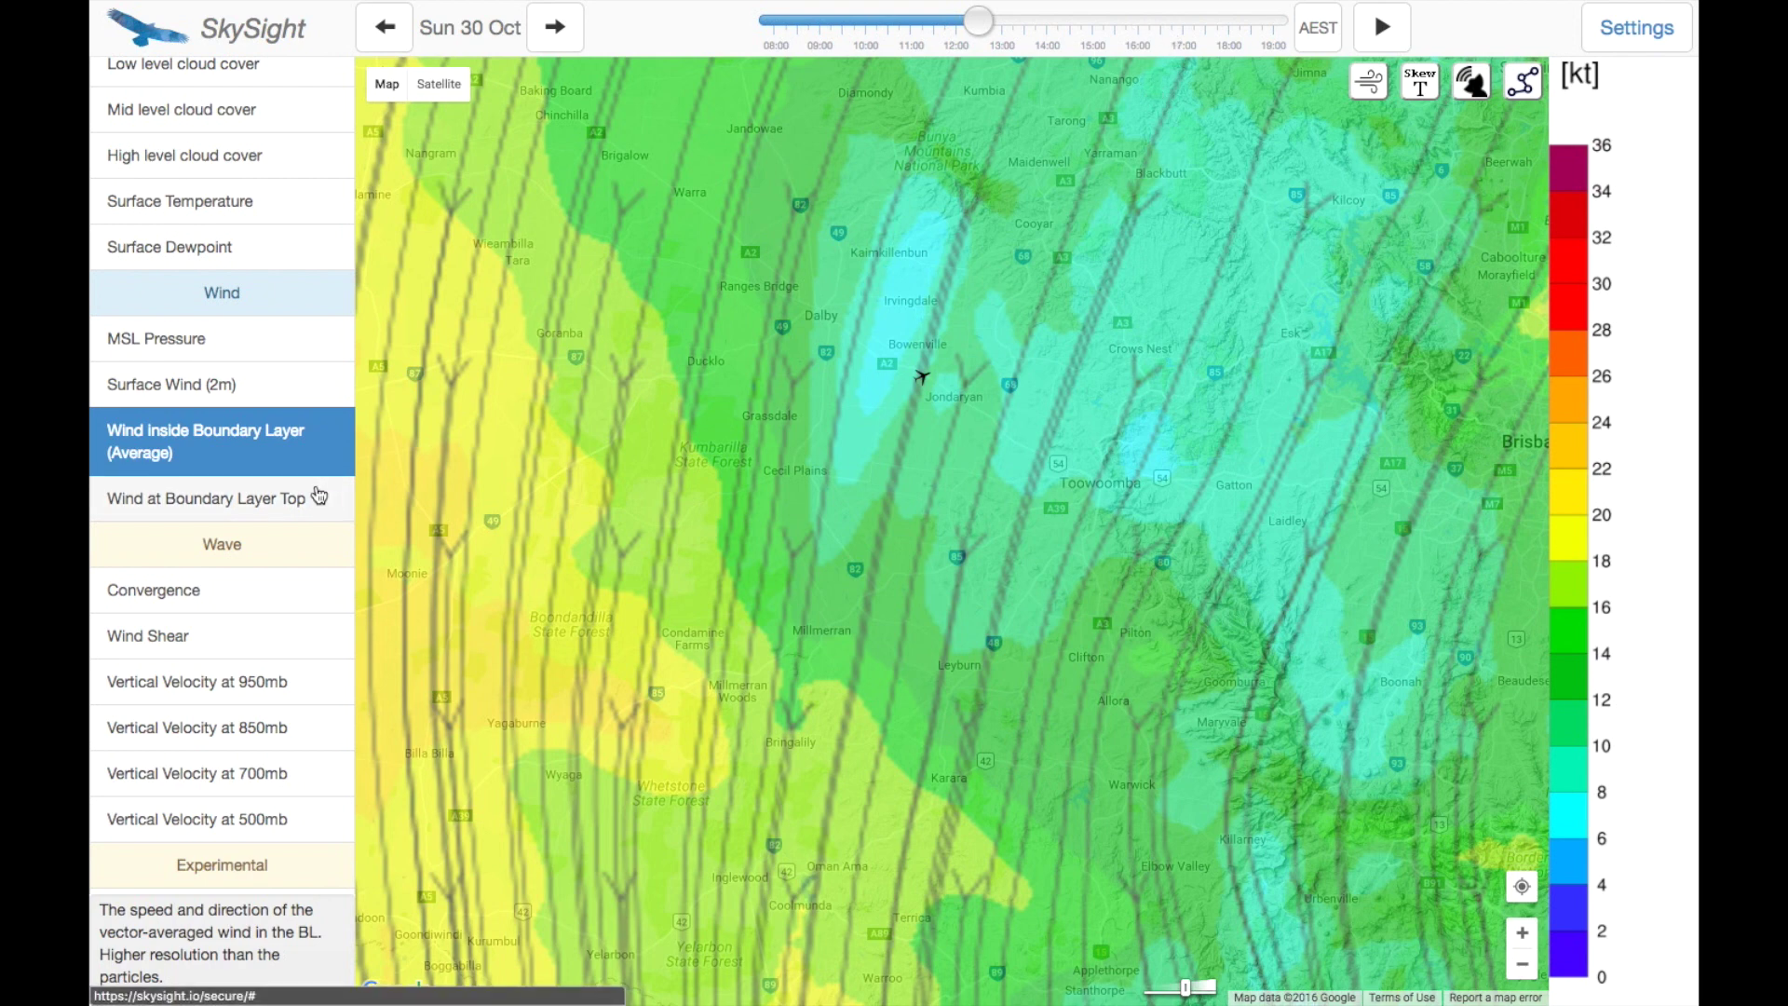
{"action": "left_click", "coordinate": [933, 376]}
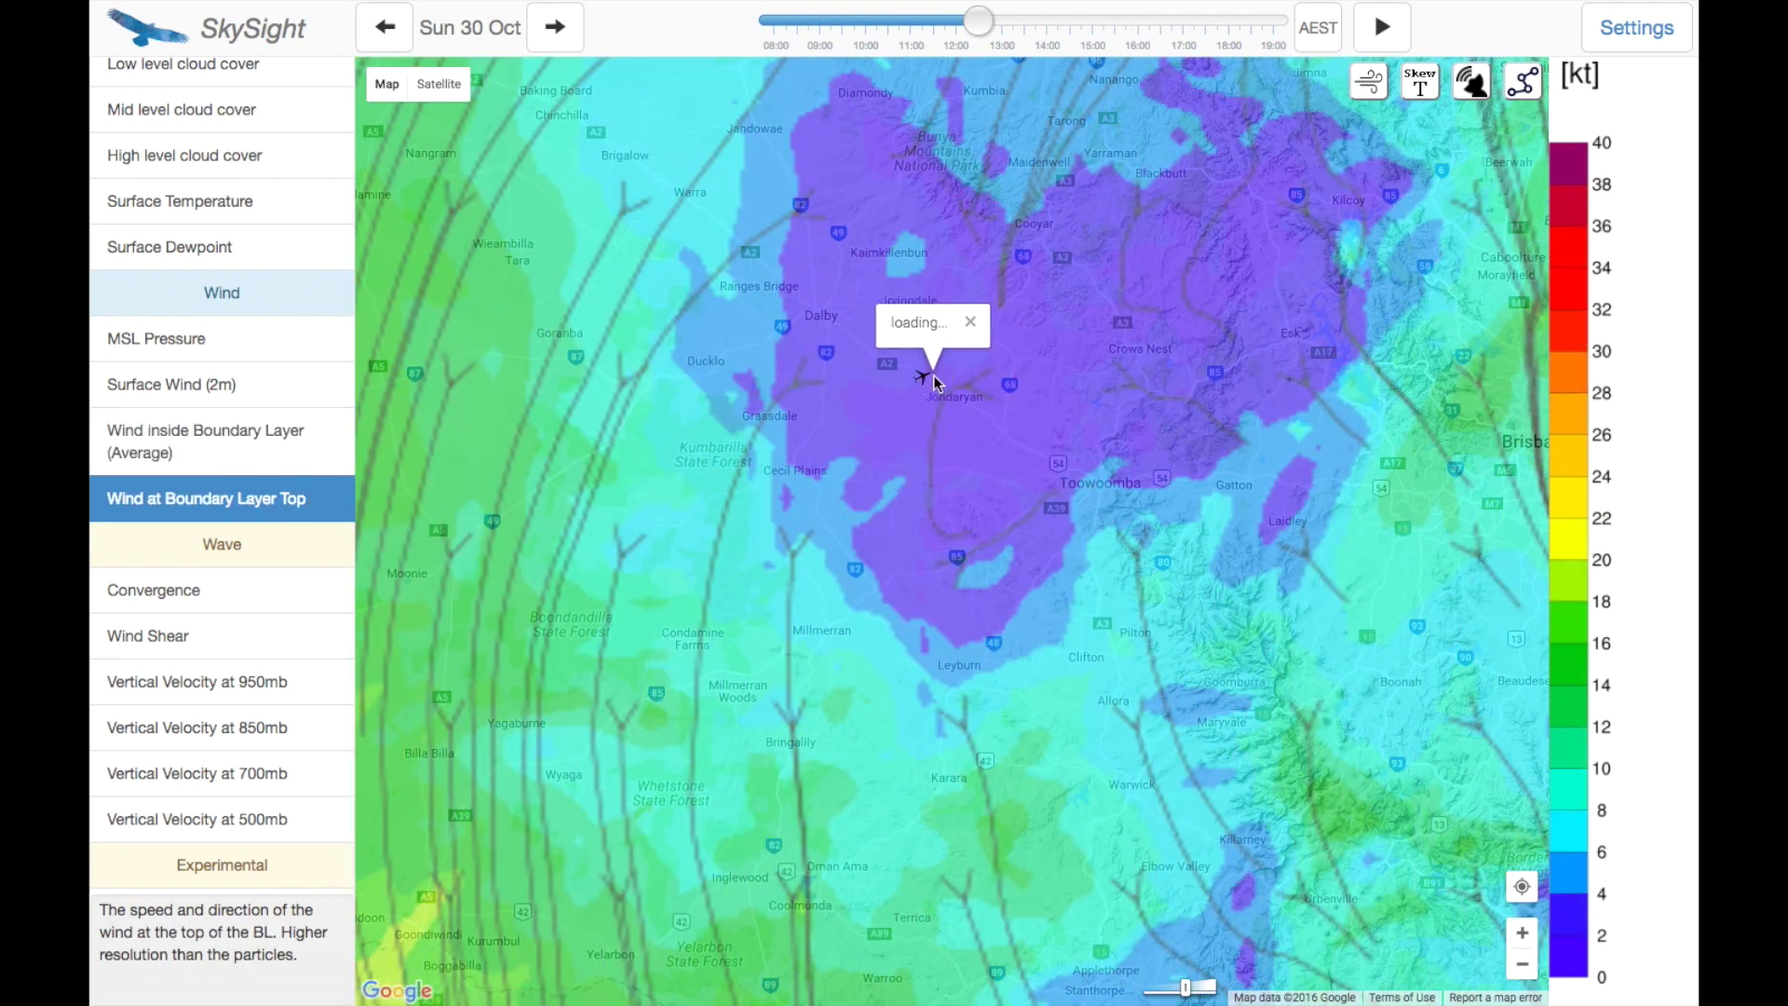
{"action": "left_click", "coordinate": [946, 319]}
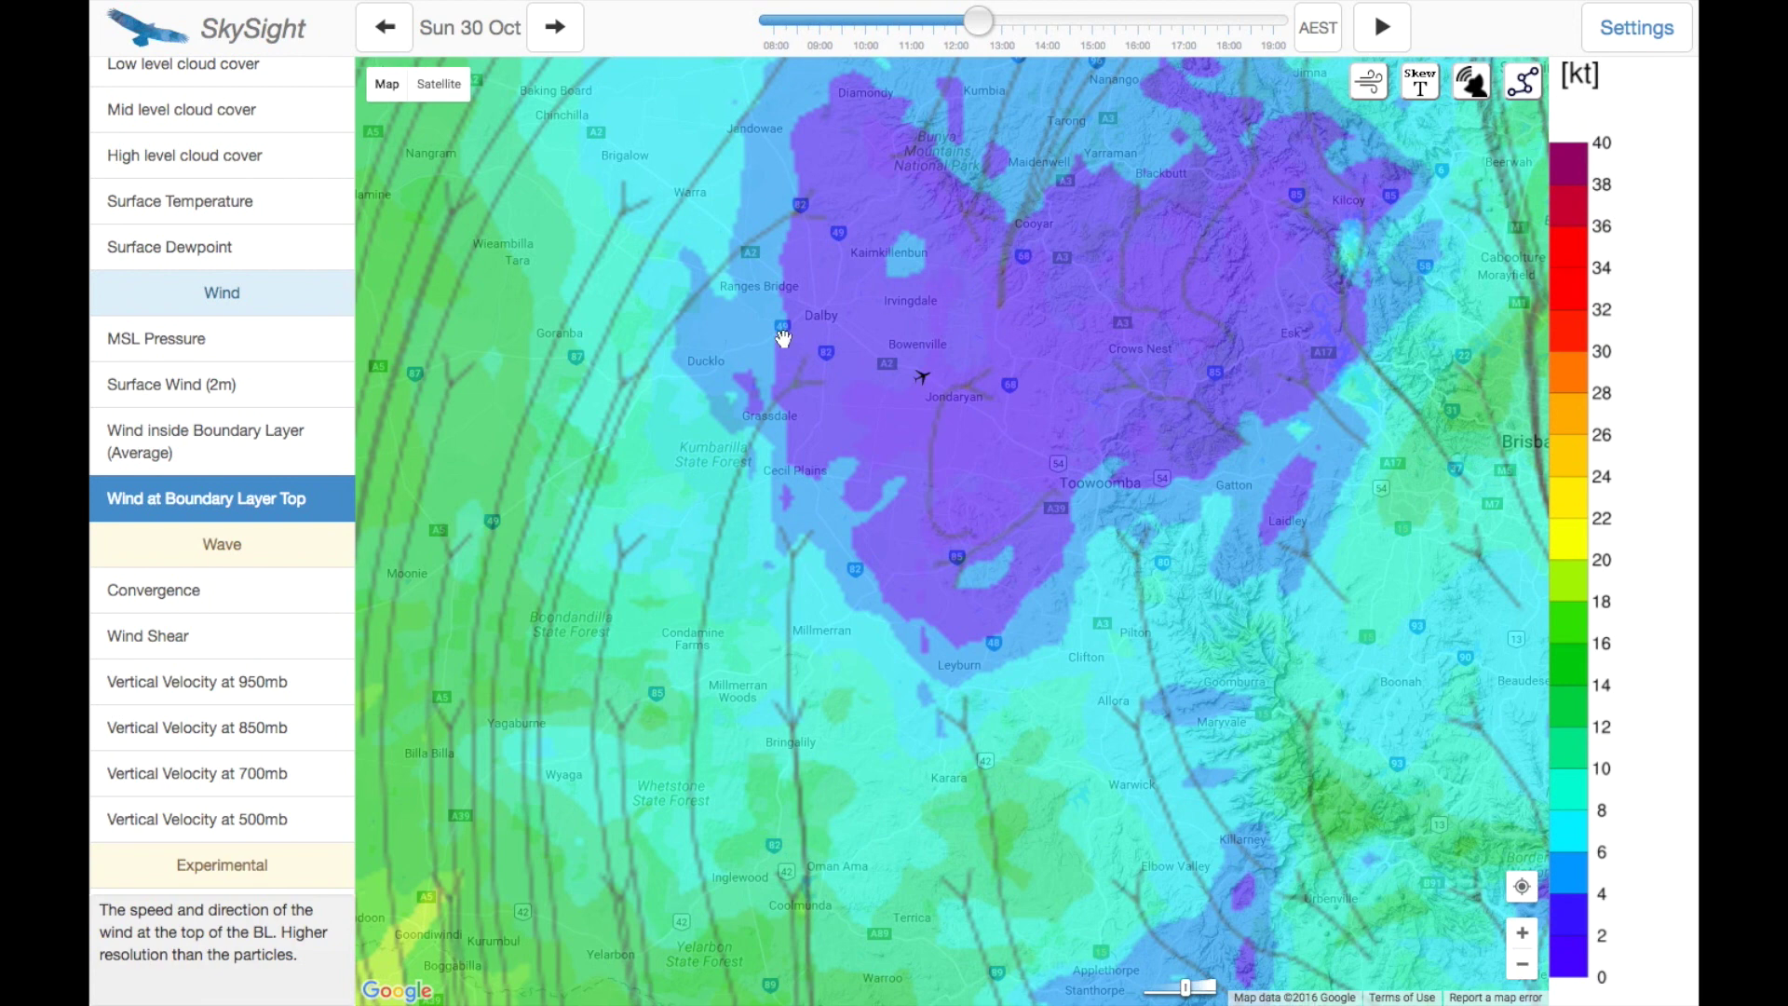
Step: Display the Convergence forecast and examine it from the coast around Bundaberg and Maryborough back to the Dalby and Jondaryan area
{"action": "scroll", "coordinate": [316, 373], "scroll_direction": "up", "scroll_amount": 1}
{"action": "scroll", "coordinate": [317, 373], "scroll_direction": "up", "scroll_amount": 5}
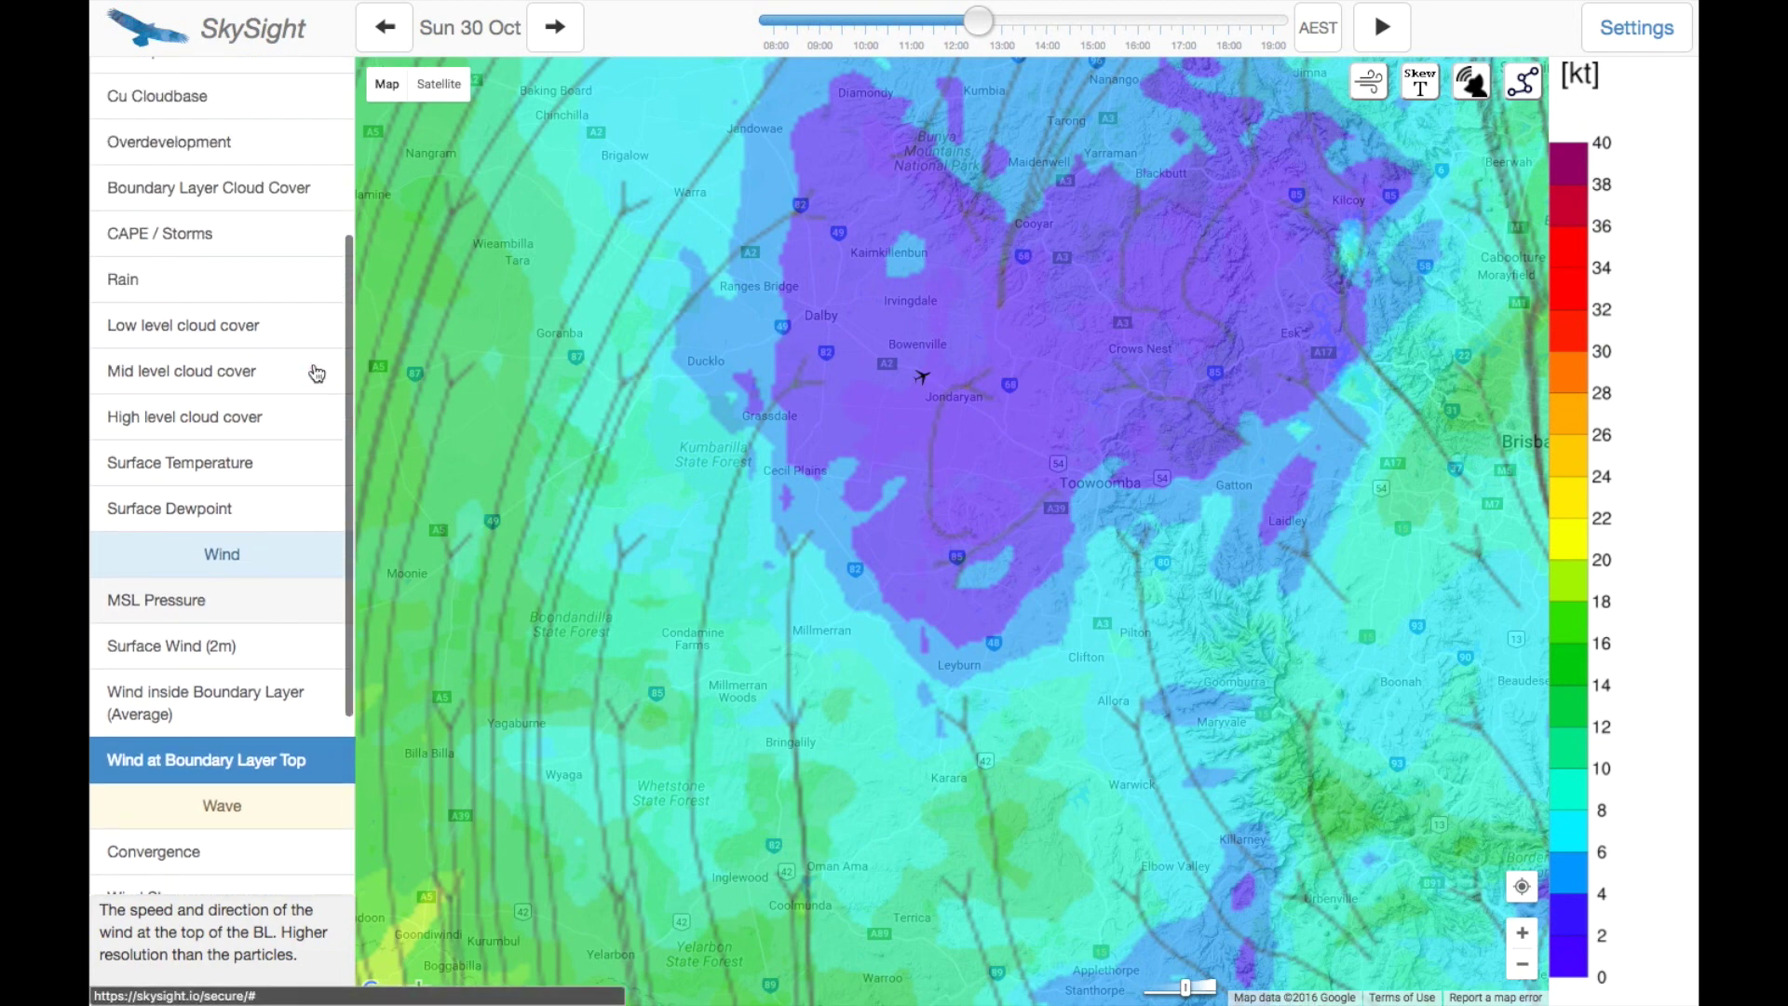
{"action": "scroll", "coordinate": [270, 186], "scroll_direction": "down", "scroll_amount": 3}
{"action": "scroll", "coordinate": [265, 131], "scroll_direction": "down", "scroll_amount": 5}
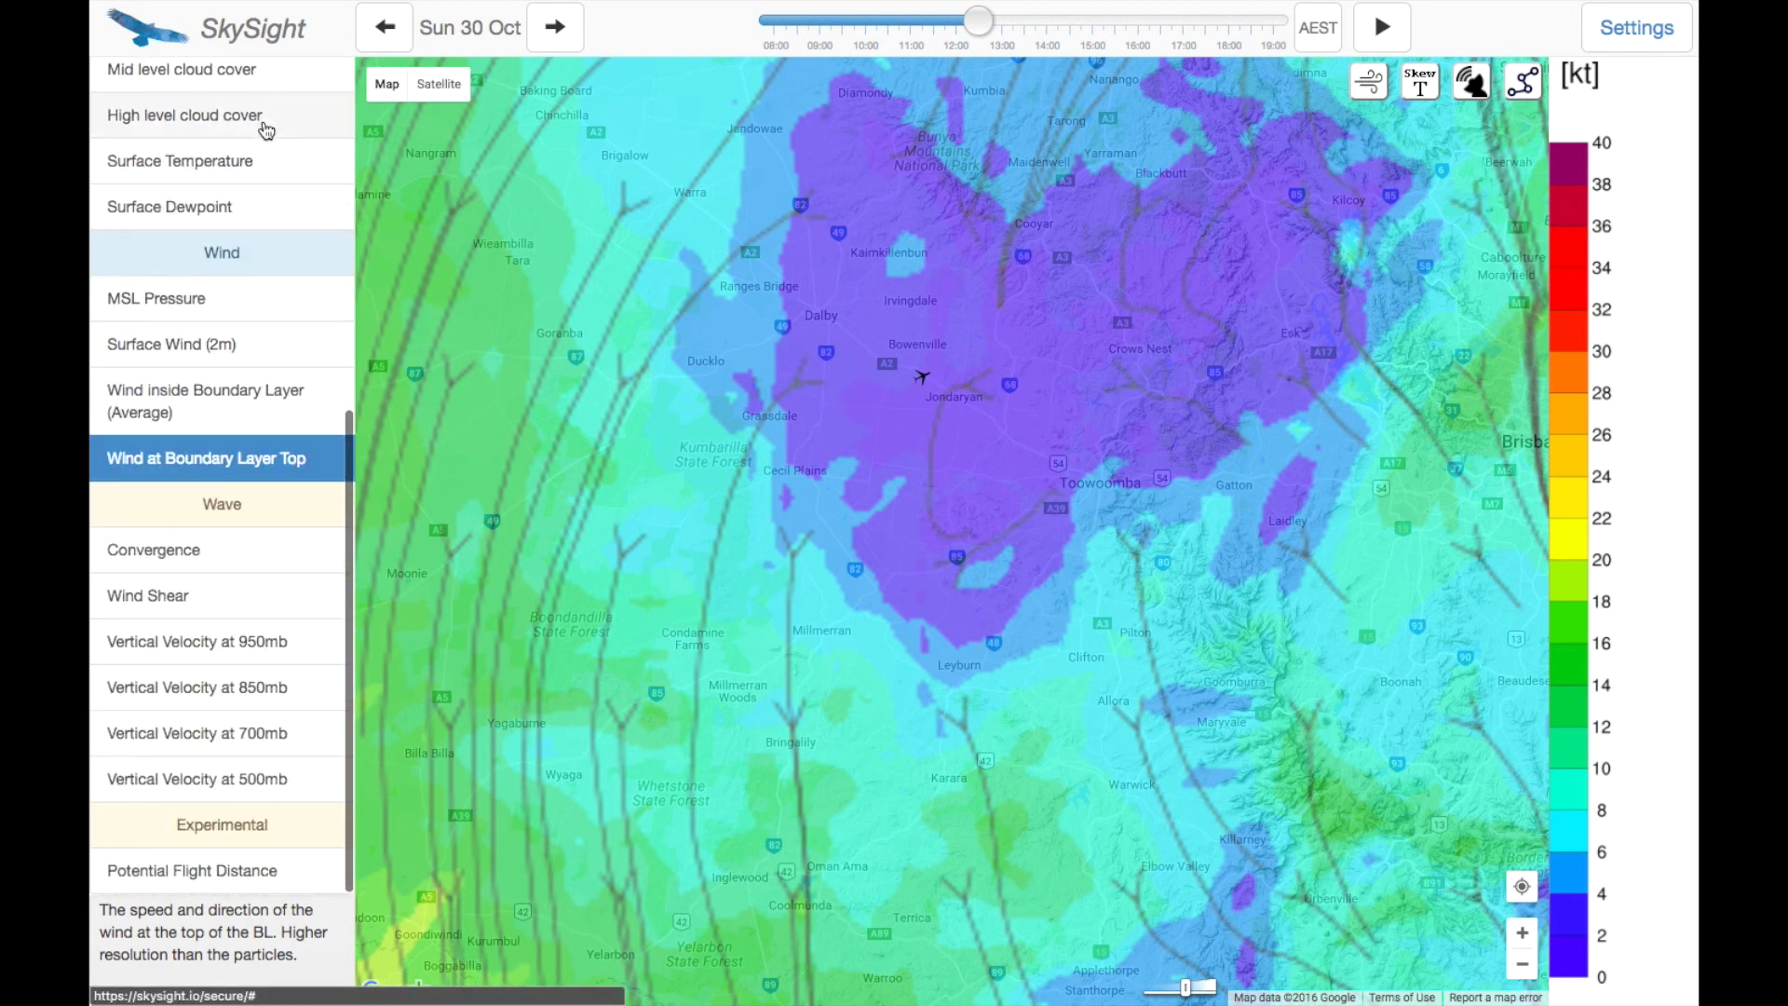
{"action": "left_click", "coordinate": [232, 563]}
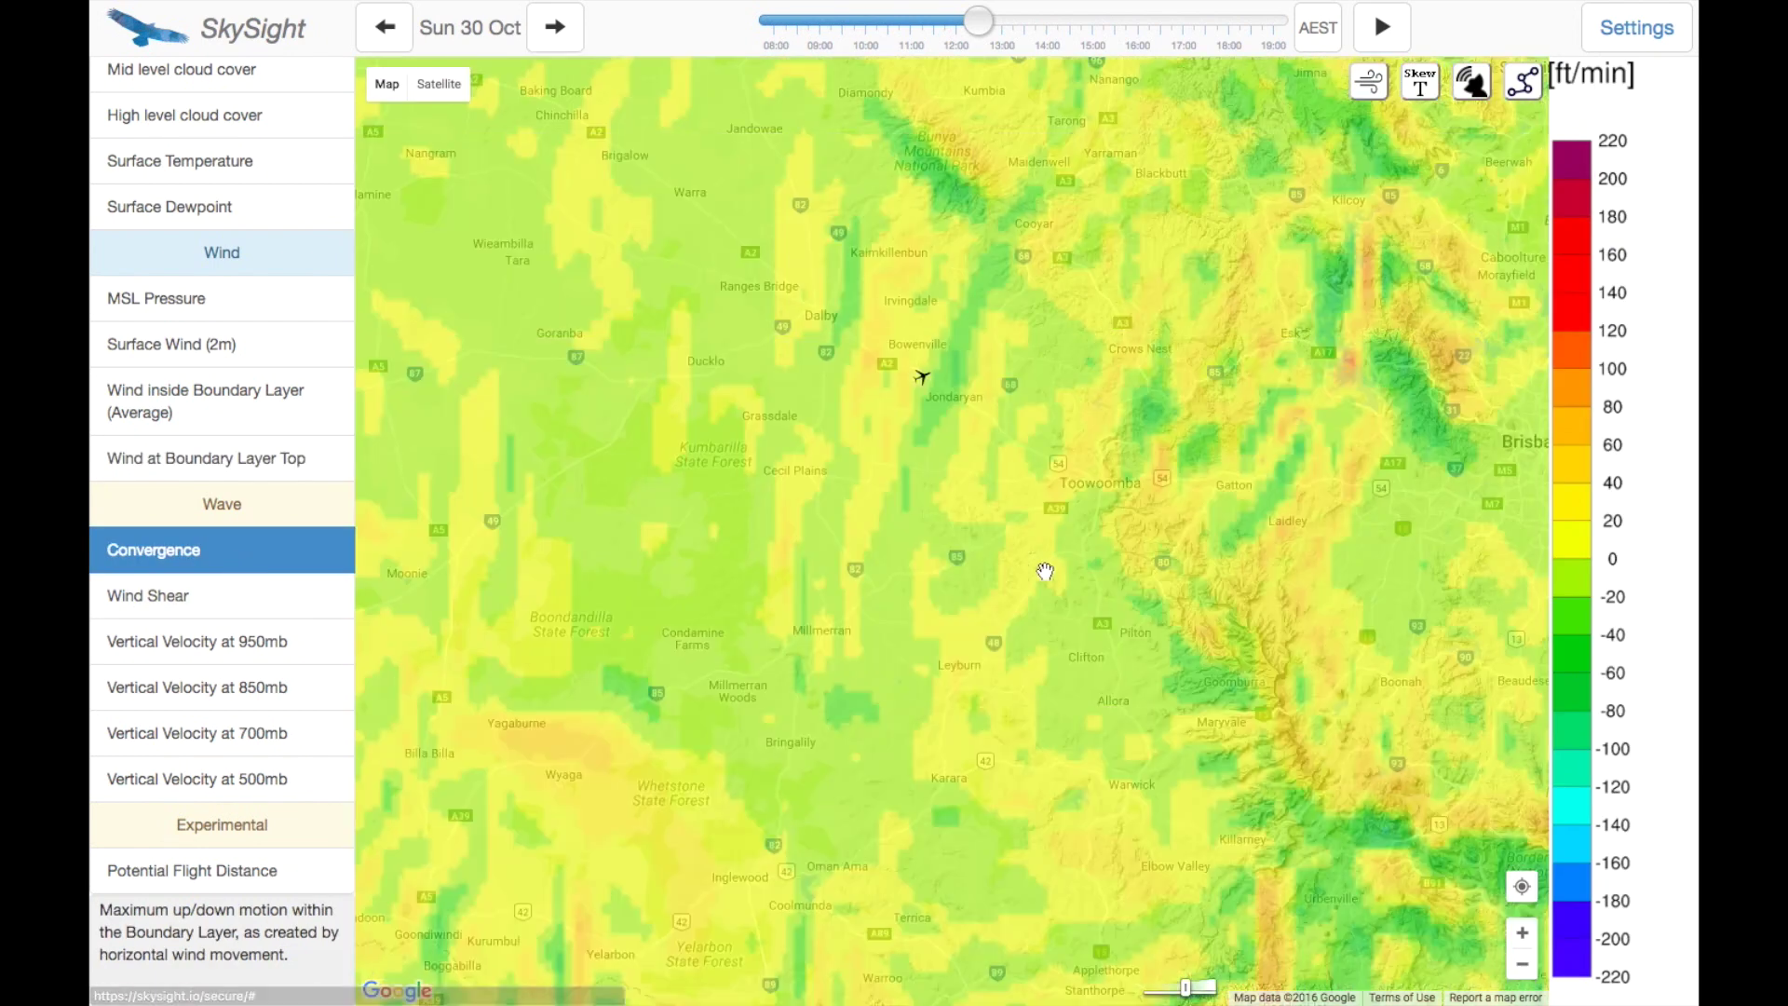
{"action": "left_click", "coordinate": [1522, 965]}
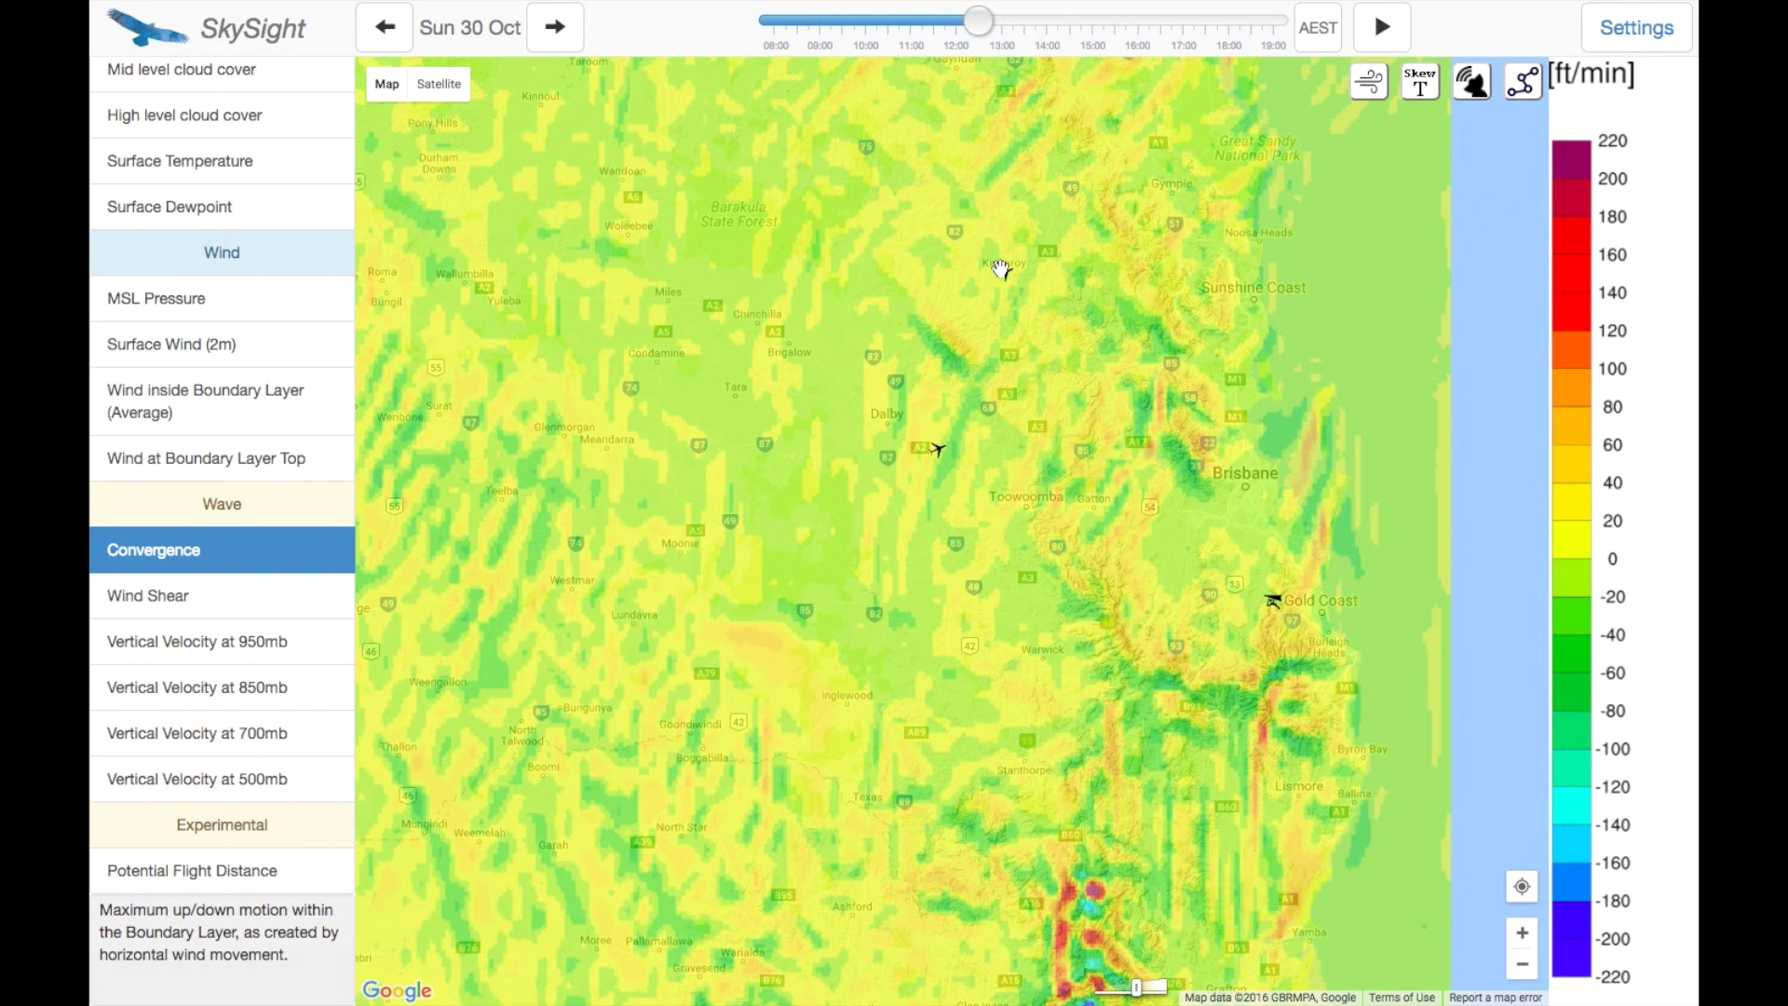
{"action": "left_click_drag", "start_coordinate": [1122, 563], "coordinate": [1113, 711]}
{"action": "left_click_drag", "start_coordinate": [1107, 731], "coordinate": [1053, 892]}
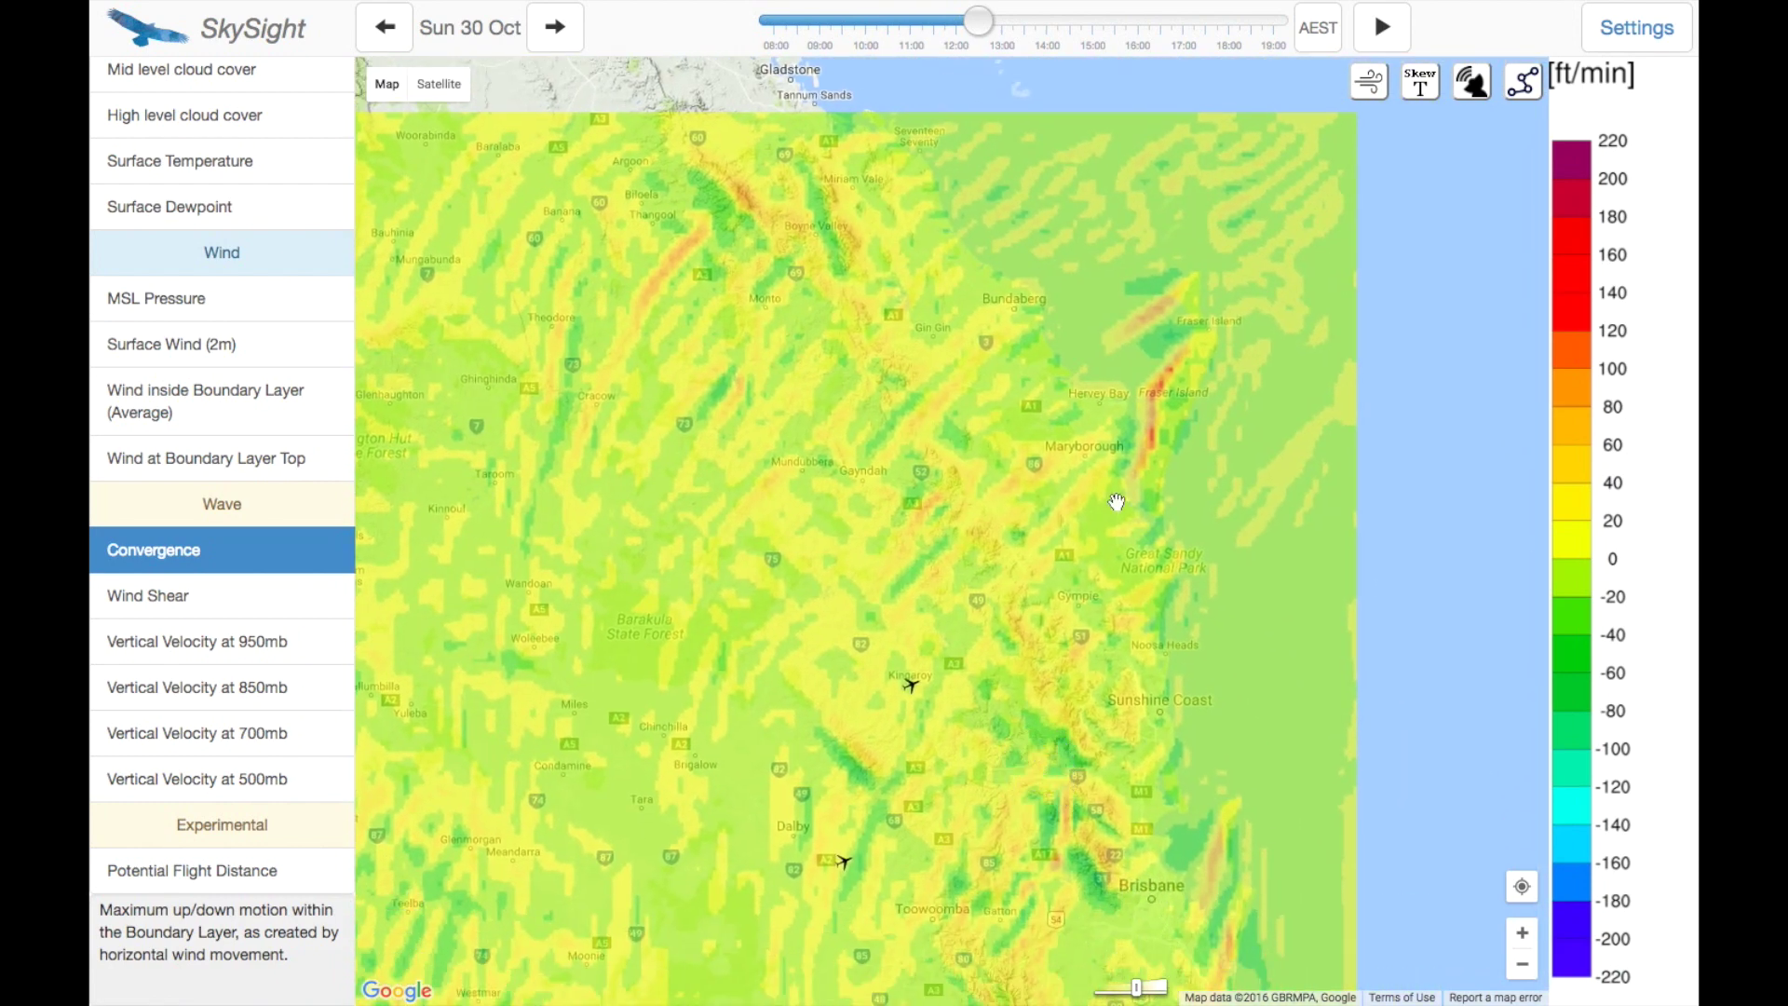
{"action": "double_click", "coordinate": [1161, 439]}
{"action": "left_click_drag", "start_coordinate": [780, 618], "coordinate": [806, 352]}
{"action": "left_click_drag", "start_coordinate": [663, 730], "coordinate": [944, 392]}
{"action": "left_click_drag", "start_coordinate": [865, 463], "coordinate": [1059, 309]}
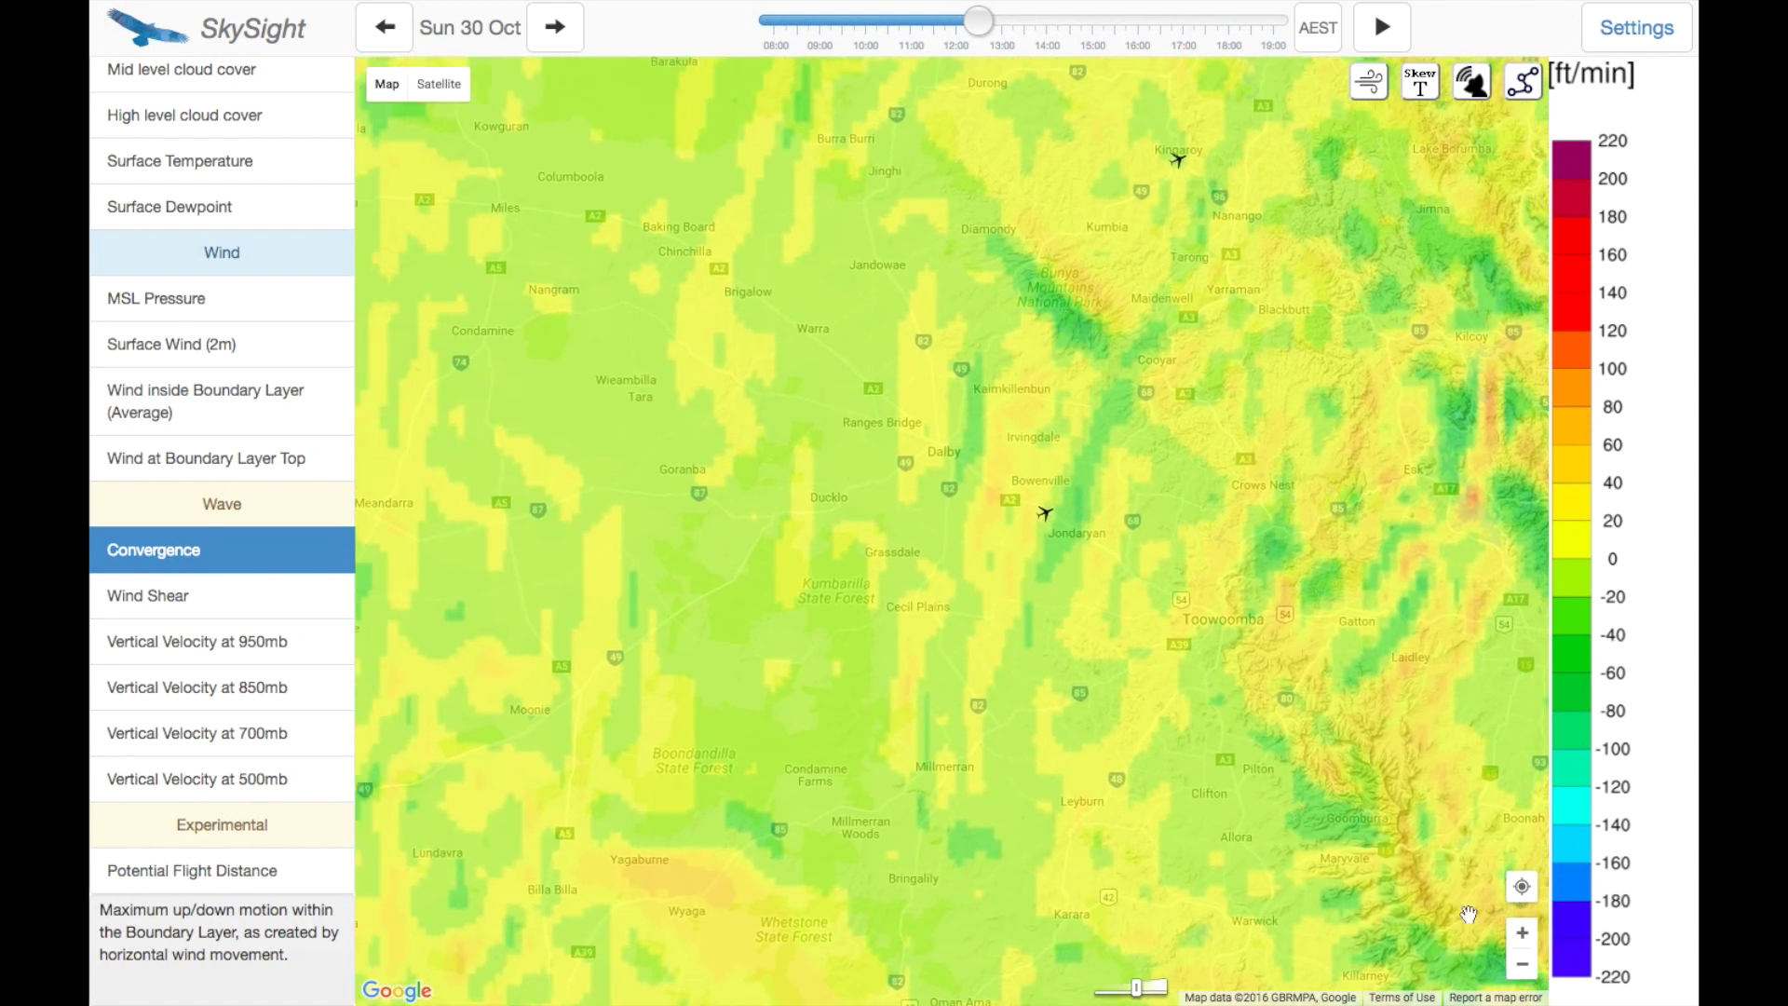
Step: Examine Convergence along the ranges south toward Armidale and Tamworth, ending back over Dalby and Jondaryan
{"action": "left_click", "coordinate": [1522, 963]}
{"action": "left_click_drag", "start_coordinate": [1195, 845], "coordinate": [1152, 292]}
{"action": "left_click_drag", "start_coordinate": [1078, 658], "coordinate": [1036, 639]}
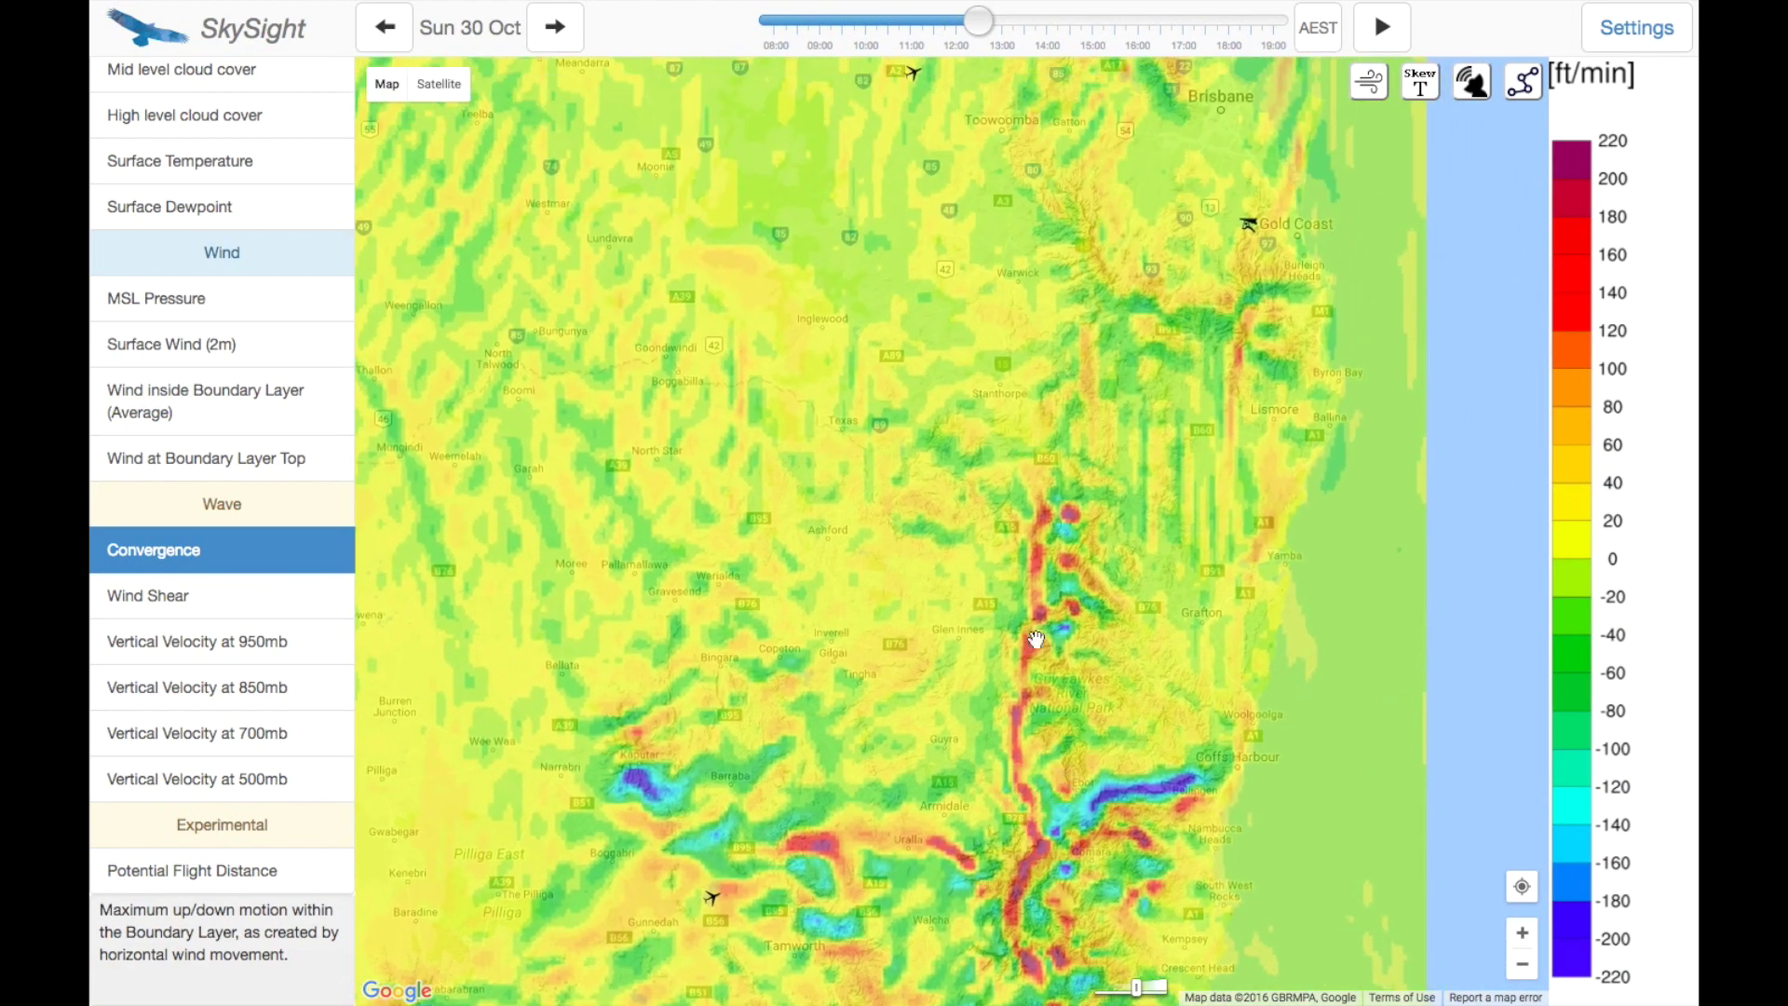
{"action": "left_click_drag", "start_coordinate": [1032, 345], "coordinate": [1042, 667]}
{"action": "left_click_drag", "start_coordinate": [938, 345], "coordinate": [973, 504]}
{"action": "scroll", "coordinate": [935, 543], "scroll_direction": "up", "scroll_amount": 1}
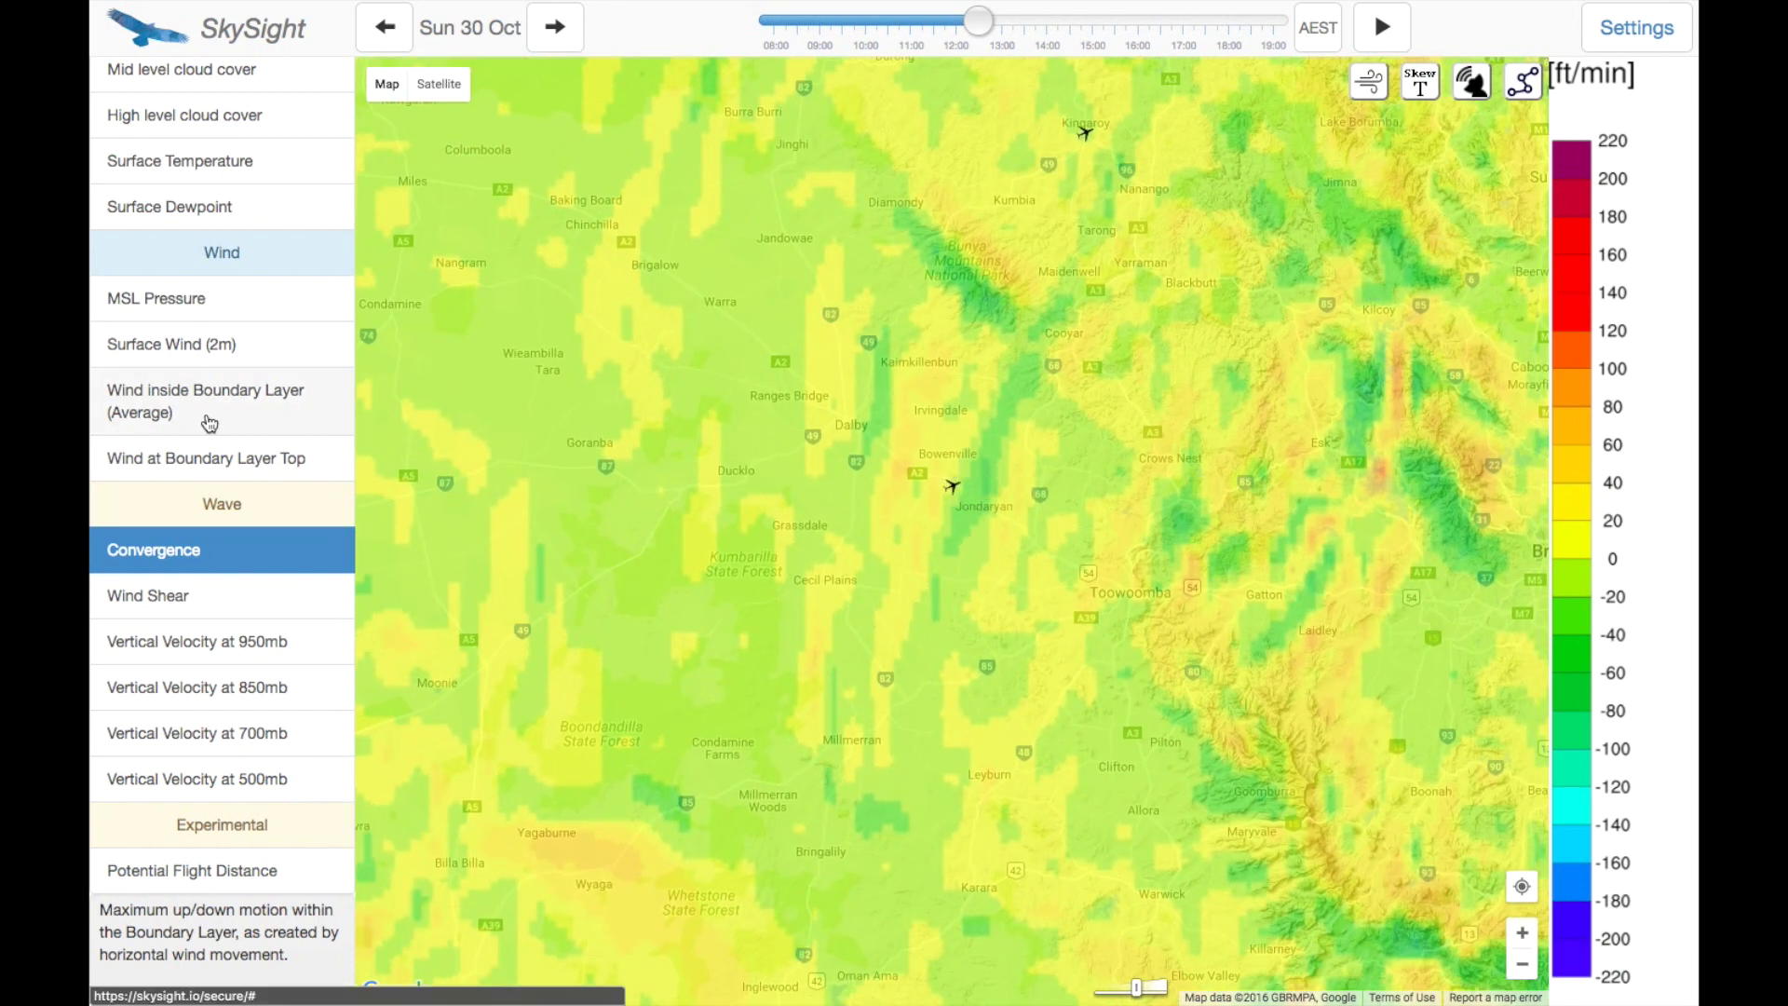
Step: Display High level cloud cover southwest of Dalby, step it from 12:30 to 14:30, and set the time back to 12:00
{"action": "scroll", "coordinate": [195, 540], "scroll_direction": "up", "scroll_amount": 4}
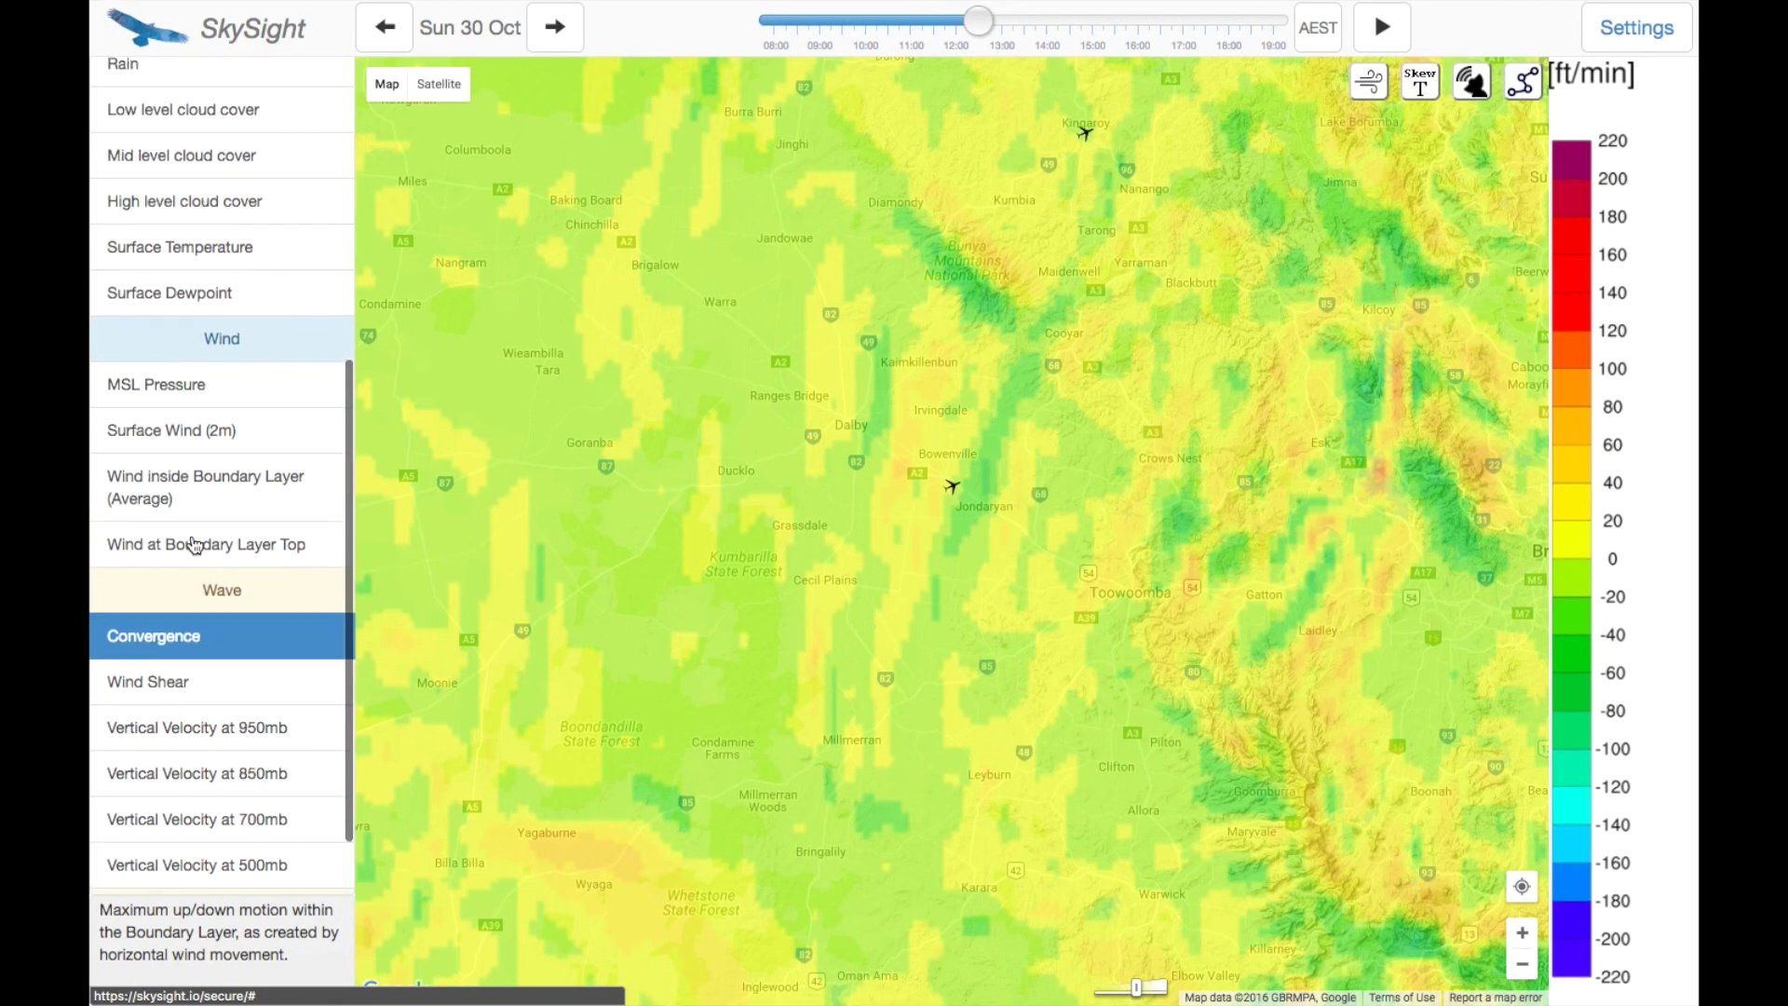
{"action": "left_click", "coordinate": [232, 508]}
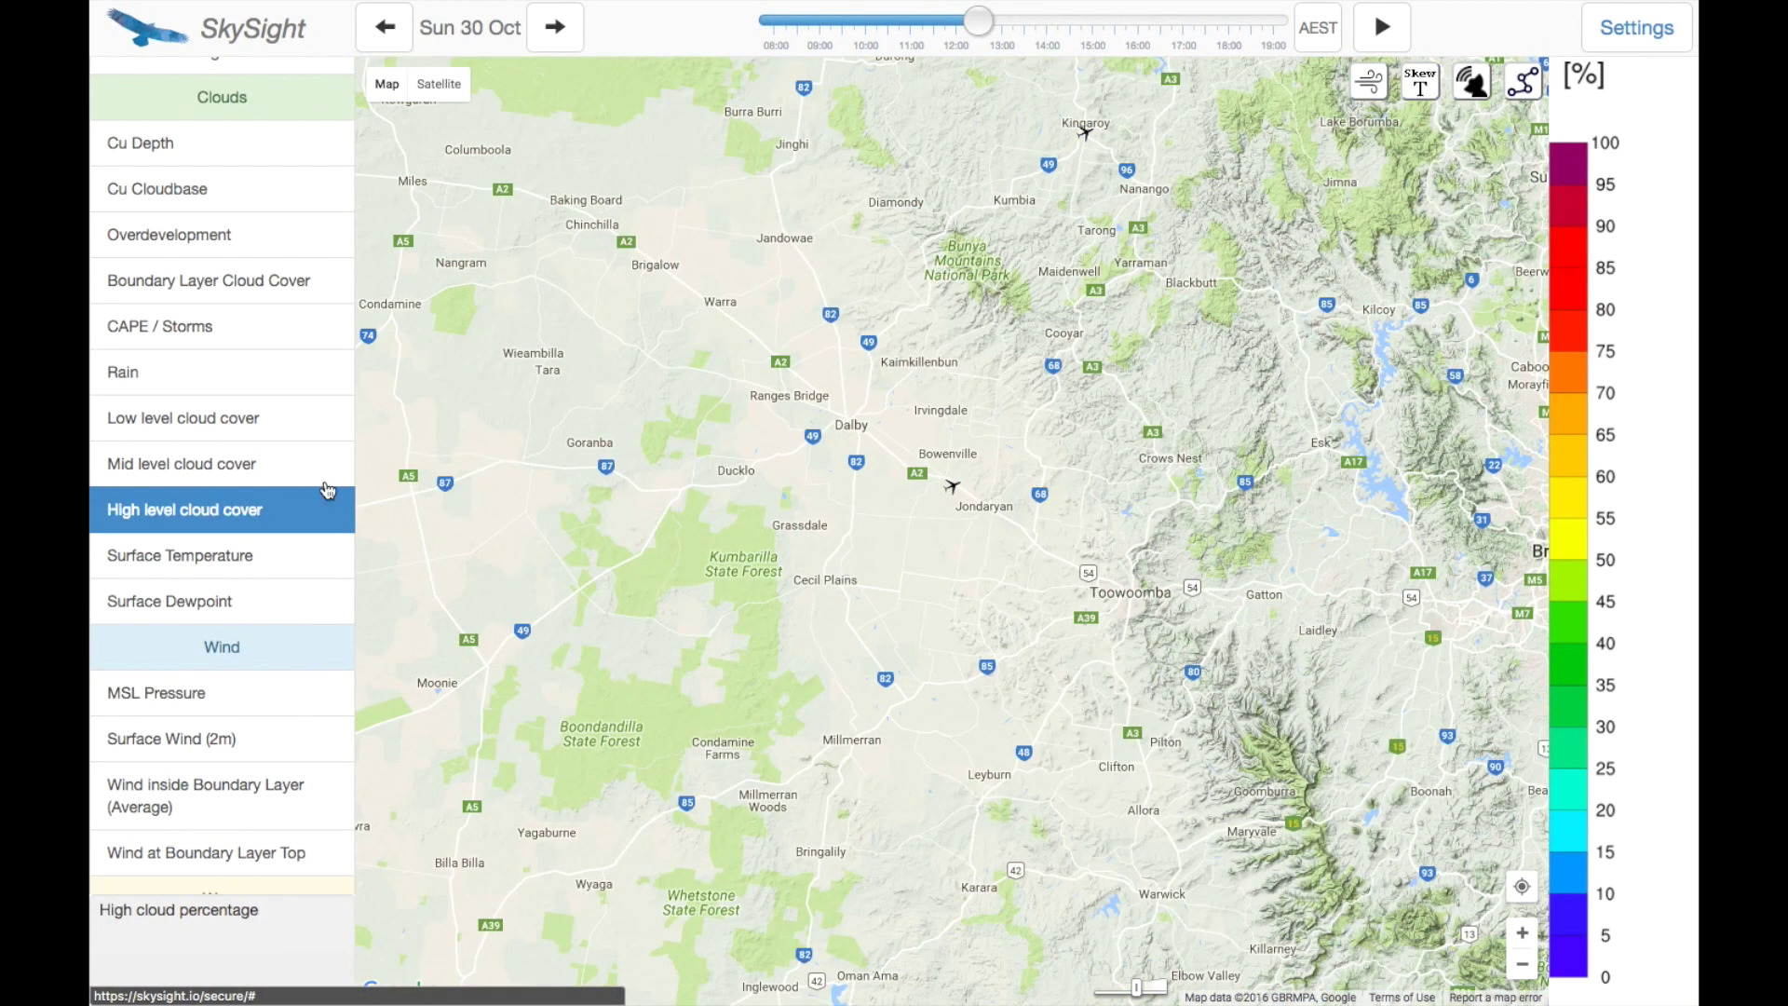
{"action": "left_click", "coordinate": [1522, 964]}
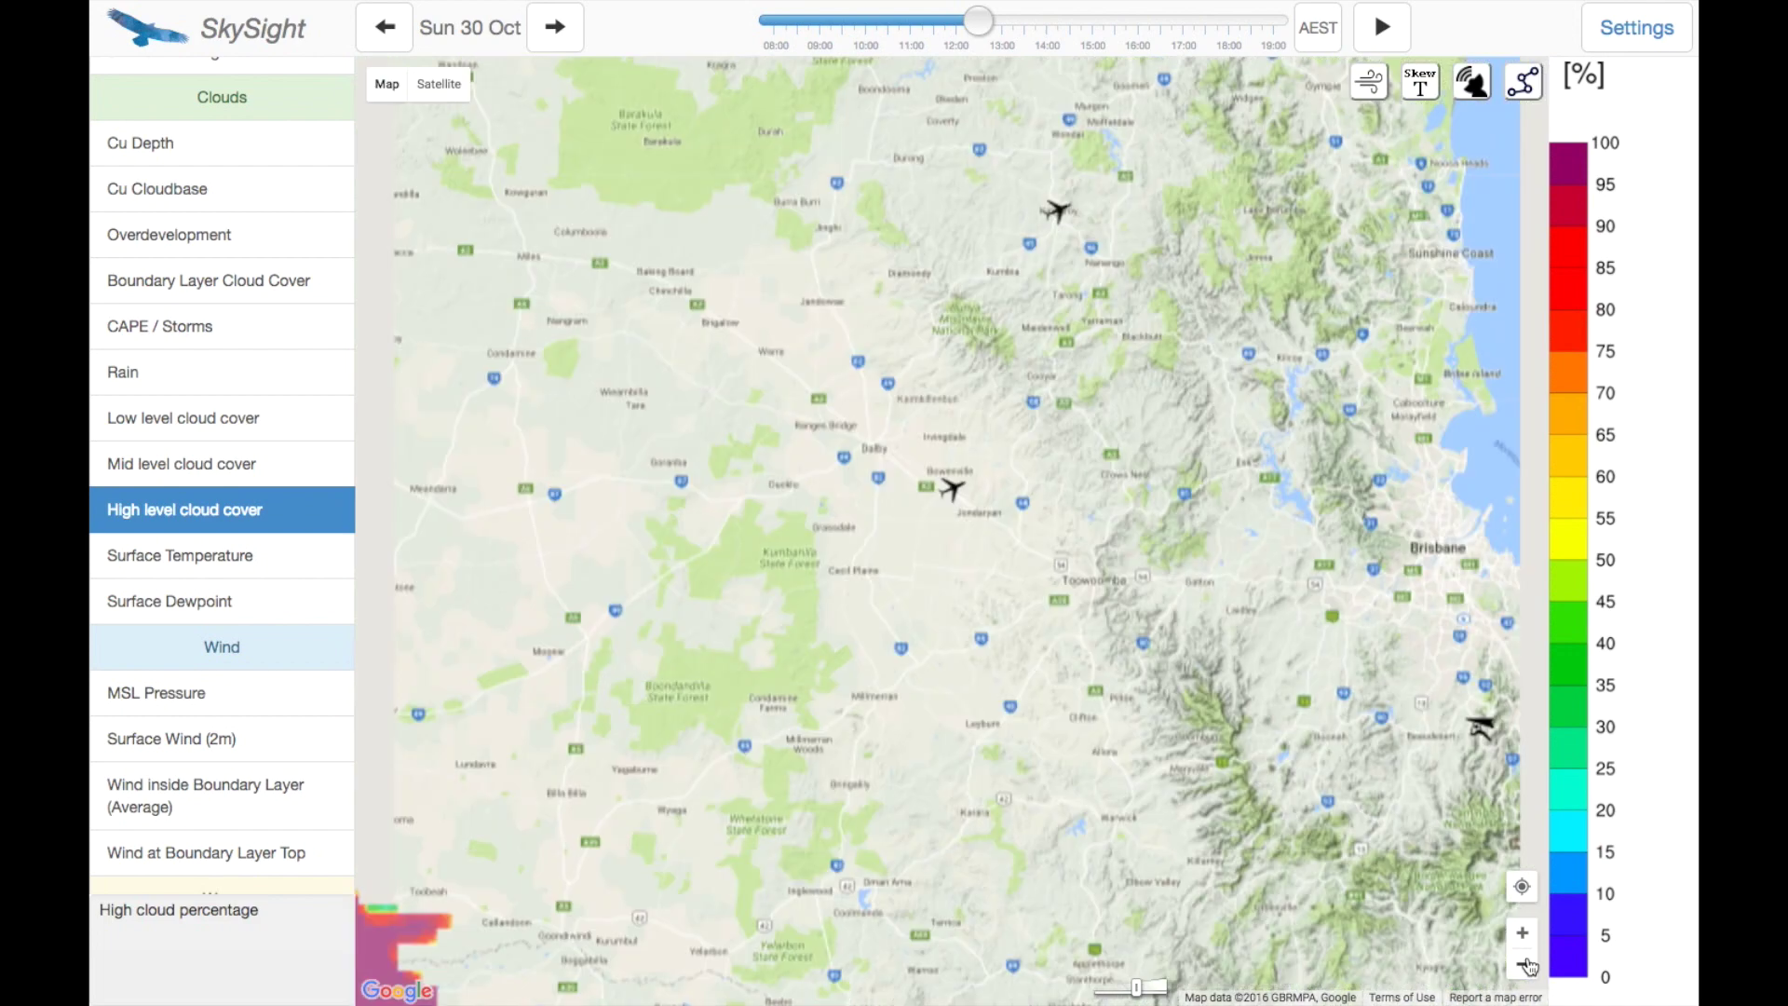
{"action": "left_click_drag", "start_coordinate": [1118, 825], "coordinate": [1177, 599]}
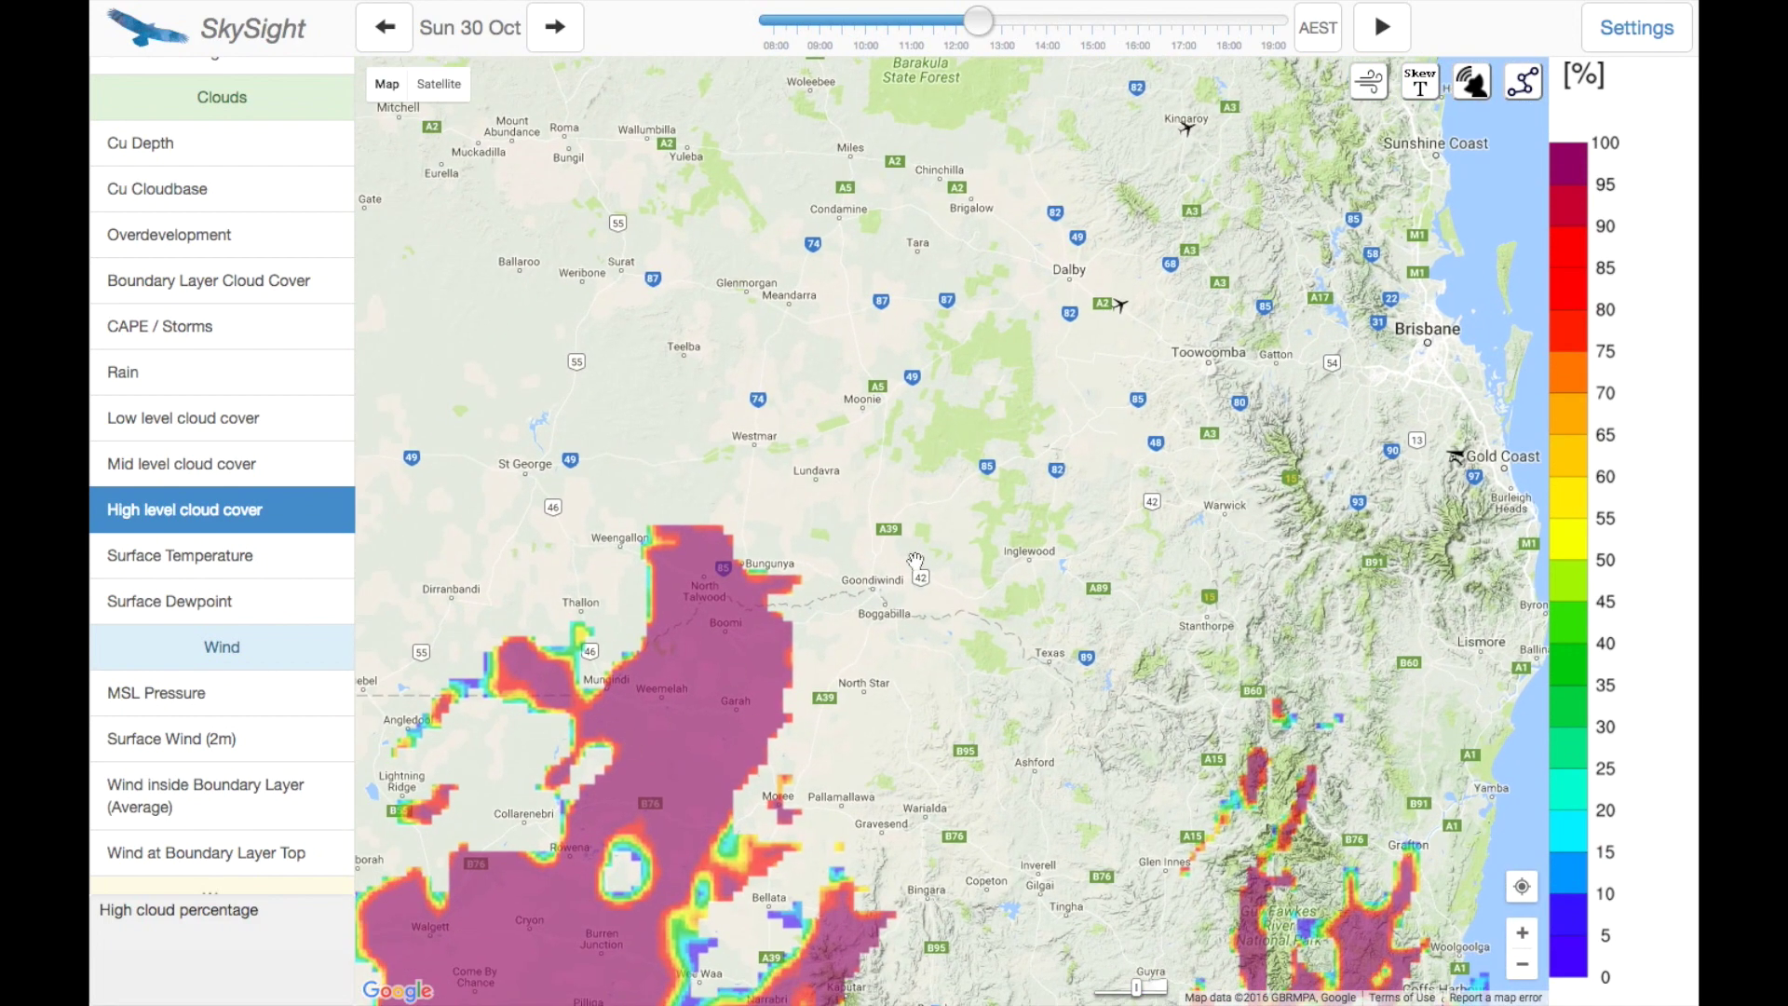
{"action": "key", "text": "Right"}
{"action": "key", "text": "Right"}
{"action": "key", "text": "Right"}
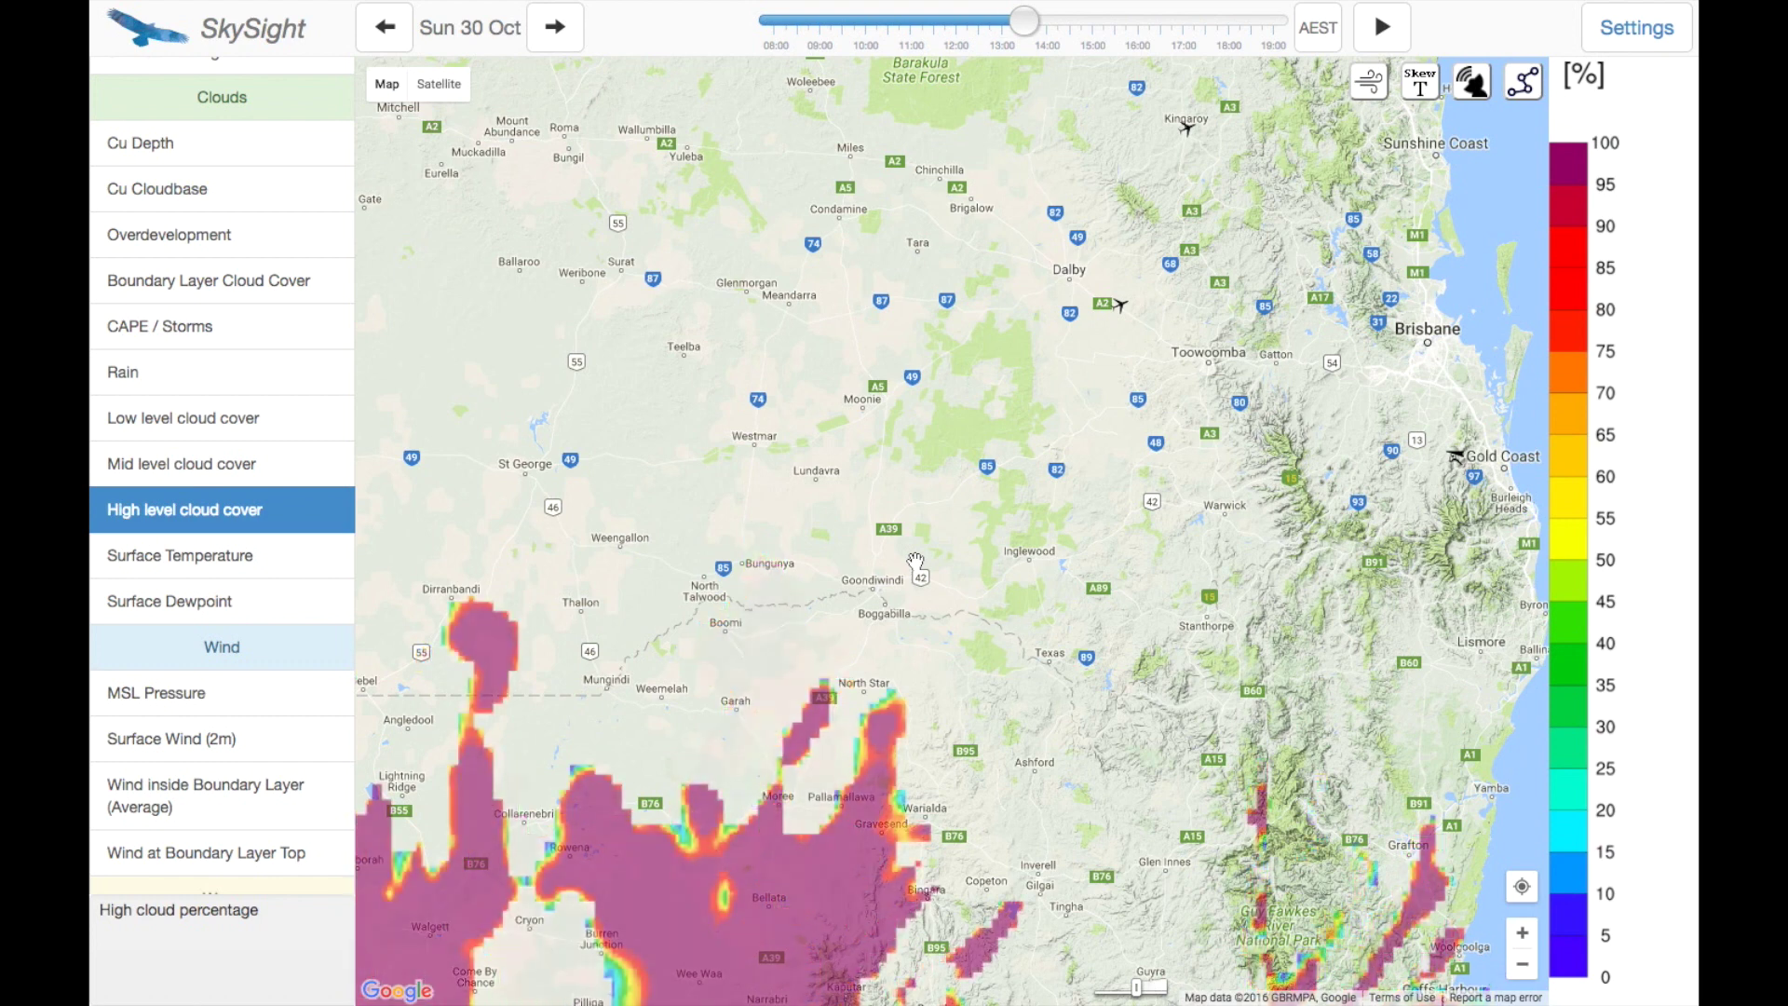
{"action": "key", "text": "Right"}
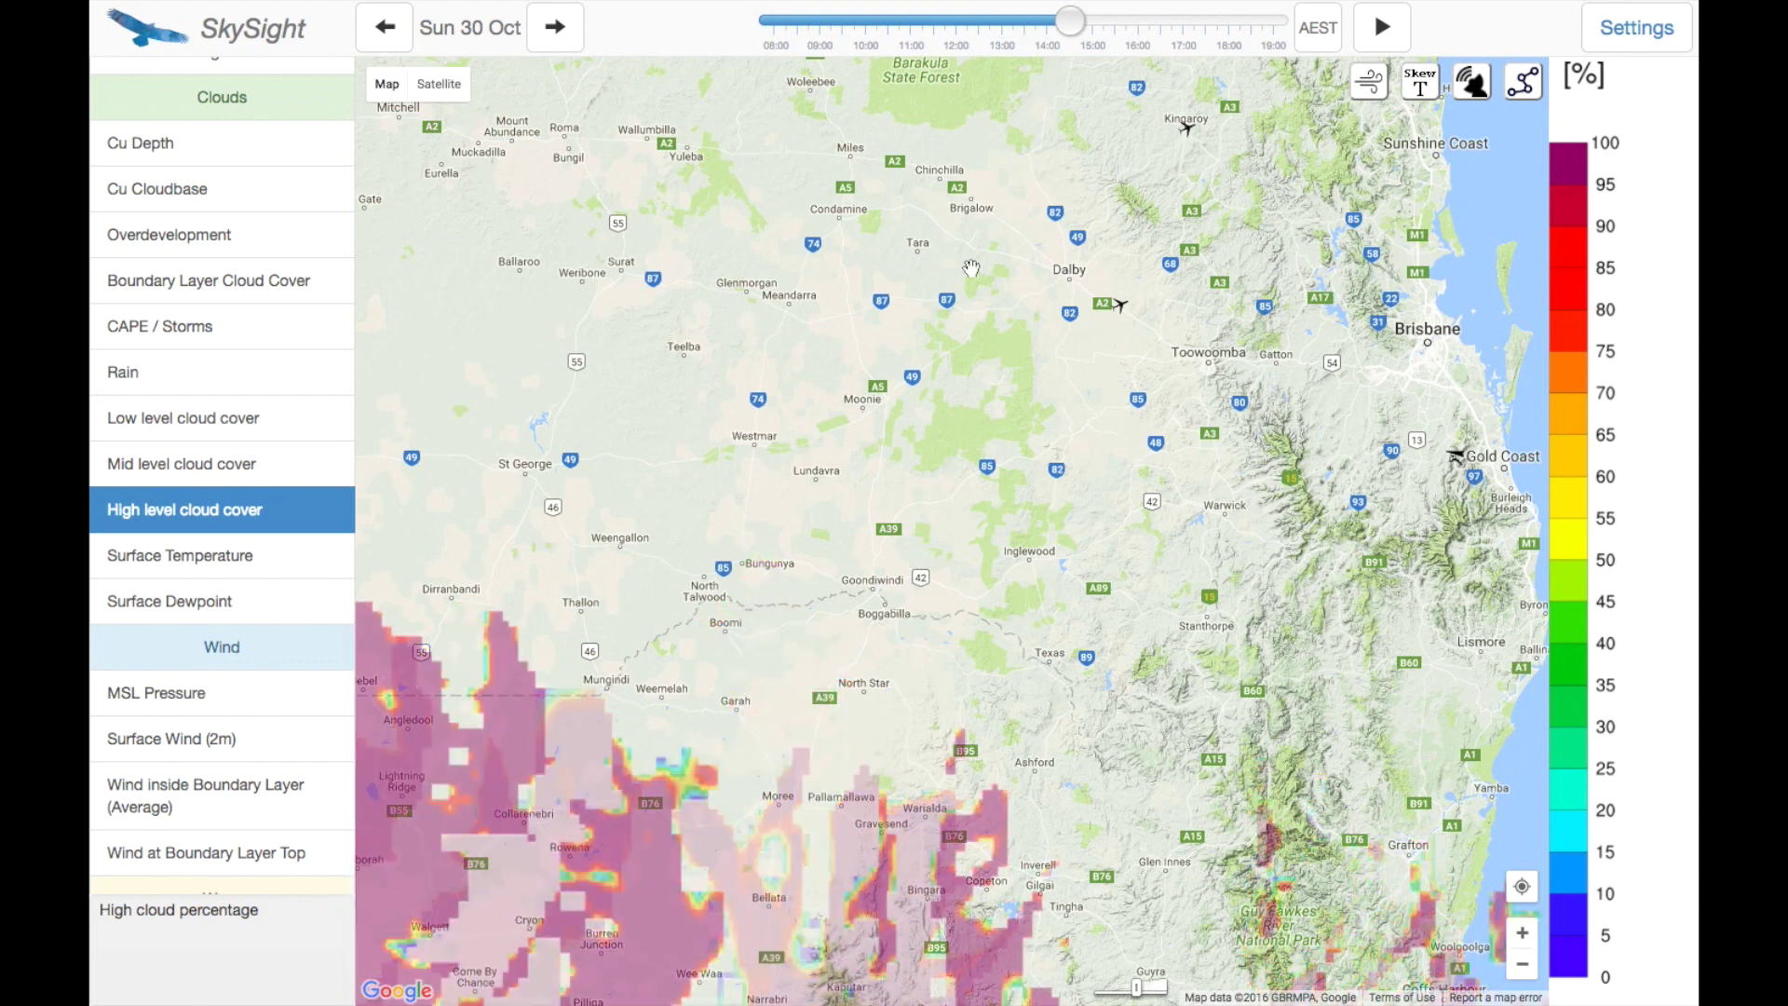
{"action": "left_click", "coordinate": [966, 26]}
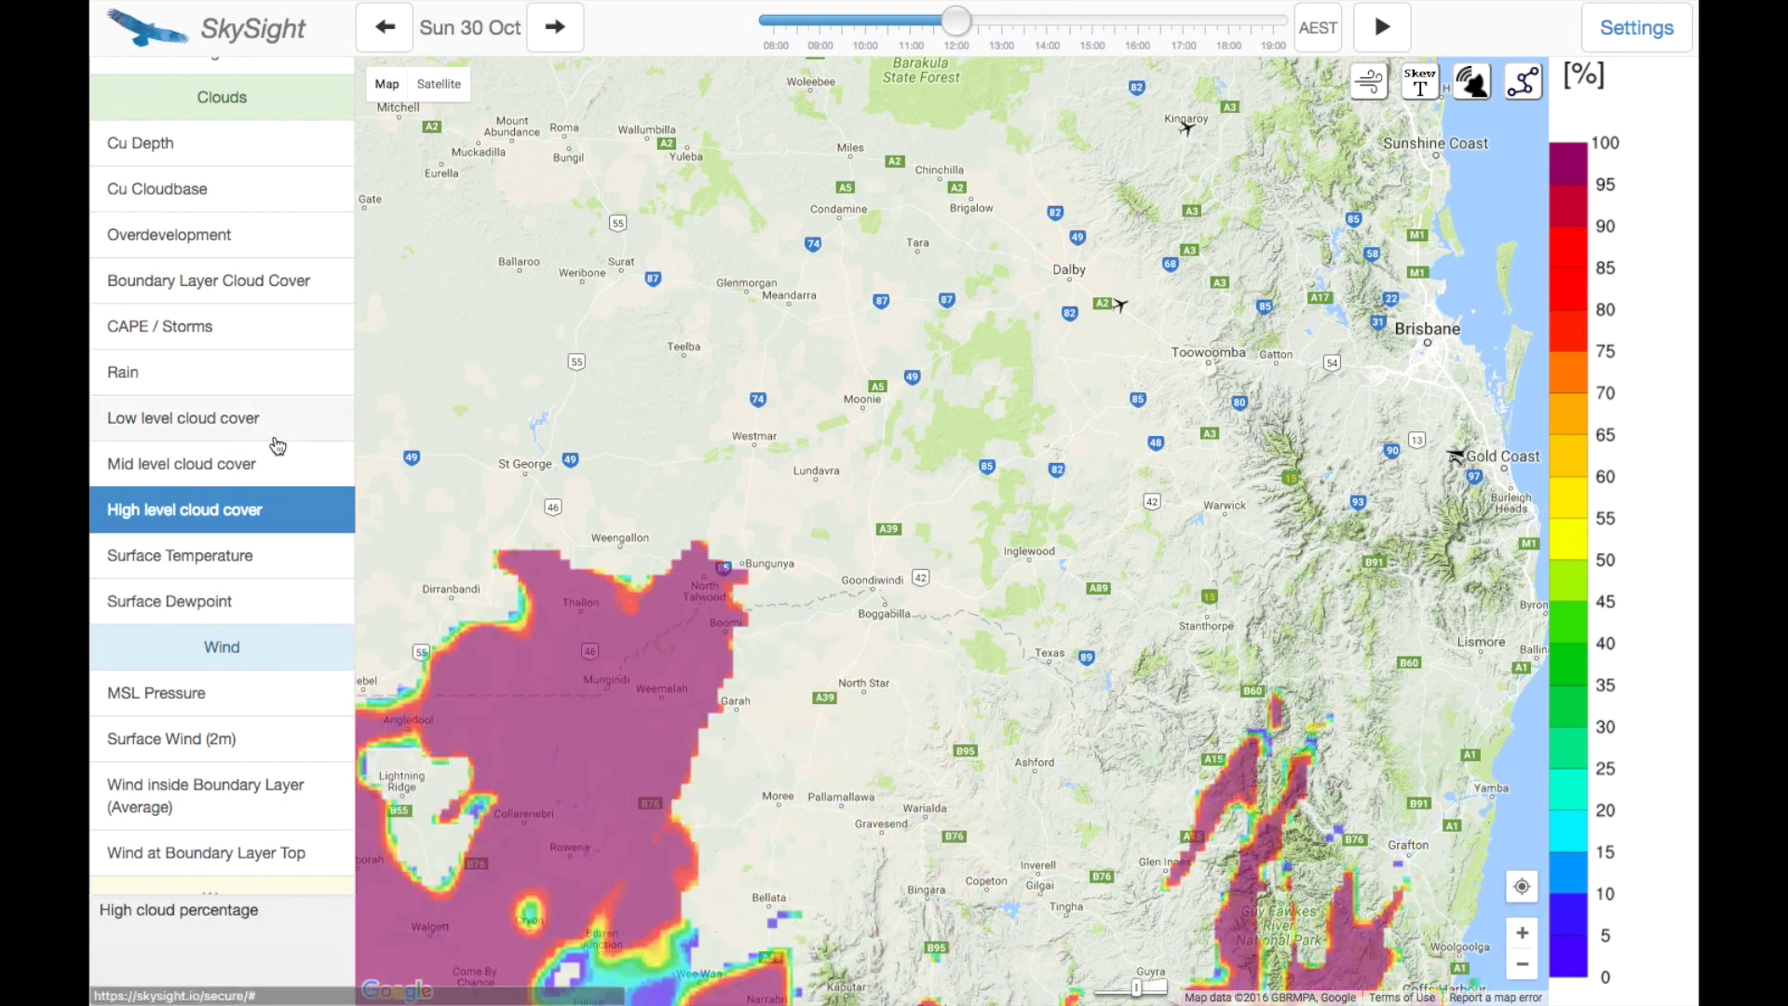
Step: Display Mid level cloud cover around St George and step it from 12:00 to 15:00
{"action": "left_click", "coordinate": [255, 463]}
{"action": "left_click_drag", "start_coordinate": [789, 480], "coordinate": [931, 460]}
{"action": "key", "text": "Right"}
{"action": "key", "text": "Right"}
{"action": "key", "text": "Right"}
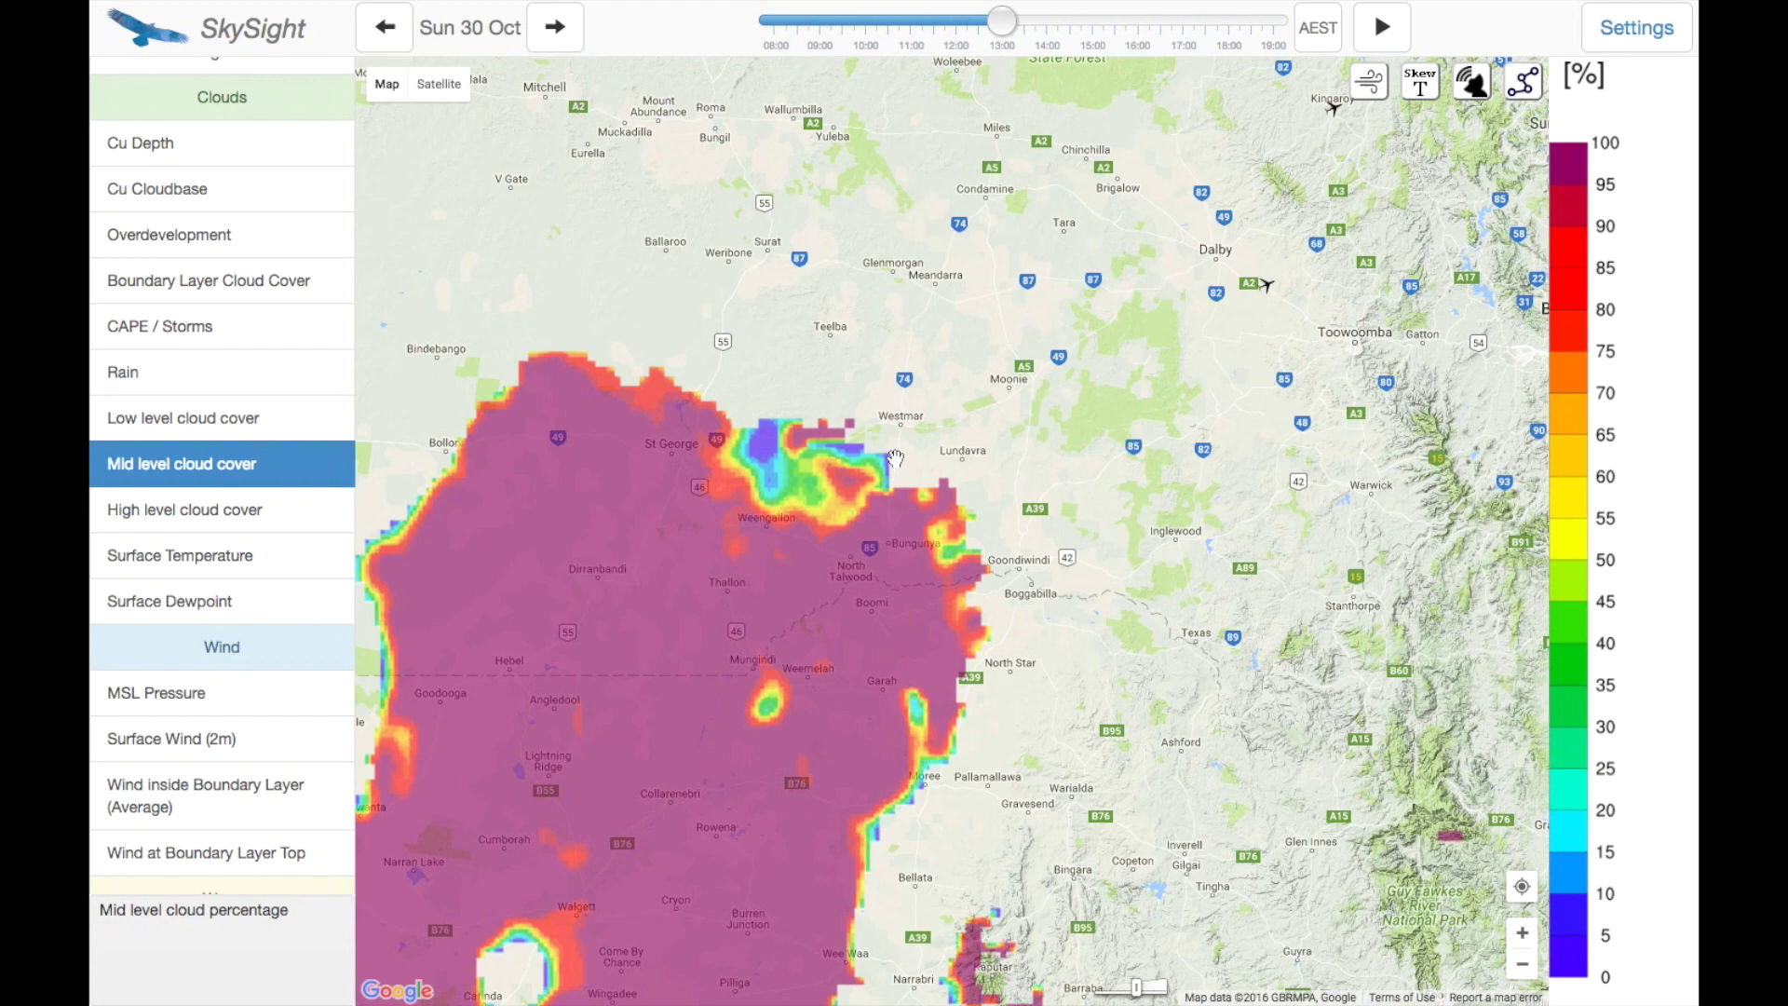
{"action": "key", "text": "Right"}
{"action": "key", "text": "Right"}
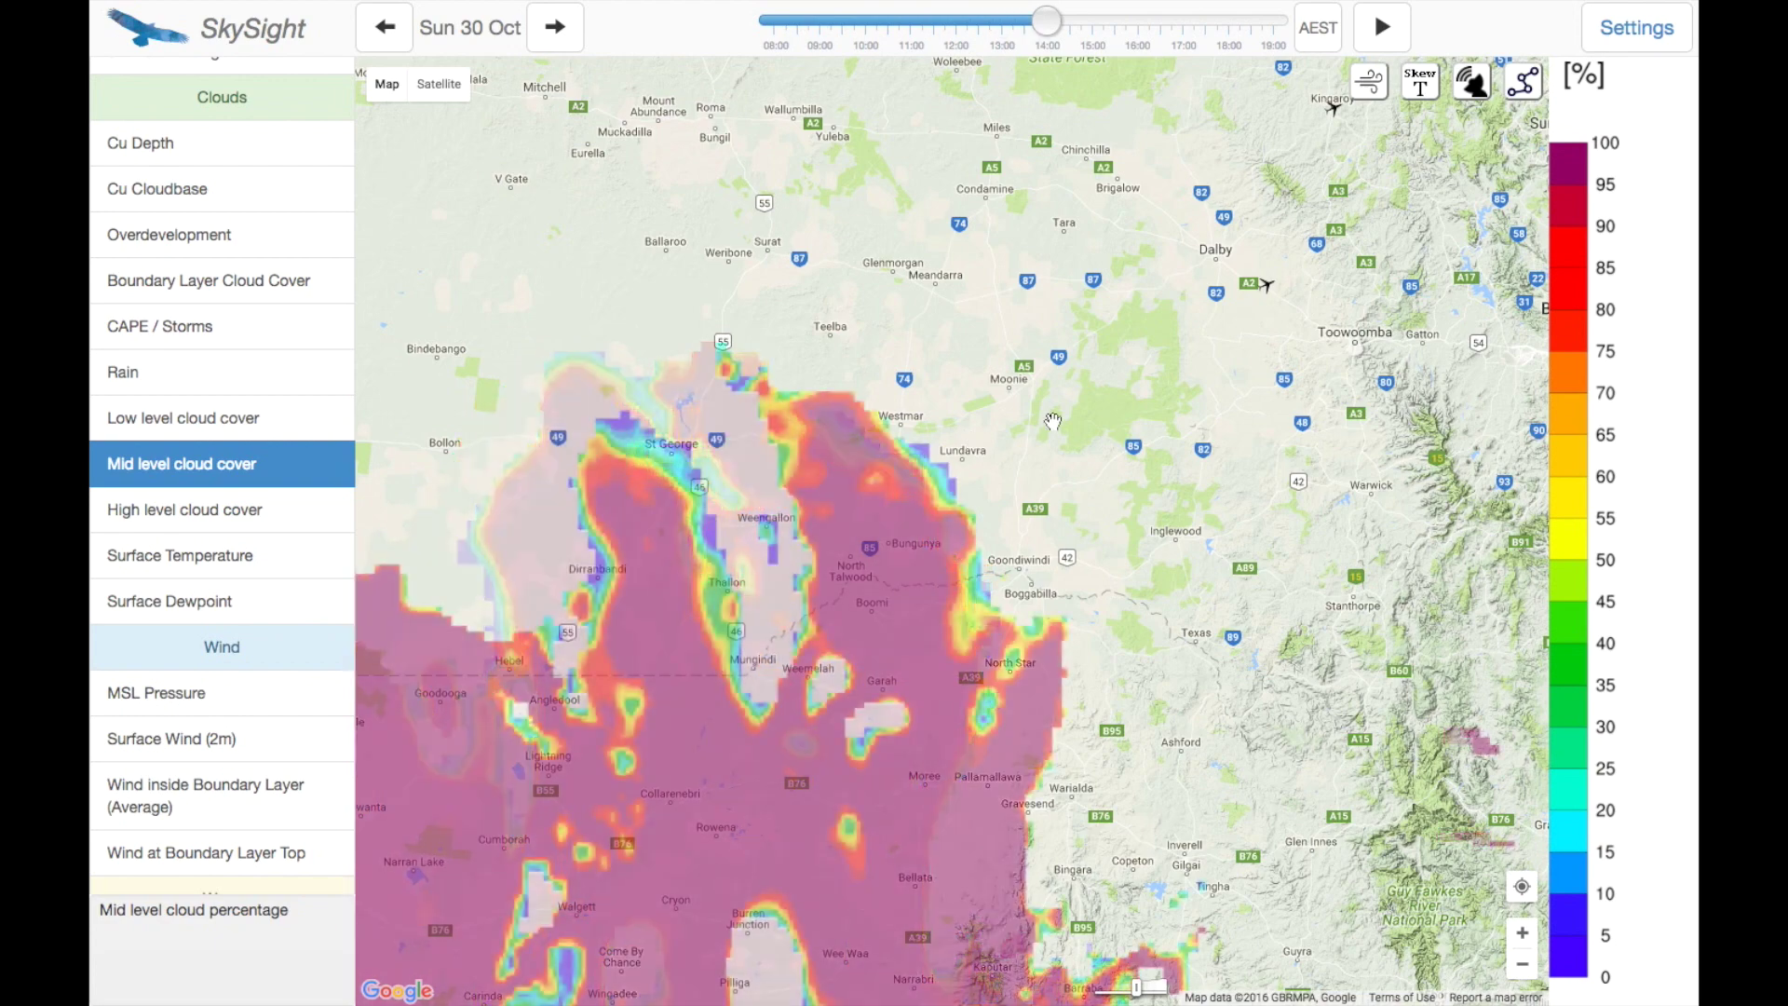
{"action": "key", "text": "Right"}
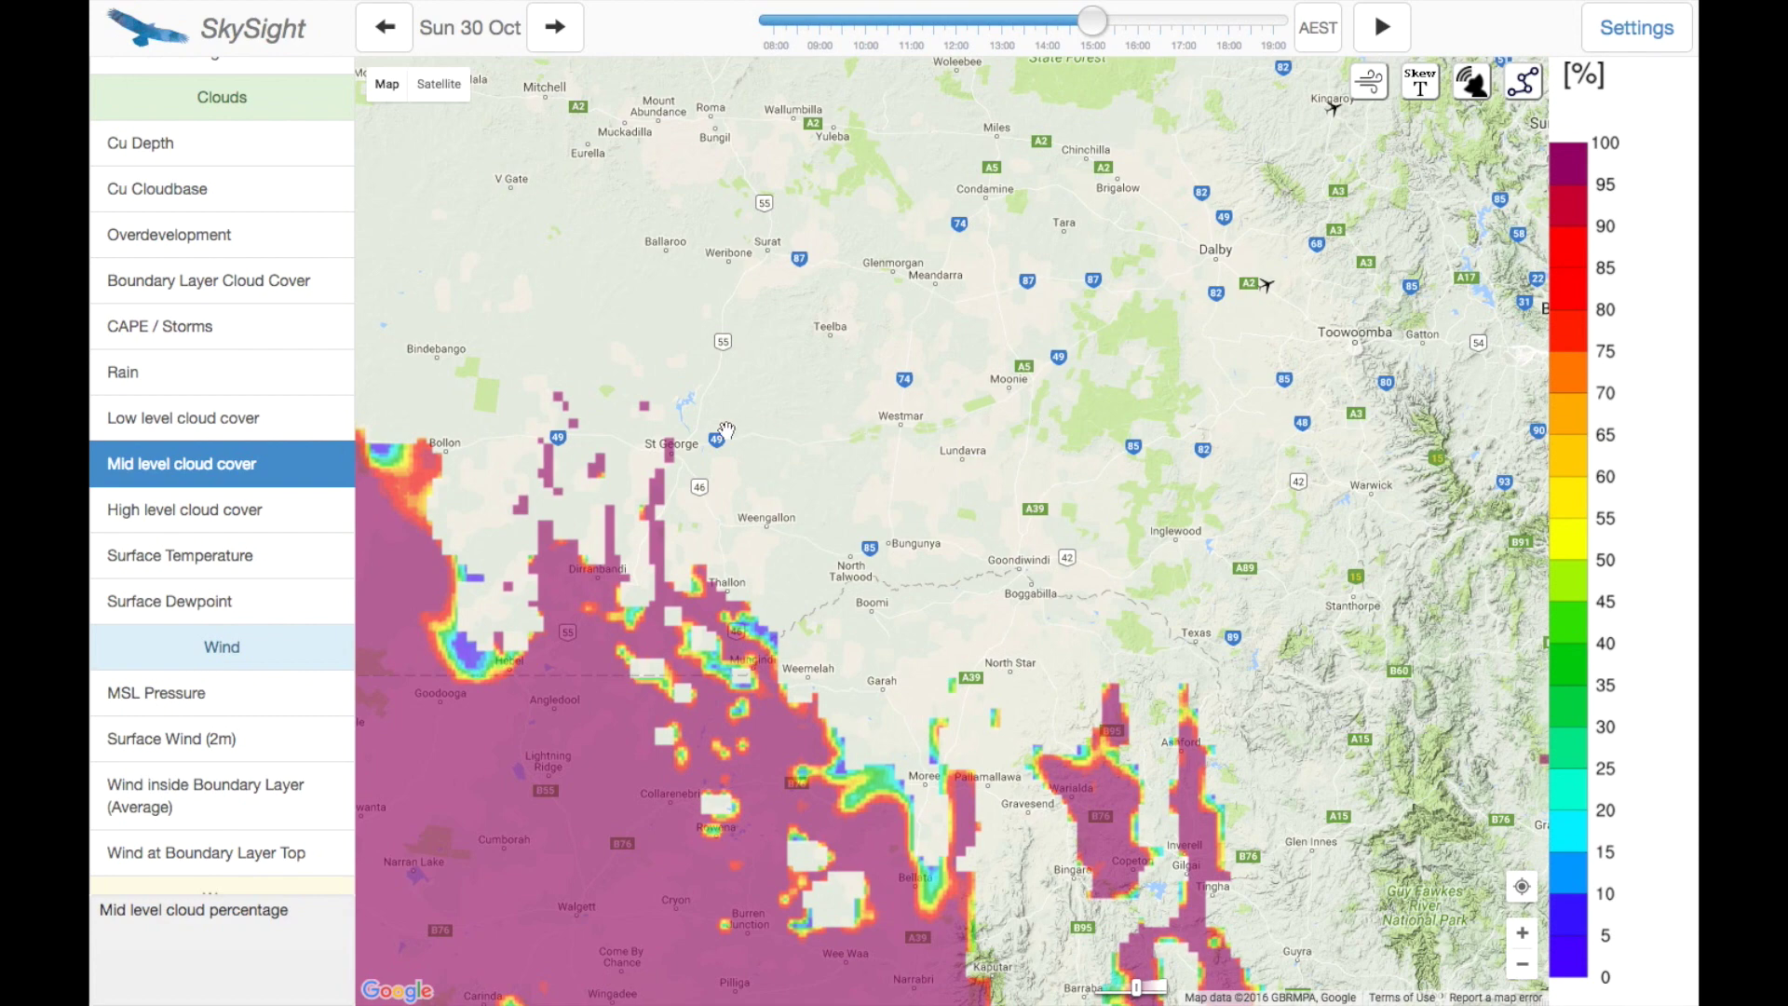
Step: Examine Cu Cloudbase around Jondaryan and Toowoomba at 15:00, and switch the forecast to Overdevelopment
{"action": "left_click_drag", "start_coordinate": [1047, 410], "coordinate": [1069, 311]}
{"action": "double_click", "coordinate": [1029, 331]}
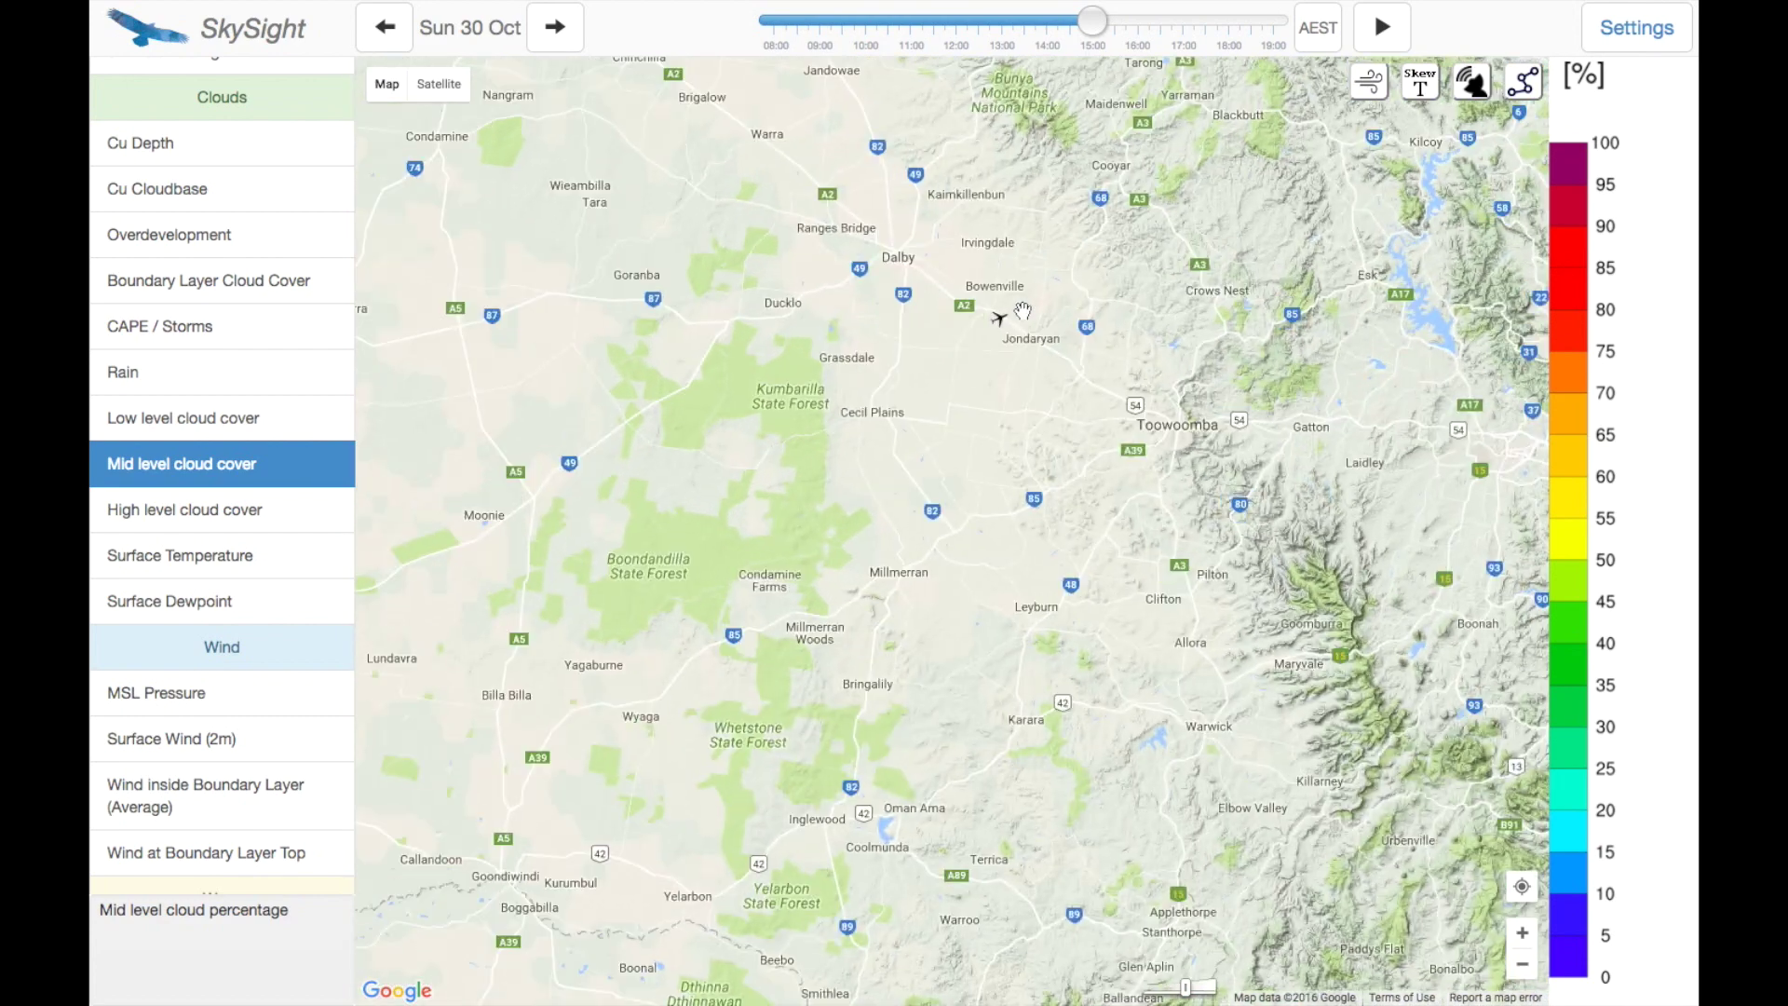
{"action": "left_click", "coordinate": [1057, 256]}
{"action": "scroll", "coordinate": [1032, 355], "scroll_direction": "up", "scroll_amount": 1}
{"action": "scroll", "coordinate": [236, 224], "scroll_direction": "up", "scroll_amount": 2}
{"action": "left_click", "coordinate": [225, 396]}
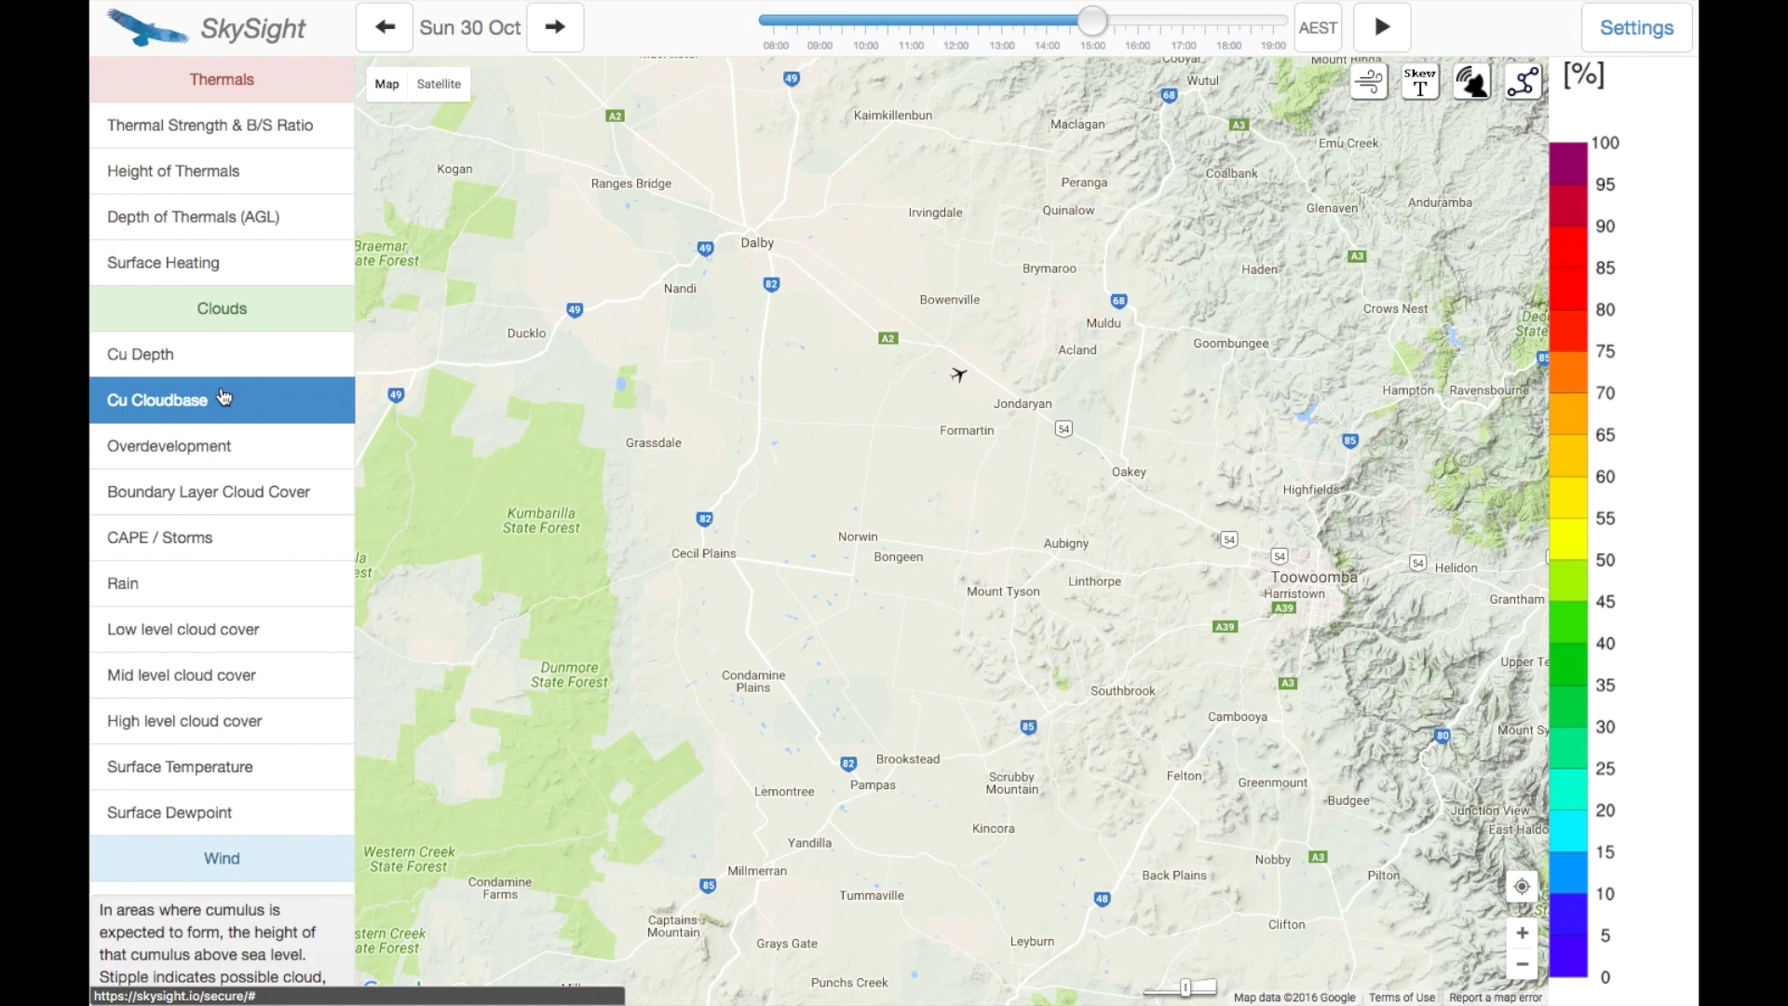
{"action": "left_click_drag", "start_coordinate": [956, 312], "coordinate": [830, 431]}
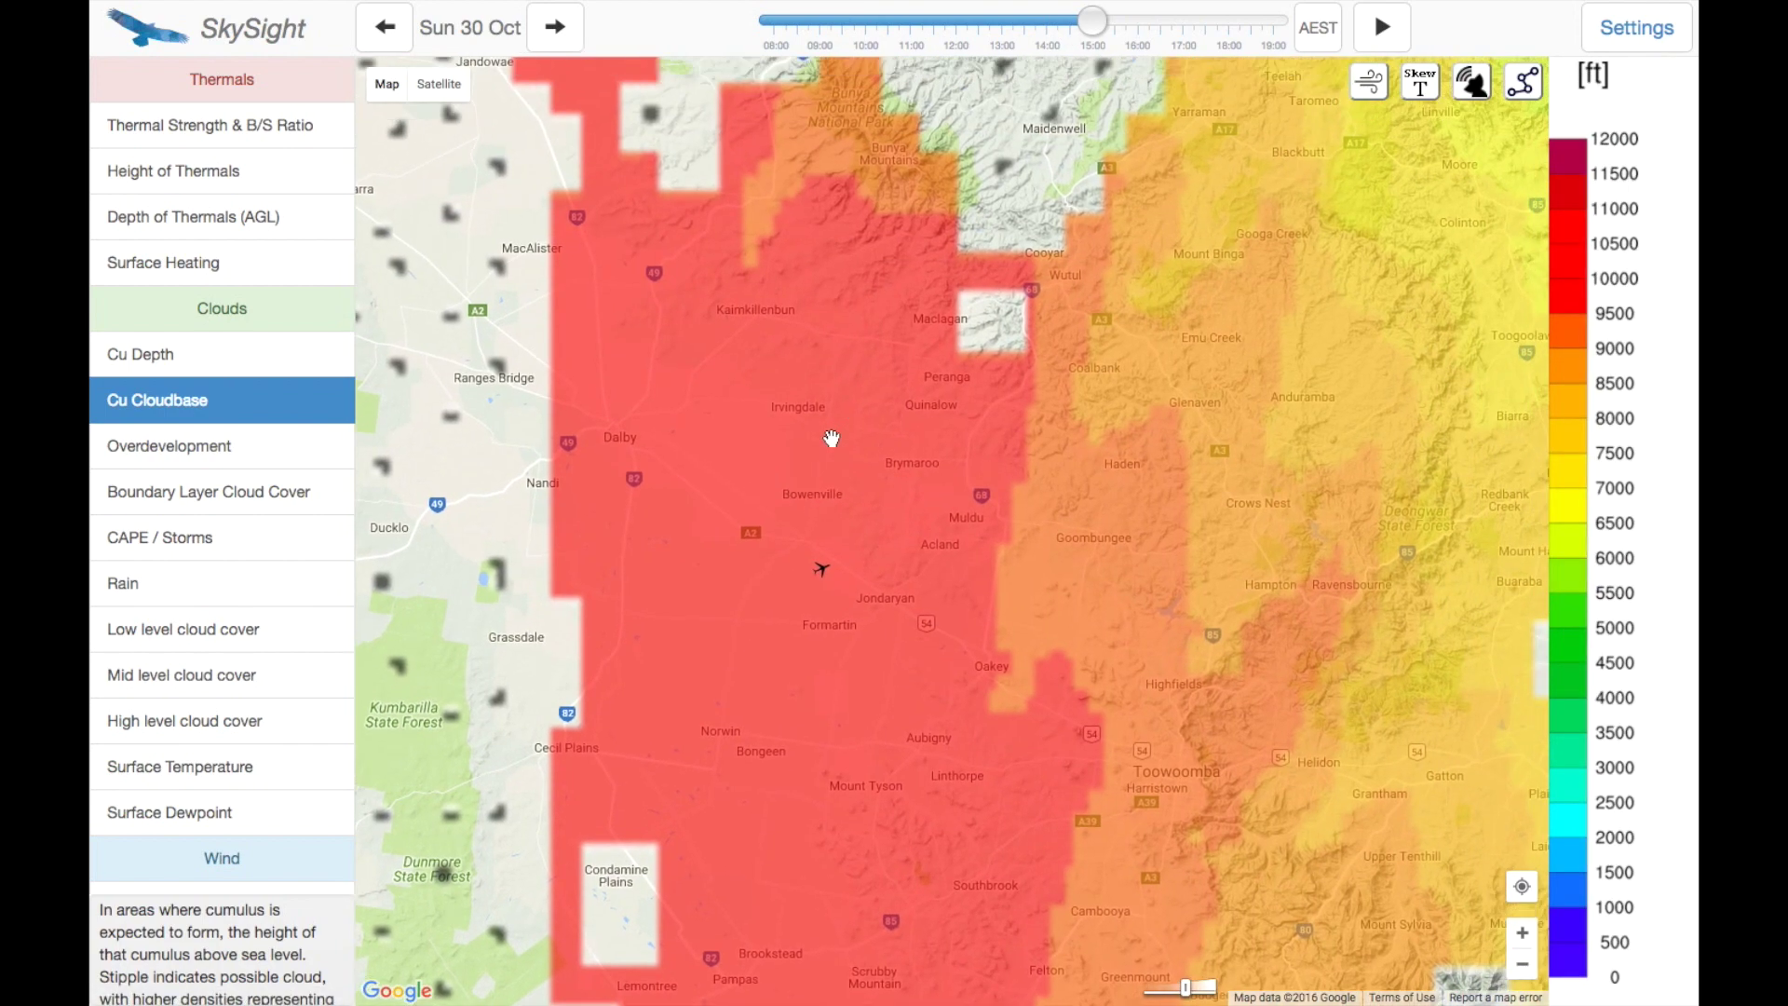
{"action": "left_click", "coordinate": [1522, 963]}
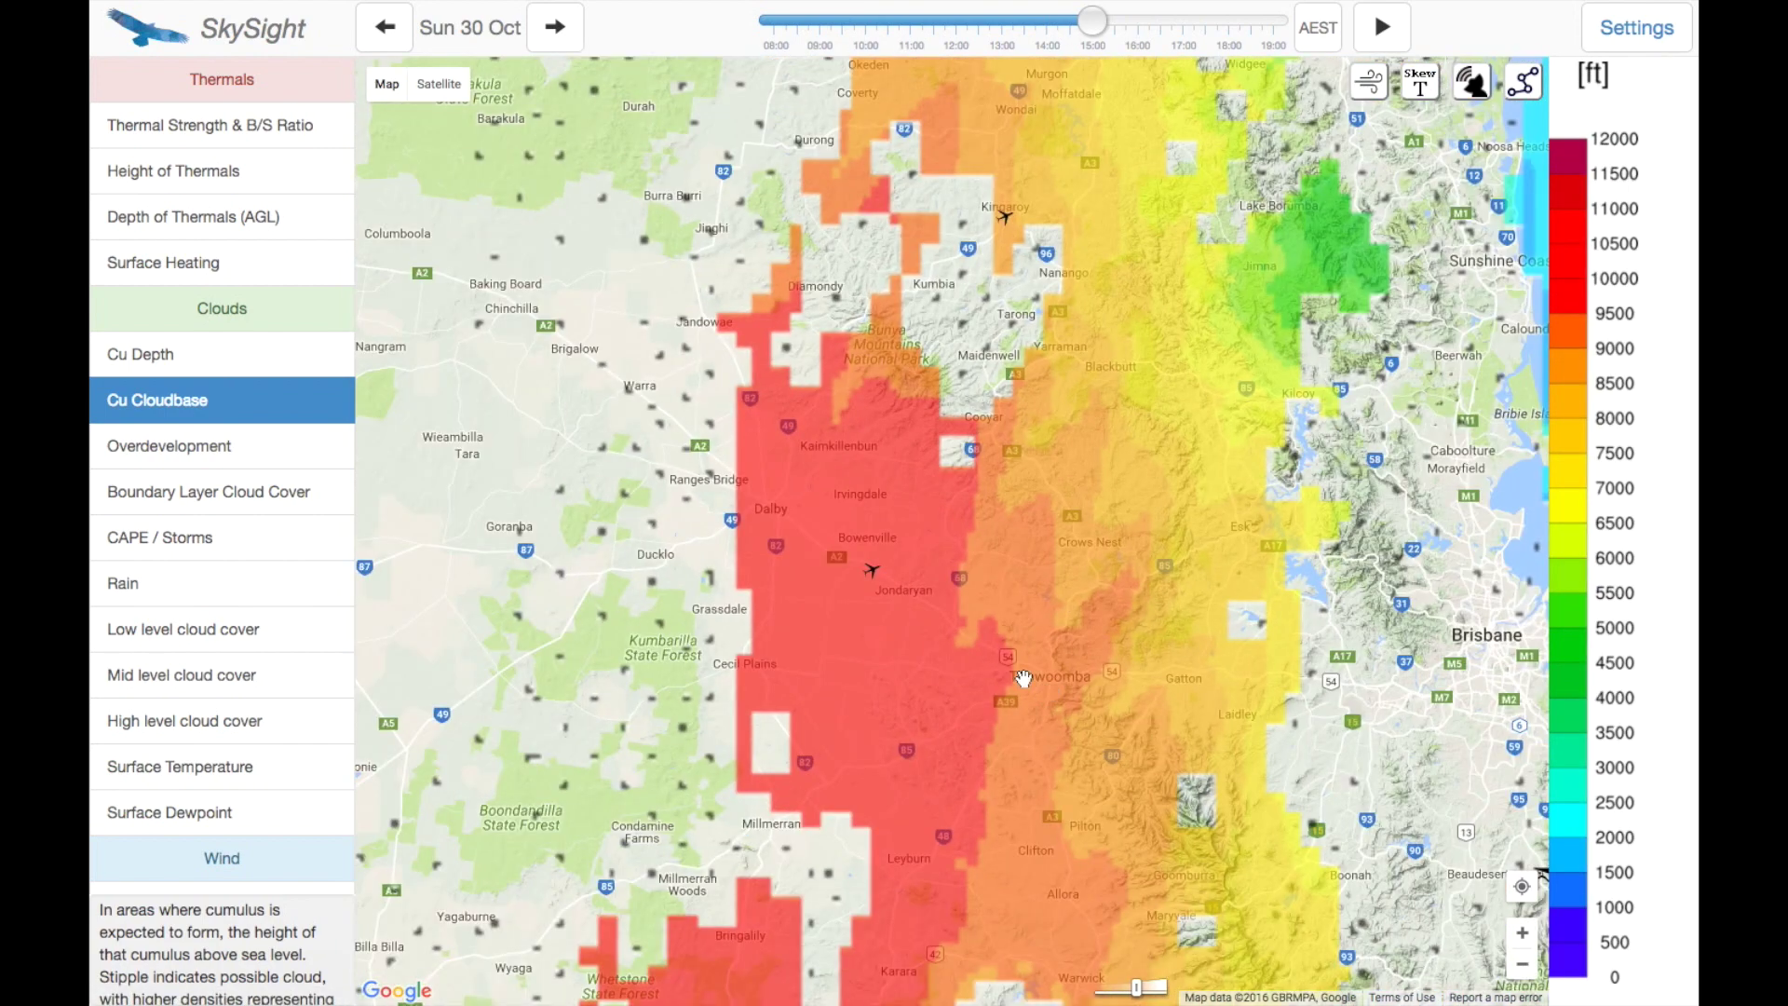
{"action": "left_click_drag", "start_coordinate": [1021, 679], "coordinate": [1032, 618]}
{"action": "left_click", "coordinate": [257, 457]}
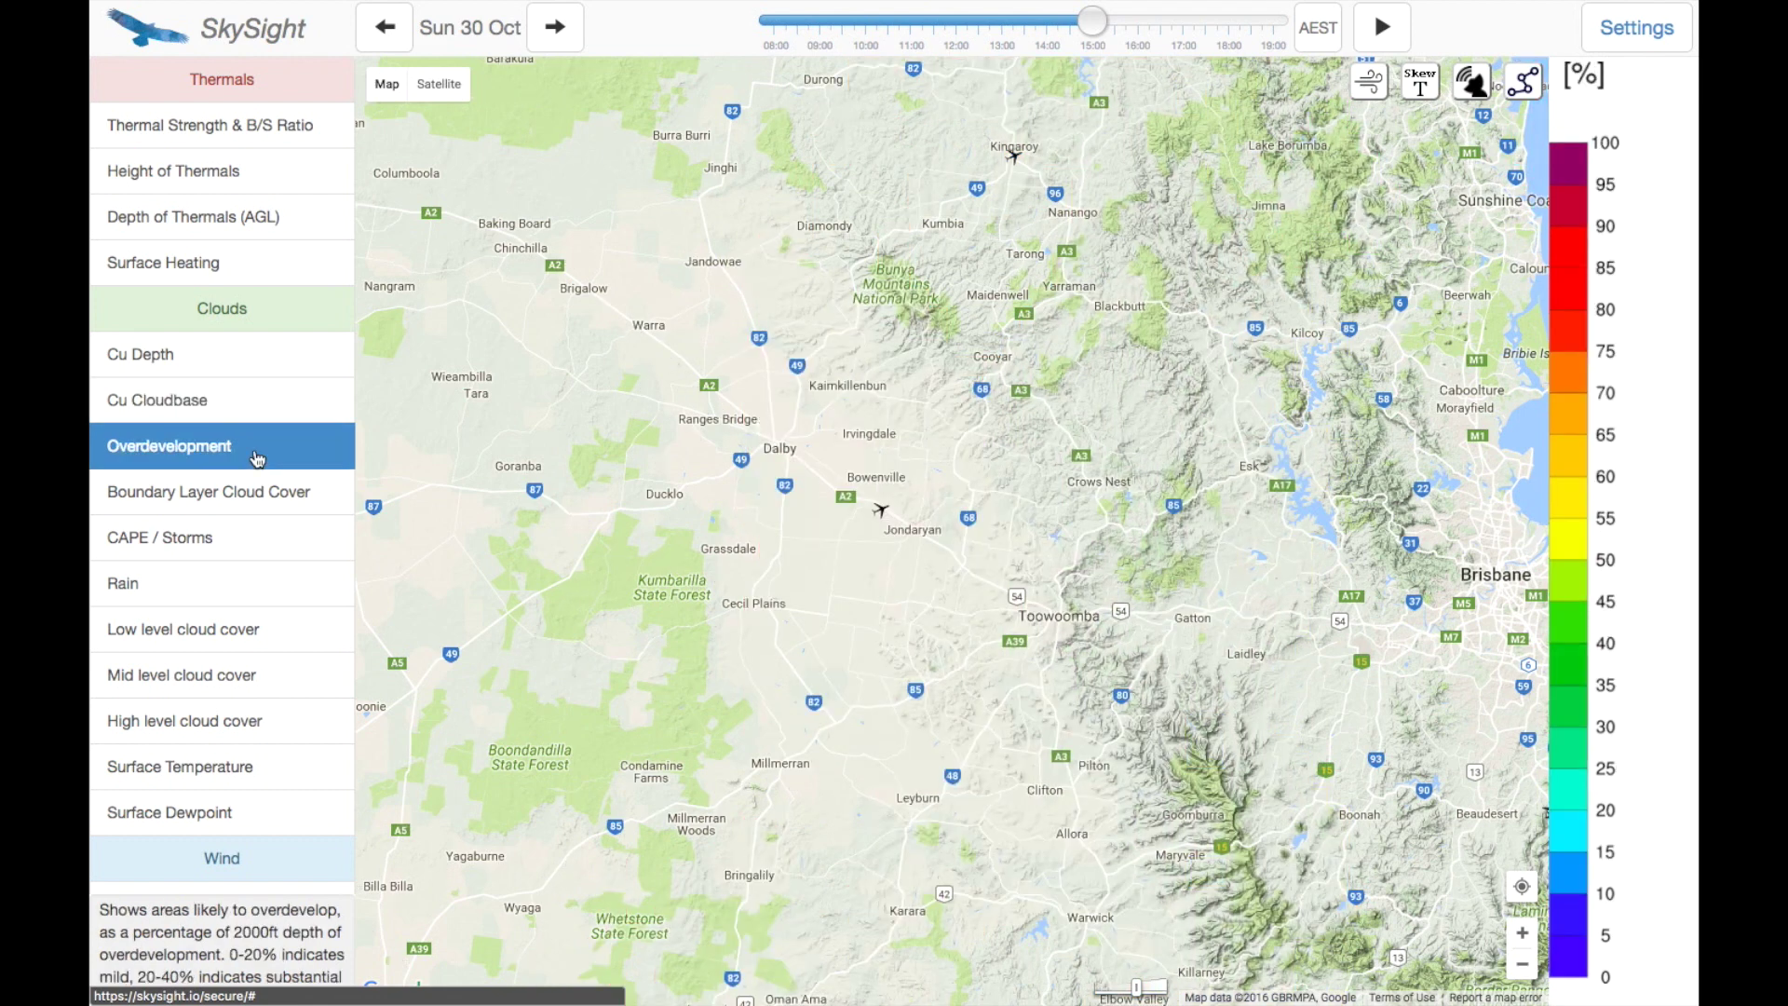
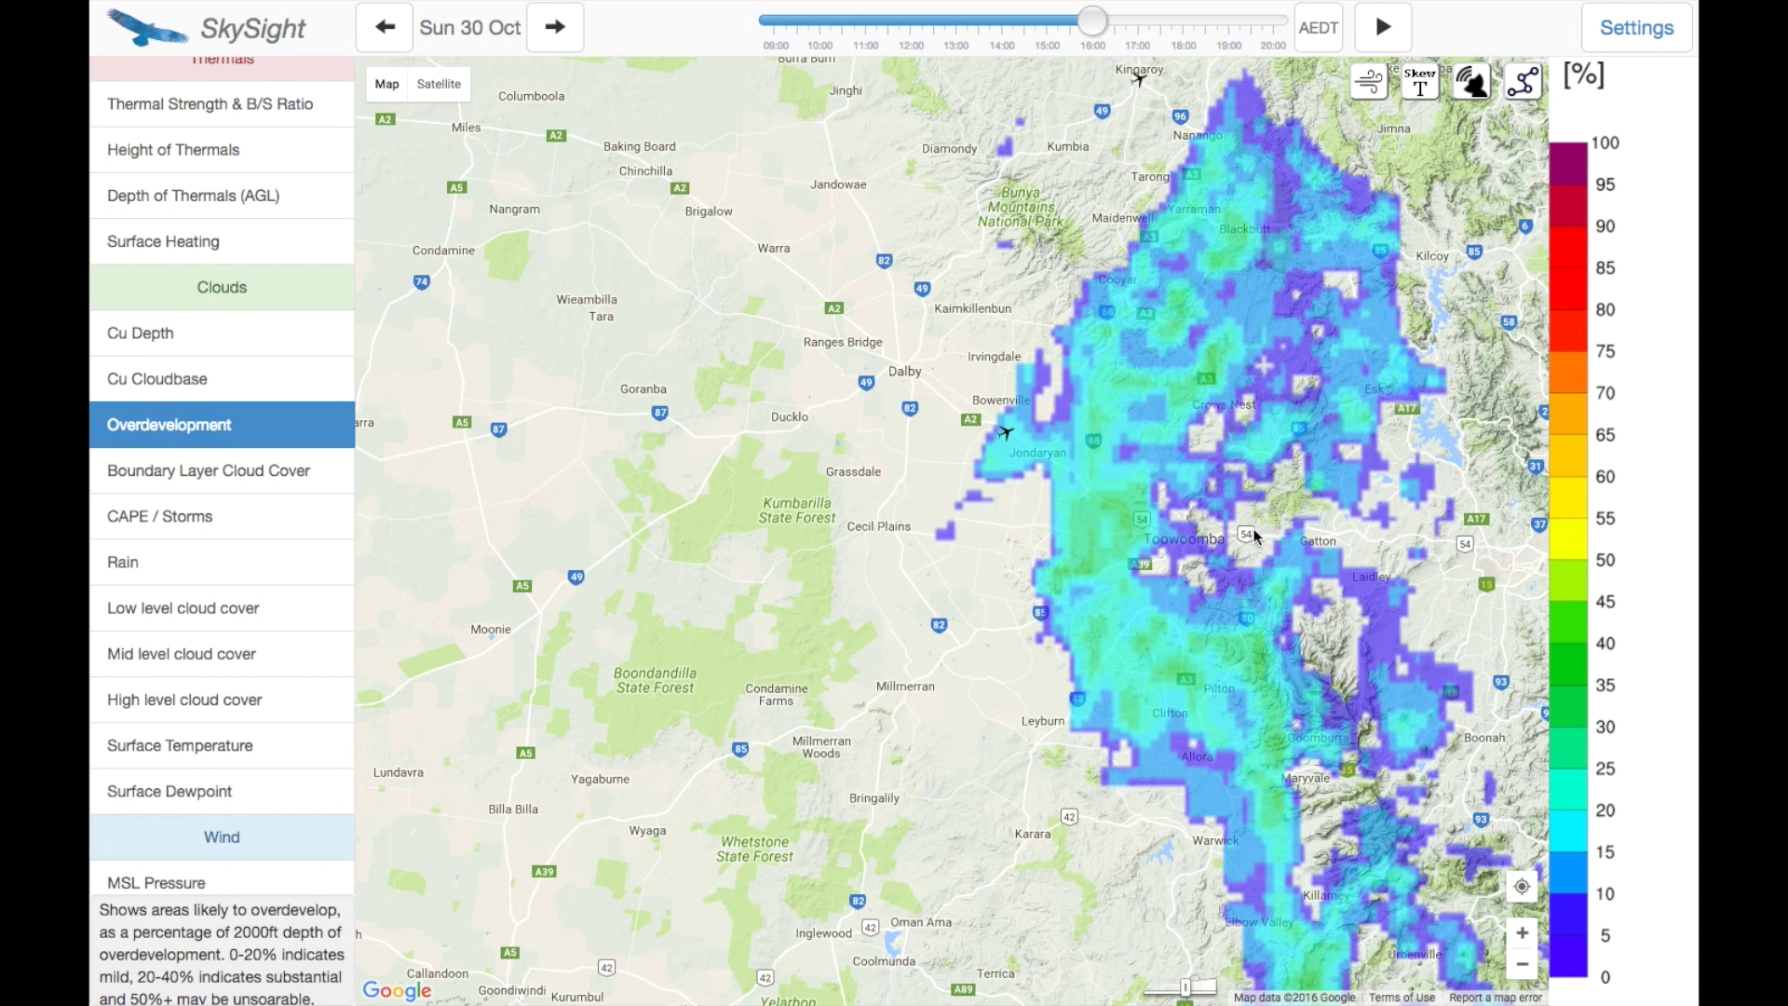
Step: Display Height of Thermals at 16:00 and examine it from Toowoomba southwest across St George into New South Wales
{"action": "left_click", "coordinate": [284, 158]}
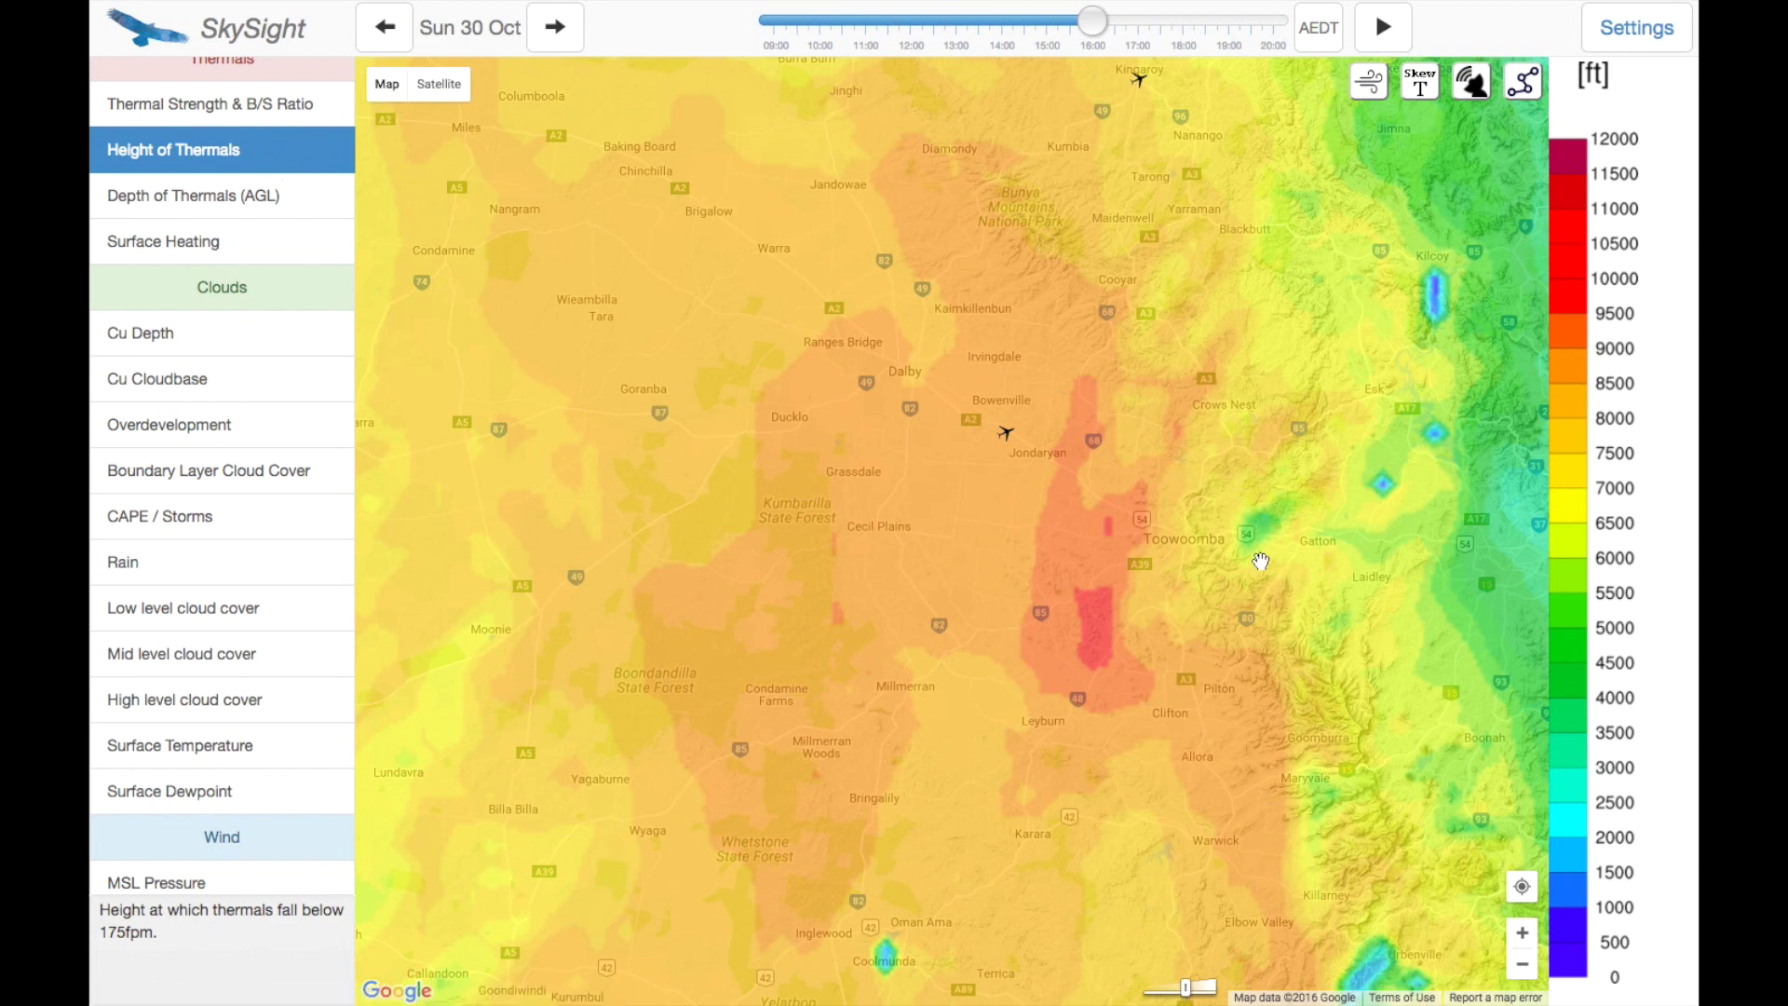
{"action": "left_click", "coordinate": [1522, 966]}
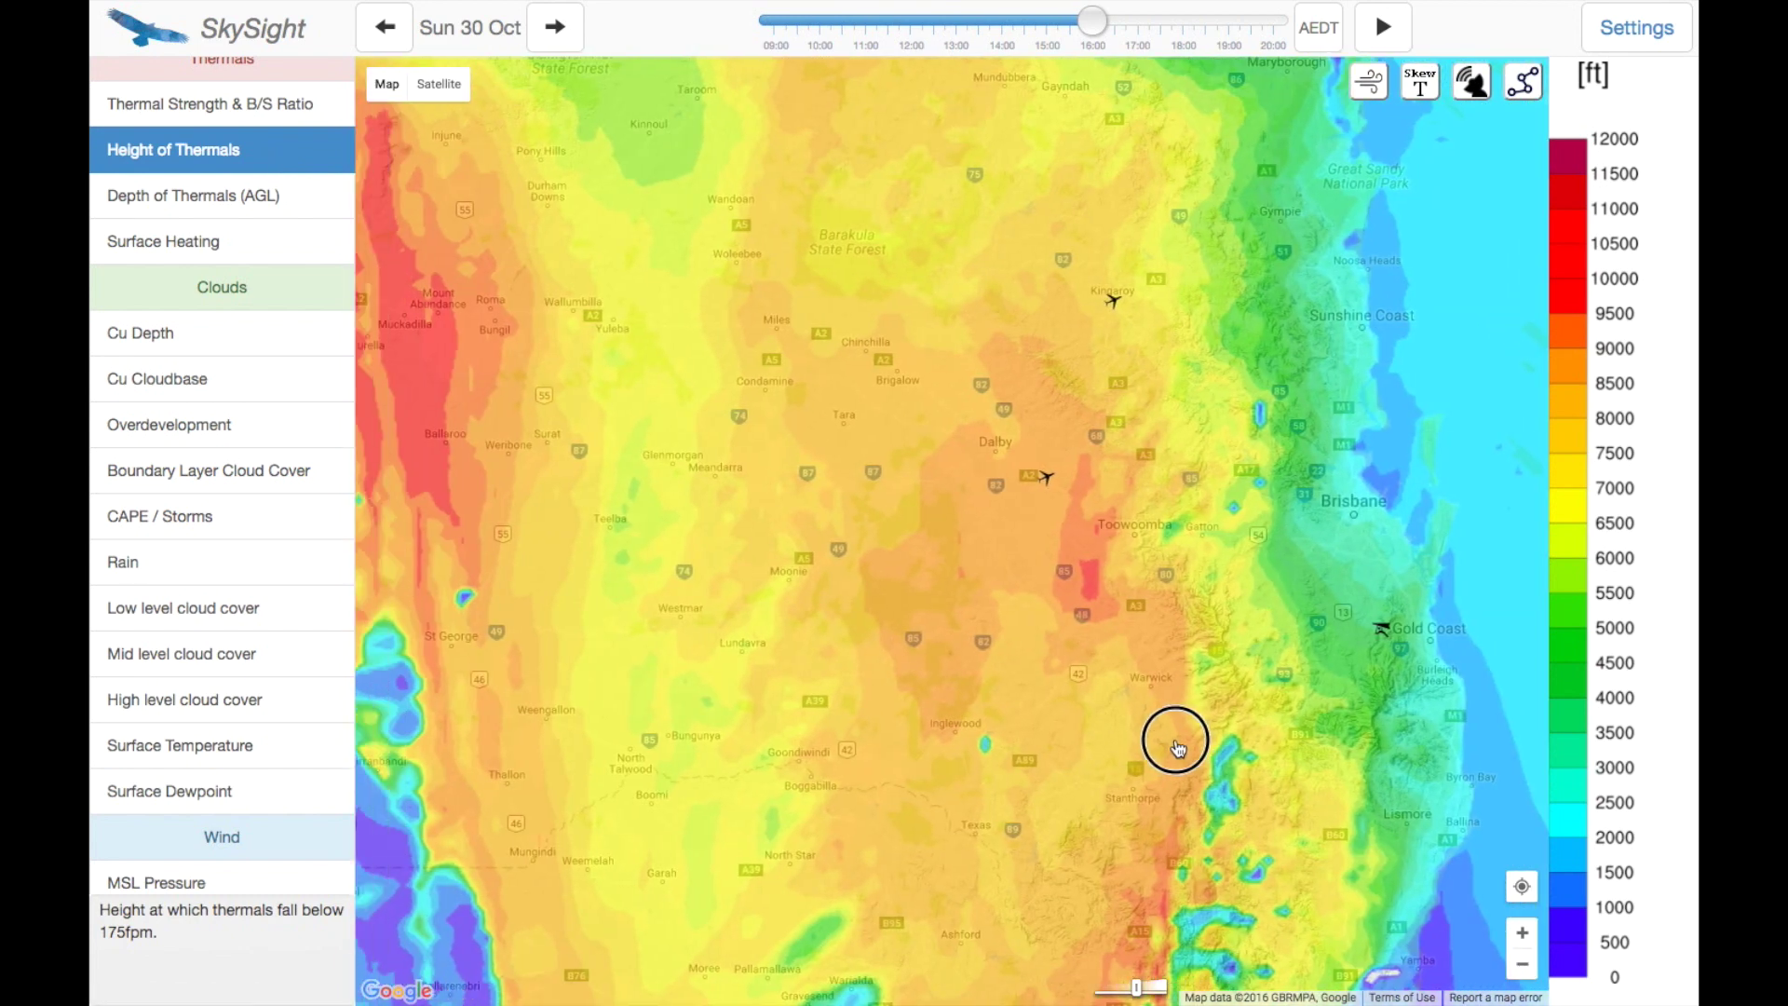
{"action": "left_click_drag", "start_coordinate": [1169, 739], "coordinate": [1205, 412]}
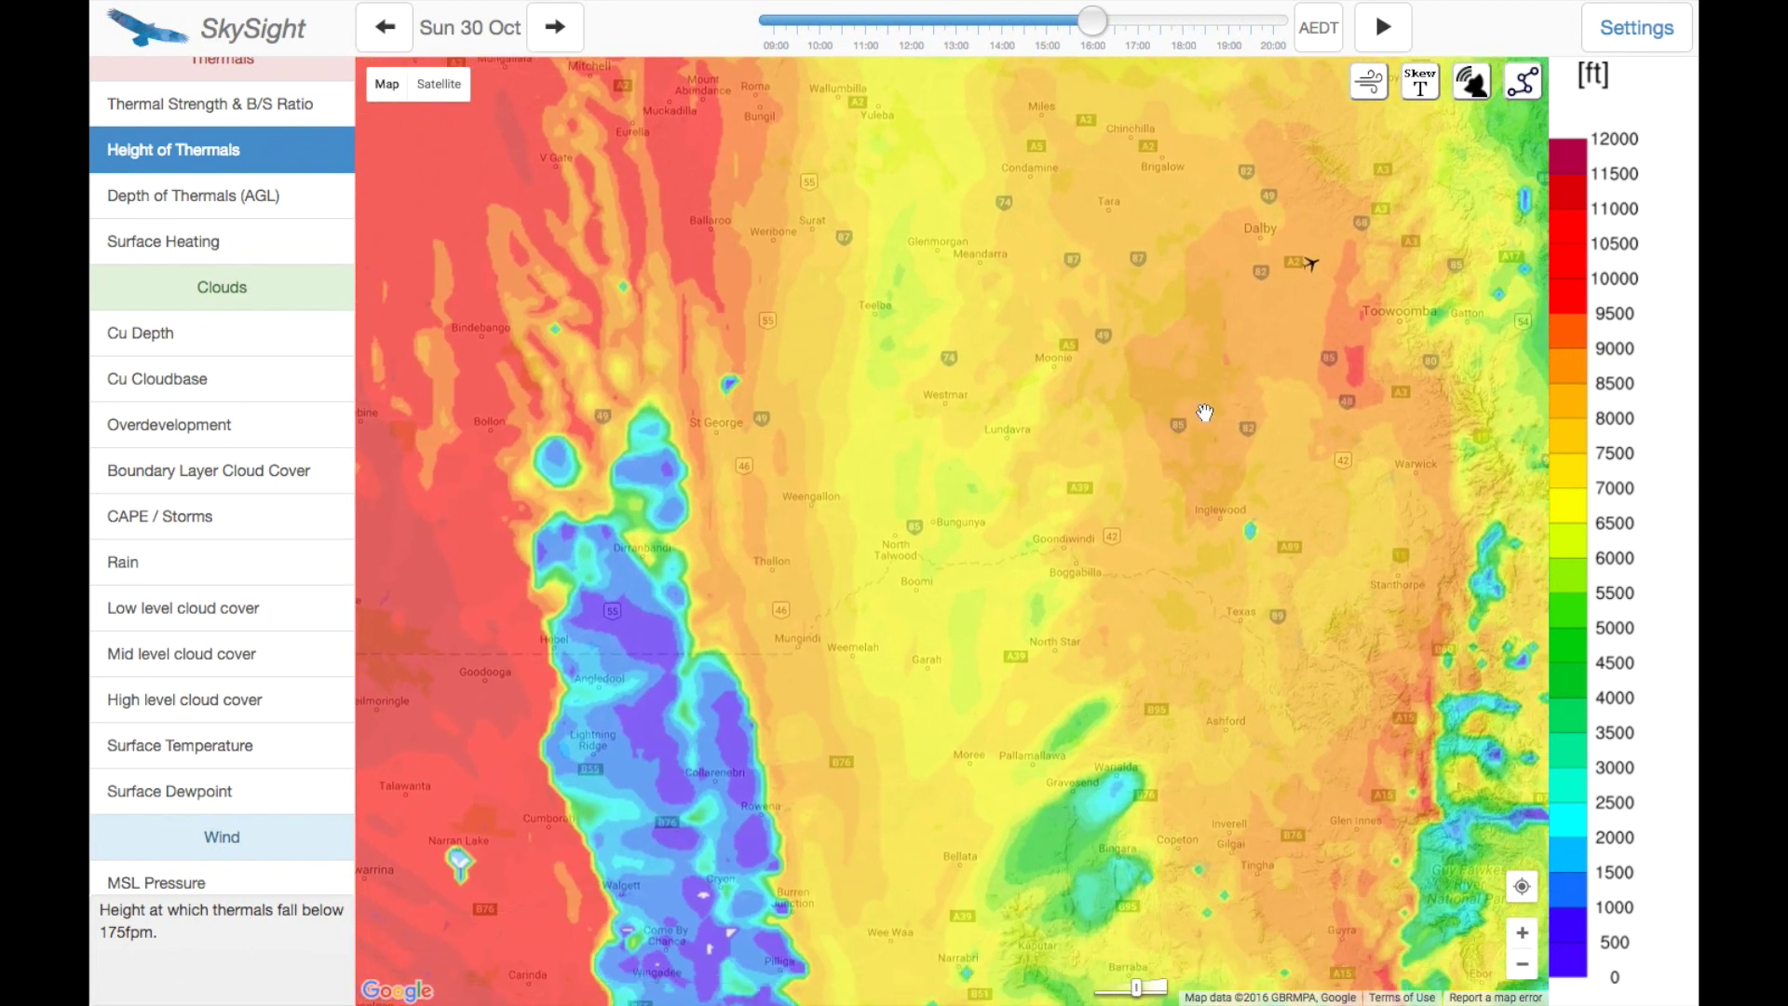
{"action": "left_click", "coordinate": [1521, 965]}
{"action": "left_click_drag", "start_coordinate": [1361, 831], "coordinate": [1361, 700]}
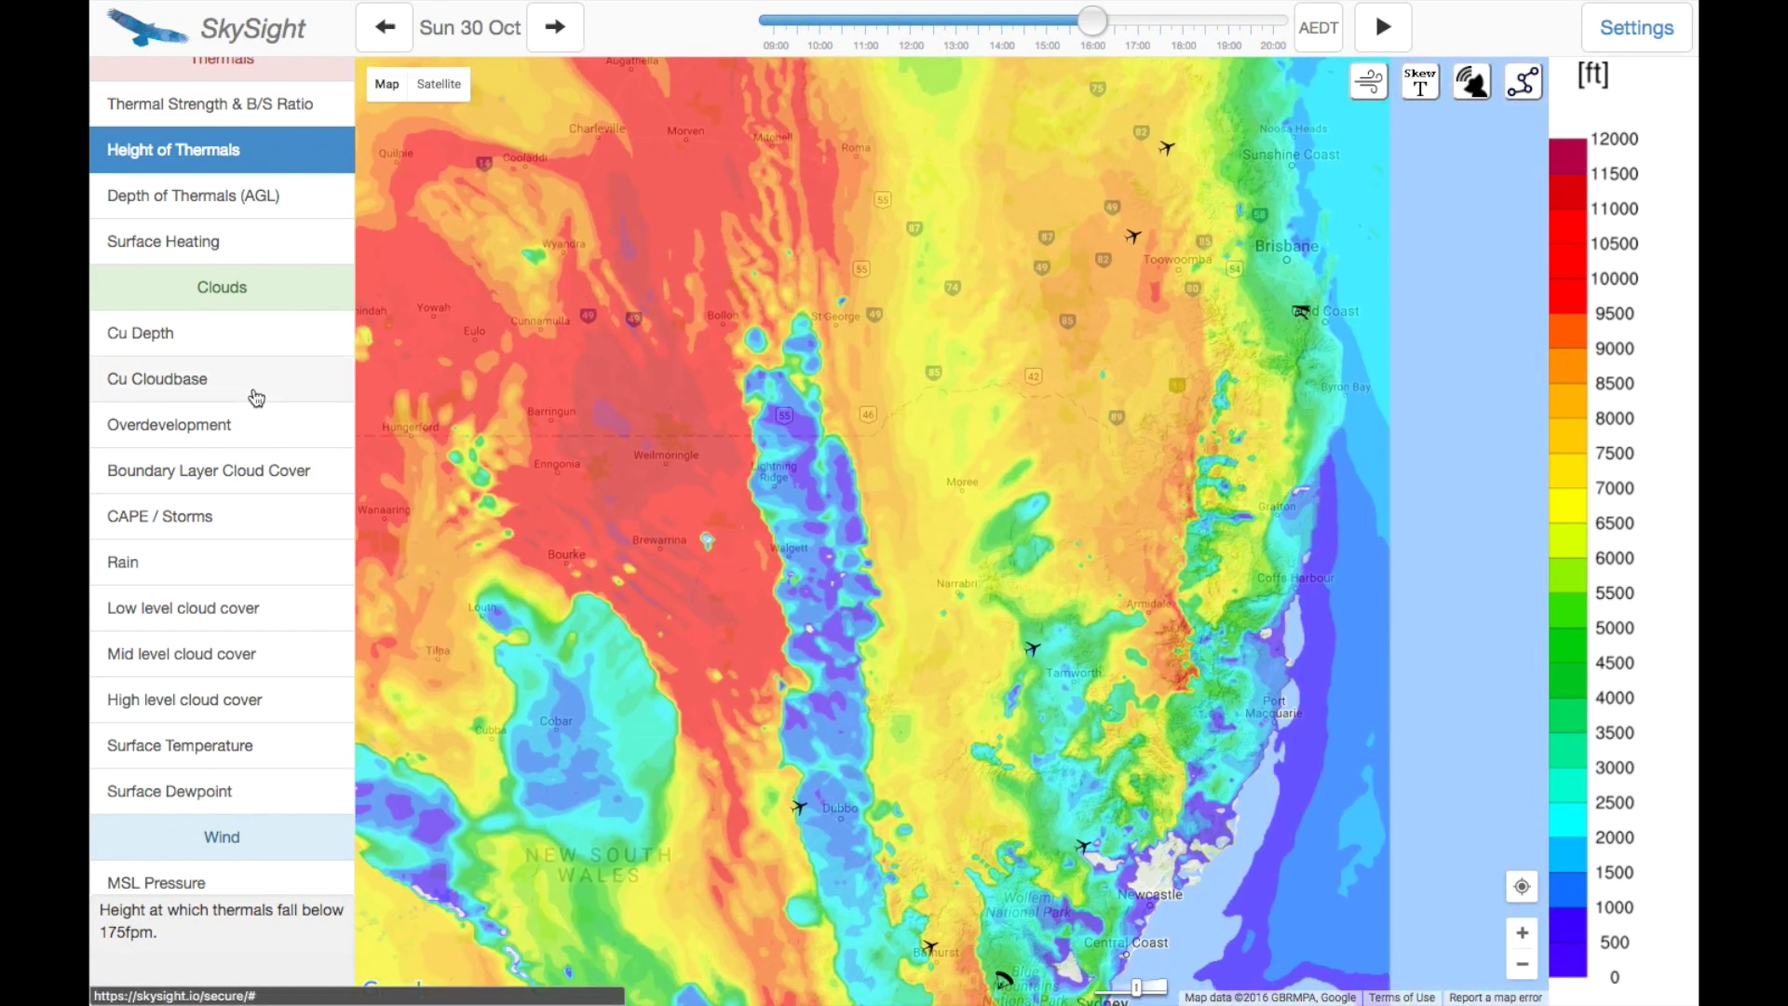
Step: Display Overdevelopment across Queensland and New South Wales and step it from 13:30 to 16:00
{"action": "left_click", "coordinate": [250, 422]}
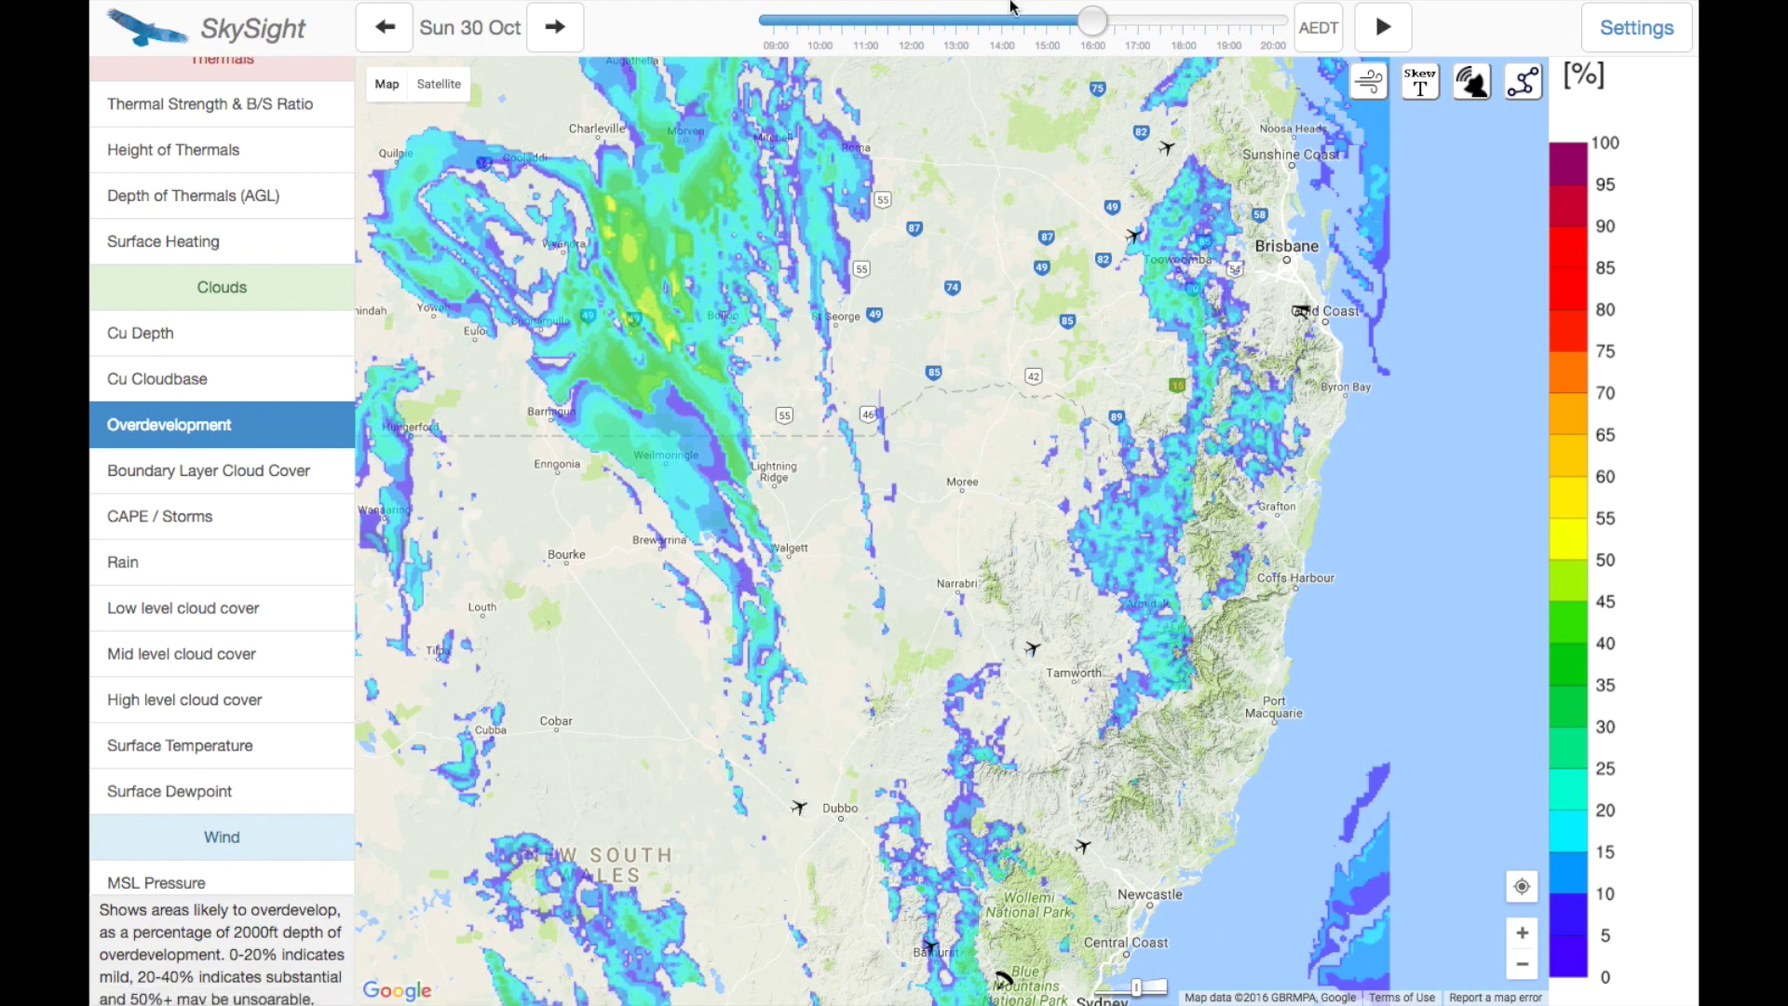
{"action": "left_click", "coordinate": [975, 28]}
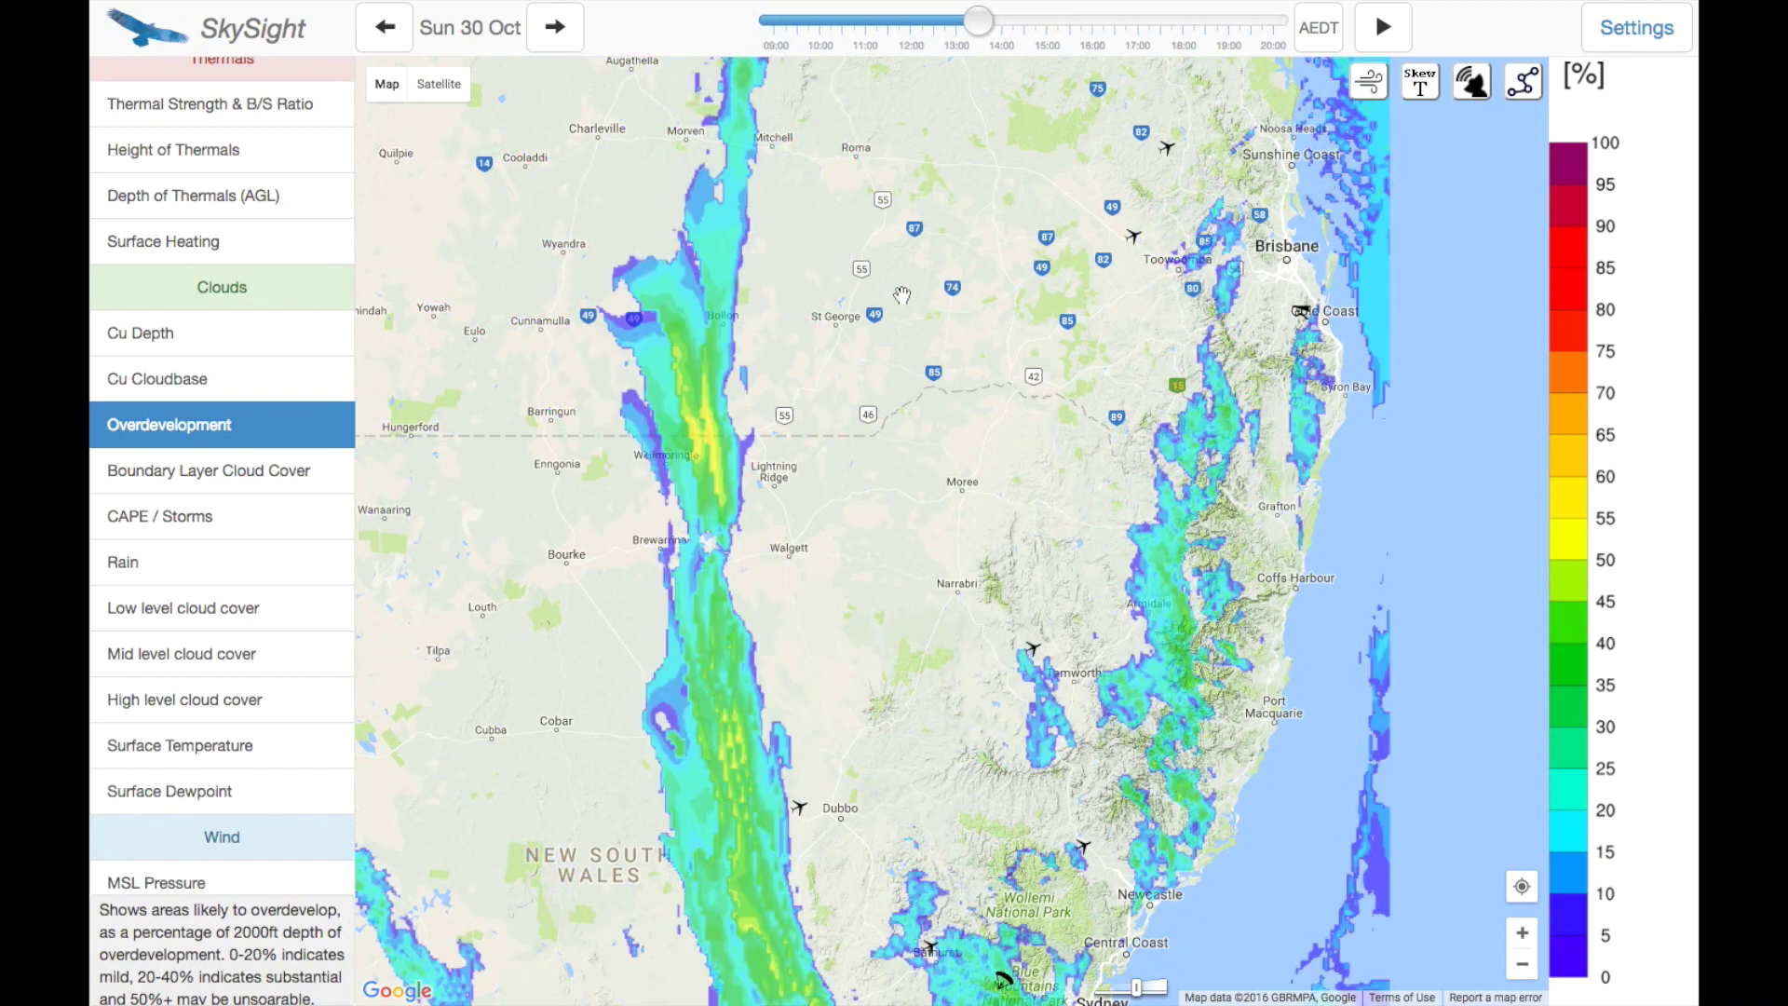
{"action": "key", "text": "Right"}
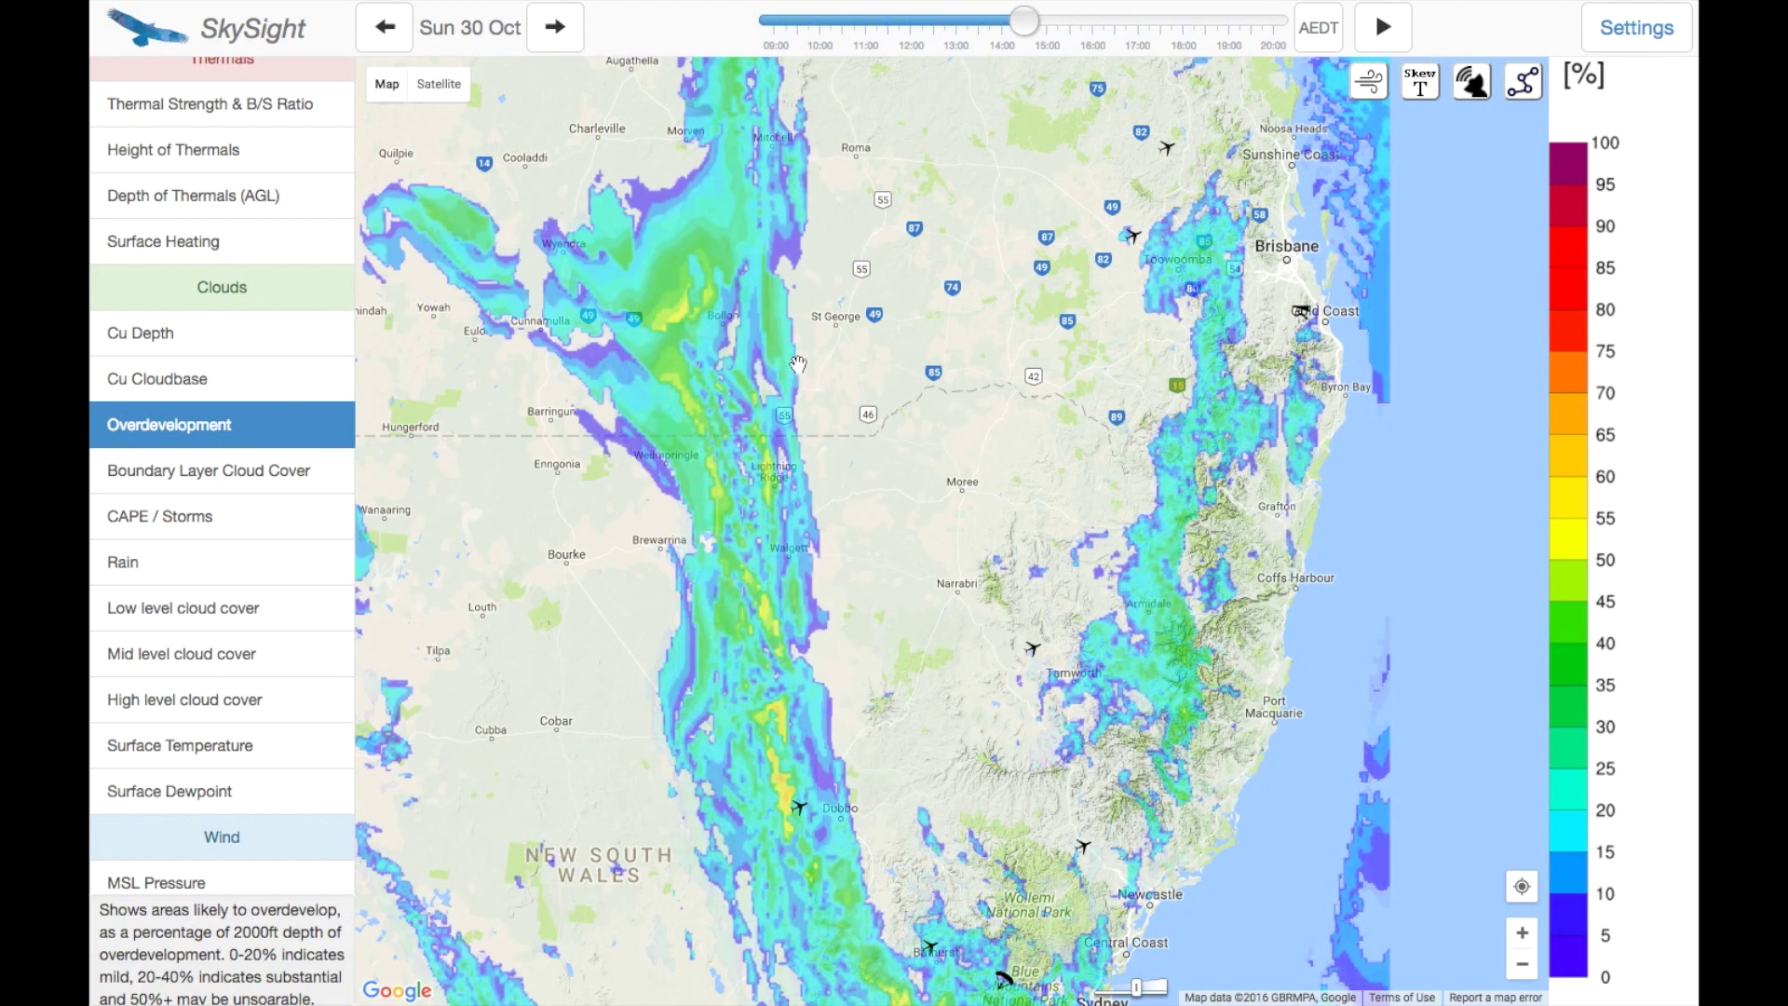
{"action": "key", "text": "Right"}
{"action": "key", "text": "Right"}
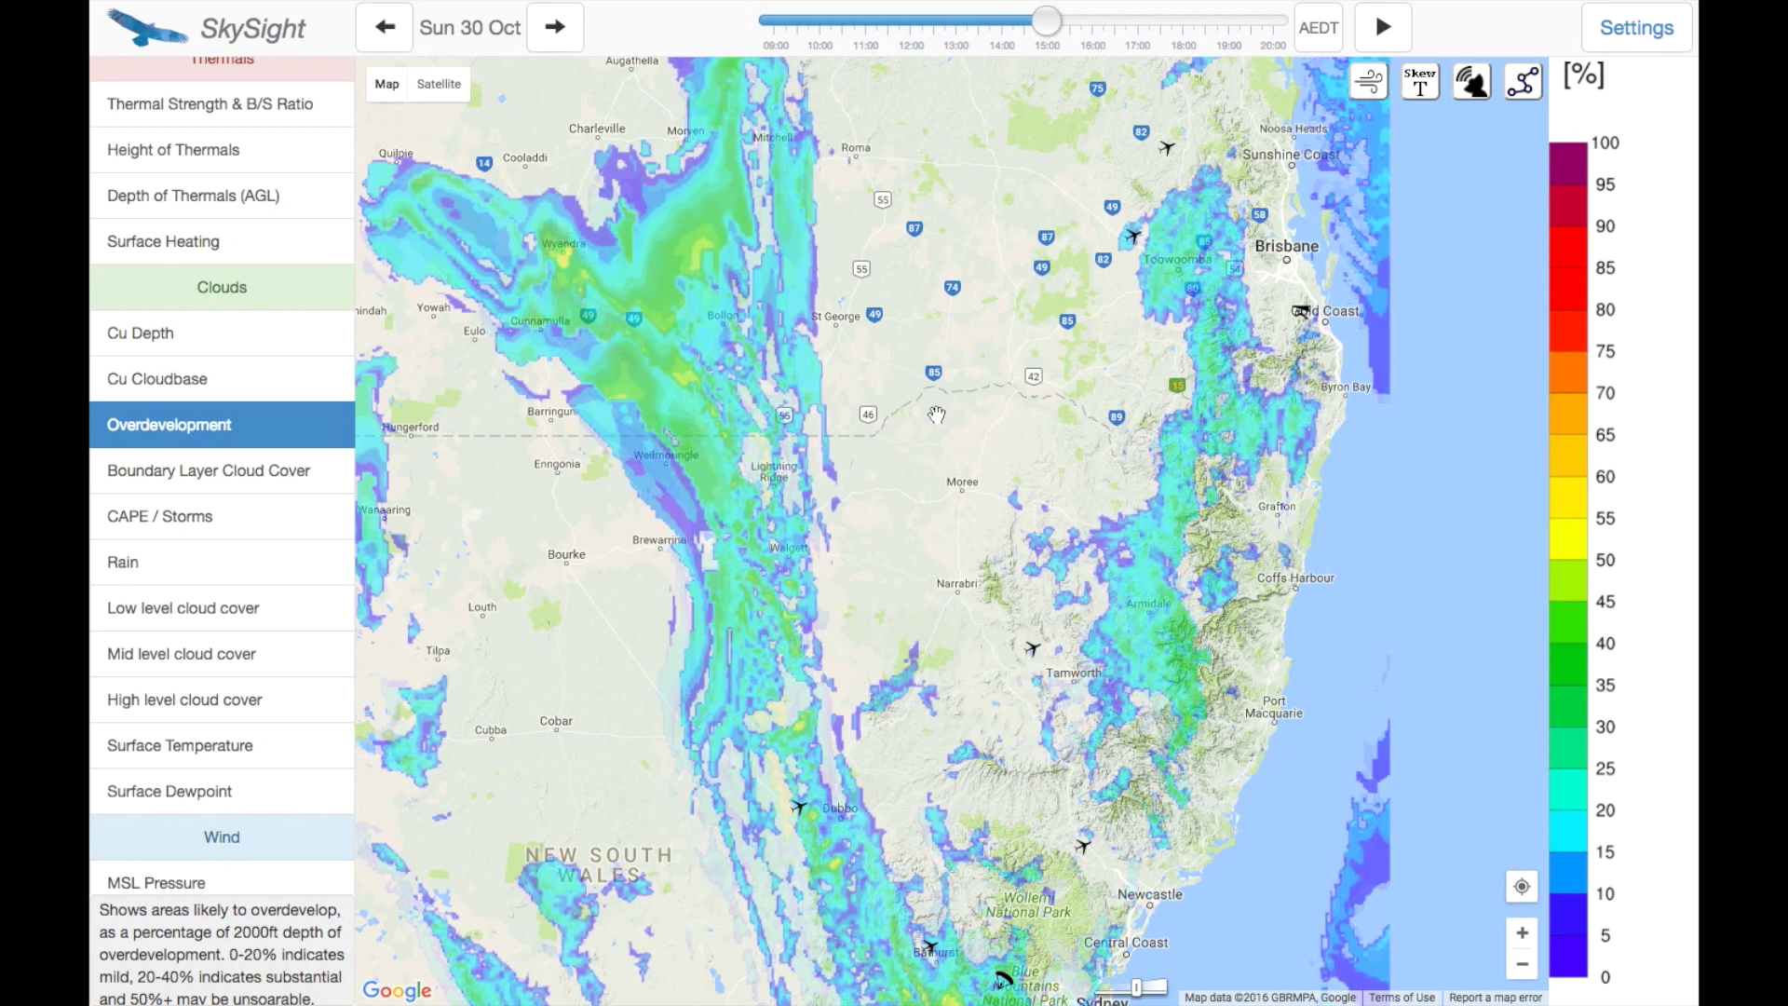
{"action": "key", "text": "Right"}
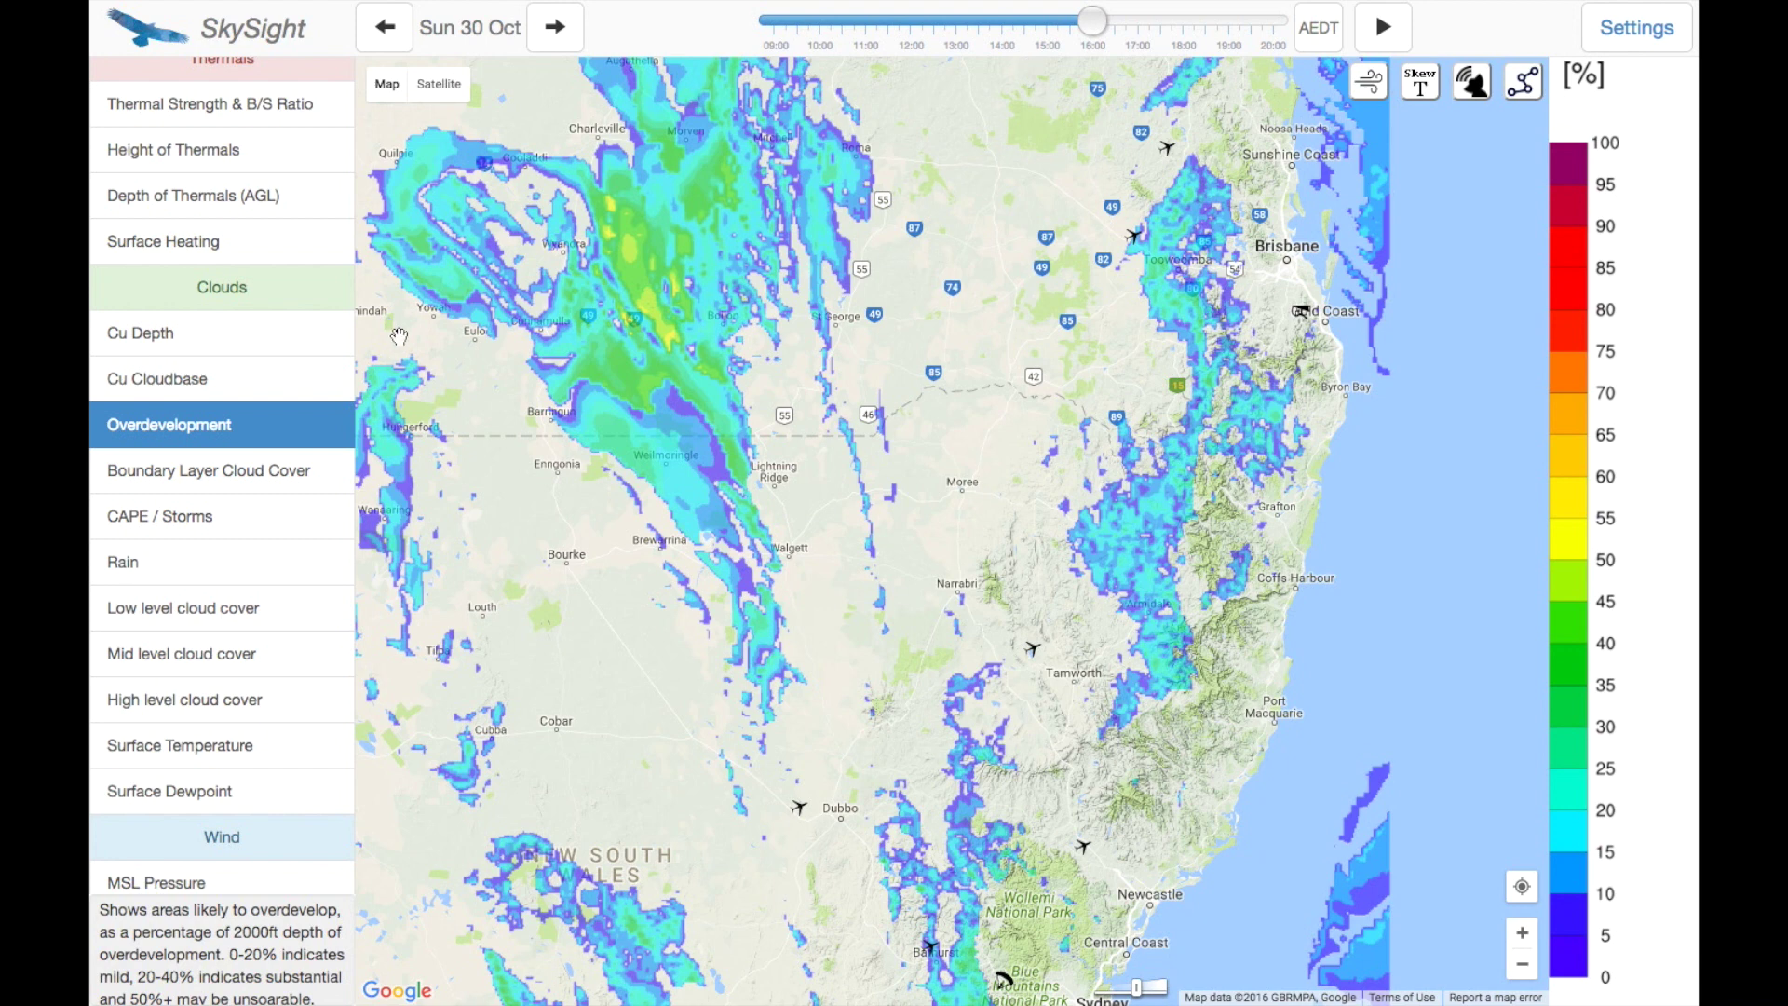
Step: Check Height of Thermals southwest of Dalby at 16:00, and examine Cu Cloudbase around Cunnamulla, Bourke and Walgett
{"action": "left_click", "coordinate": [200, 152]}
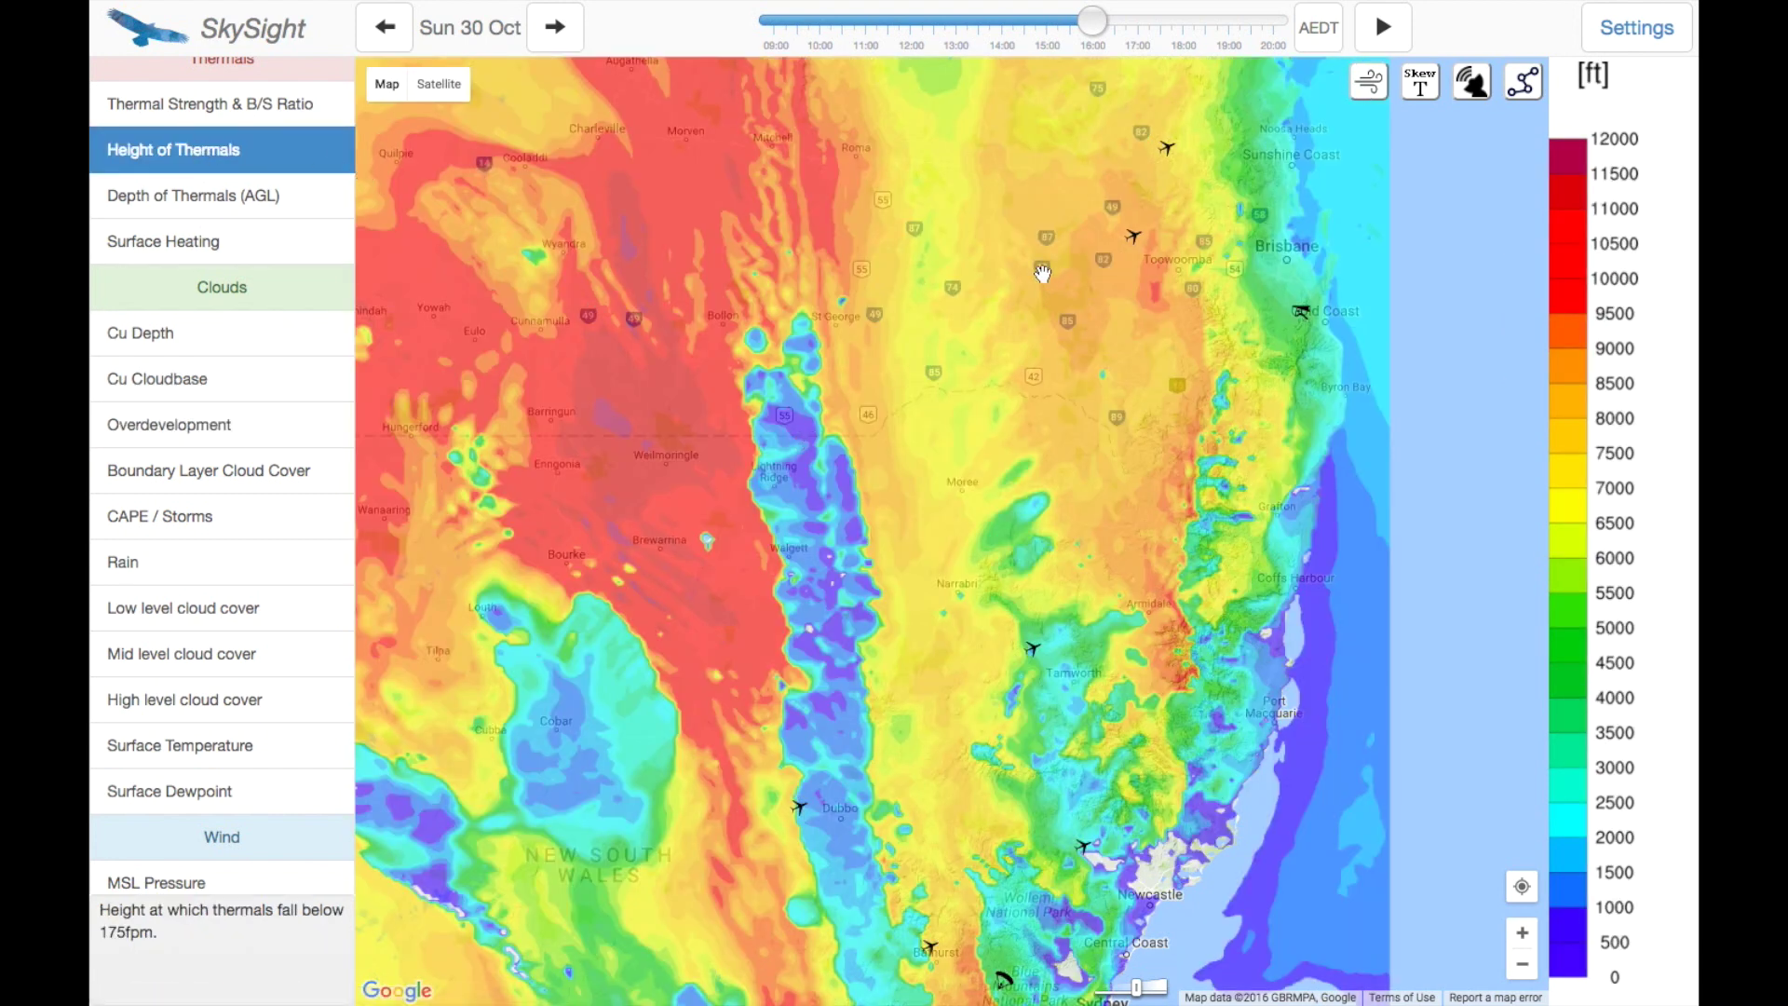
{"action": "scroll", "coordinate": [1005, 280], "scroll_direction": "up", "scroll_amount": 1}
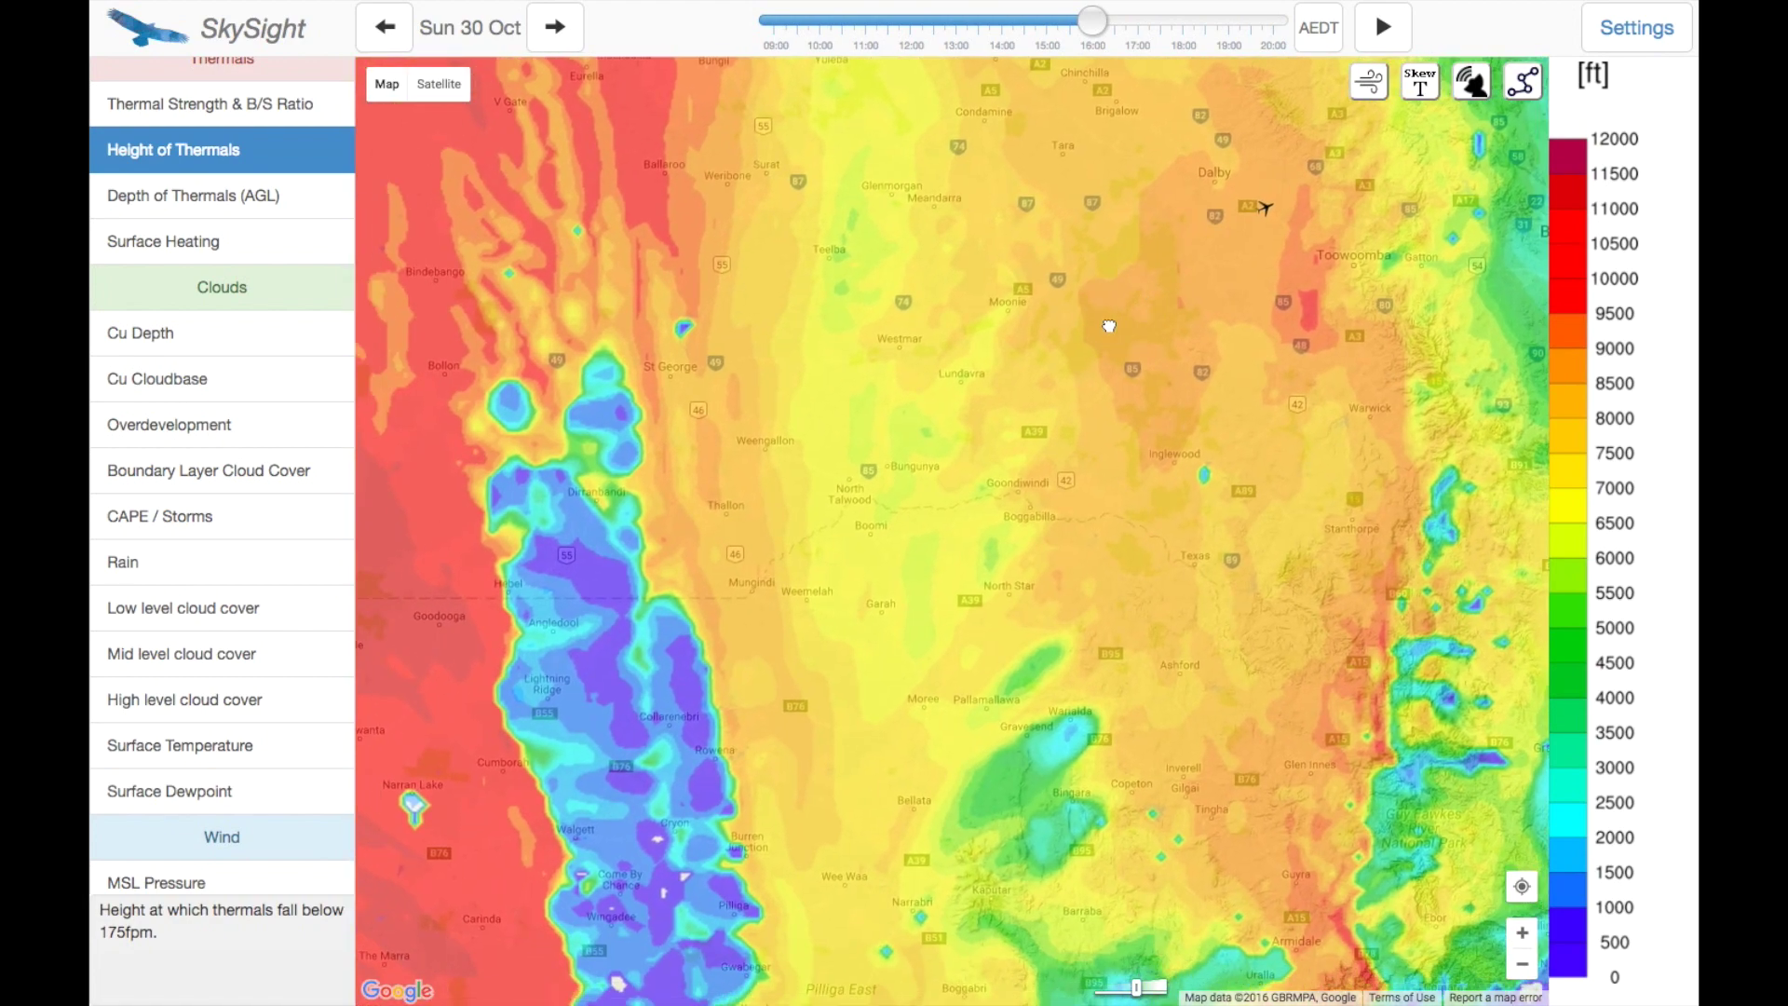
{"action": "left_click", "coordinate": [279, 378]}
{"action": "left_click_drag", "start_coordinate": [373, 378], "coordinate": [1070, 311]}
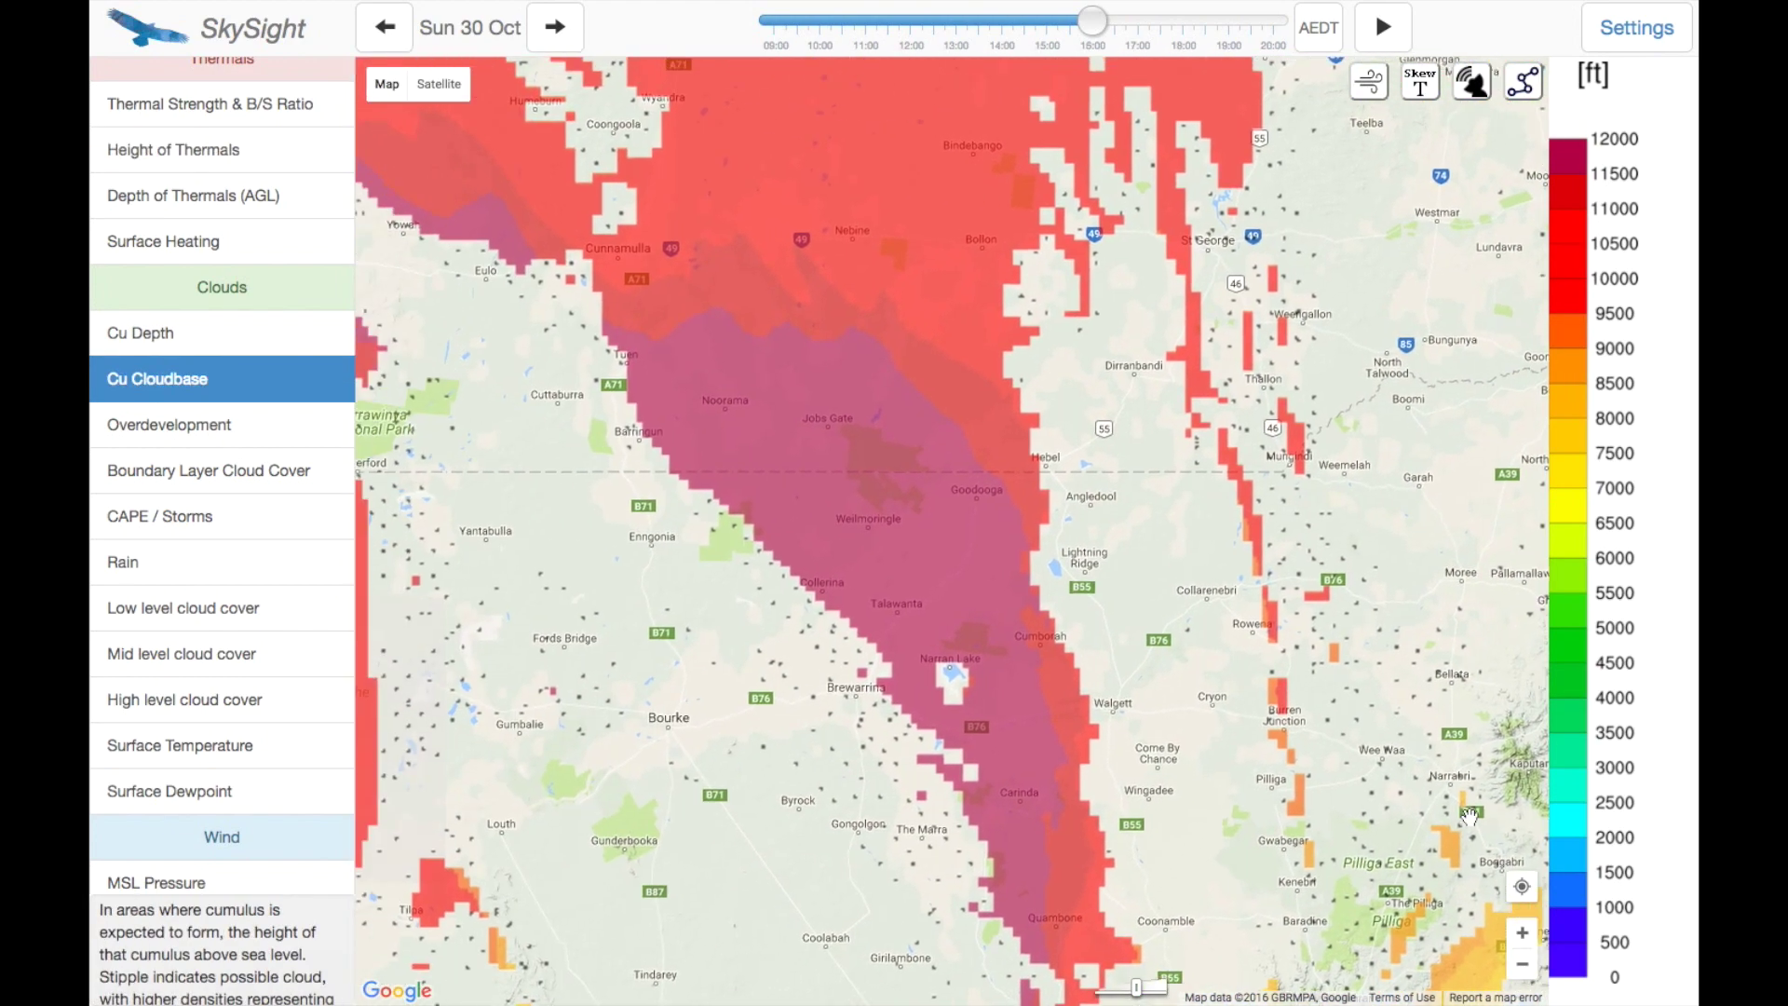
{"action": "left_click", "coordinate": [1522, 963]}
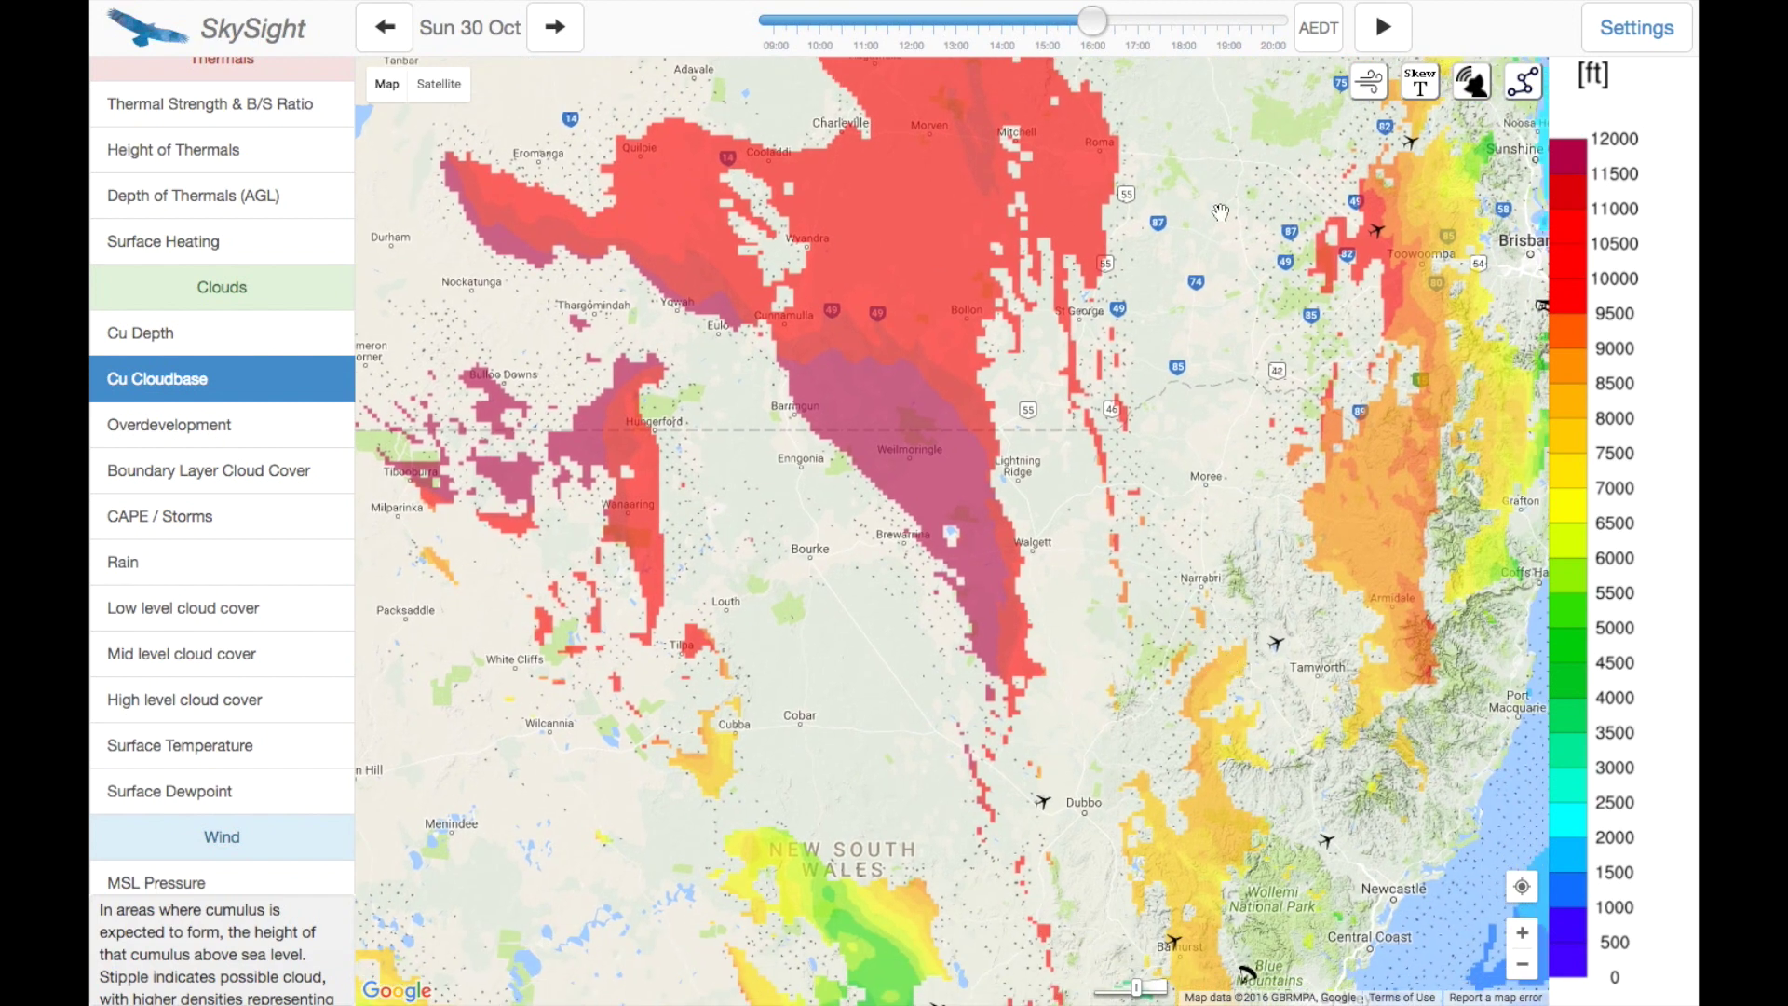
Step: Set the forecast time to 12:30 and step Cu Cloudbase to 15:00
{"action": "left_click", "coordinate": [936, 25]}
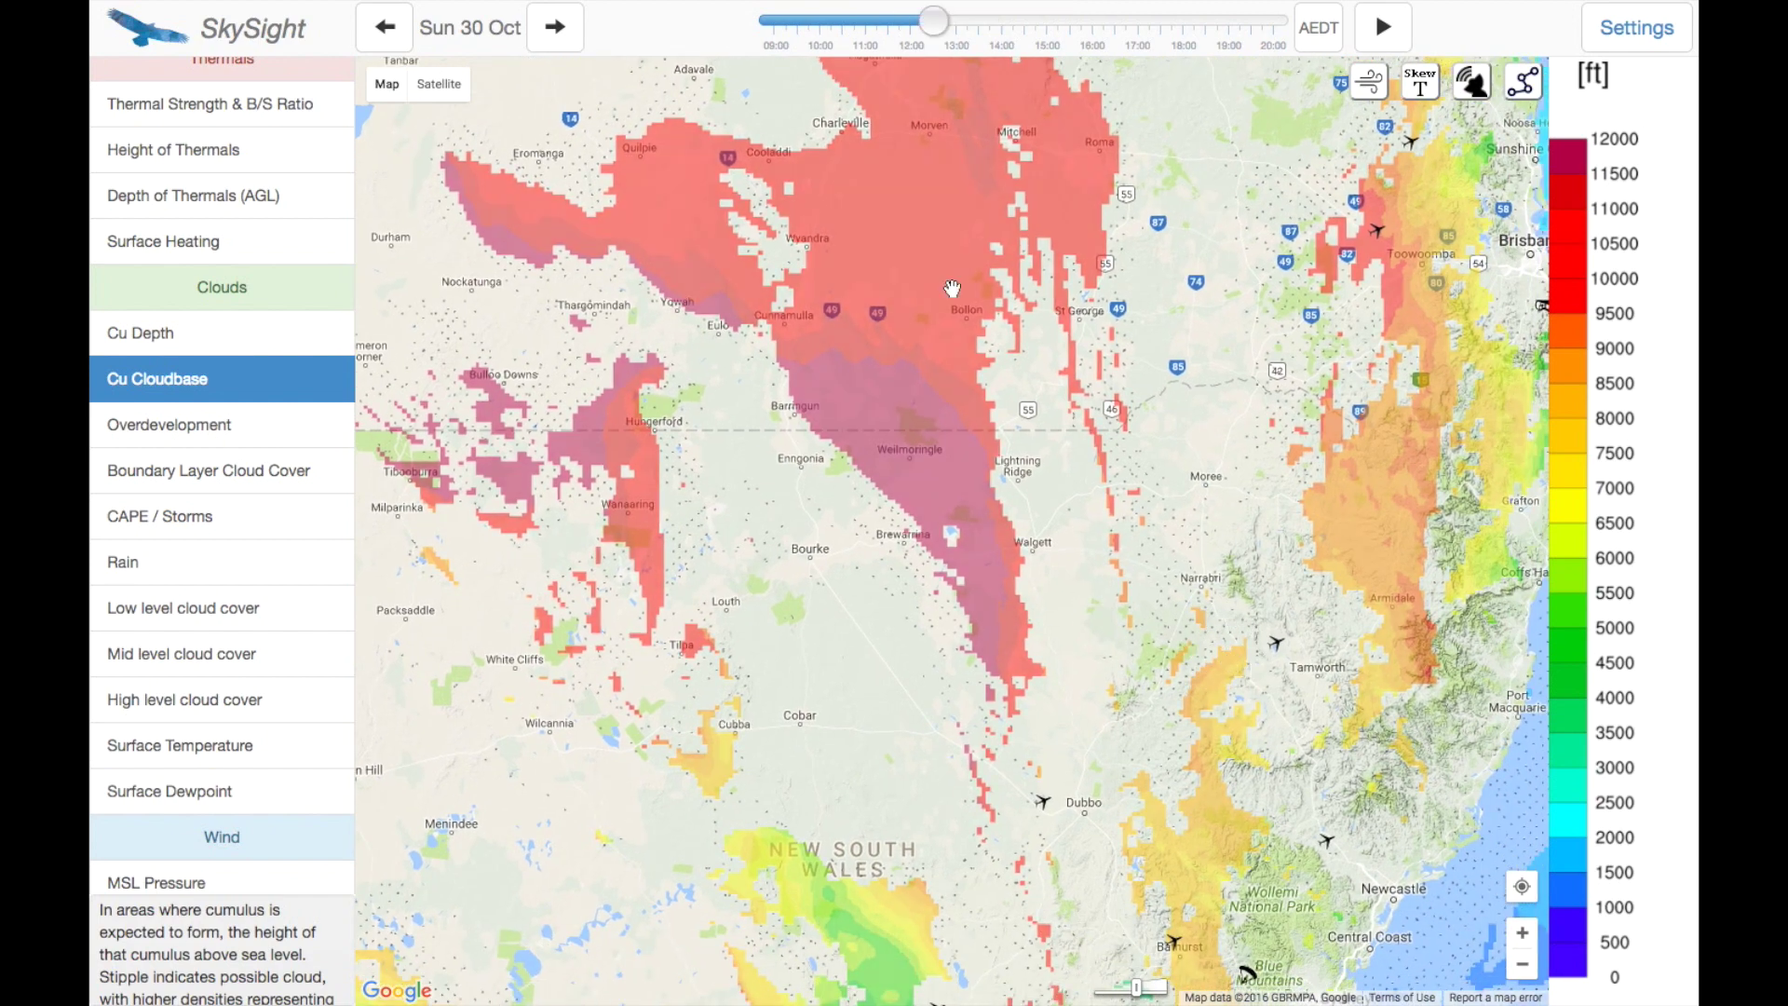
{"action": "key", "text": "Right"}
{"action": "key", "text": "Right"}
{"action": "key", "text": "Right"}
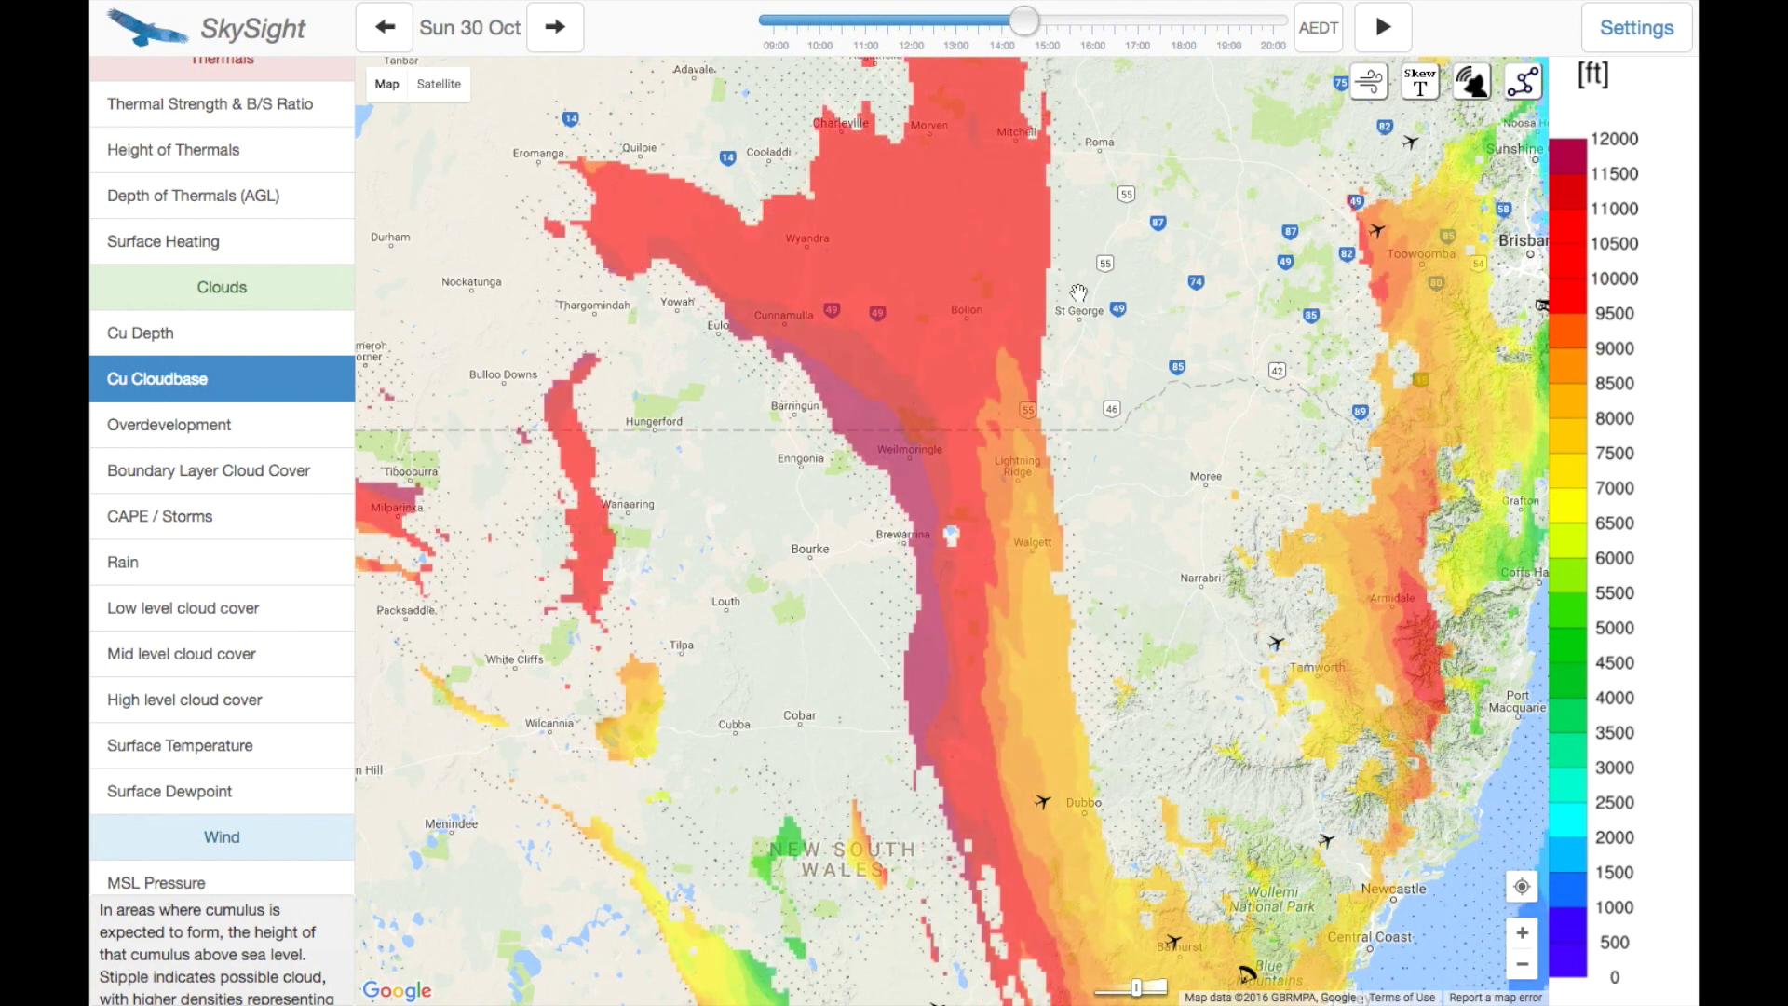
{"action": "key", "text": "Right"}
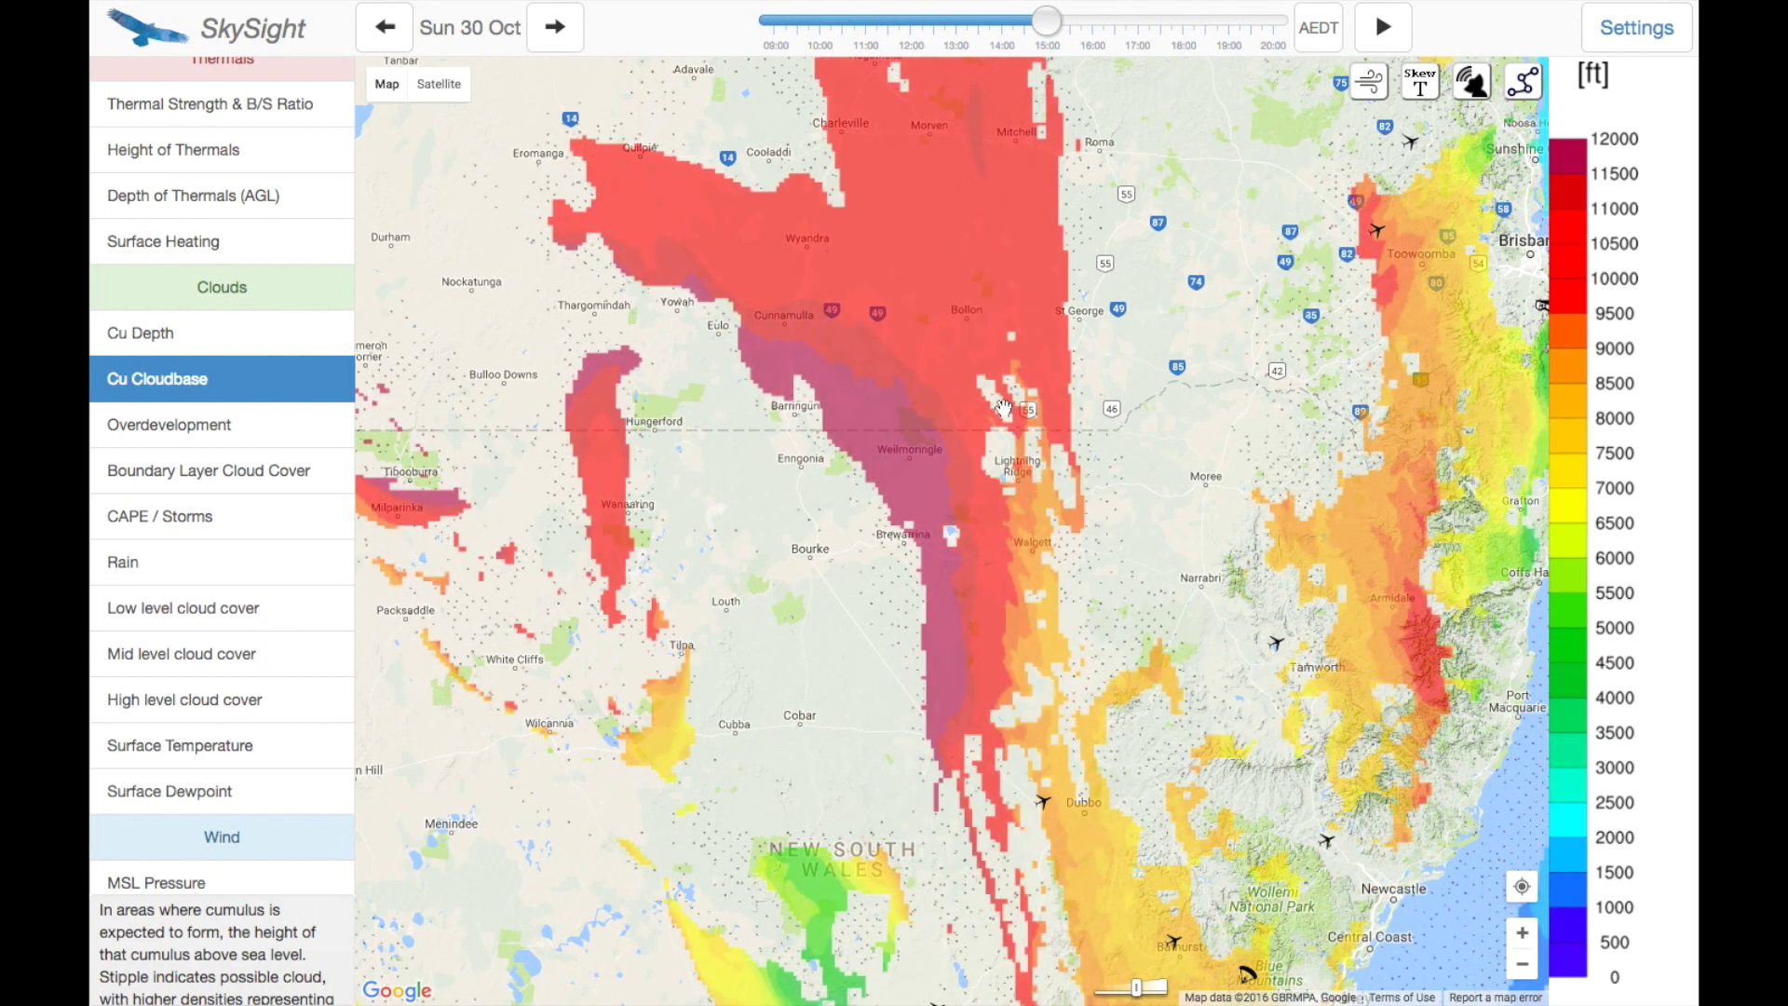
Step: Check Overdevelopment at 15:00, and step Height of Thermals over the same region to 16:00
{"action": "key", "text": "Down"}
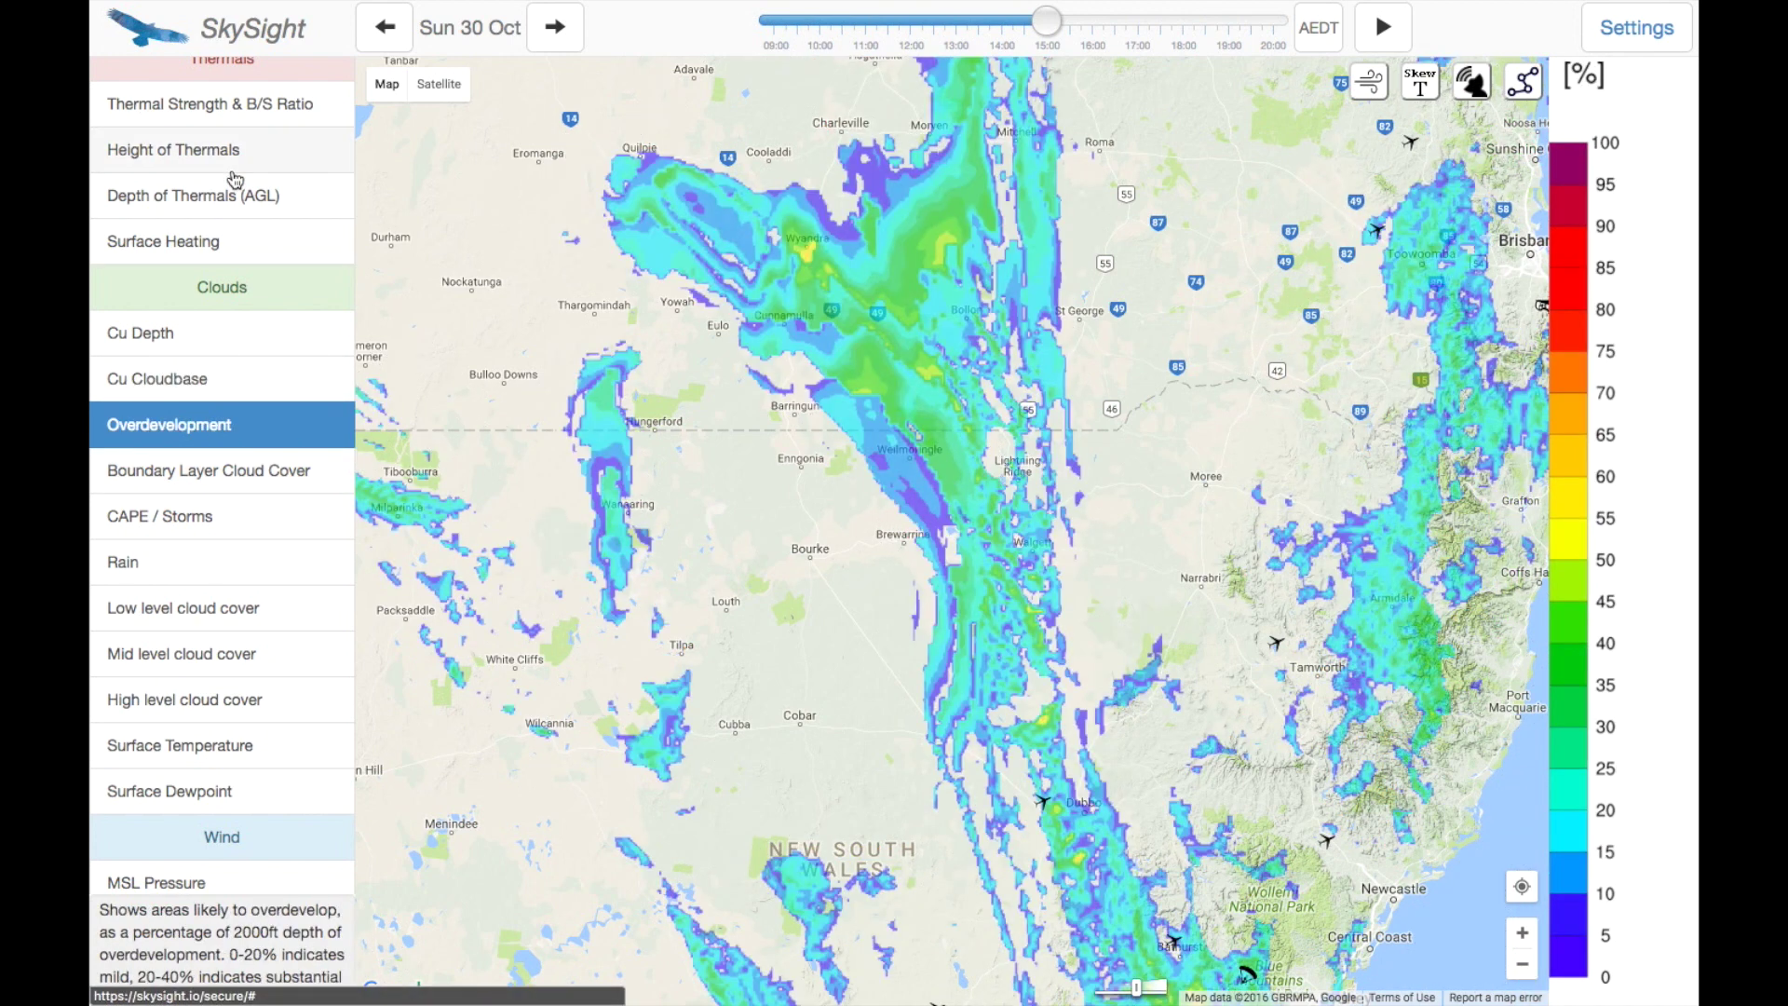
{"action": "left_click", "coordinate": [280, 154]}
{"action": "key", "text": "Right"}
{"action": "key", "text": "Right"}
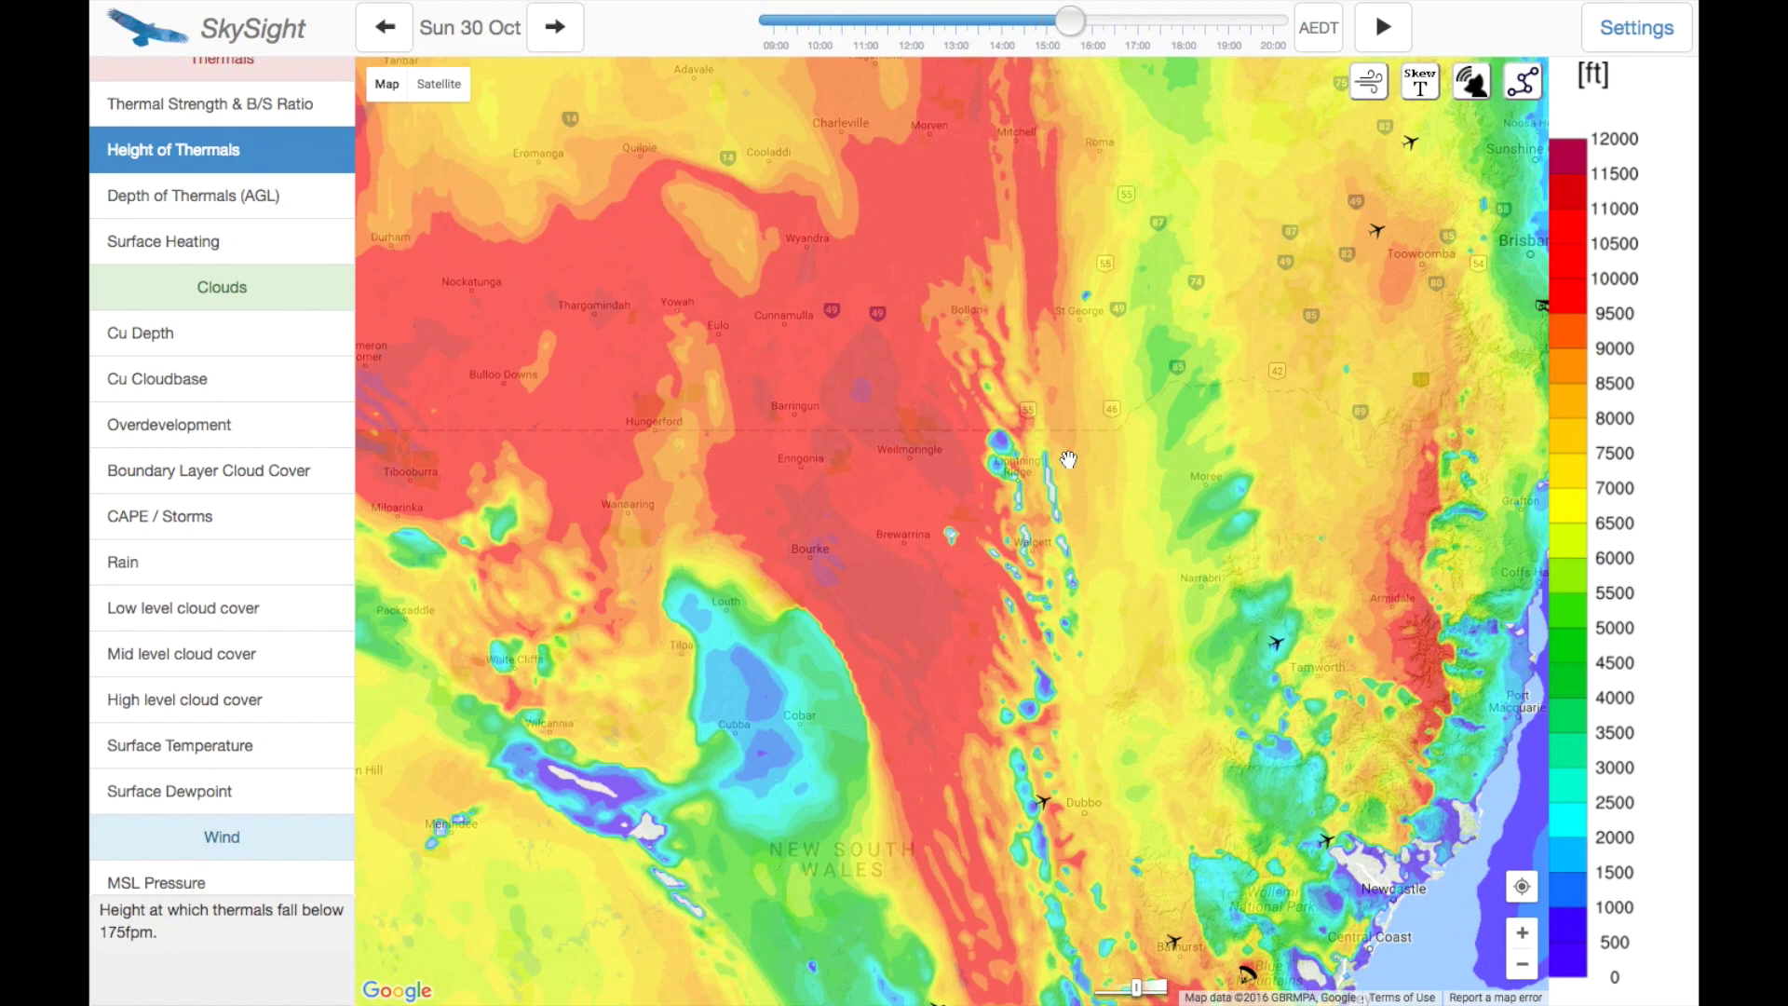
{"action": "key", "text": "Right"}
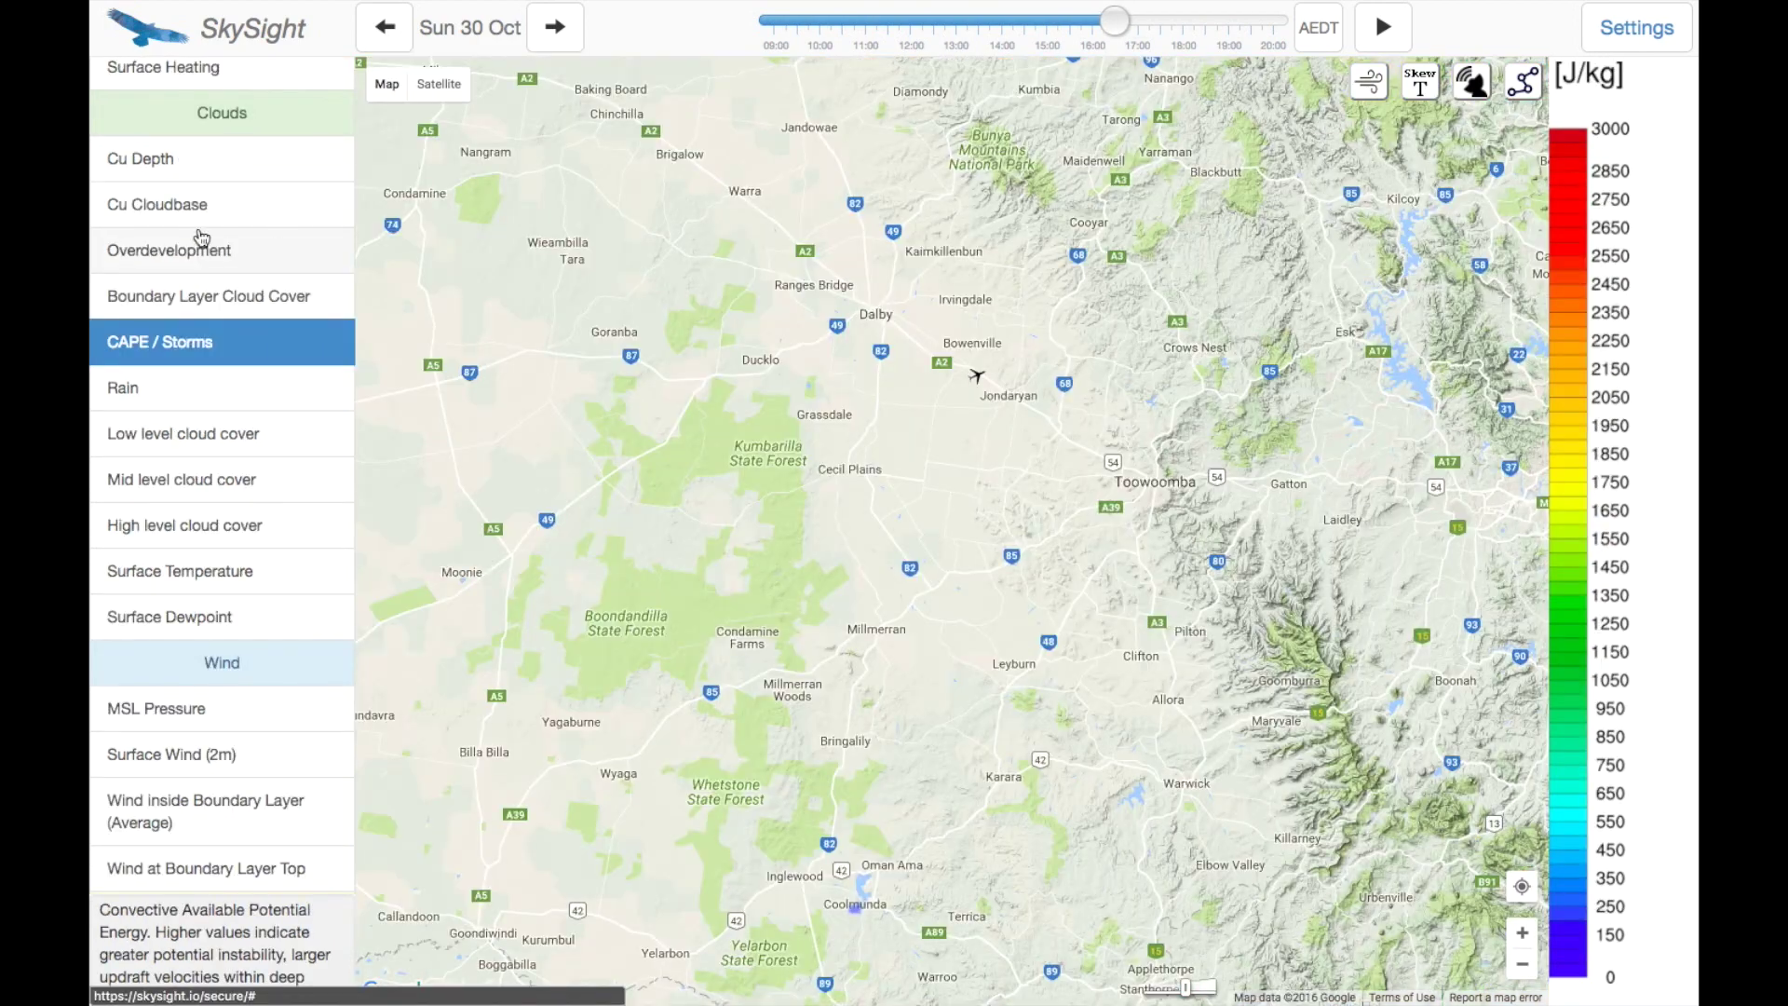
Step: Check Cu Cloudbase around Jondaryan at 16:30, and examine CAPE / Storms from Toowoomba south to Sydney
{"action": "left_click", "coordinate": [177, 221]}
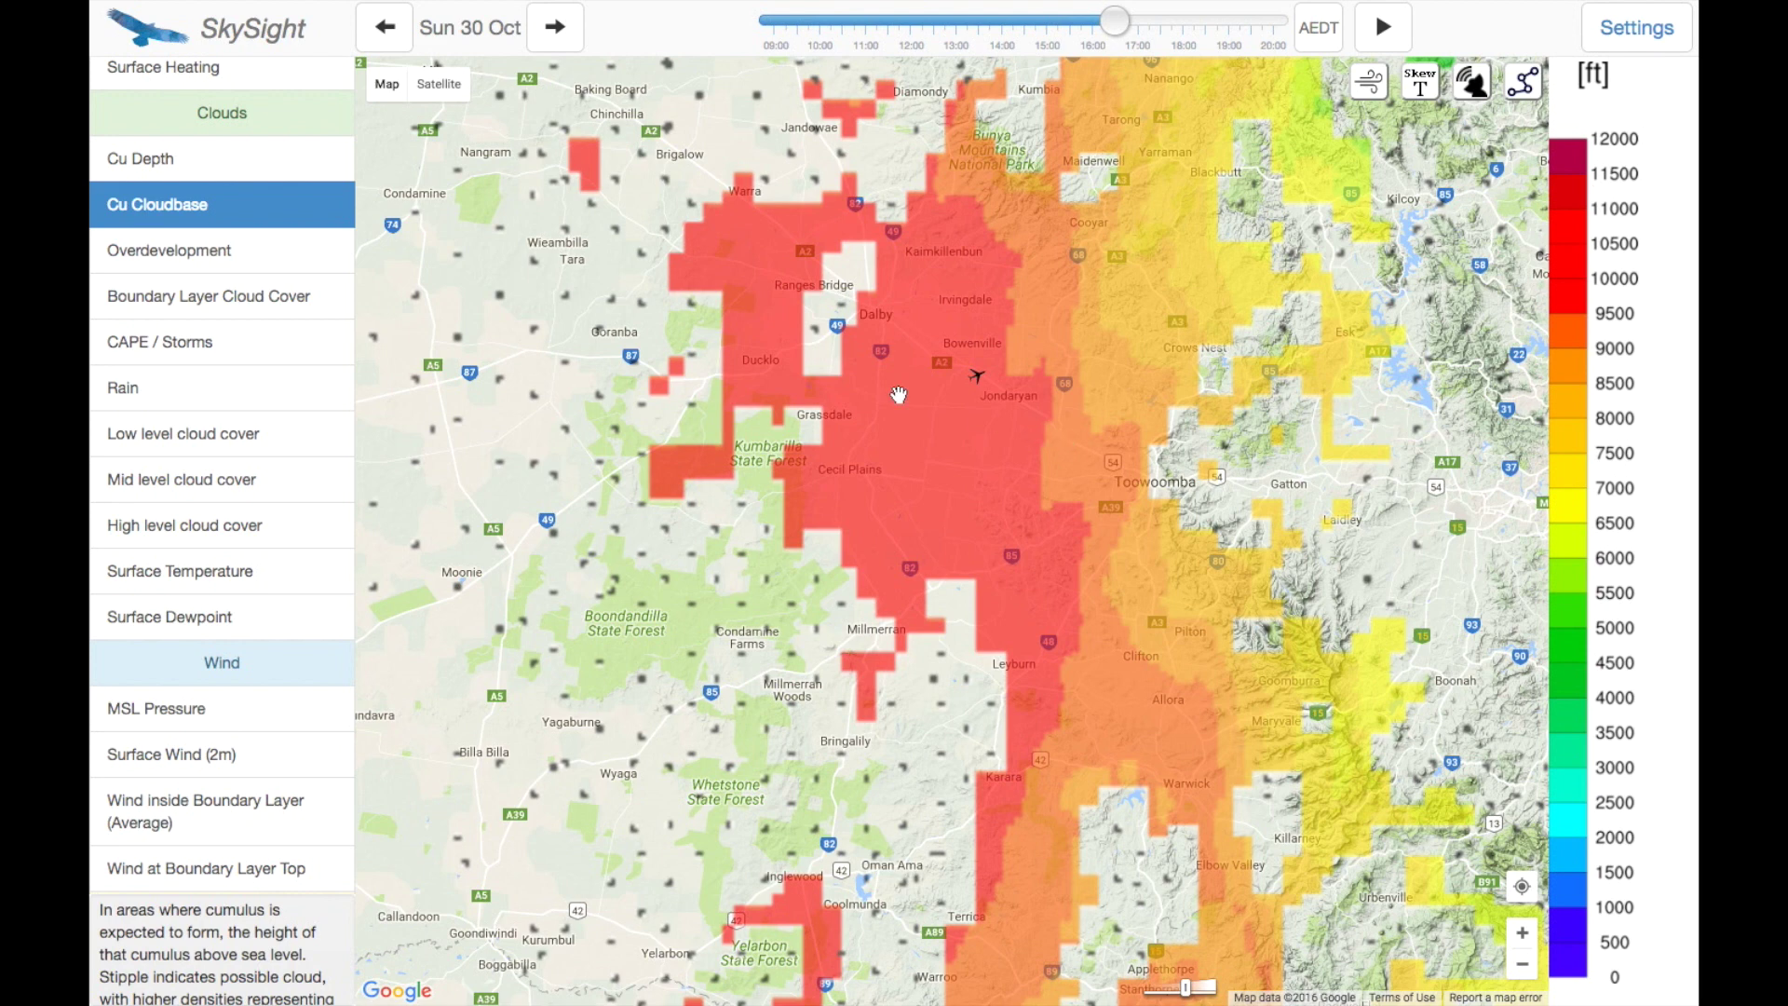
{"action": "left_click", "coordinate": [239, 342]}
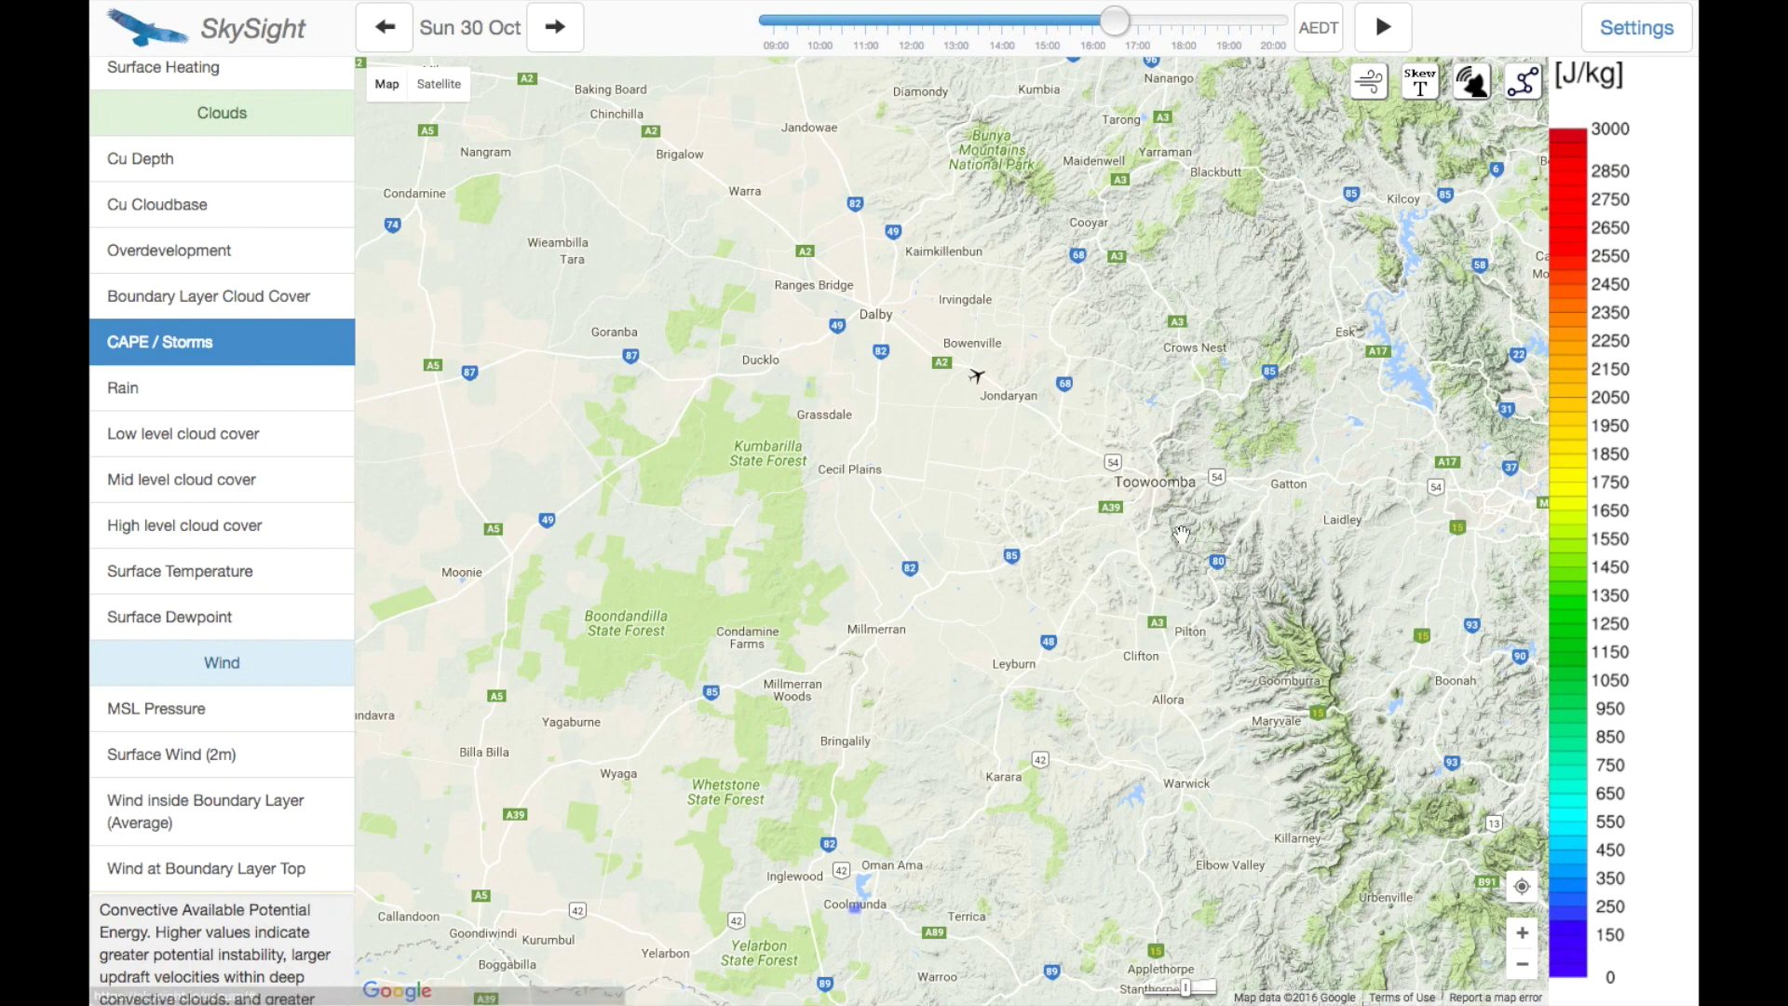
{"action": "left_click_drag", "start_coordinate": [1309, 527], "coordinate": [1253, 578]}
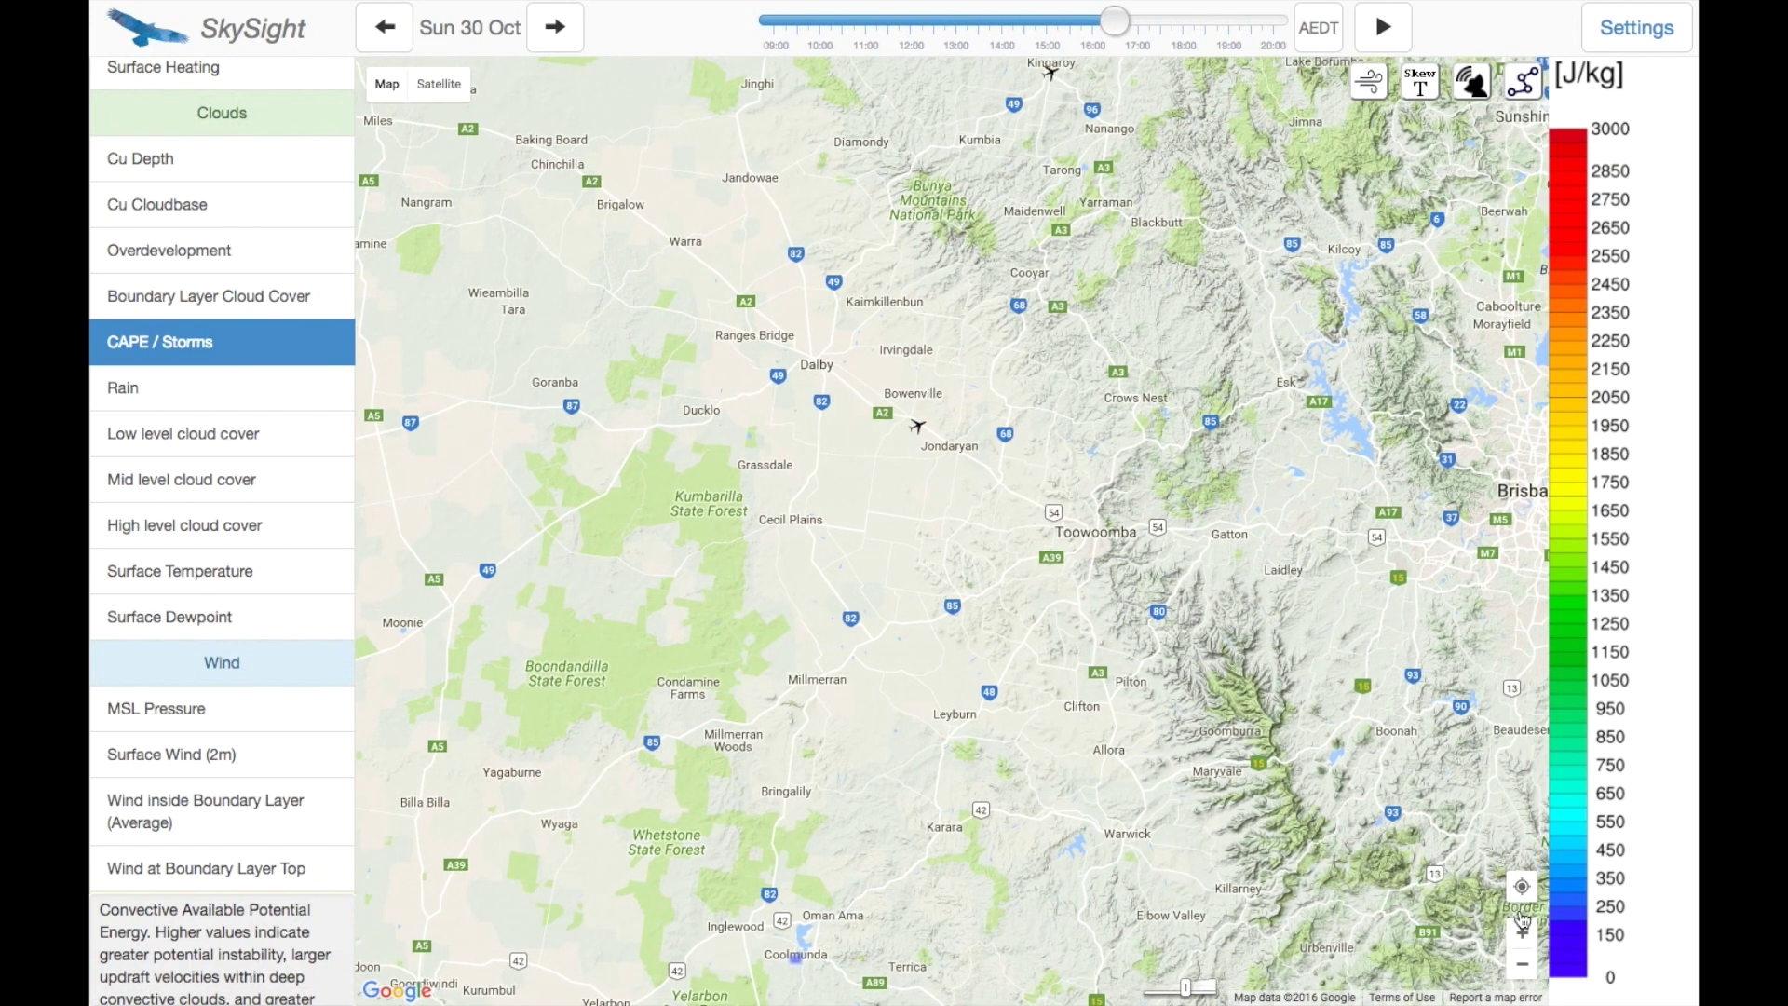
{"action": "left_click", "coordinate": [1521, 964]}
{"action": "left_click", "coordinate": [1522, 964]}
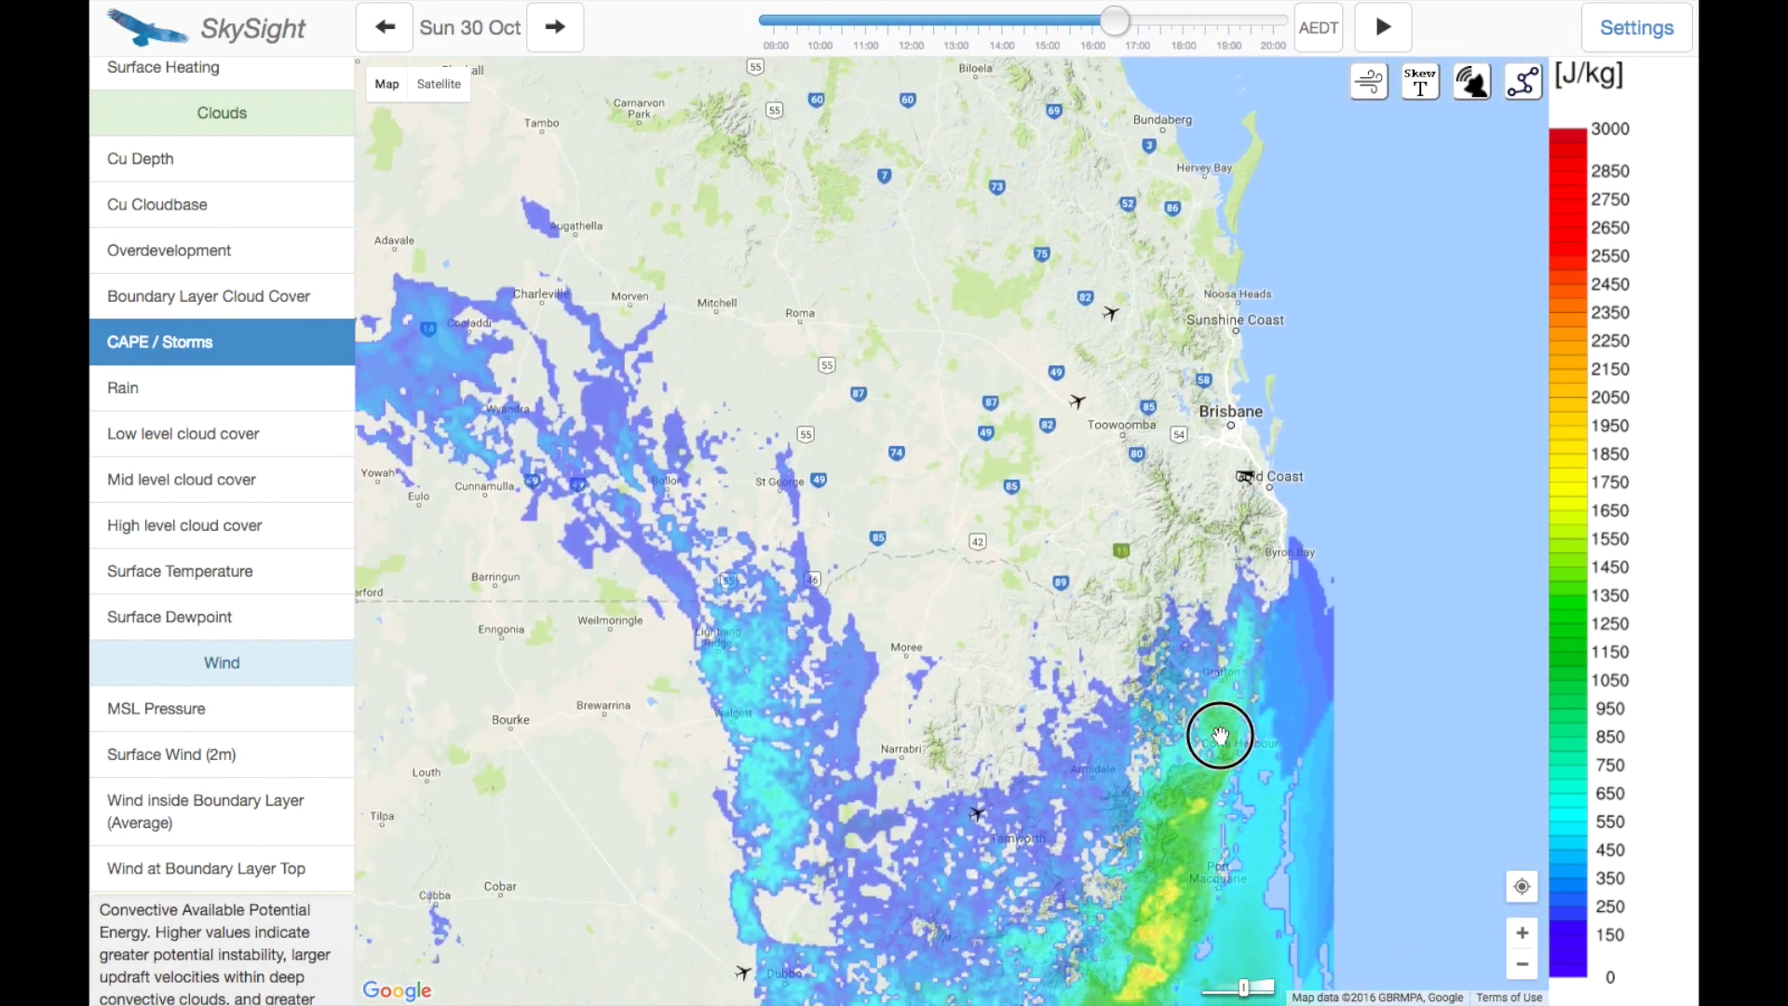
{"action": "left_click_drag", "start_coordinate": [1217, 730], "coordinate": [1252, 607]}
{"action": "left_click_drag", "start_coordinate": [880, 512], "coordinate": [996, 359]}
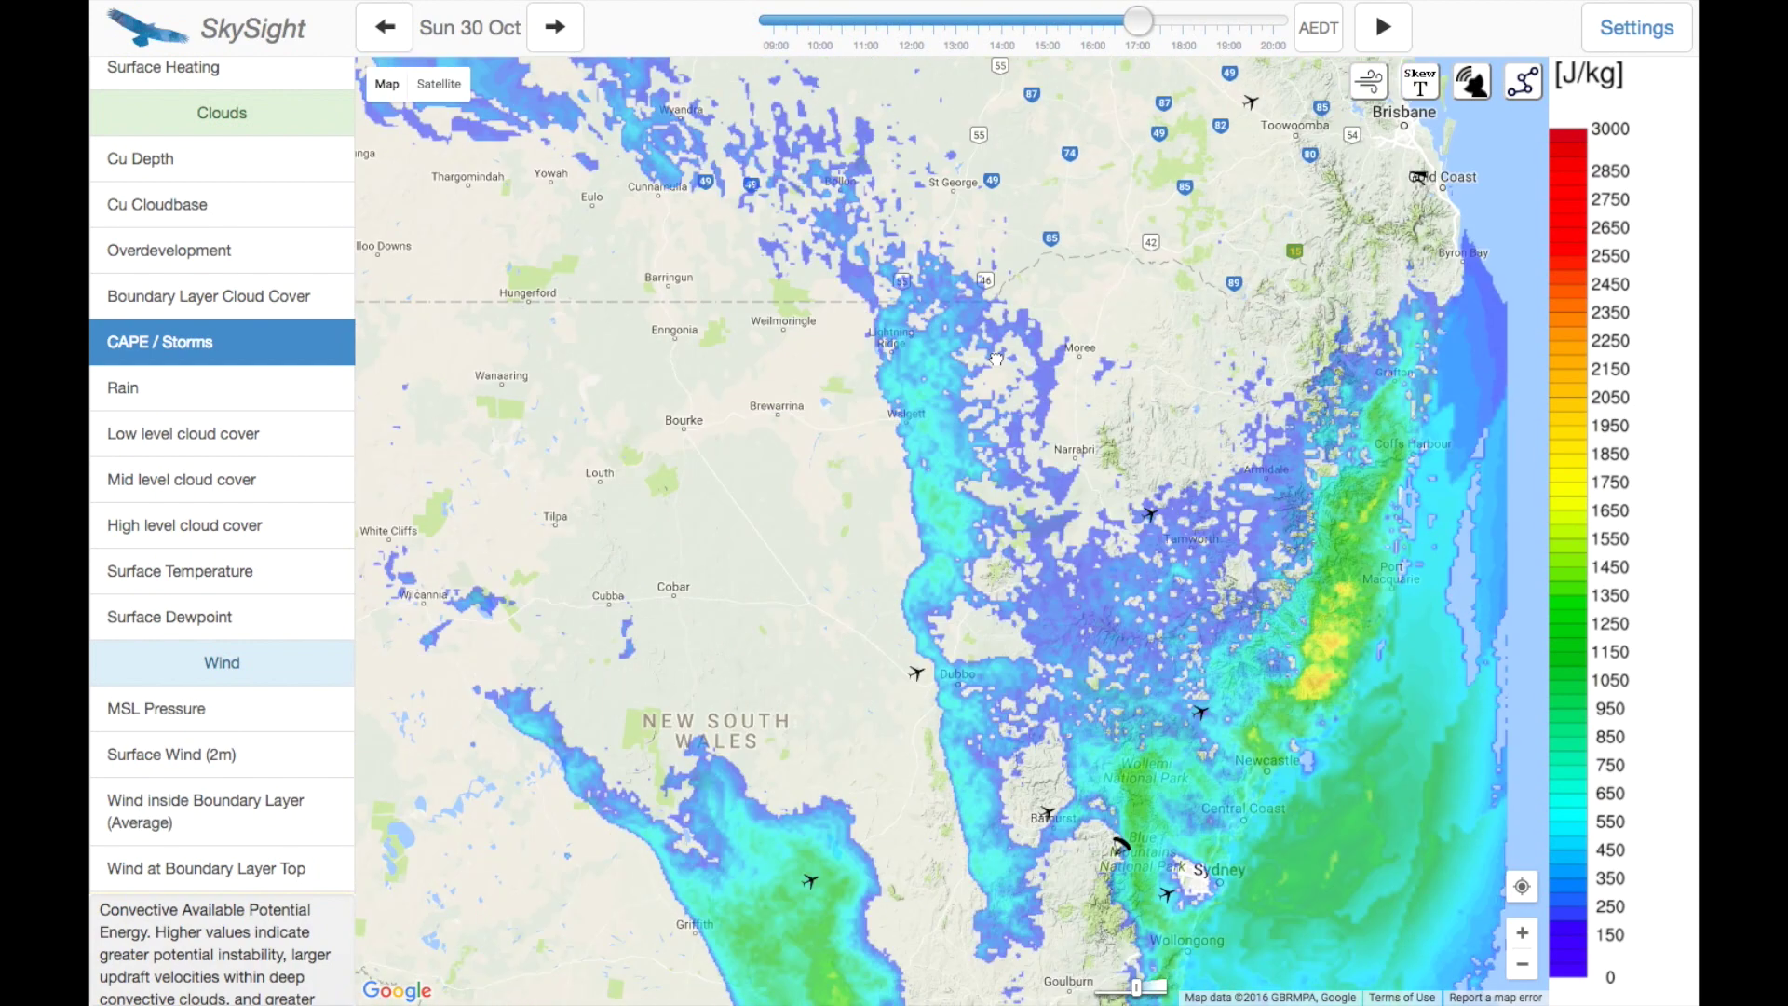
Step: Set the forecast time to 15:00 and examine CAPE / Storms around Dubbo and Tamworth, ending back over Dalby and Toowoomba
{"action": "left_click", "coordinate": [1053, 28]}
{"action": "left_click_drag", "start_coordinate": [1325, 574], "coordinate": [1314, 540]}
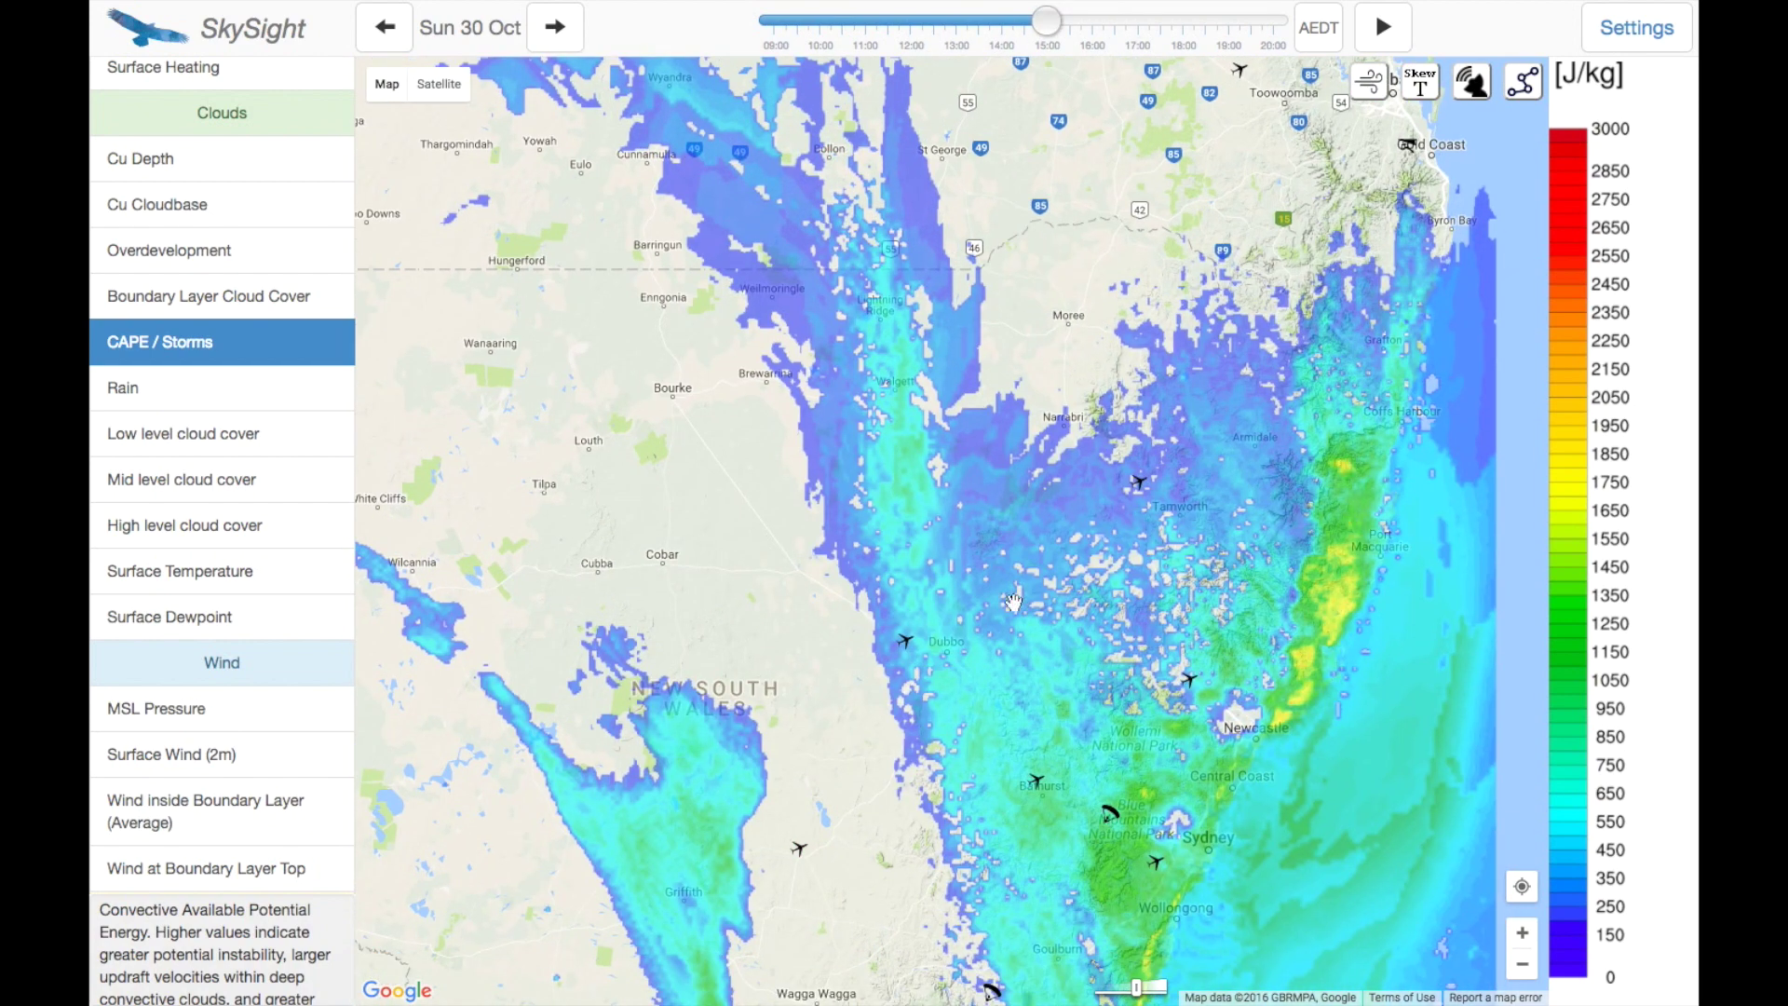
{"action": "scroll", "coordinate": [1013, 603], "scroll_direction": "up", "scroll_amount": 1}
{"action": "left_click_drag", "start_coordinate": [928, 487], "coordinate": [982, 527]}
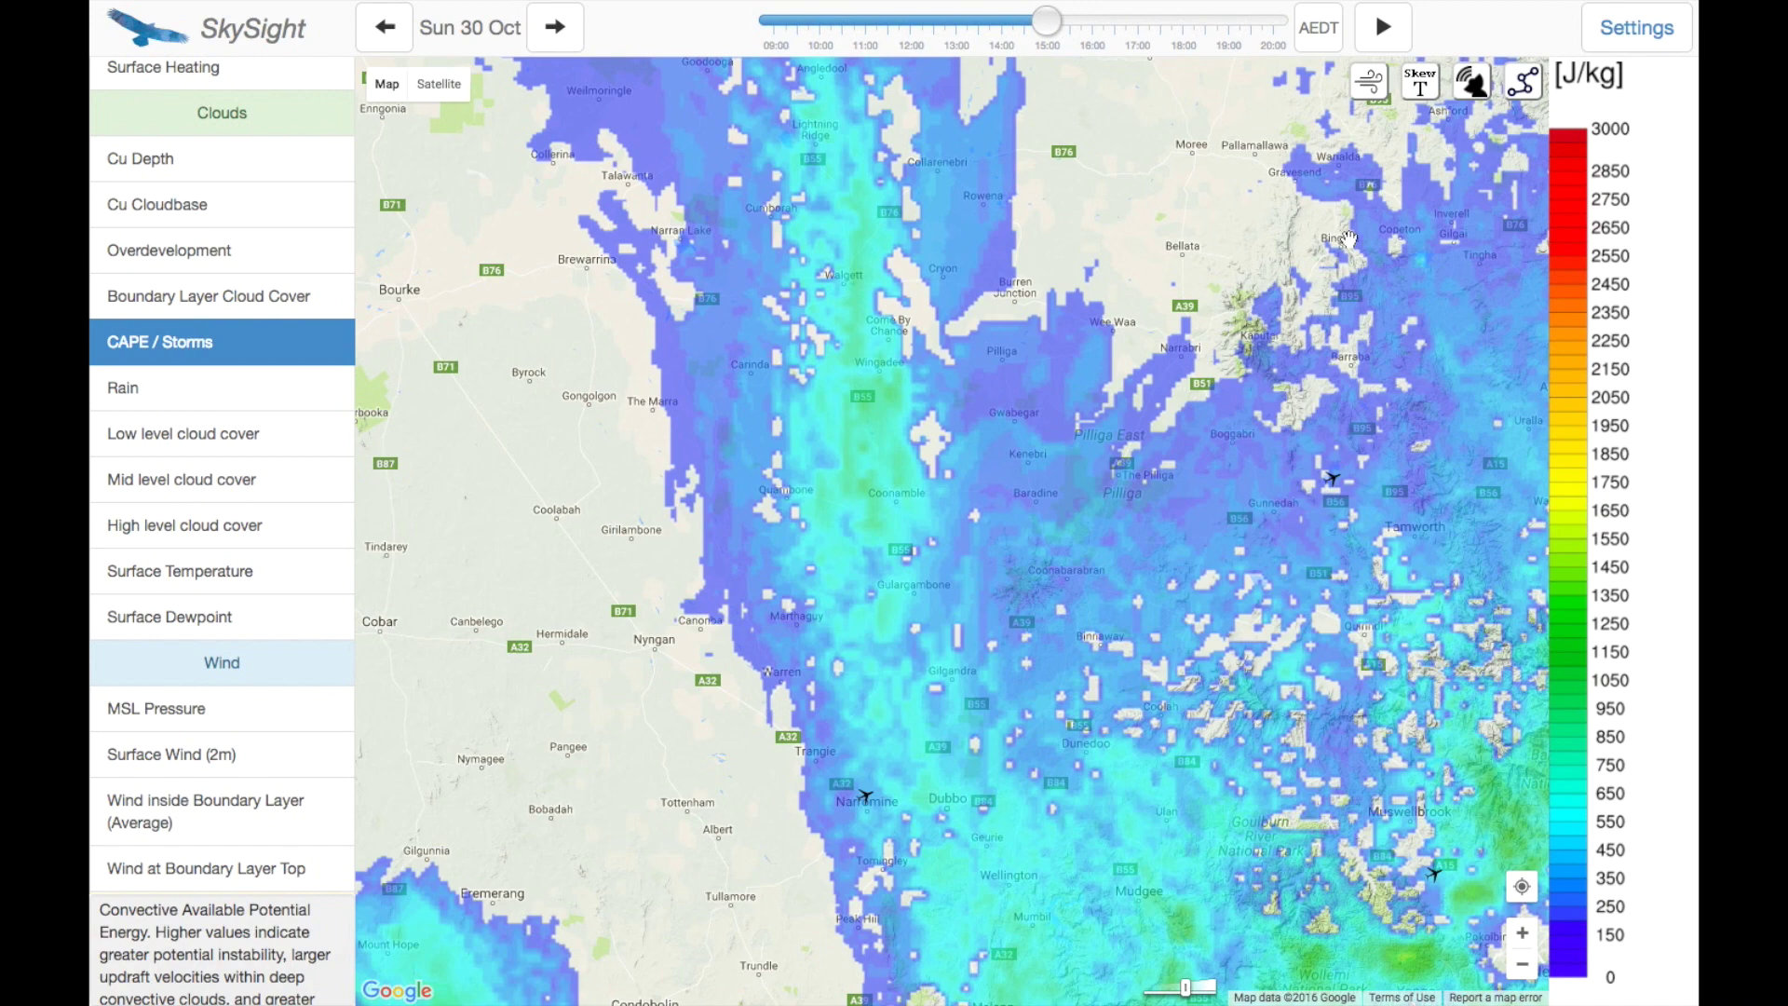
{"action": "left_click_drag", "start_coordinate": [1367, 214], "coordinate": [980, 757]}
{"action": "left_click_drag", "start_coordinate": [1049, 531], "coordinate": [1104, 367]}
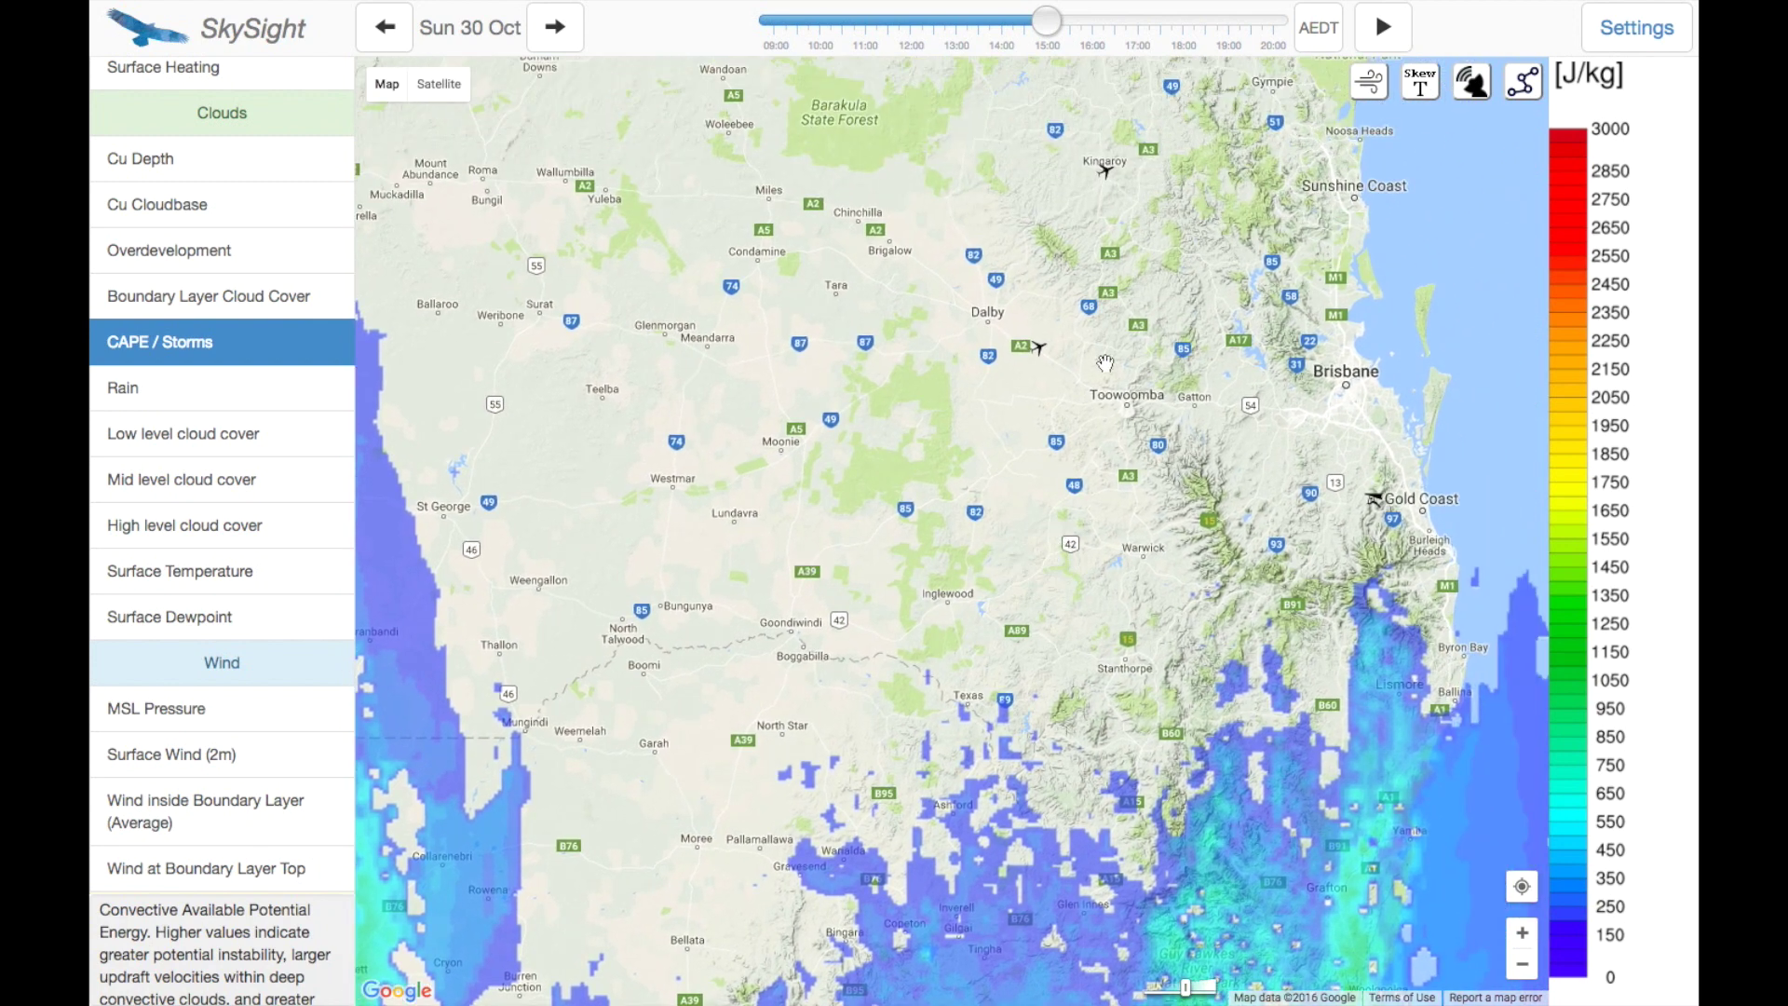
{"action": "scroll", "coordinate": [1036, 336], "scroll_direction": "up", "scroll_amount": 1}
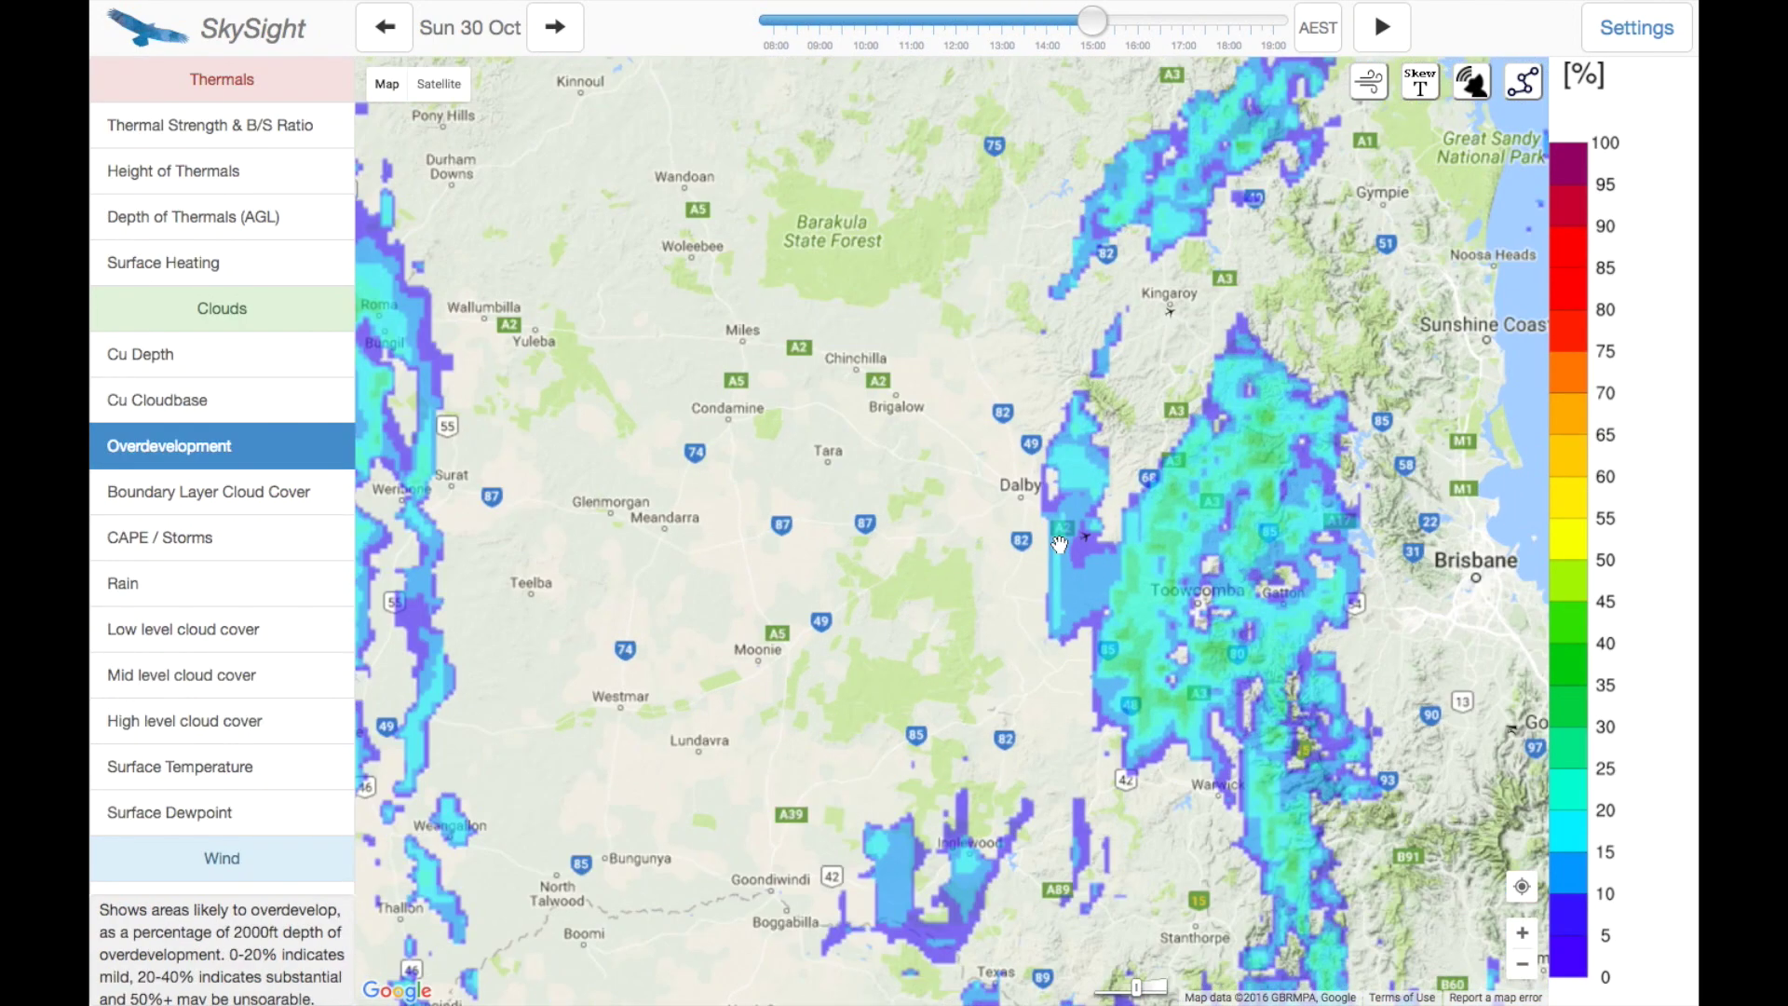
Step: Examine Overdevelopment around Jondaryan at 15:00 AEST, and switch to Cu Cloudbase for the area from Dalby to the coast
{"action": "double_click", "coordinate": [1059, 544]}
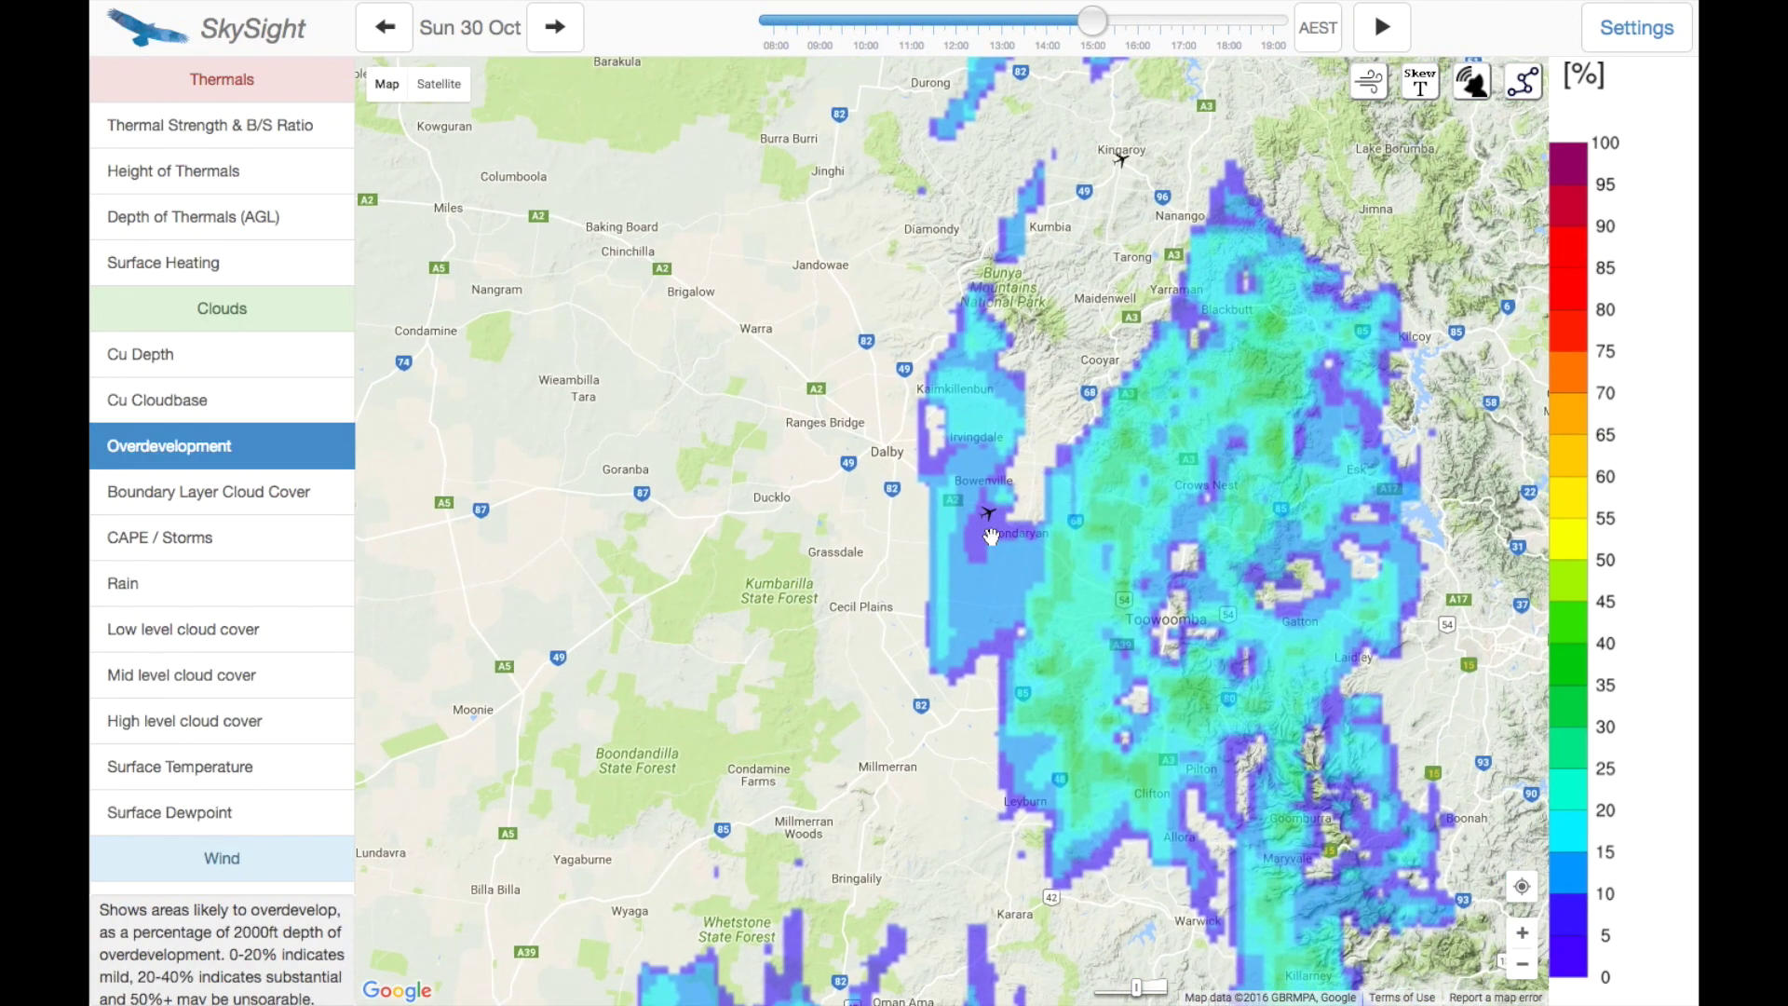
{"action": "left_click", "coordinate": [153, 399]}
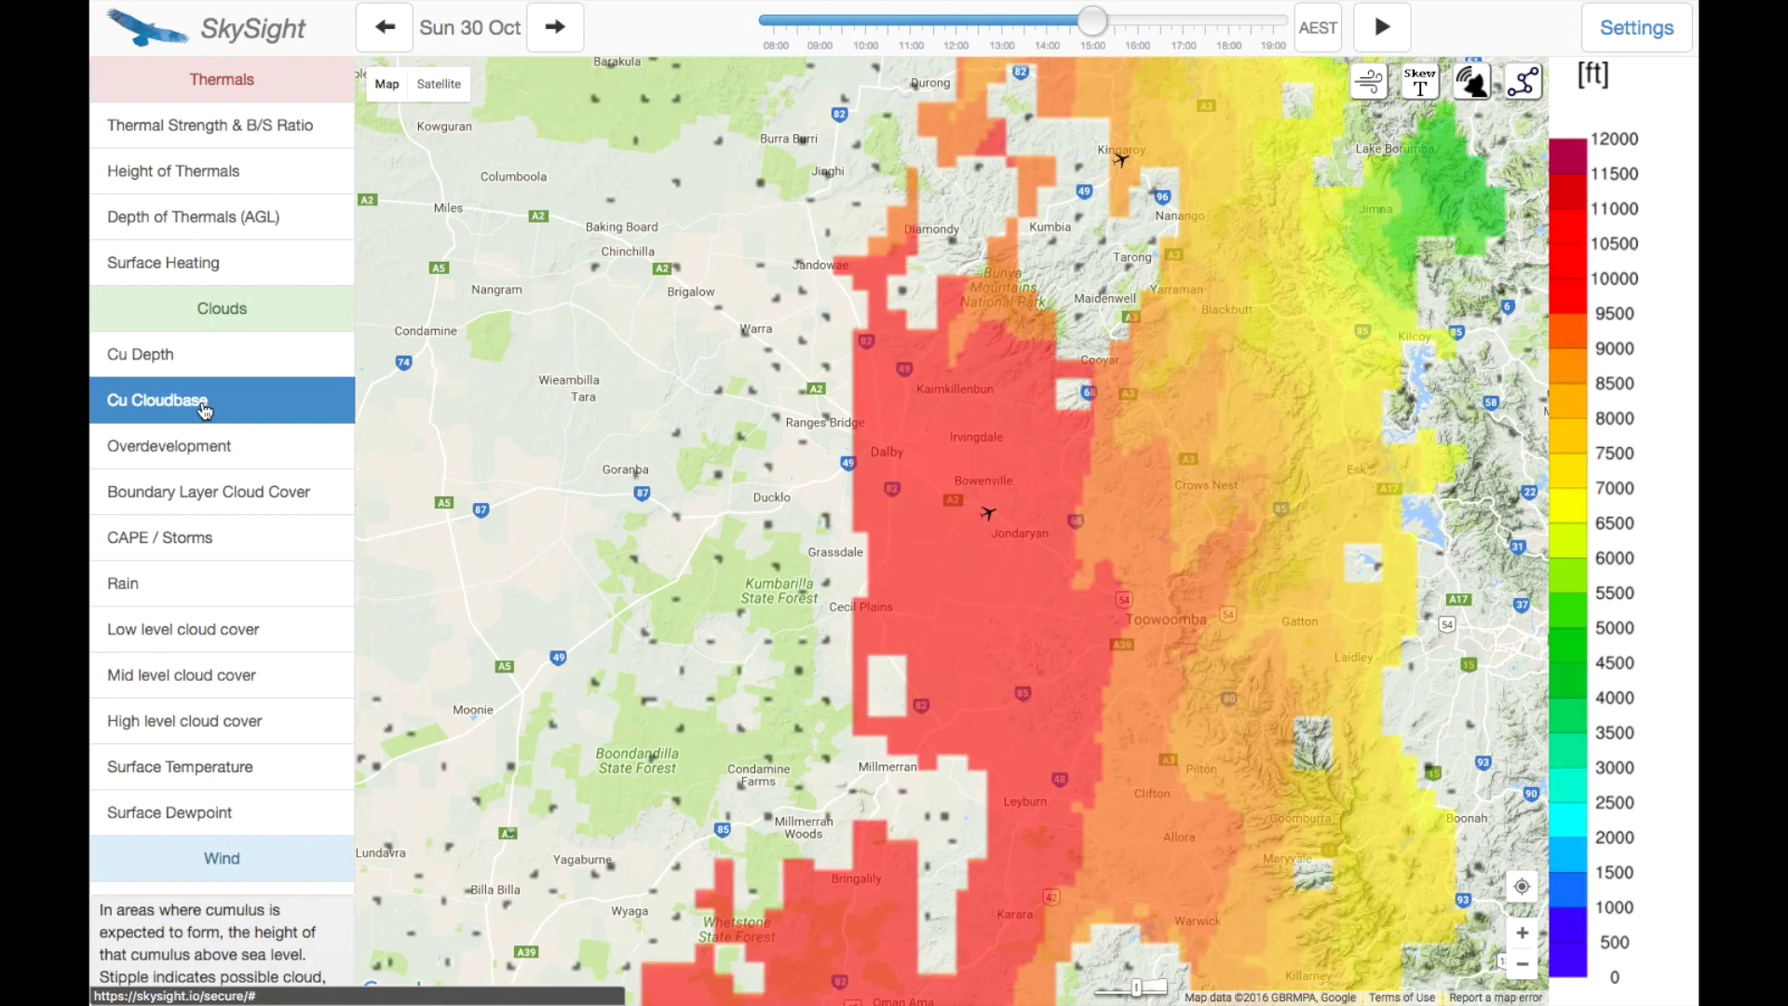
{"action": "left_click", "coordinate": [995, 488]}
{"action": "left_click_drag", "start_coordinate": [994, 488], "coordinate": [954, 402]}
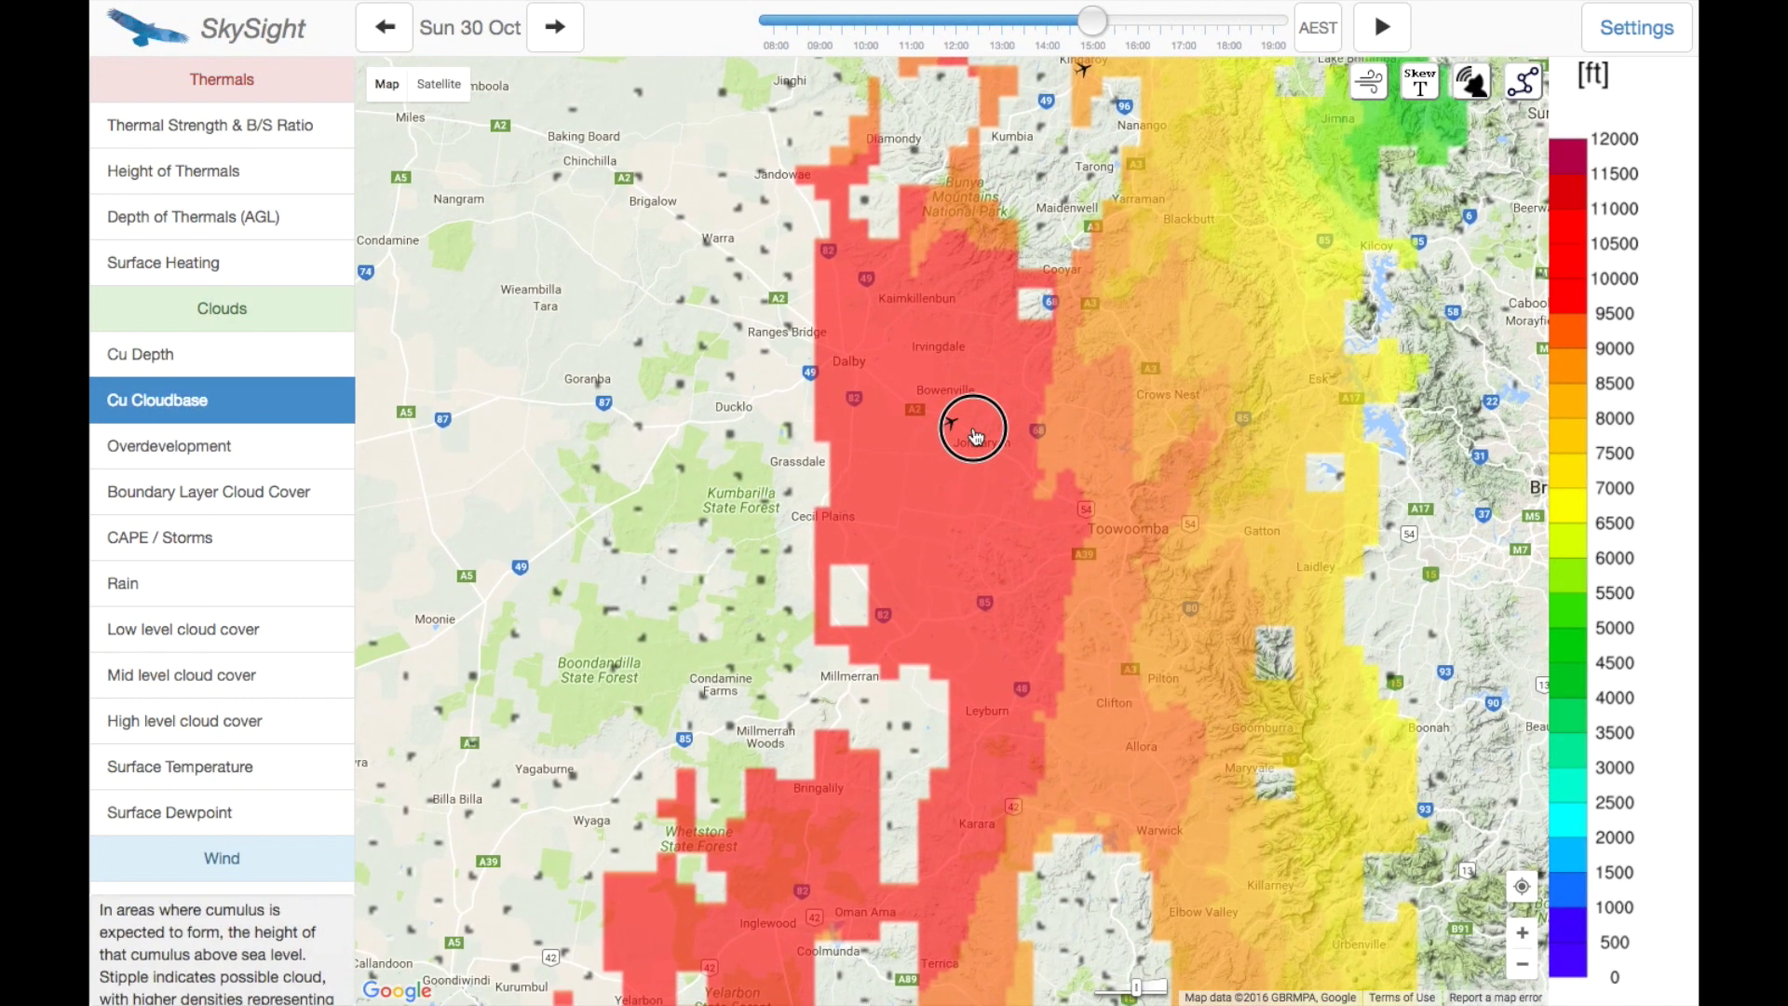
{"action": "left_click", "coordinate": [1523, 967]}
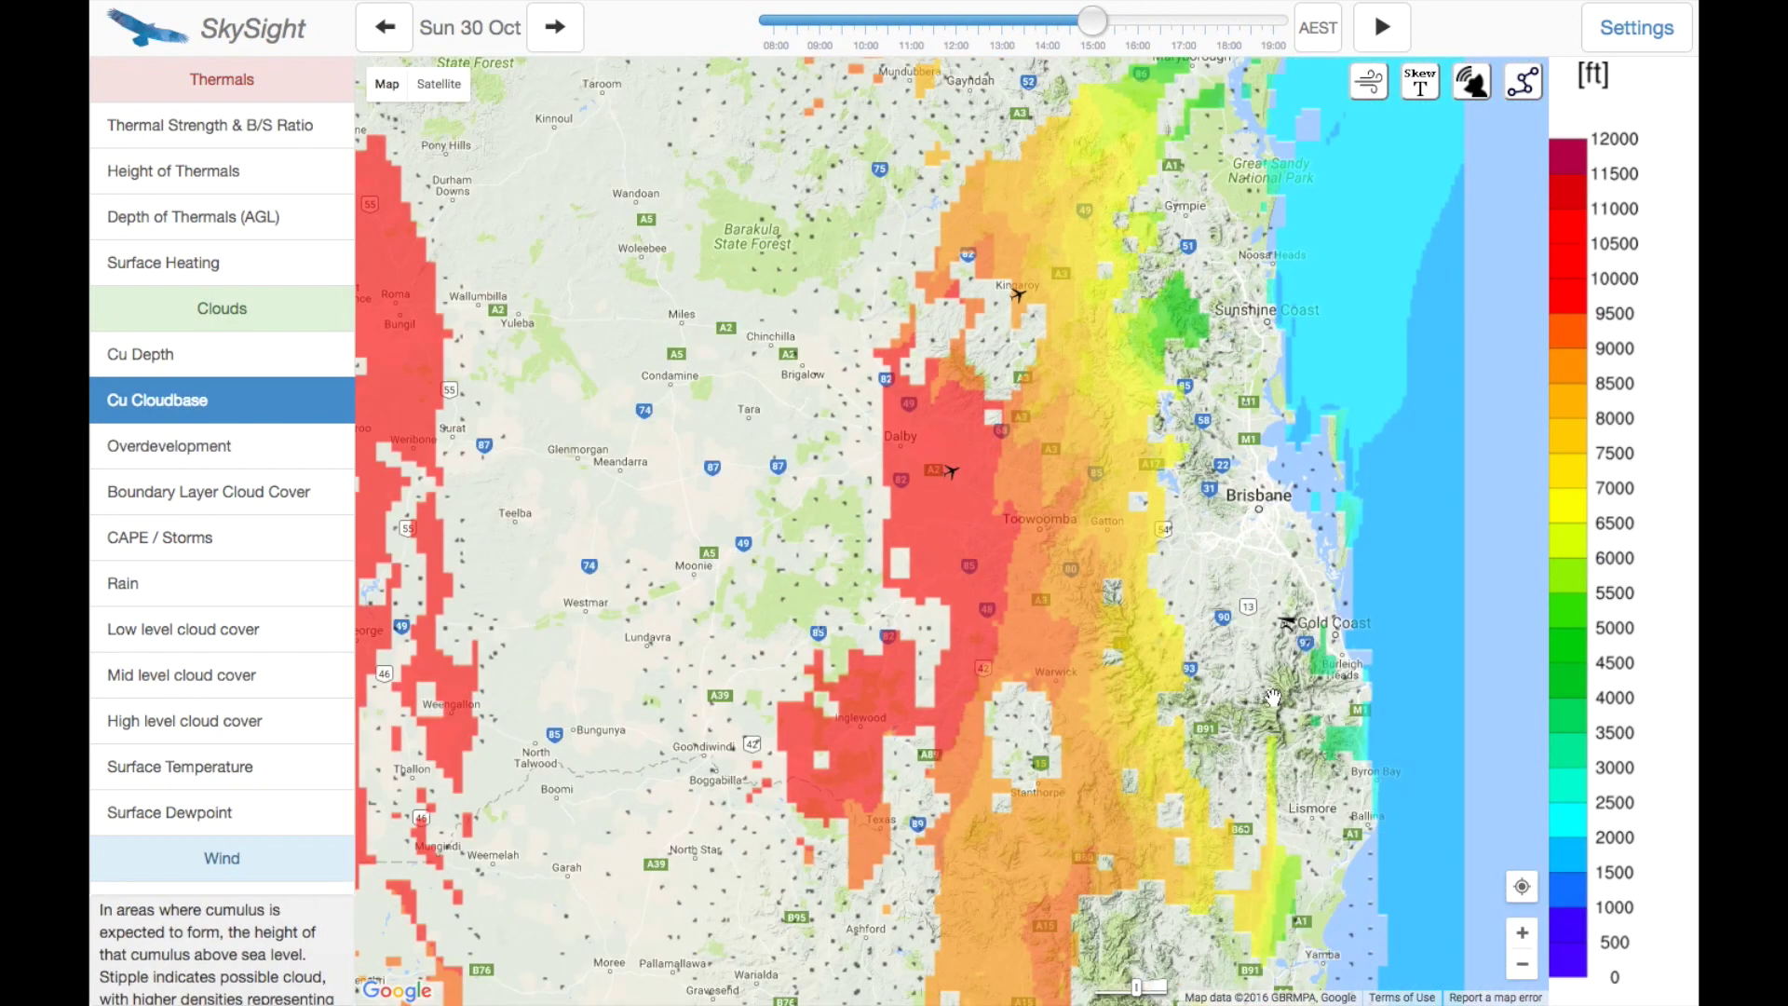
Step: Set the time to 12:30 AEST and step Cu Cloudbase around Dalby and Toowoomba to 14:00
{"action": "left_click", "coordinate": [971, 28]}
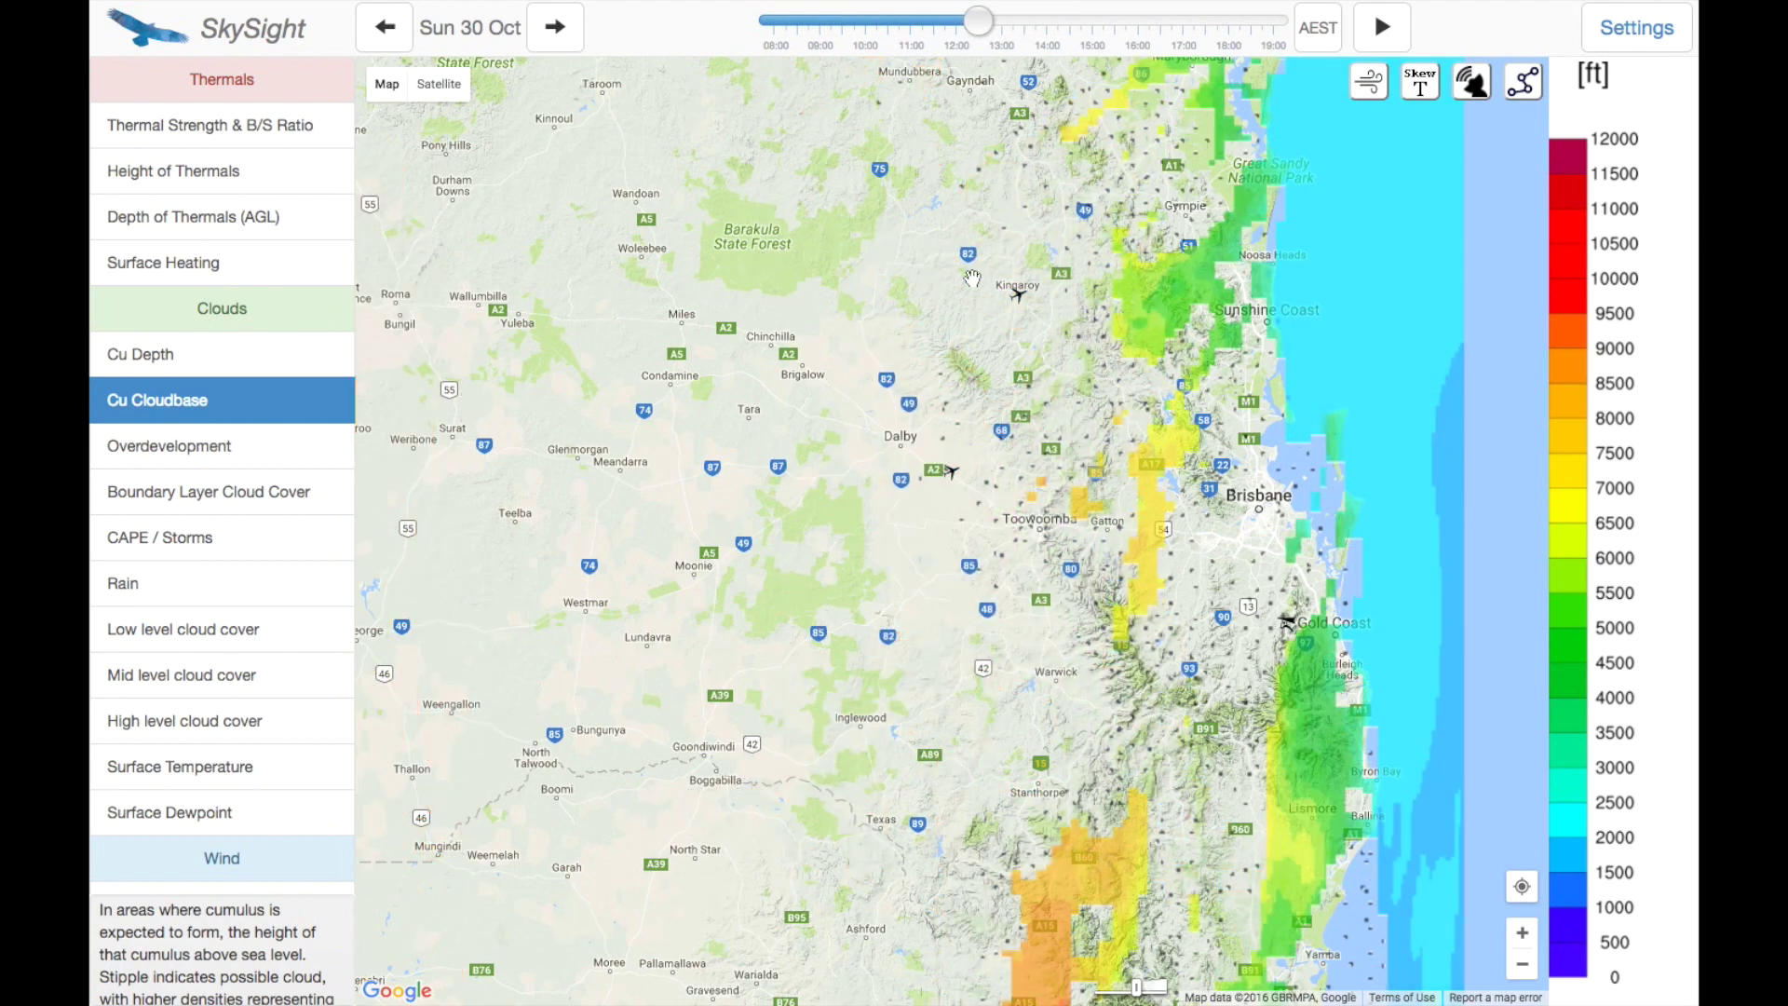
{"action": "key", "text": "Right"}
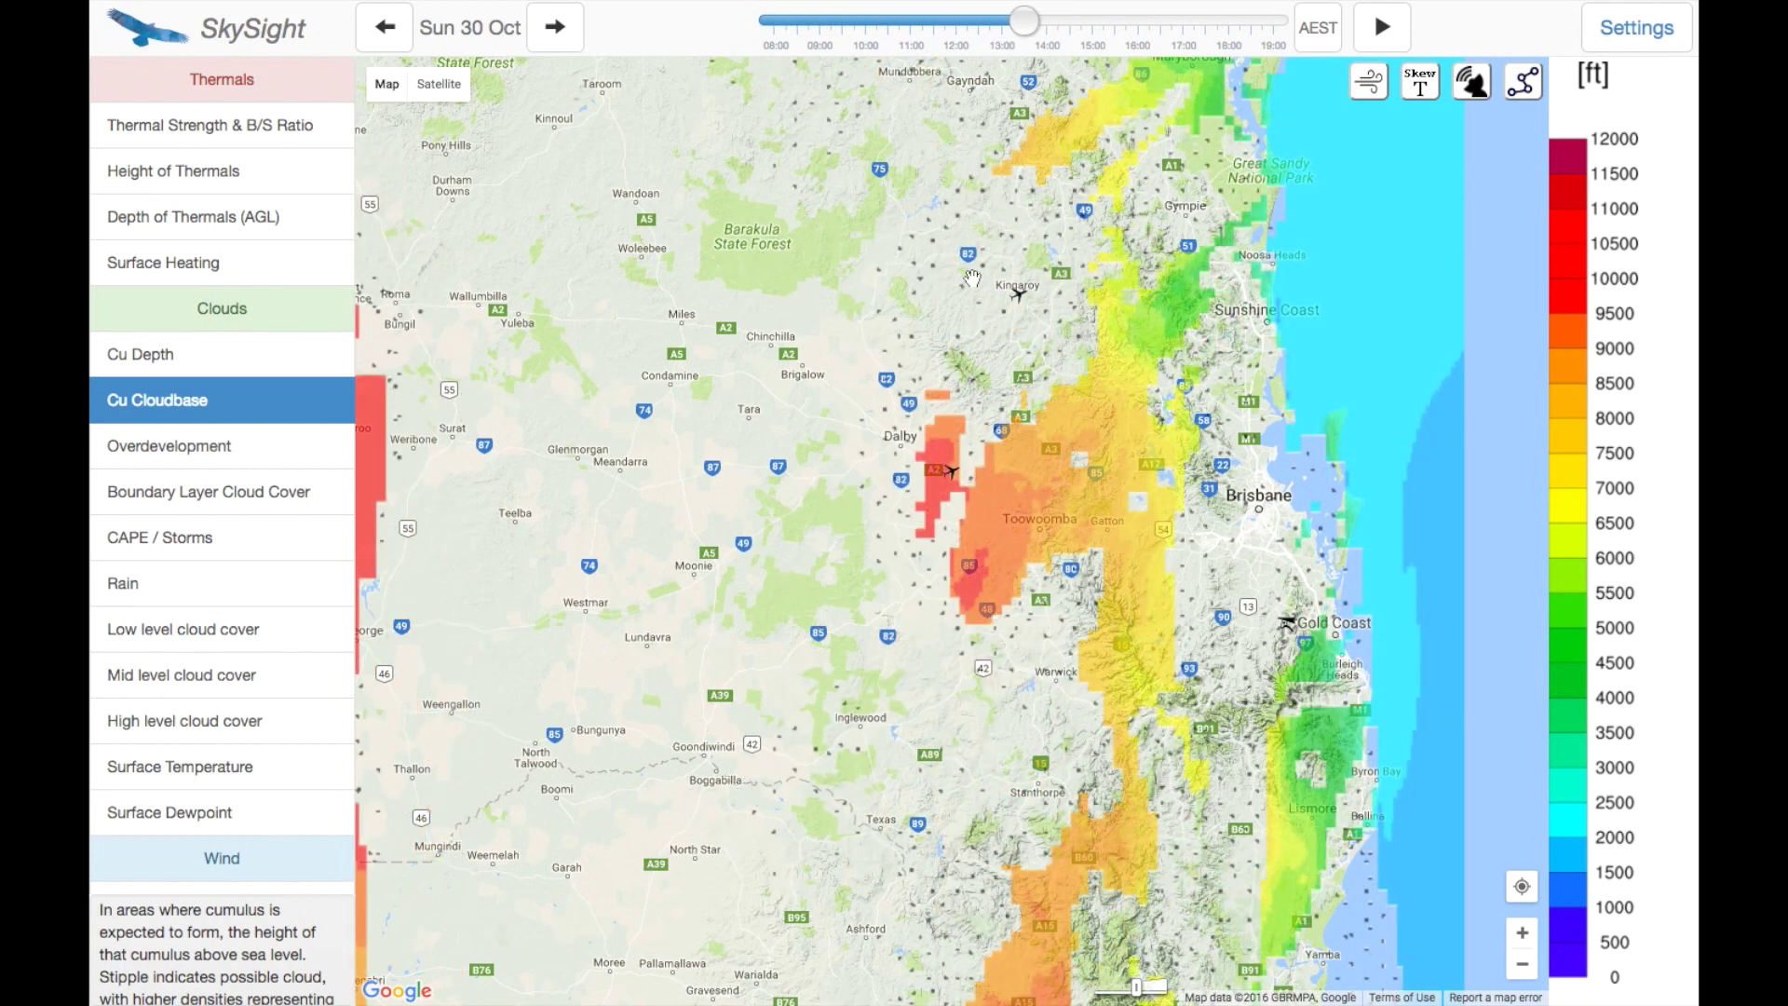
{"action": "key", "text": "Right"}
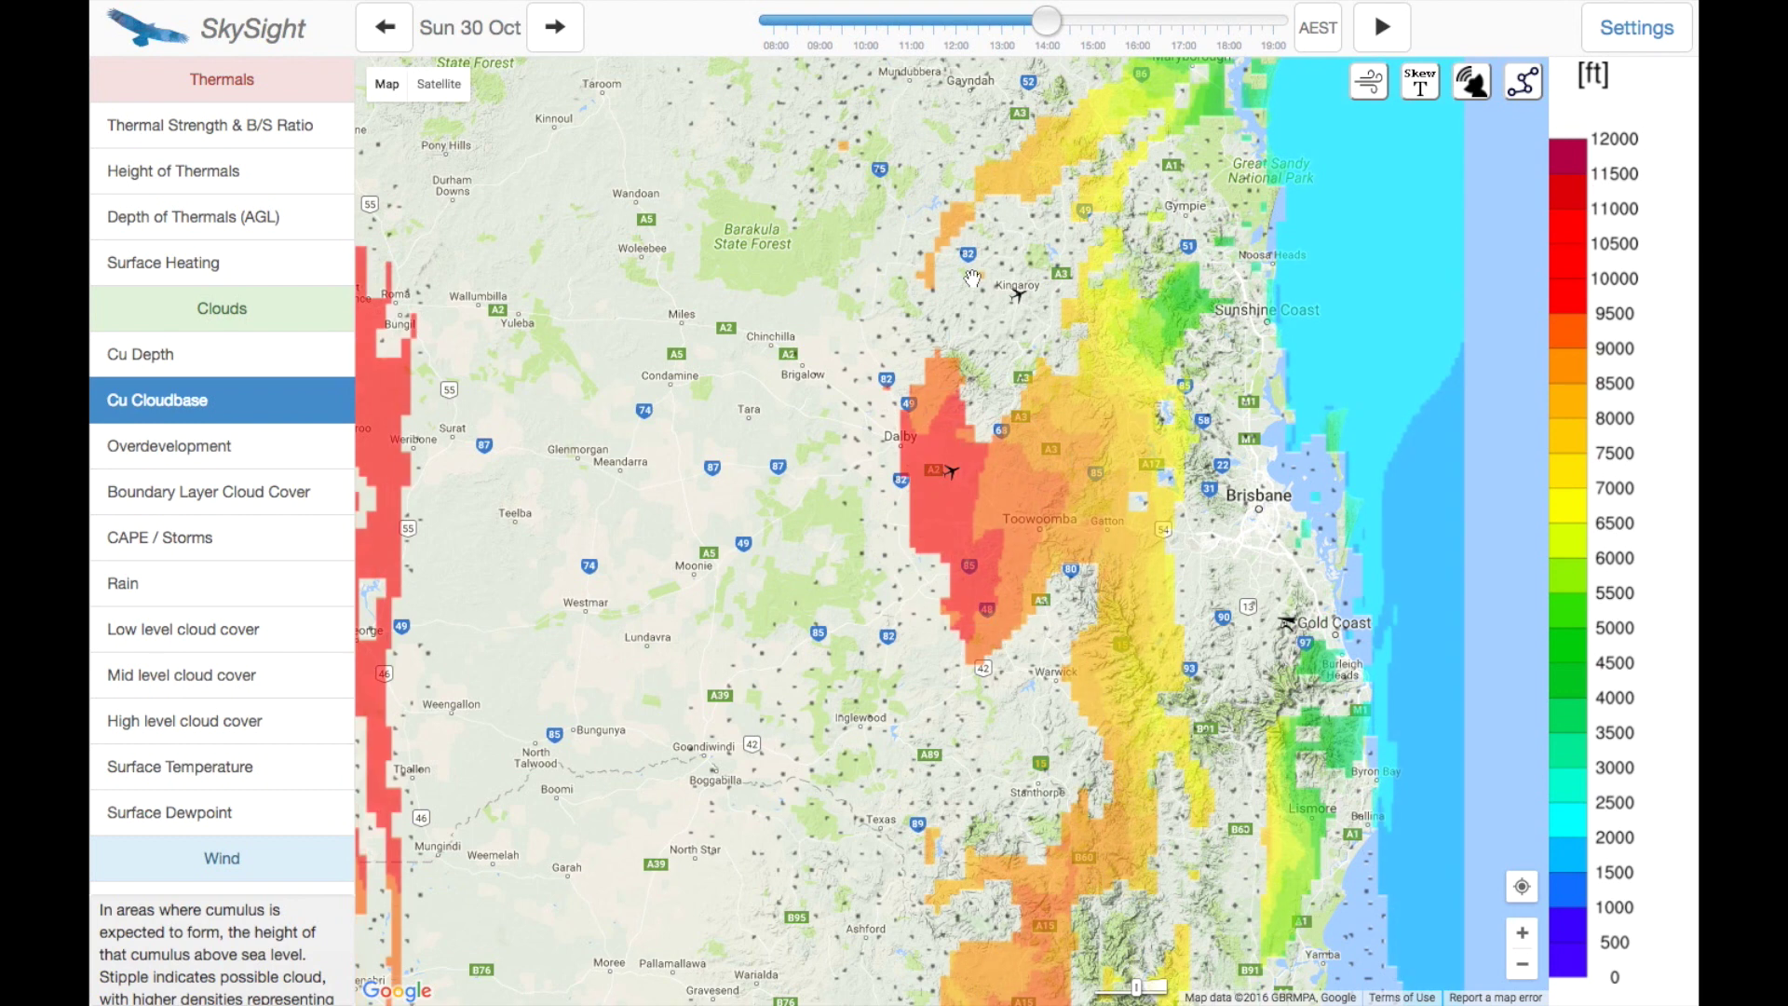
Step: Advance Cu Cloudbase around Dalby, Toowoomba and Warwick from 14:00 to 17:00 AEST, and return to 16:30
{"action": "key", "text": "Right"}
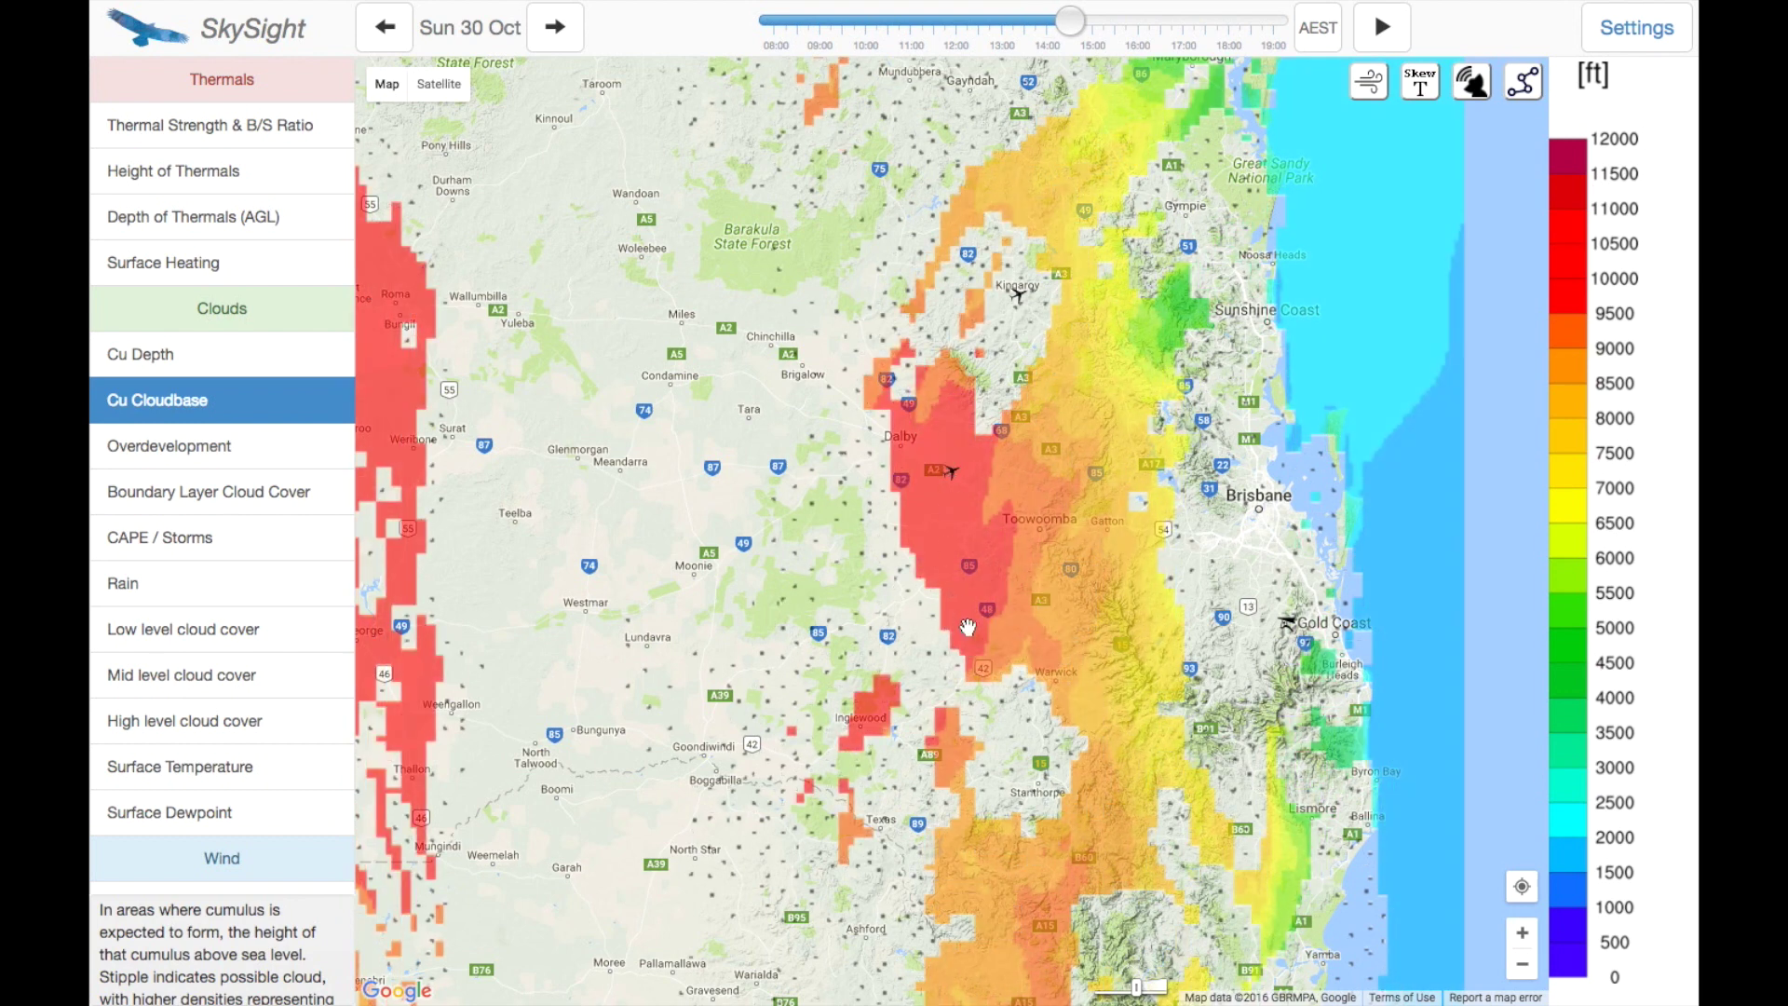
{"action": "key", "text": "Right"}
{"action": "key", "text": "Right"}
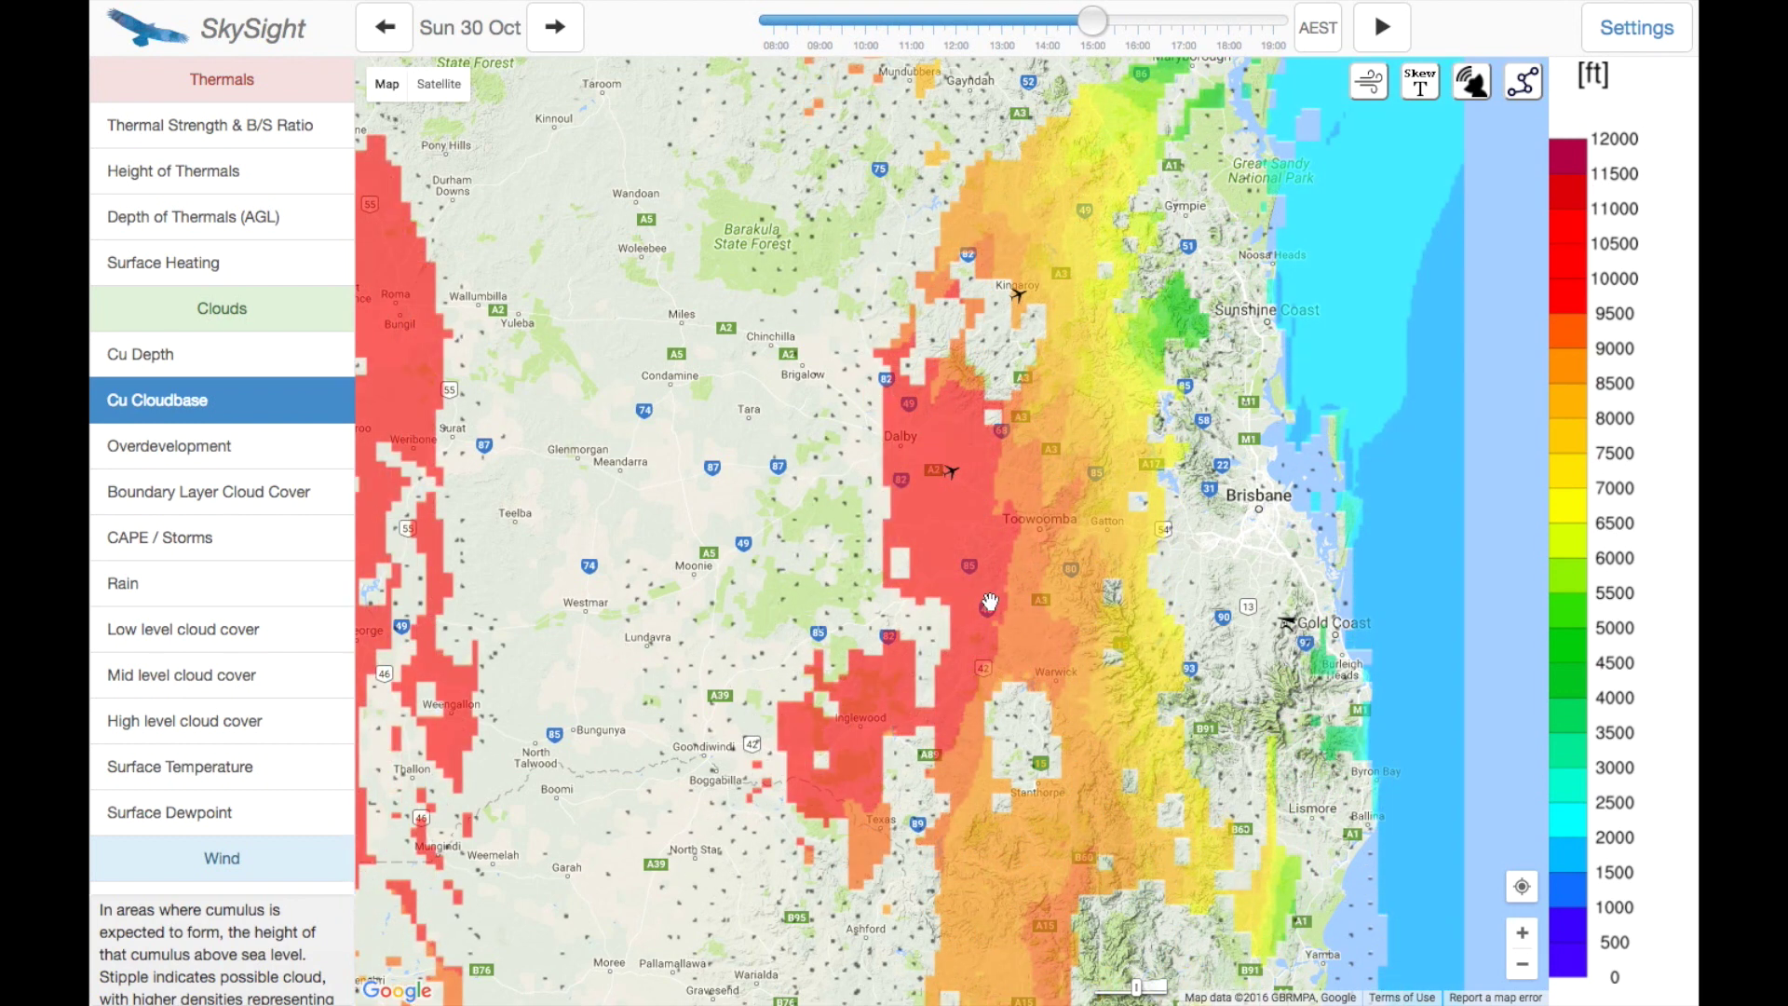
{"action": "key", "text": "Right"}
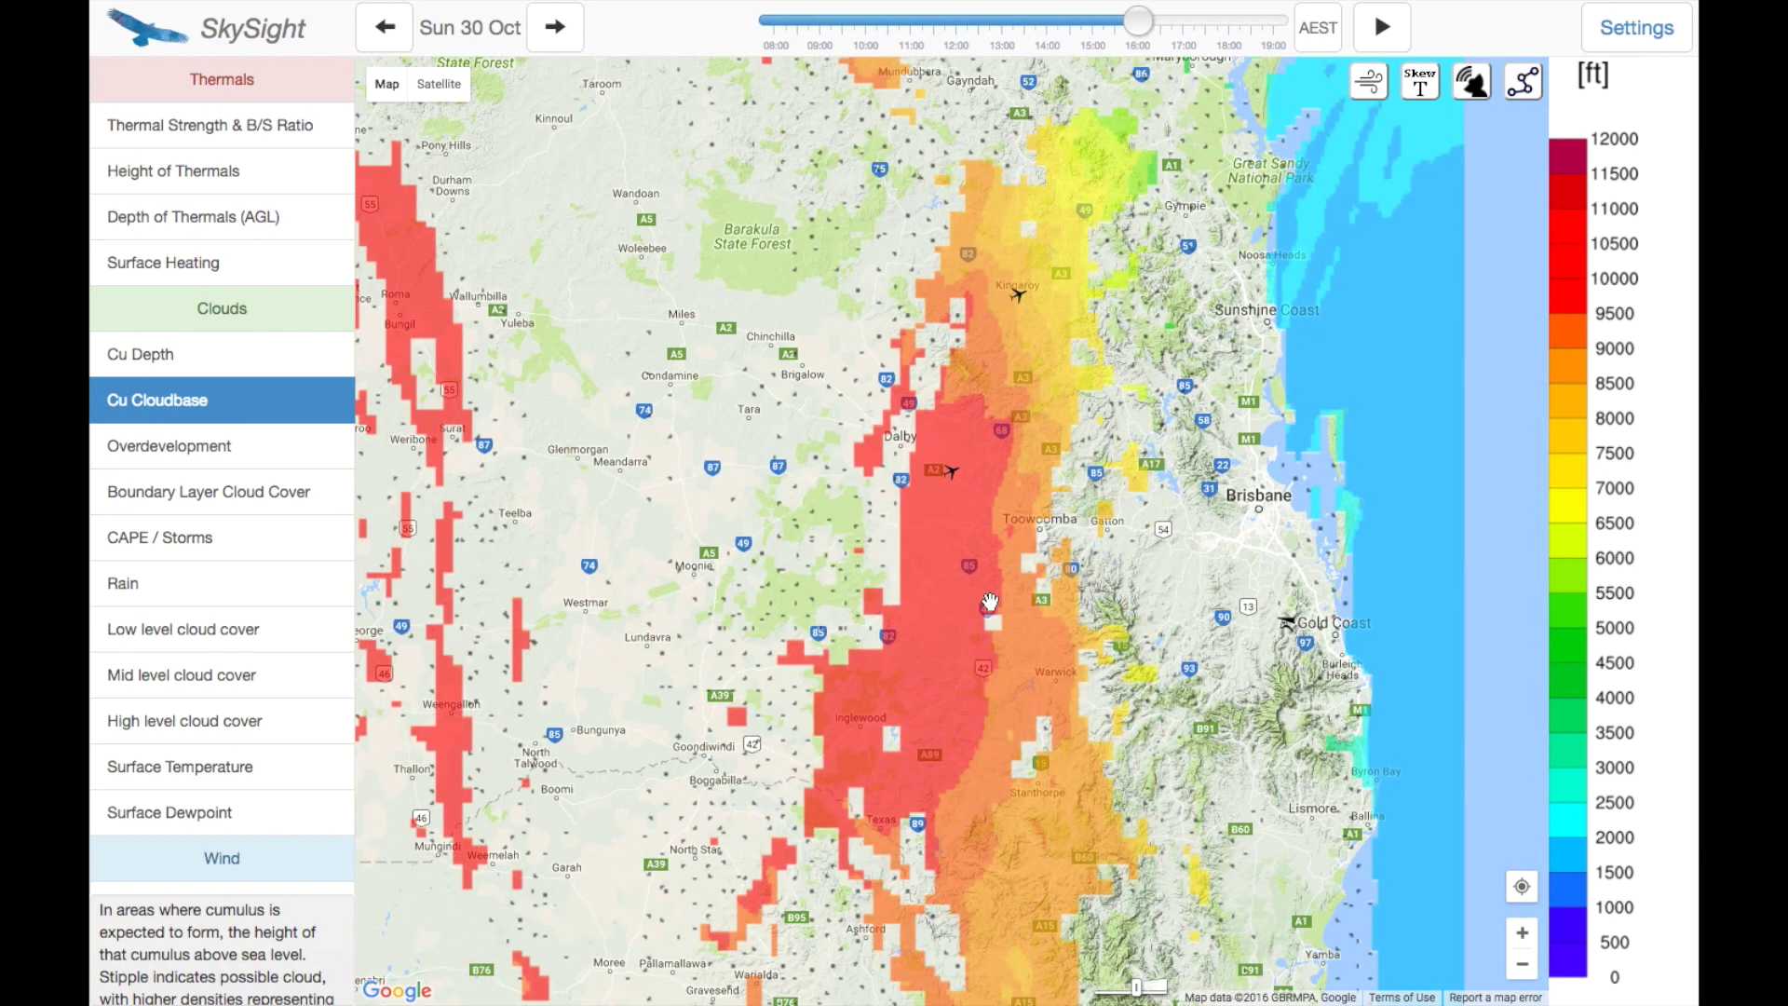
{"action": "key", "text": "Right"}
{"action": "key", "text": "Right"}
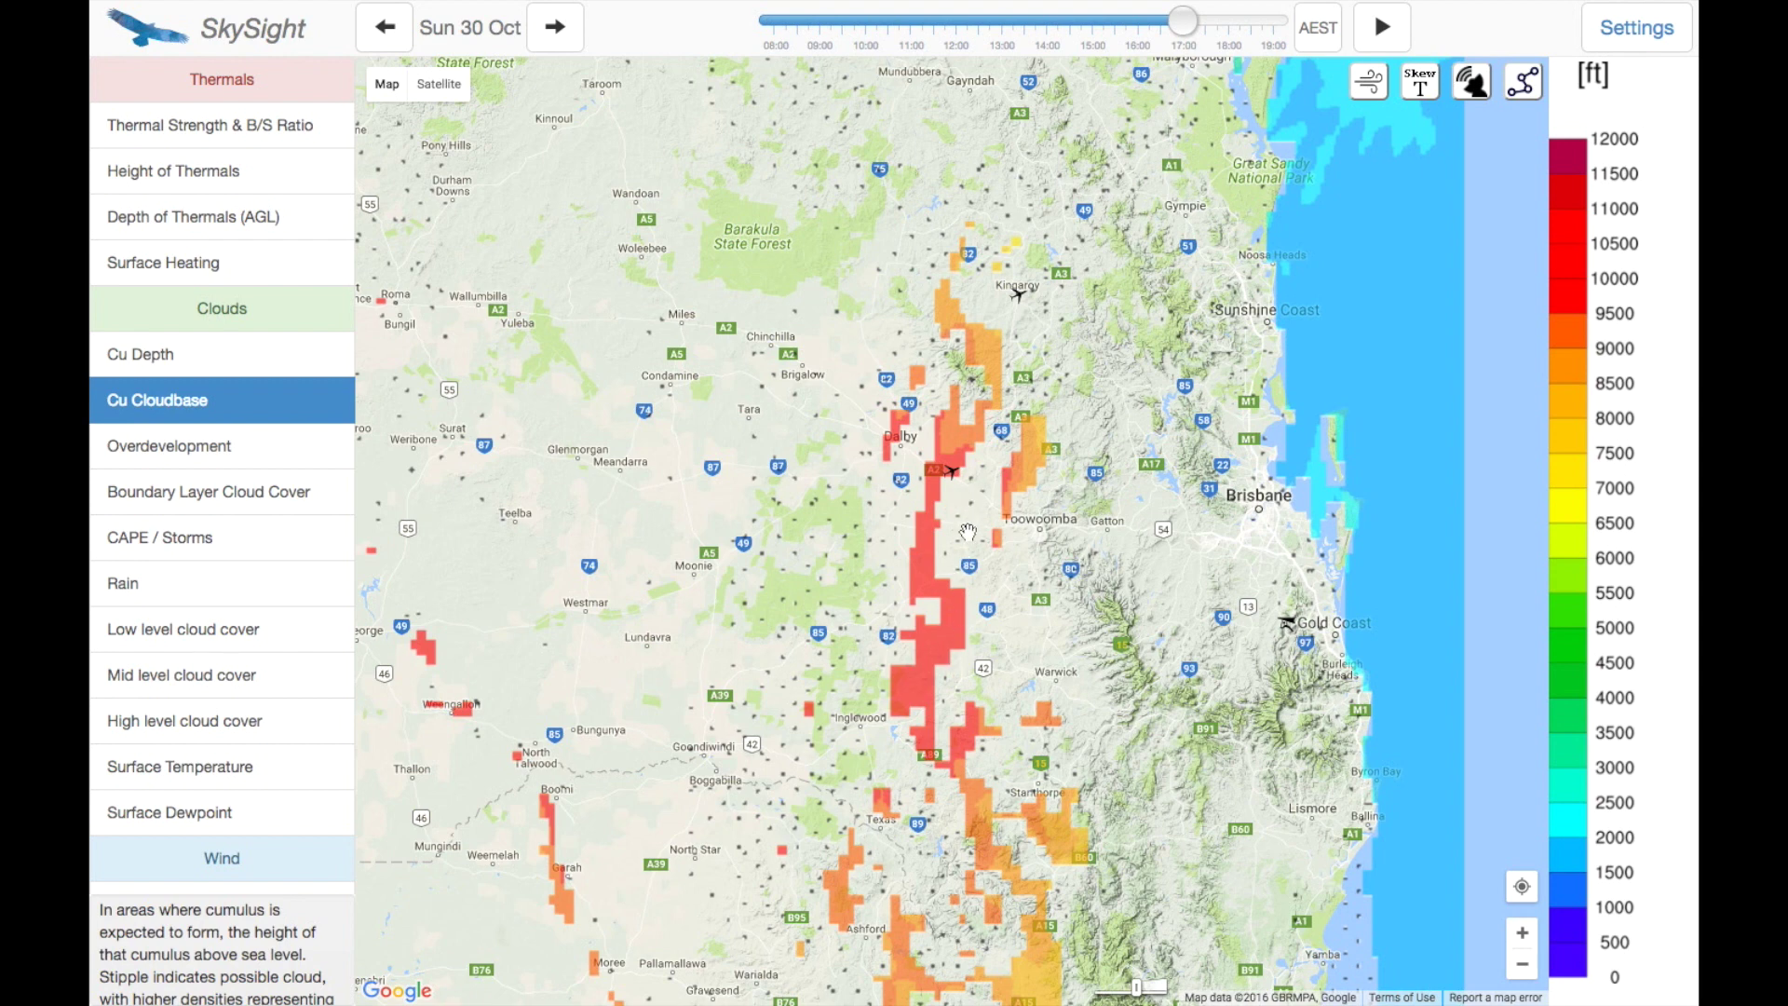
{"action": "left_click", "coordinate": [1053, 30]}
{"action": "left_click", "coordinate": [977, 23]}
{"action": "left_click", "coordinate": [1159, 28]}
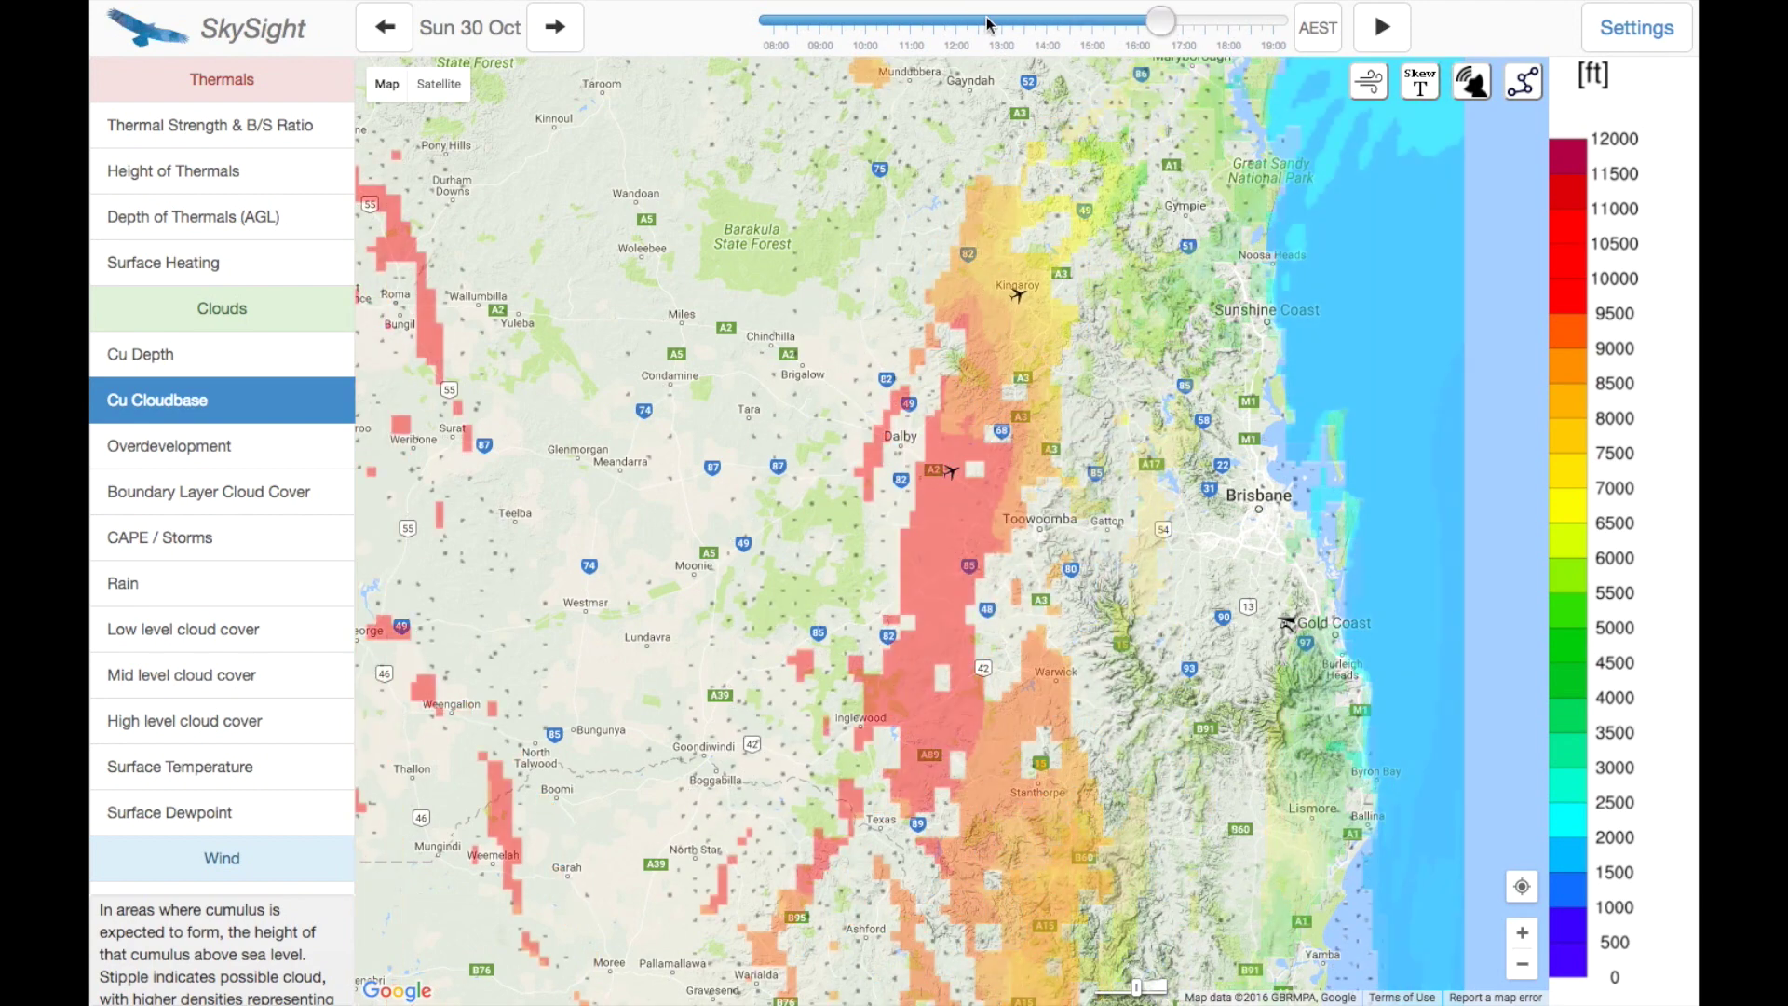
Step: Set the time to 12:30 AEST and step Cu Cloudbase through to 15:30, ending with the area south of Dalby in view
{"action": "left_click", "coordinate": [994, 29]}
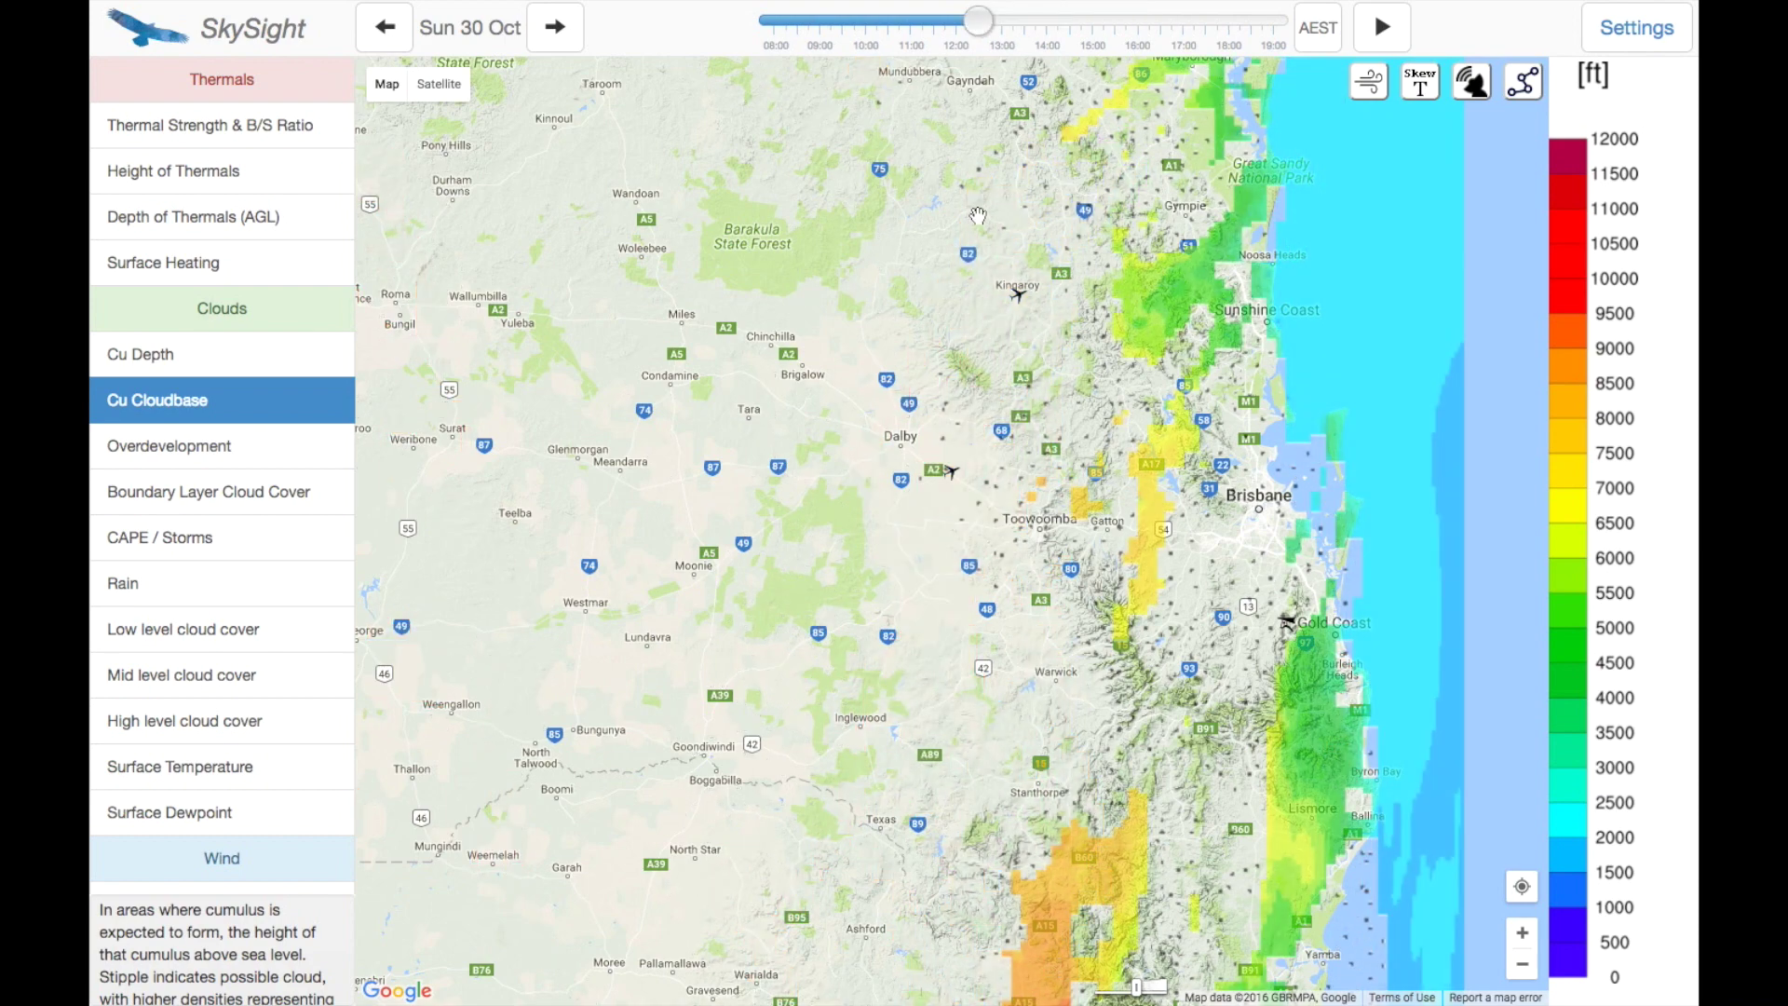
{"action": "key", "text": "Right"}
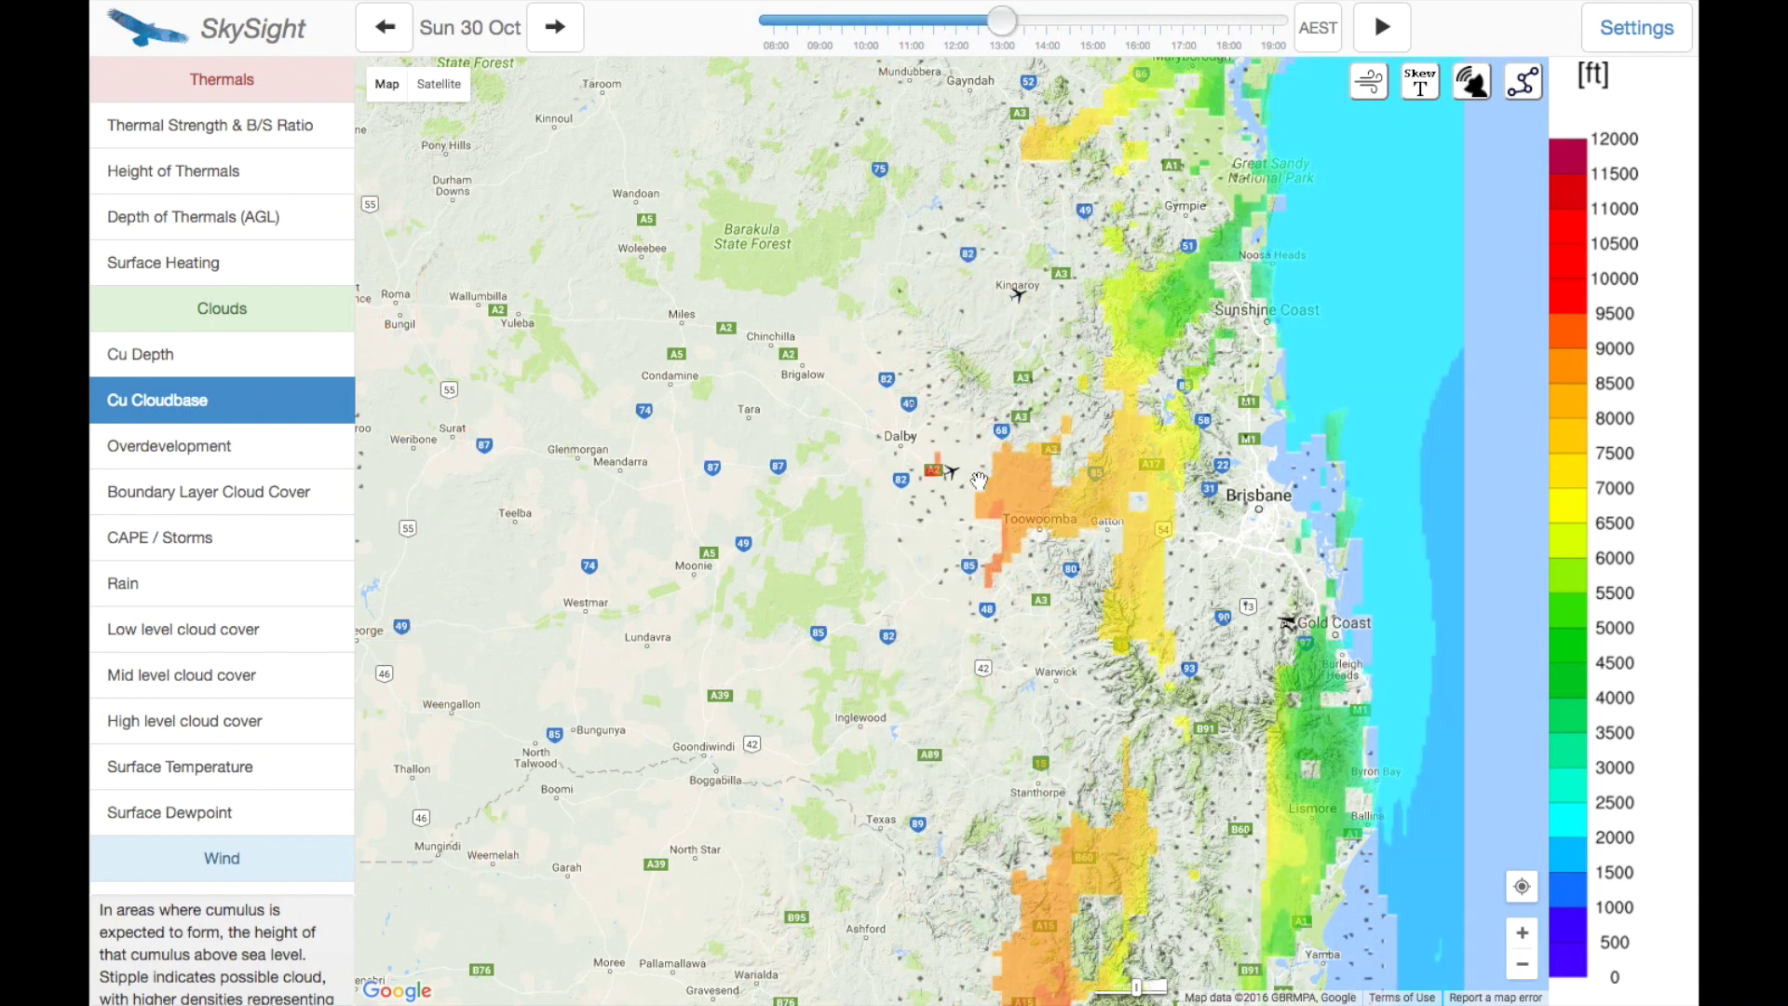
{"action": "key", "text": "Right"}
{"action": "key", "text": "Right"}
{"action": "key", "text": "Right"}
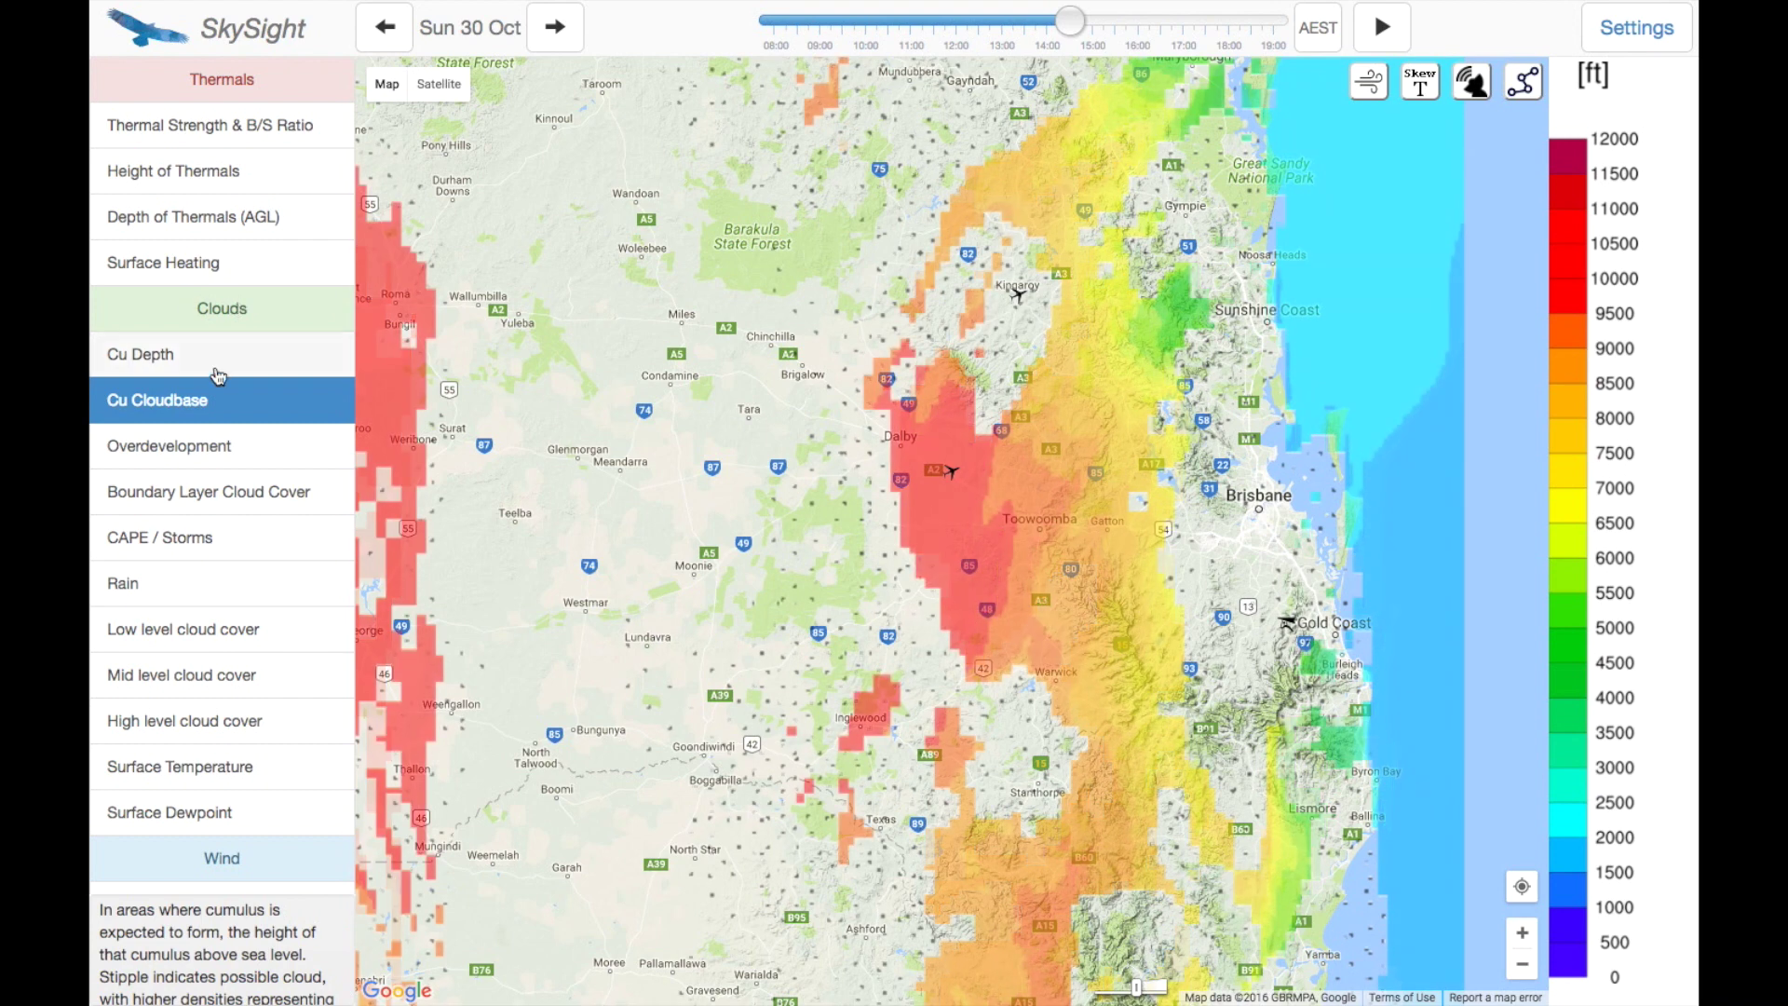
{"action": "scroll", "coordinate": [152, 447], "scroll_direction": "down", "scroll_amount": 1}
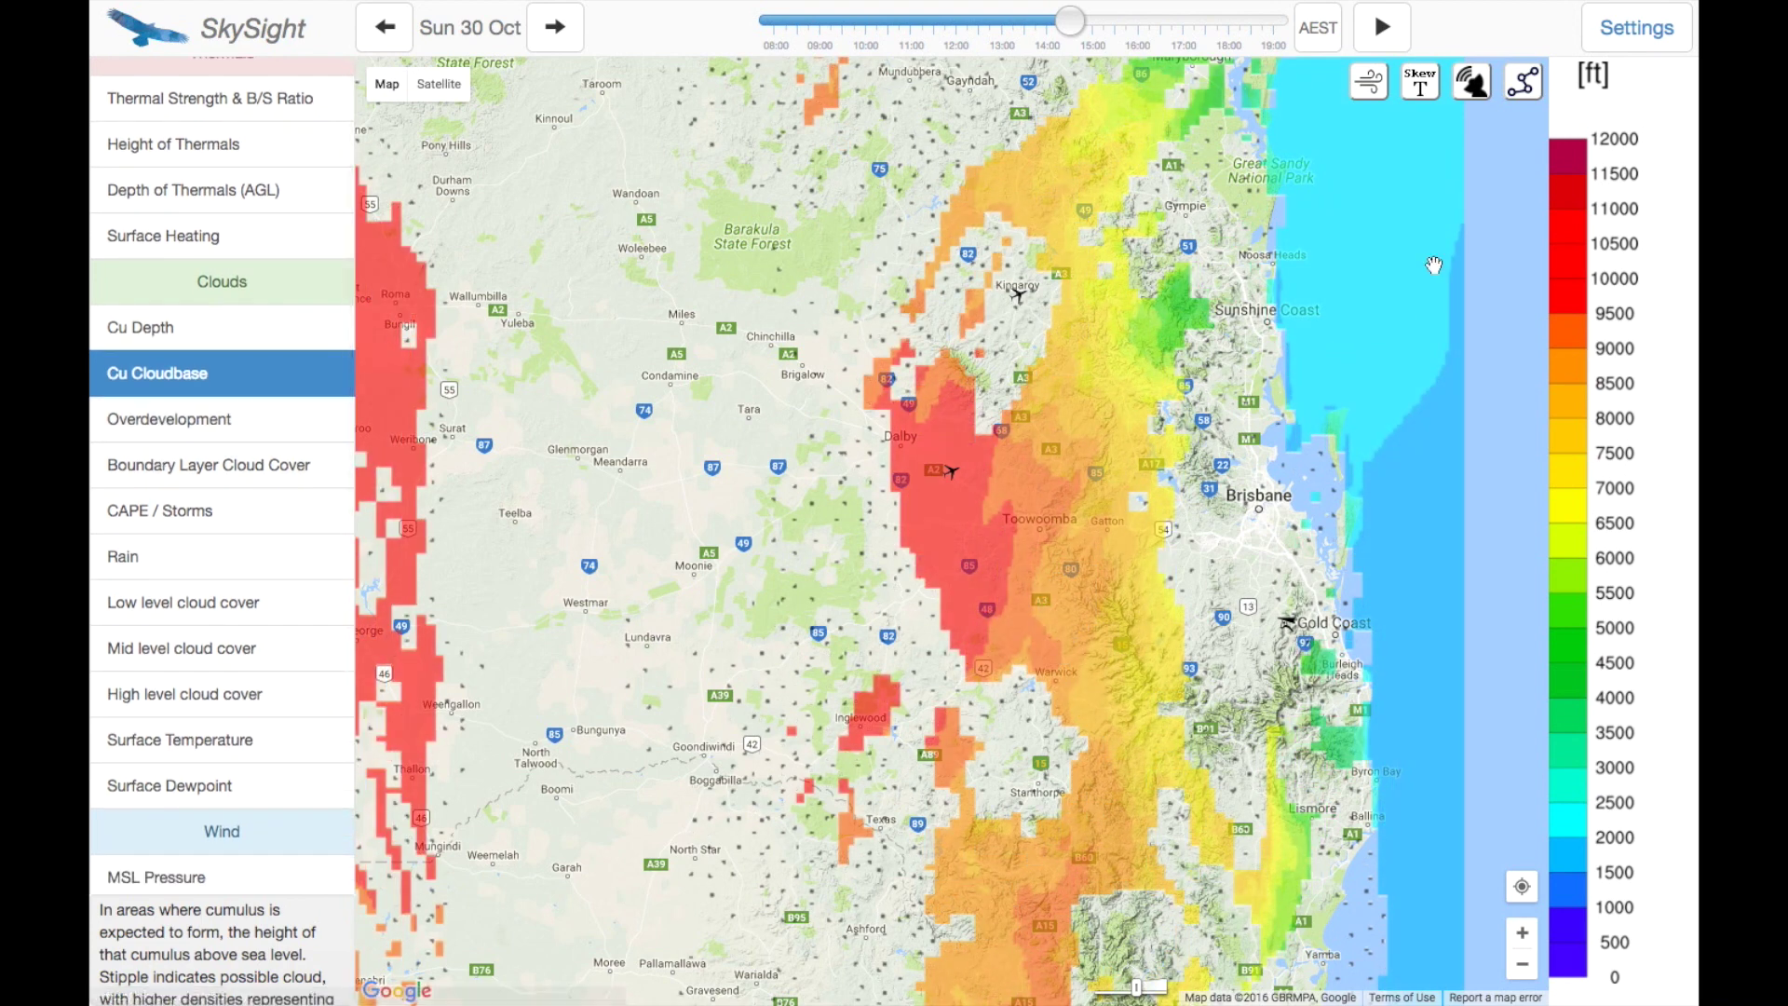
{"action": "key", "text": "Right"}
{"action": "key", "text": "Right"}
{"action": "left_click_drag", "start_coordinate": [1220, 480], "coordinate": [1229, 284]}
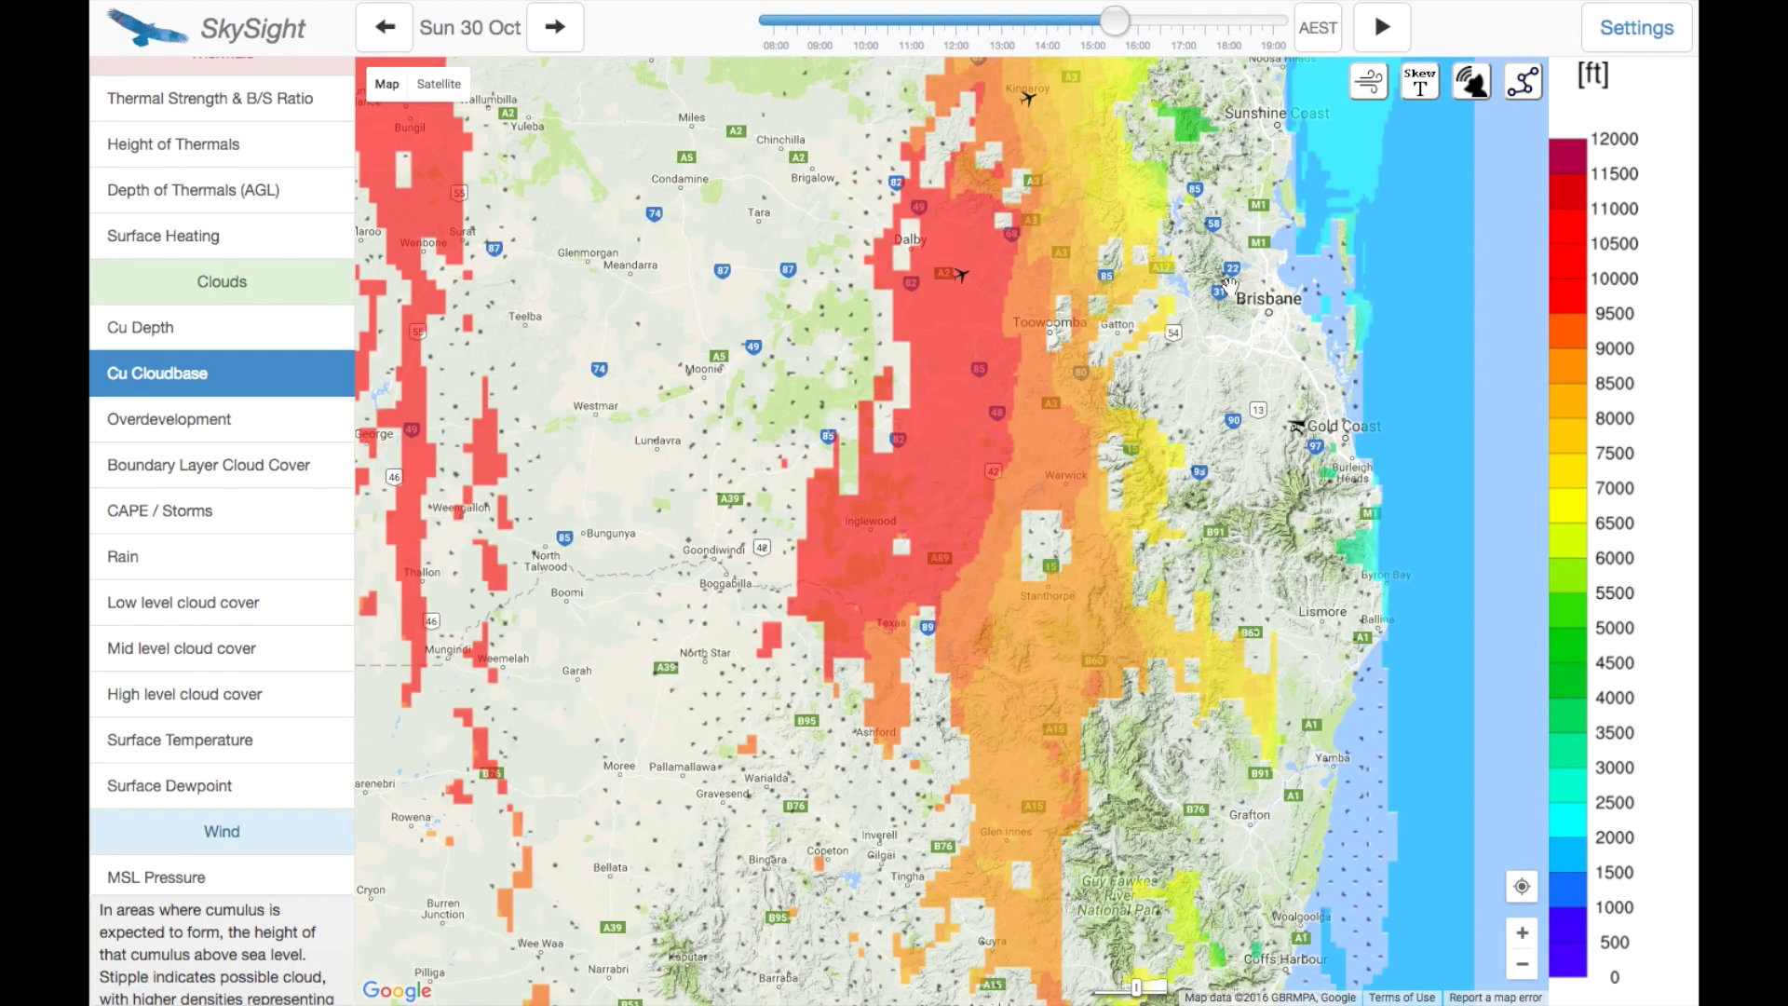
Step: Start a route forecast at the Jondaryan airfield with a first leg of about 29 km north, checking Cu Cloudbase at 13:30 and 14:30
{"action": "left_click", "coordinate": [1524, 82]}
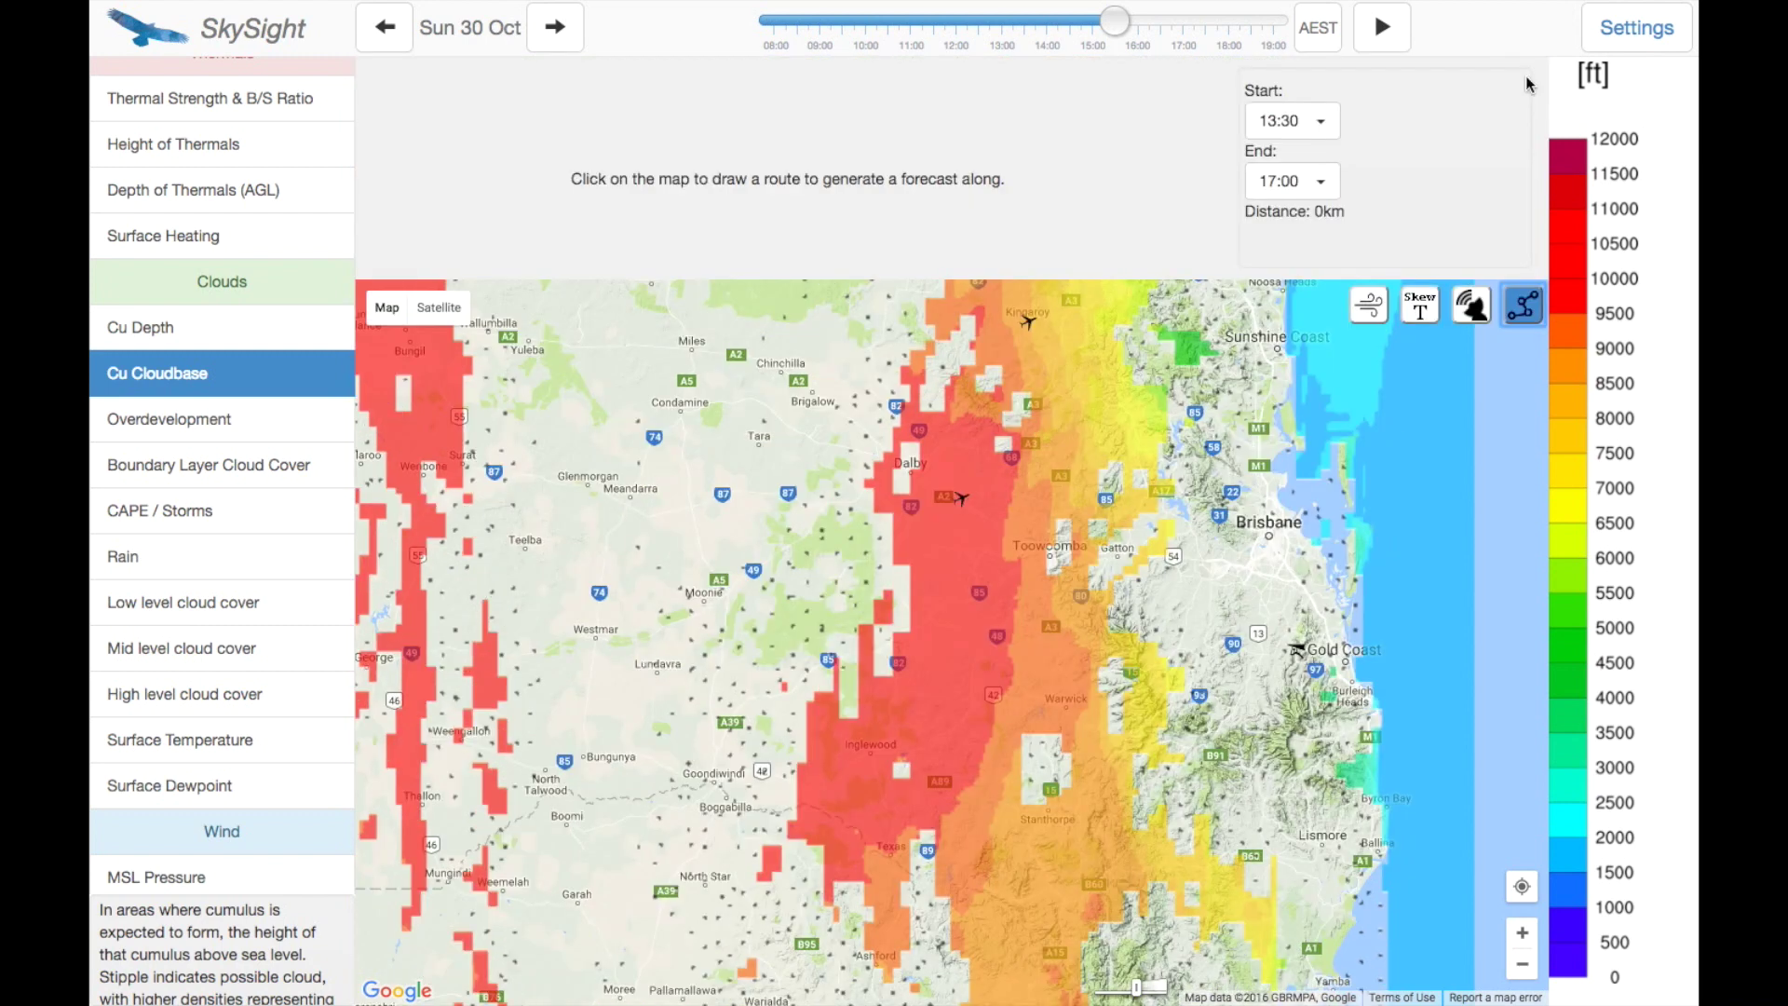
{"action": "left_click", "coordinate": [959, 504]}
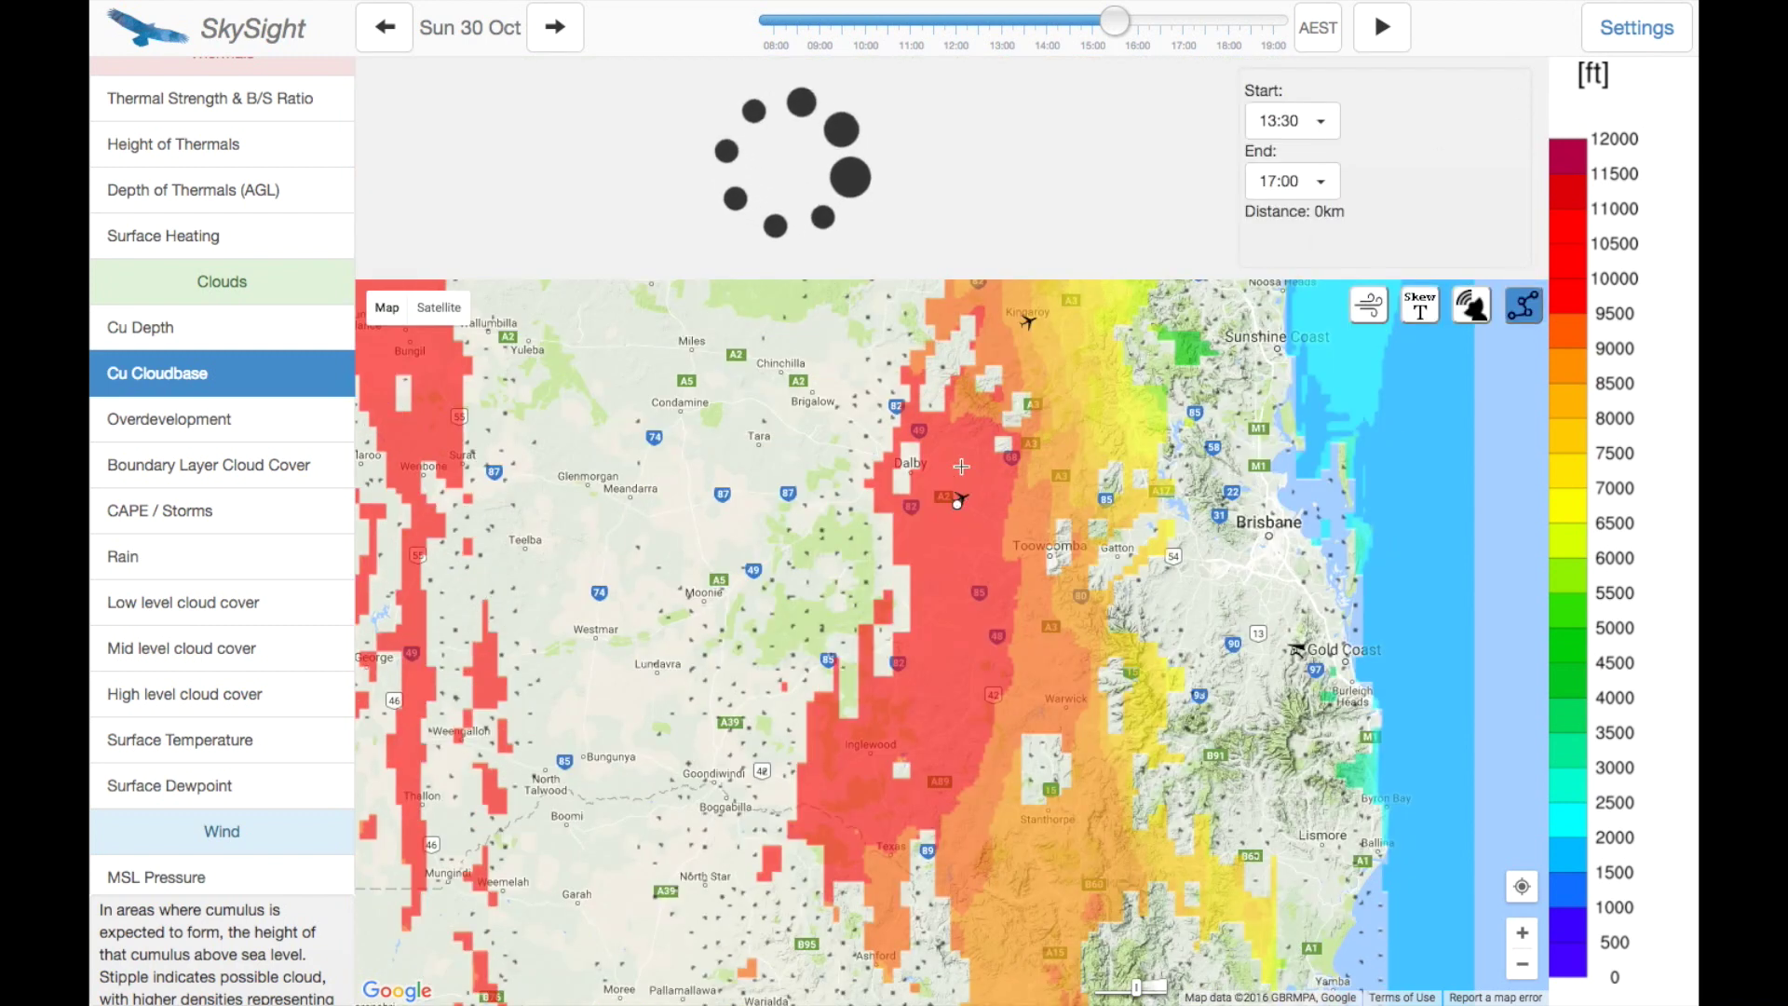
{"action": "left_click", "coordinate": [1024, 30]}
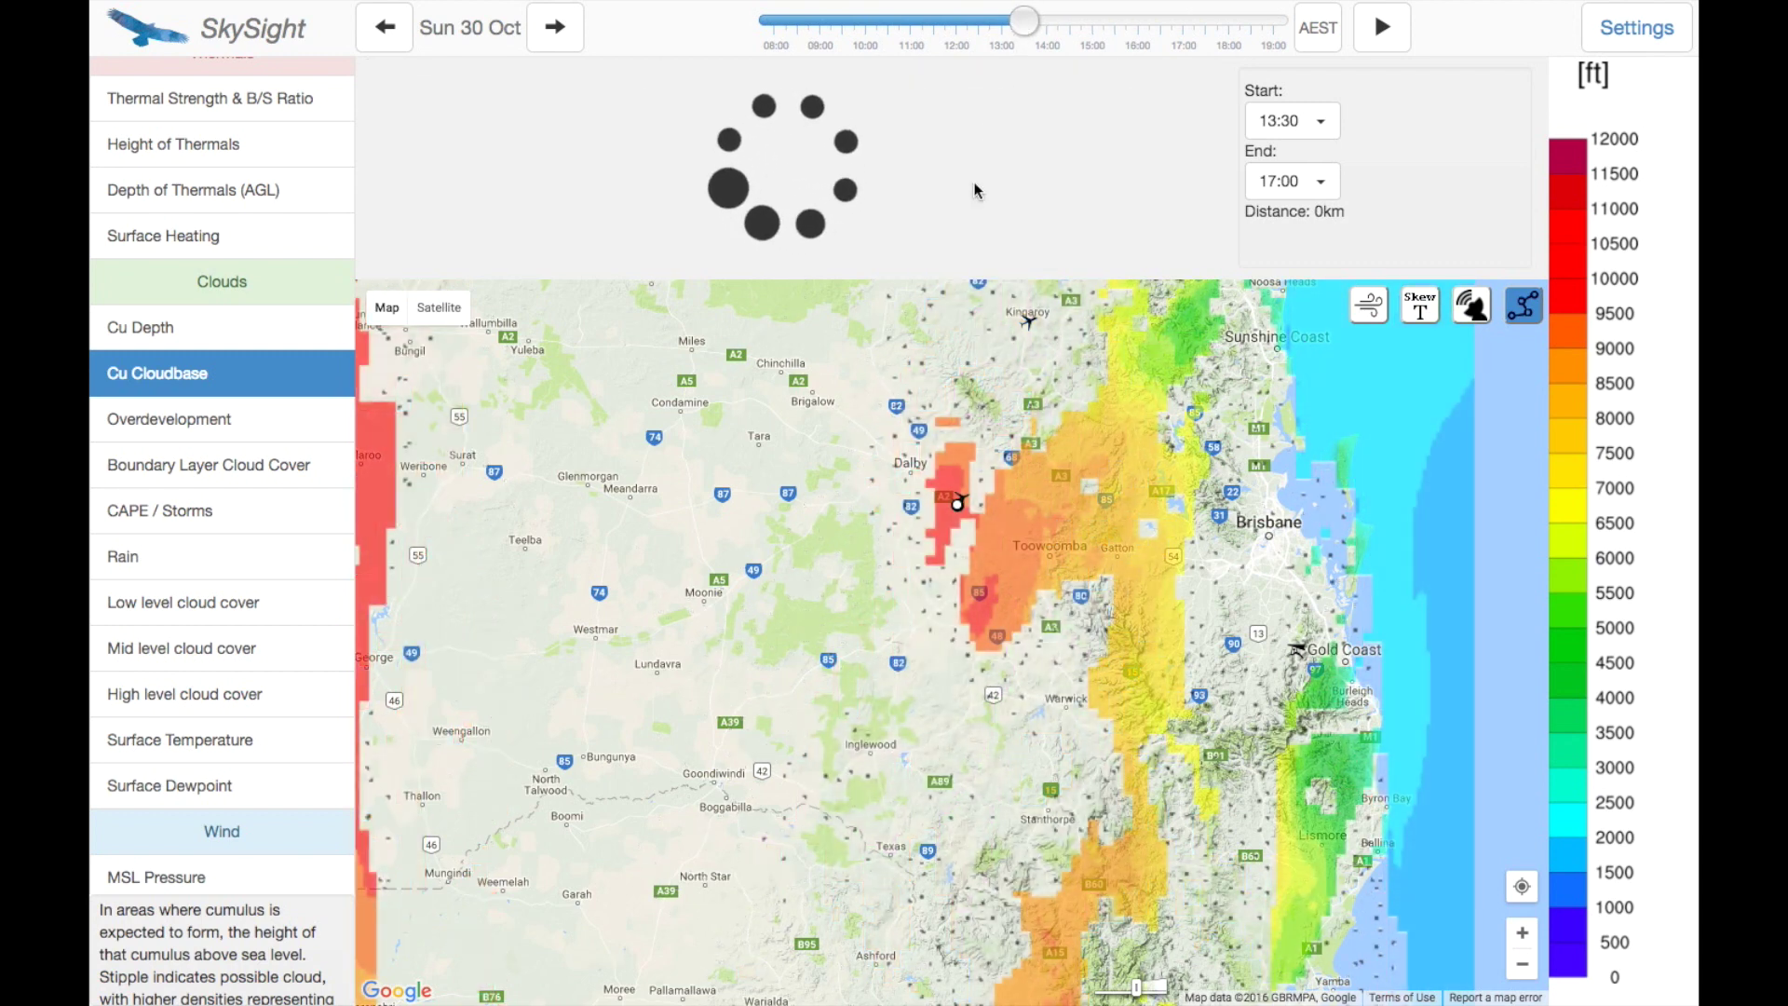
{"action": "left_click", "coordinate": [956, 447]}
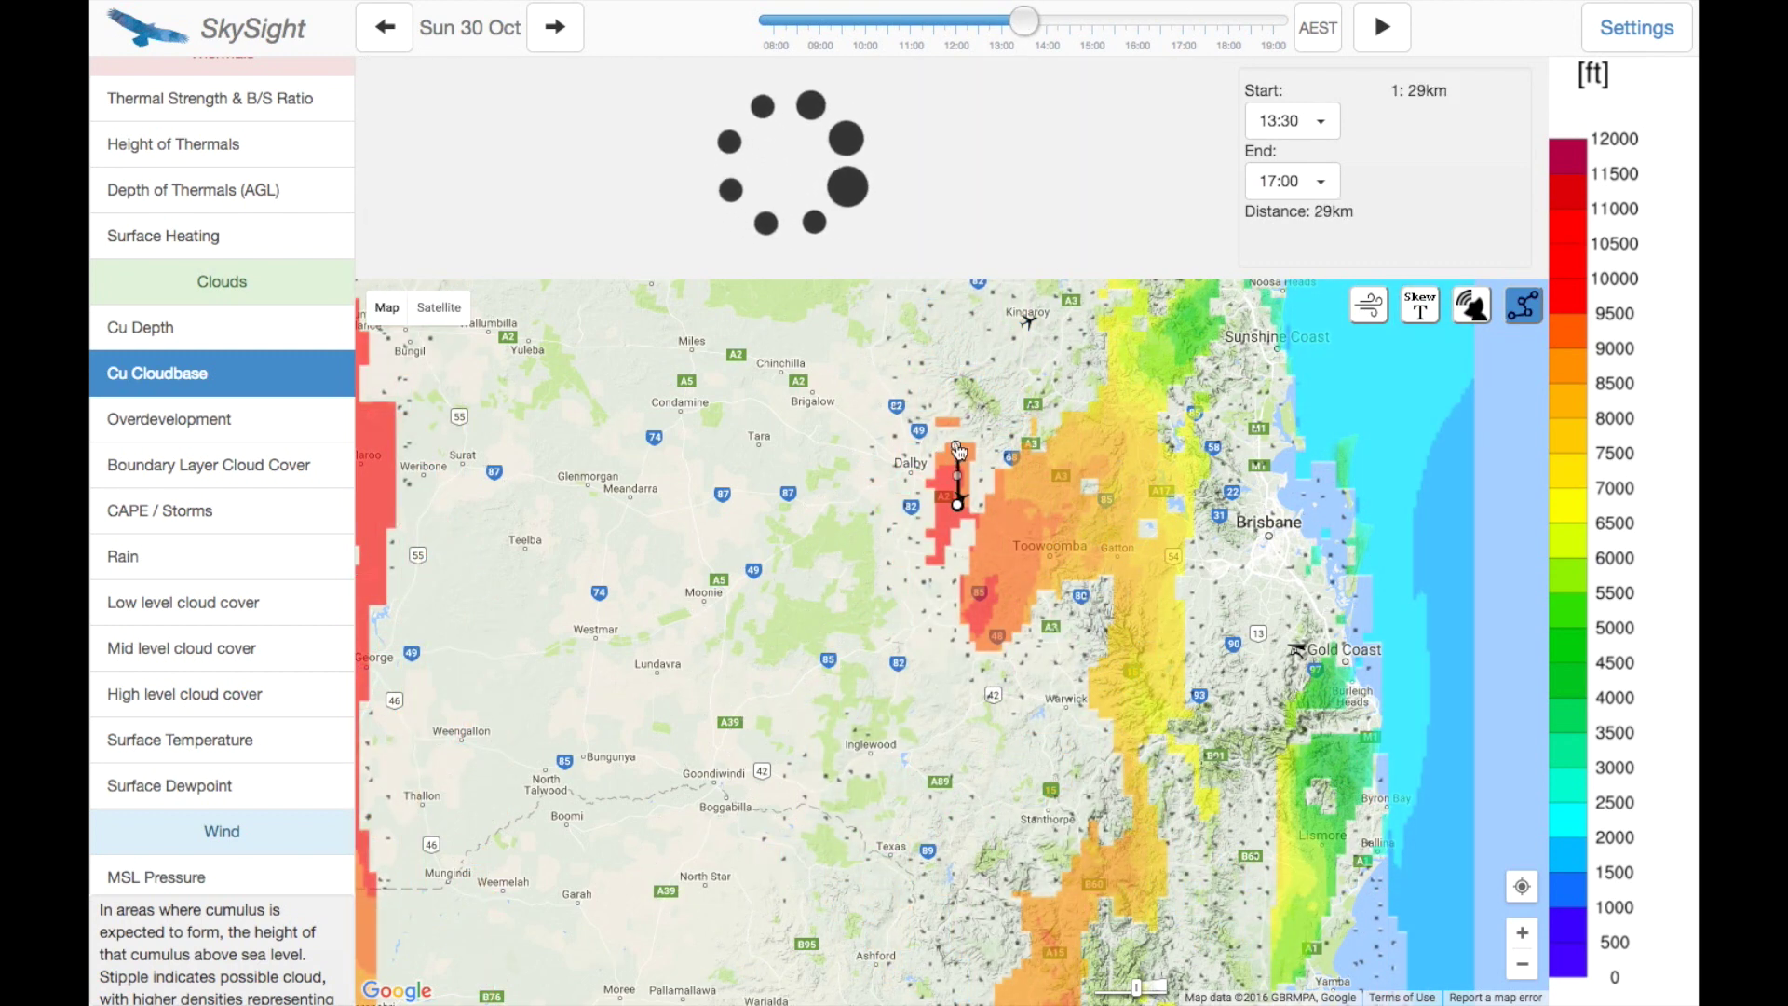
{"action": "left_click", "coordinate": [1071, 22]}
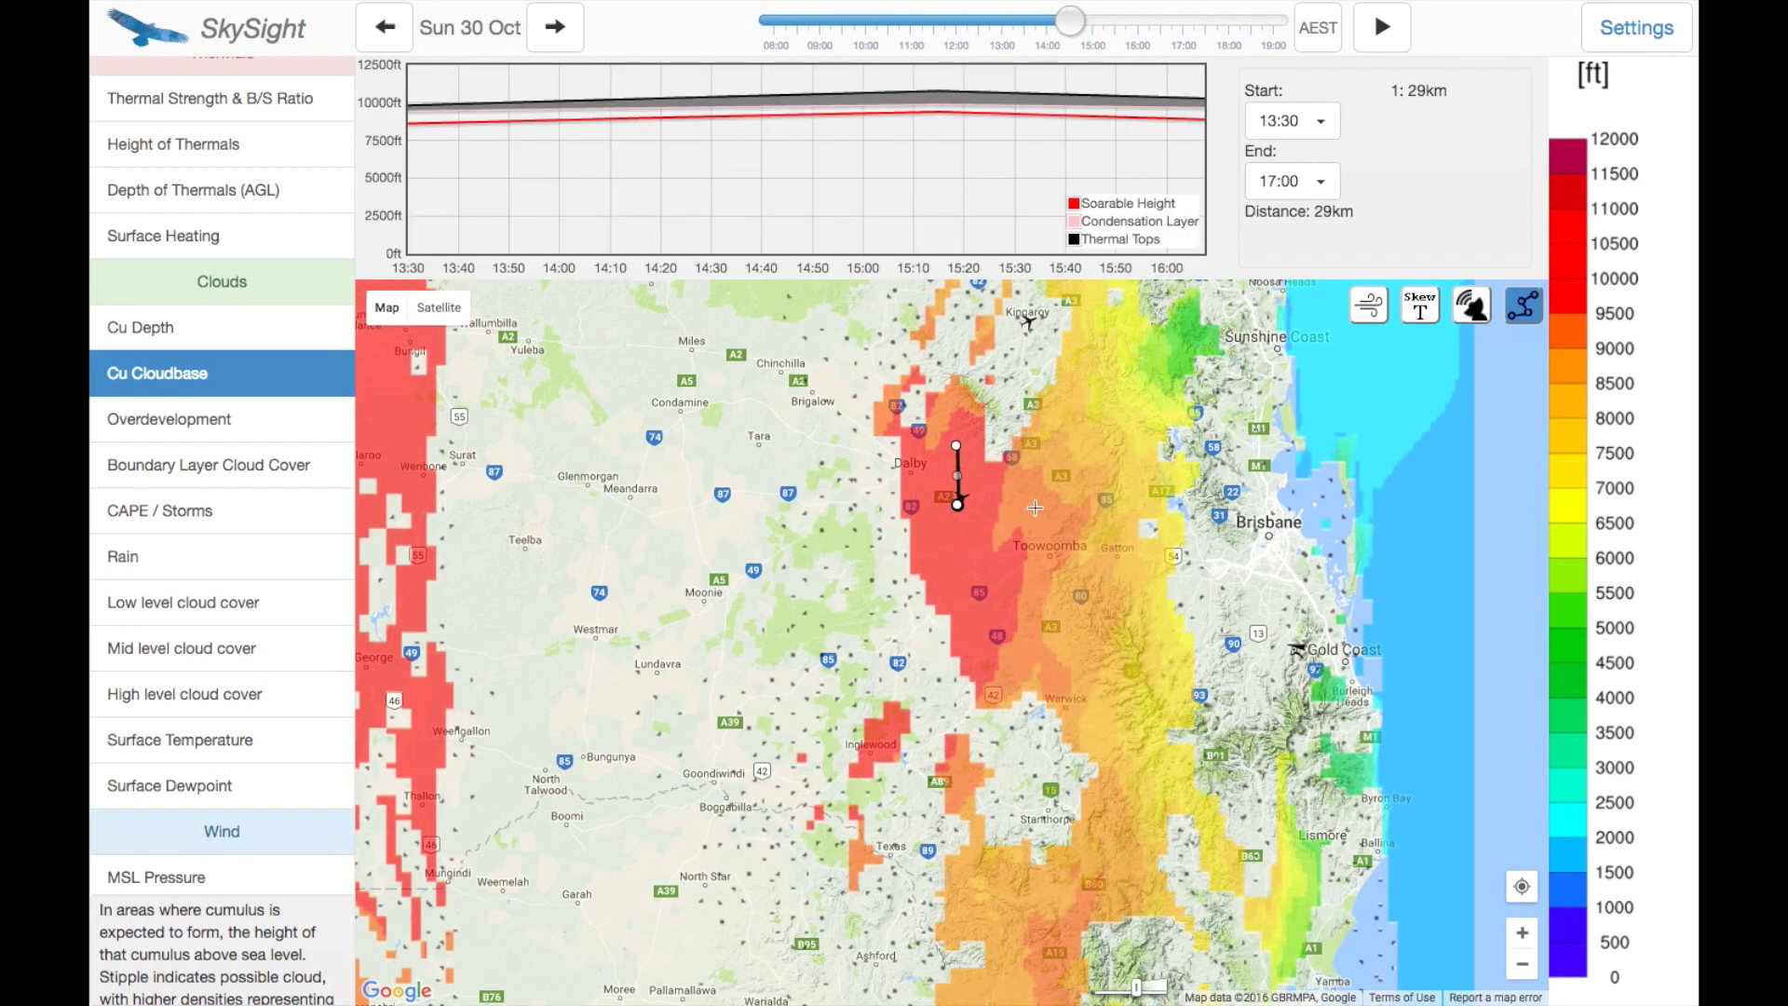
Step: Extend the route via Warwick and Inglewood back to Jondaryan, about 389 km overall, checking Cu Cloudbase at 15:30 and 16:30 on the way
{"action": "left_click", "coordinate": [1068, 710]}
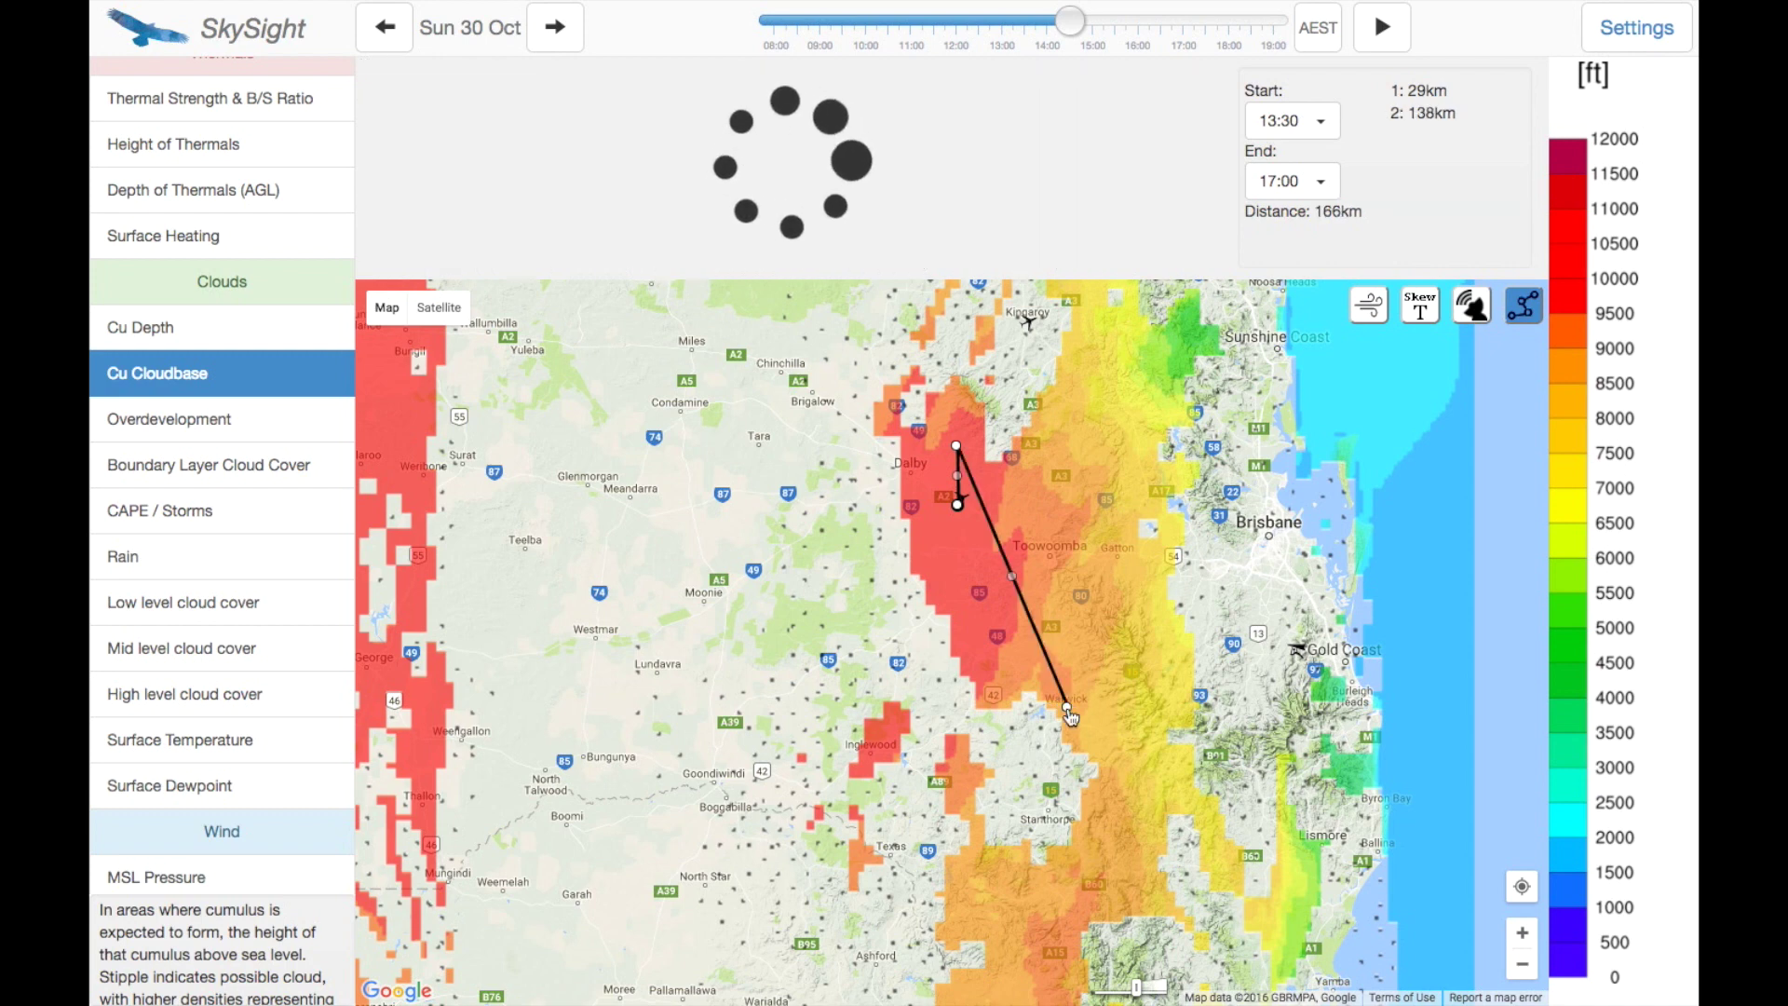
{"action": "left_click", "coordinate": [1116, 24]}
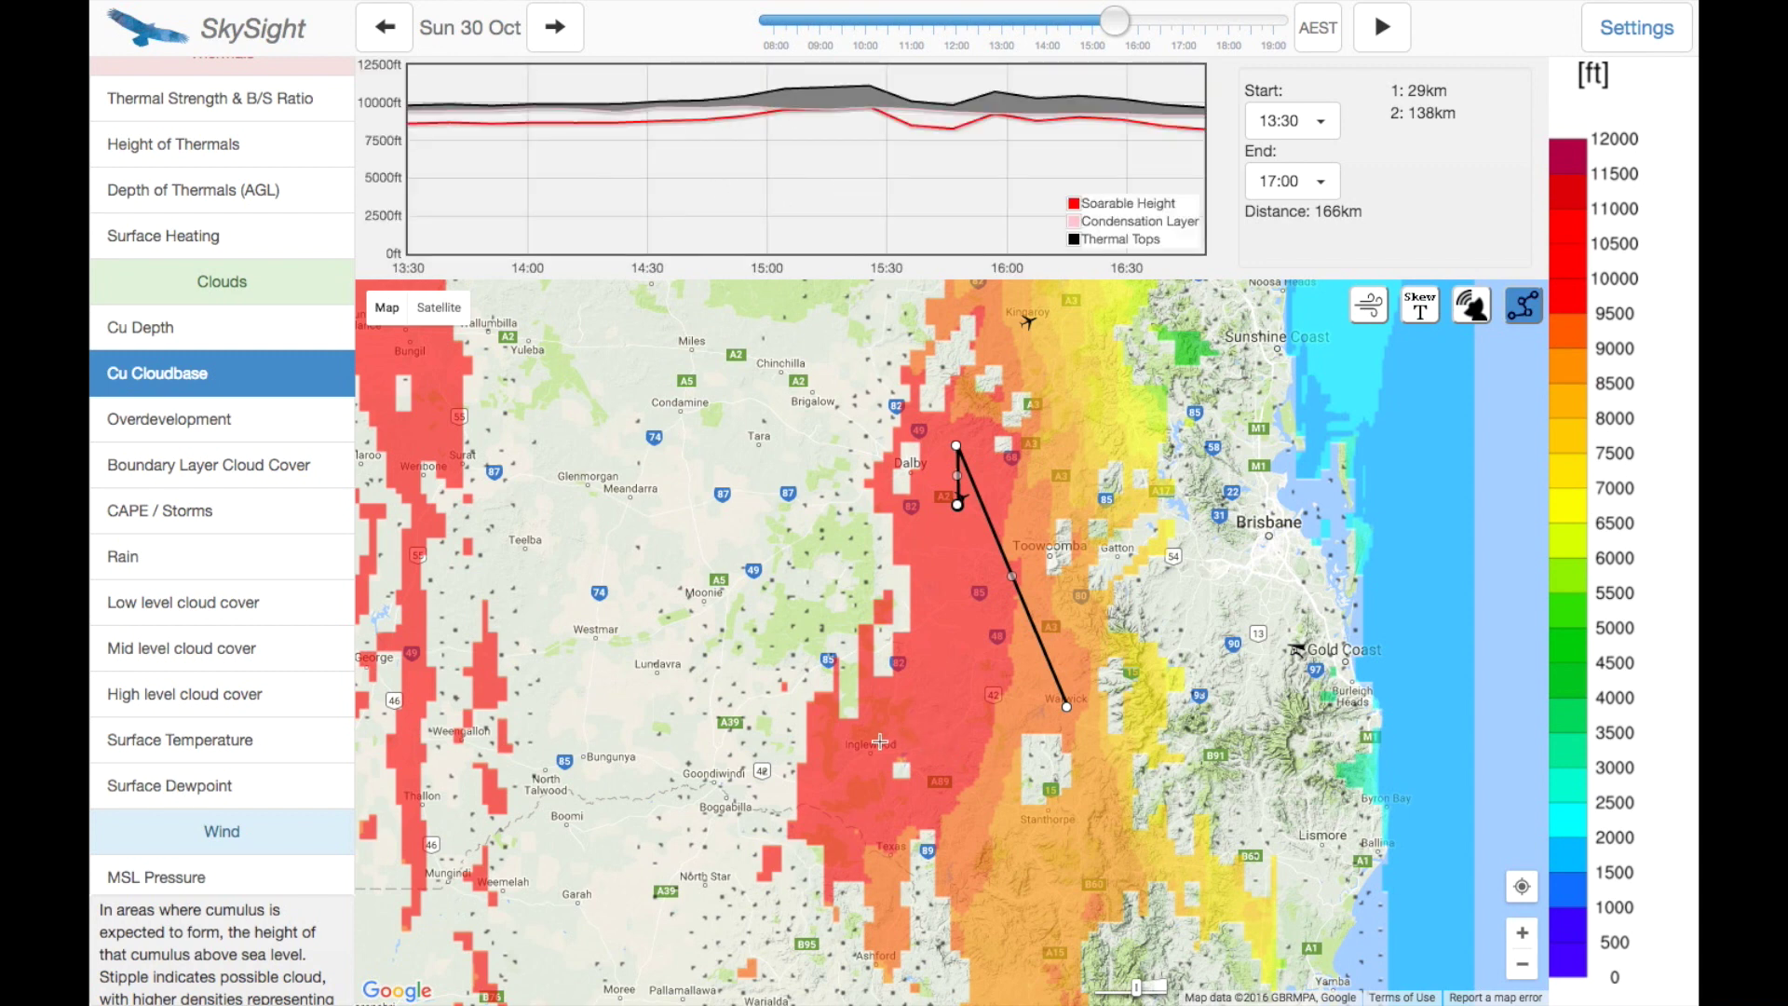
{"action": "left_click", "coordinate": [874, 755]}
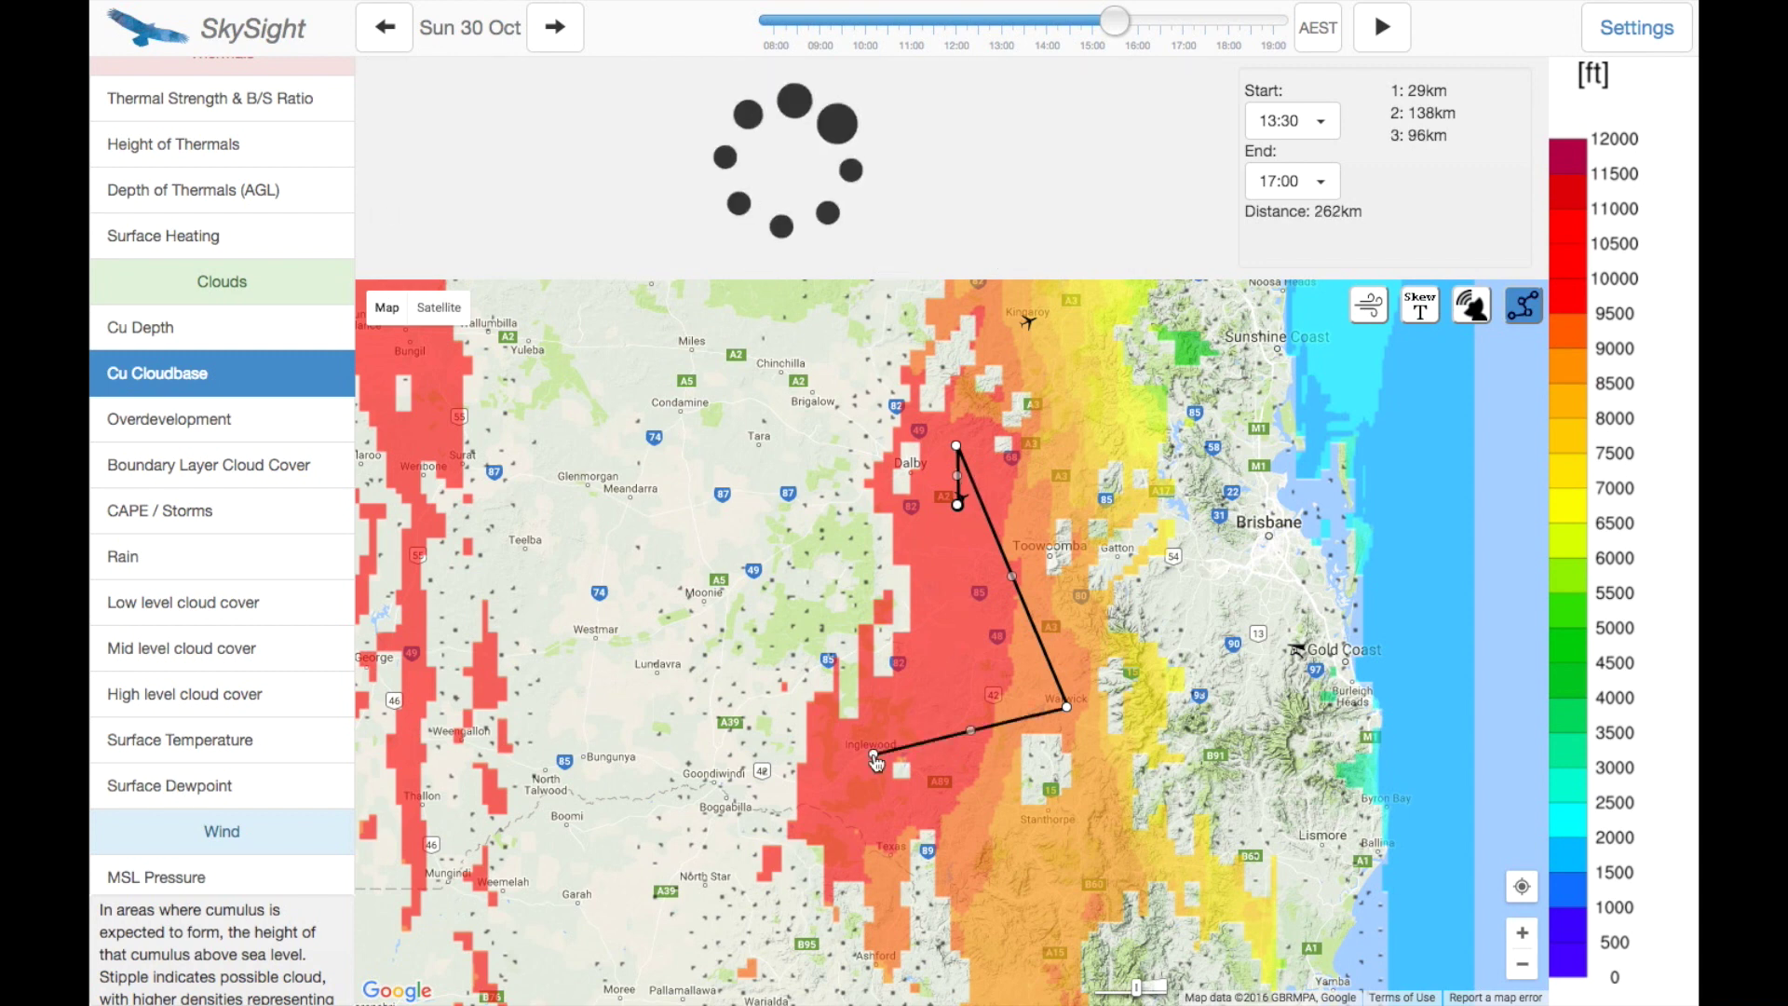
{"action": "left_click", "coordinate": [1163, 25]}
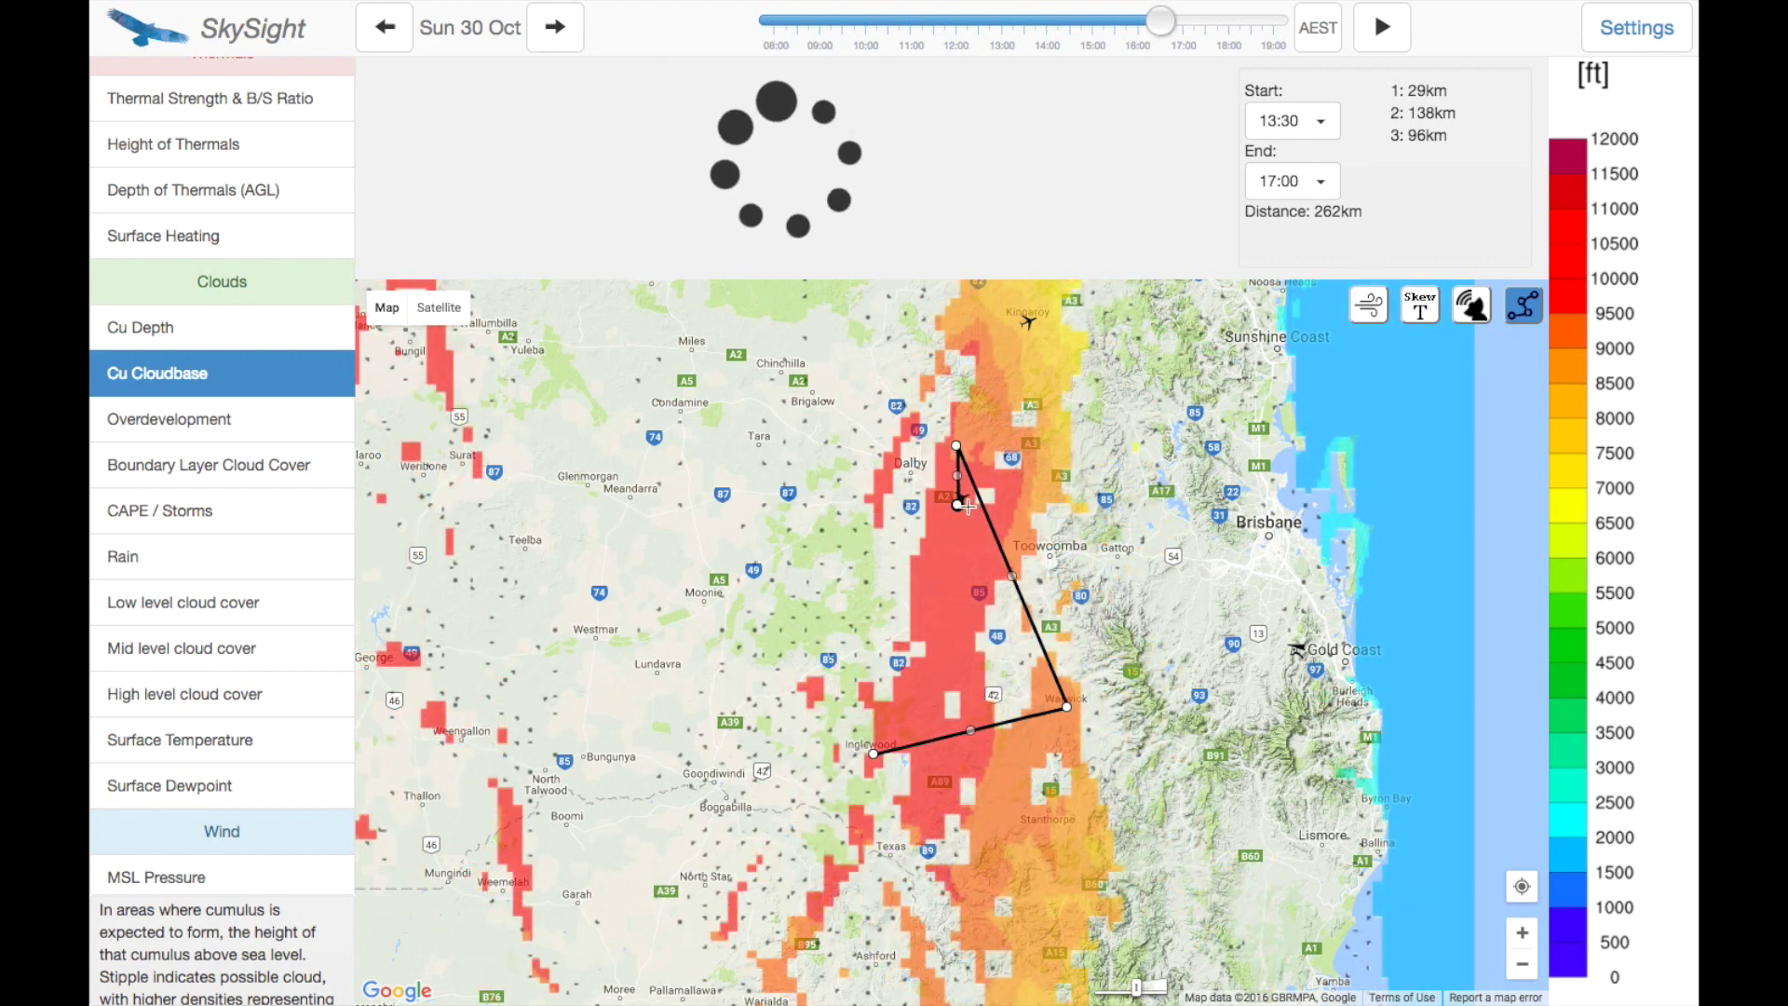
{"action": "left_click", "coordinate": [963, 507]}
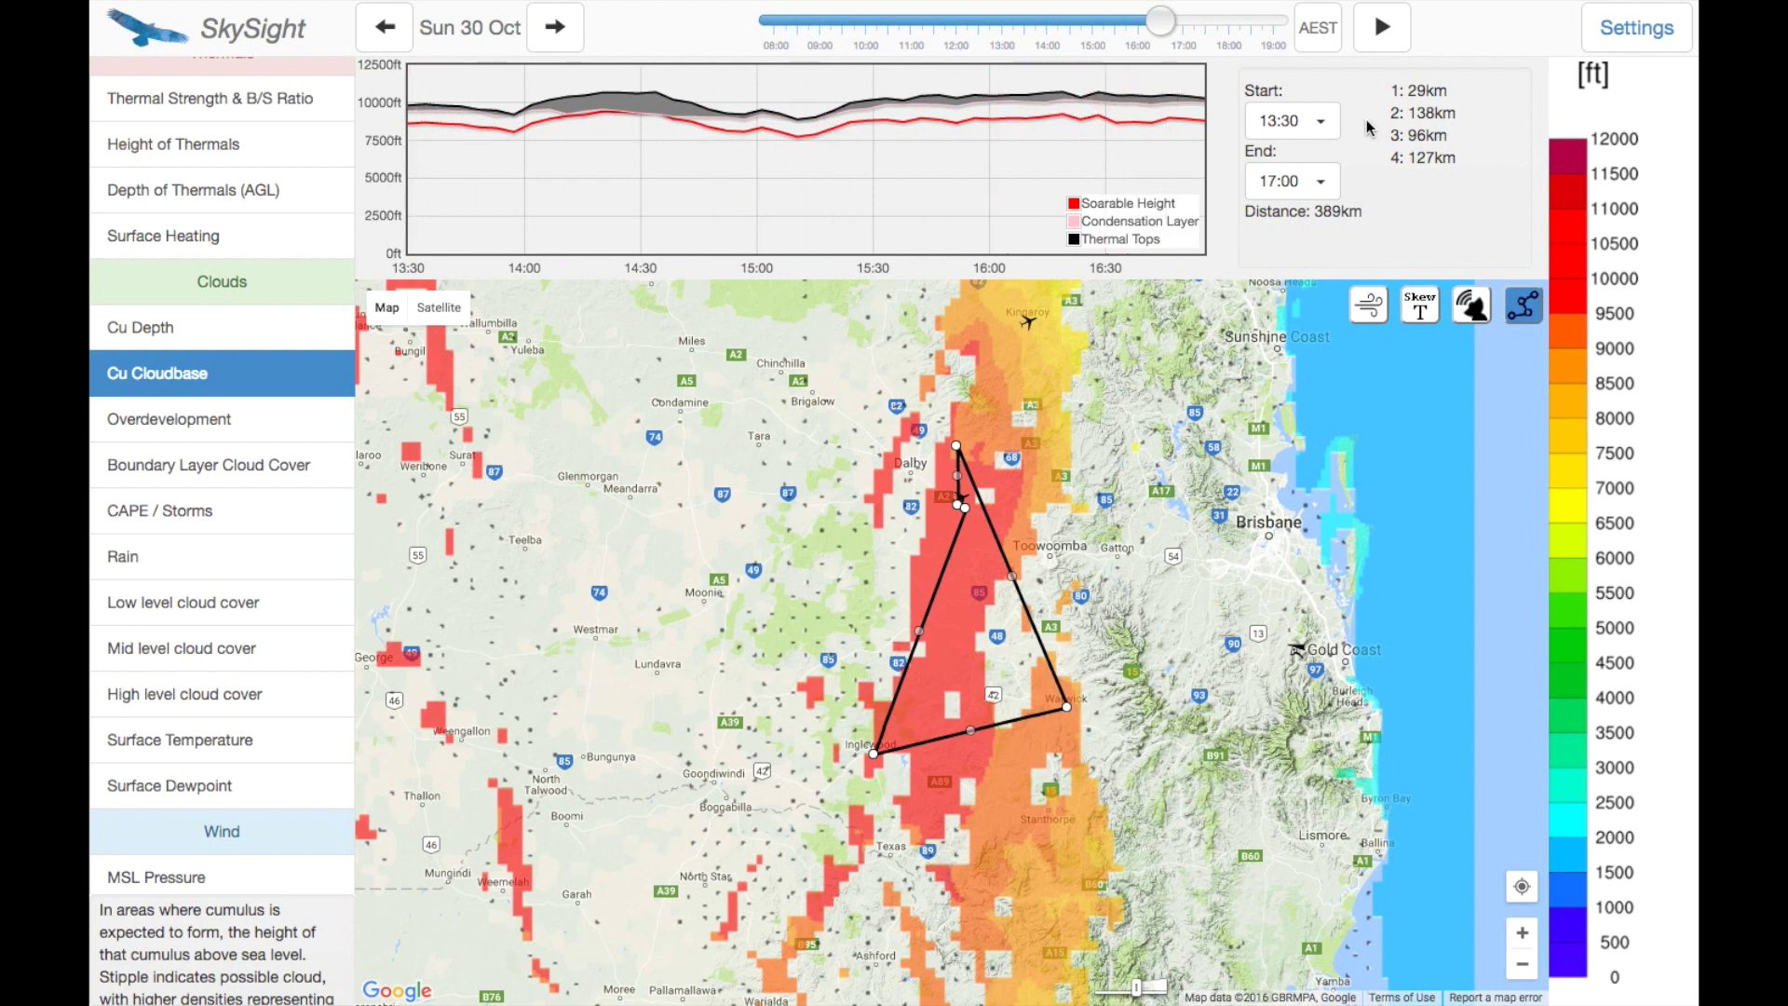
Step: Close the route forecast and examine the Skew-T temperature trace at 16:30, 17:00 and 14:30 AEST
{"action": "left_click", "coordinate": [1523, 305]}
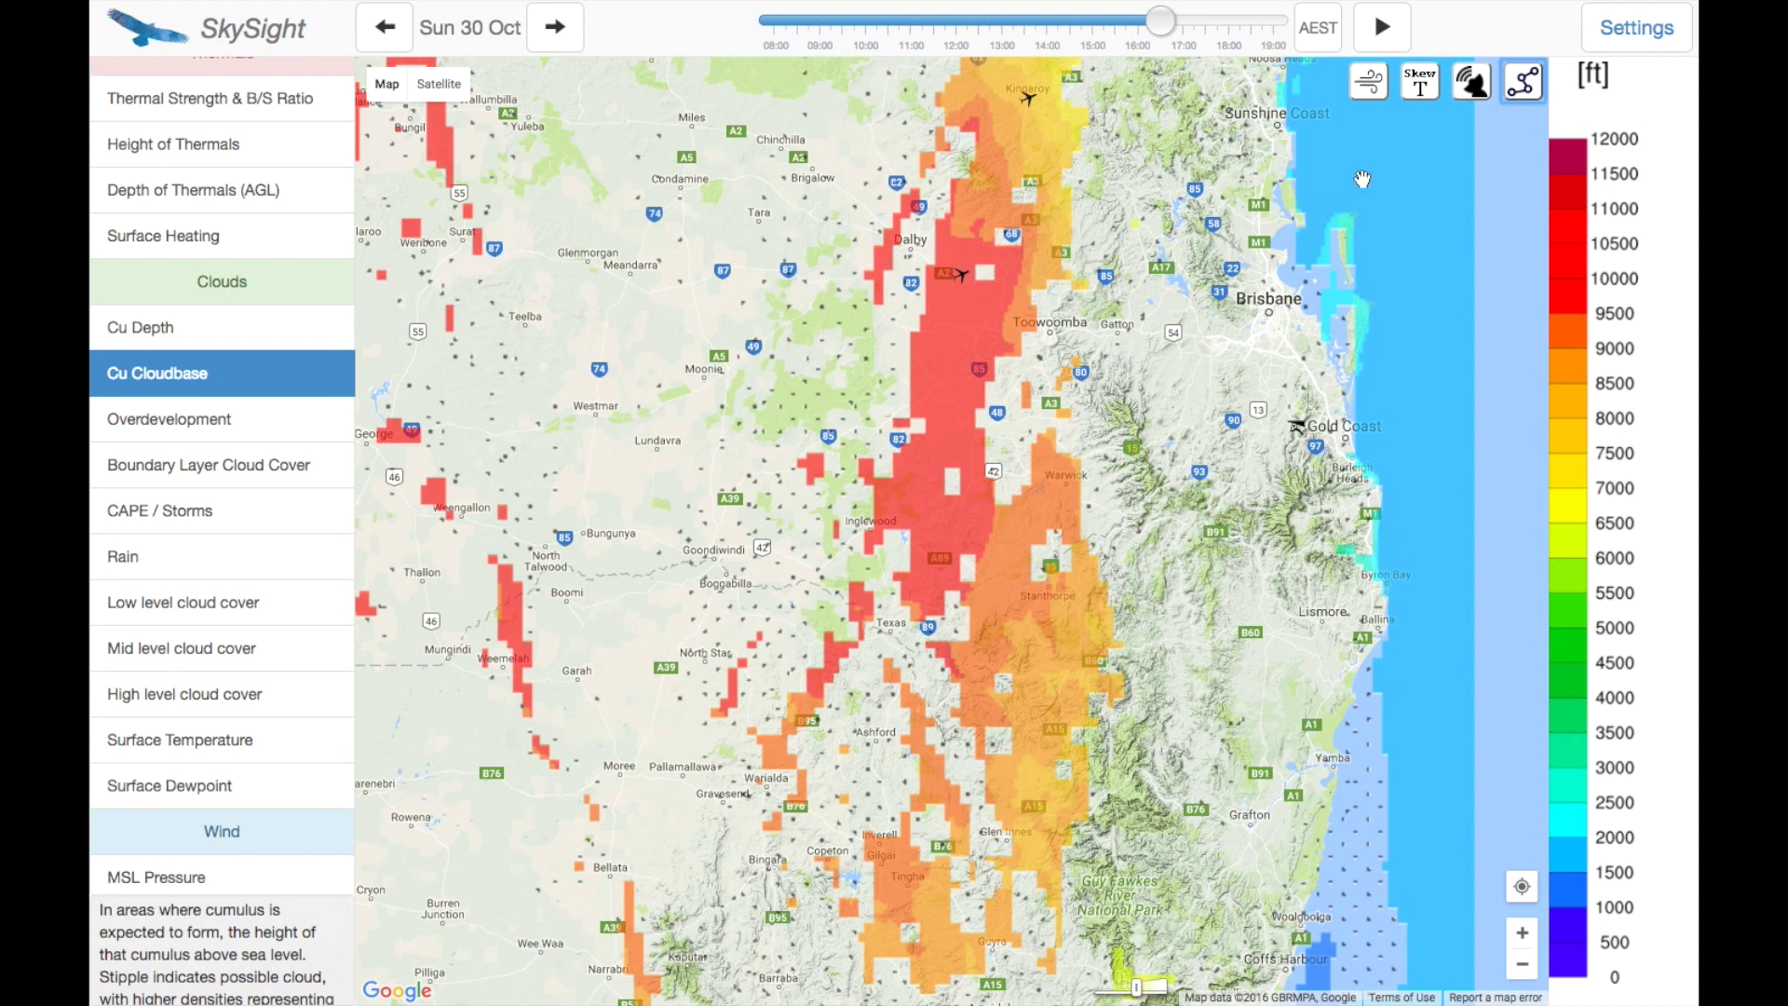
{"action": "left_click", "coordinate": [1421, 85]}
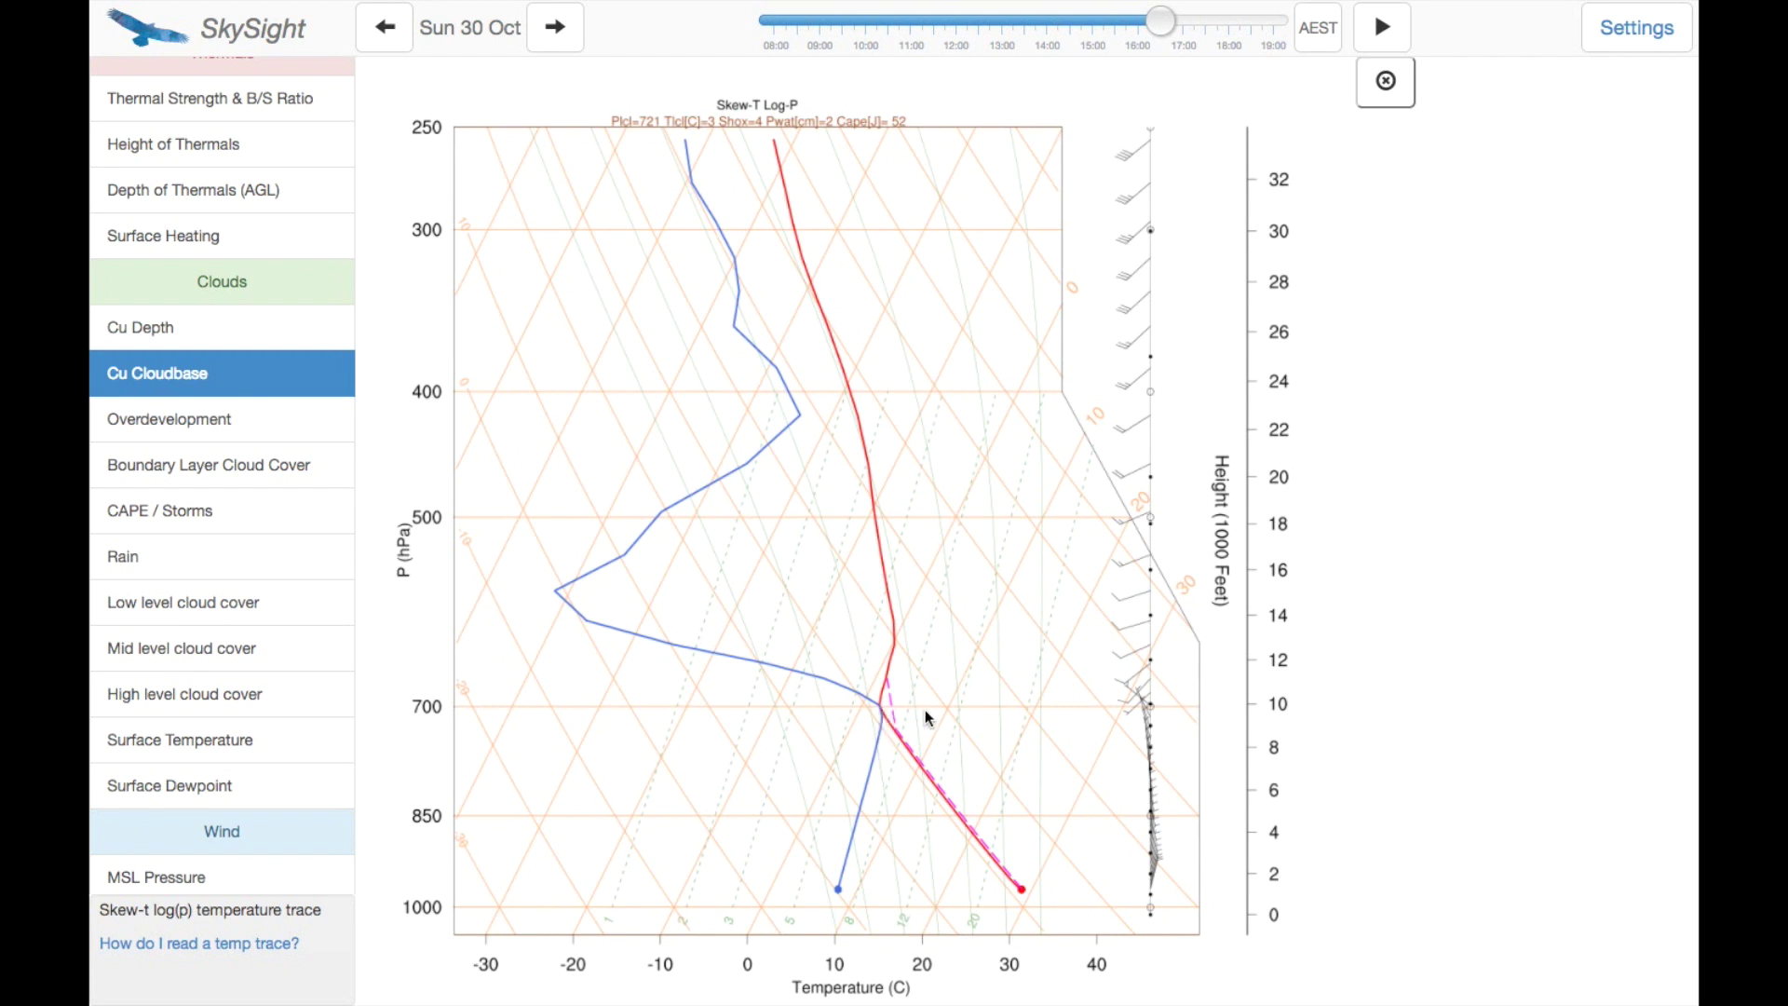
{"action": "key", "text": "Right"}
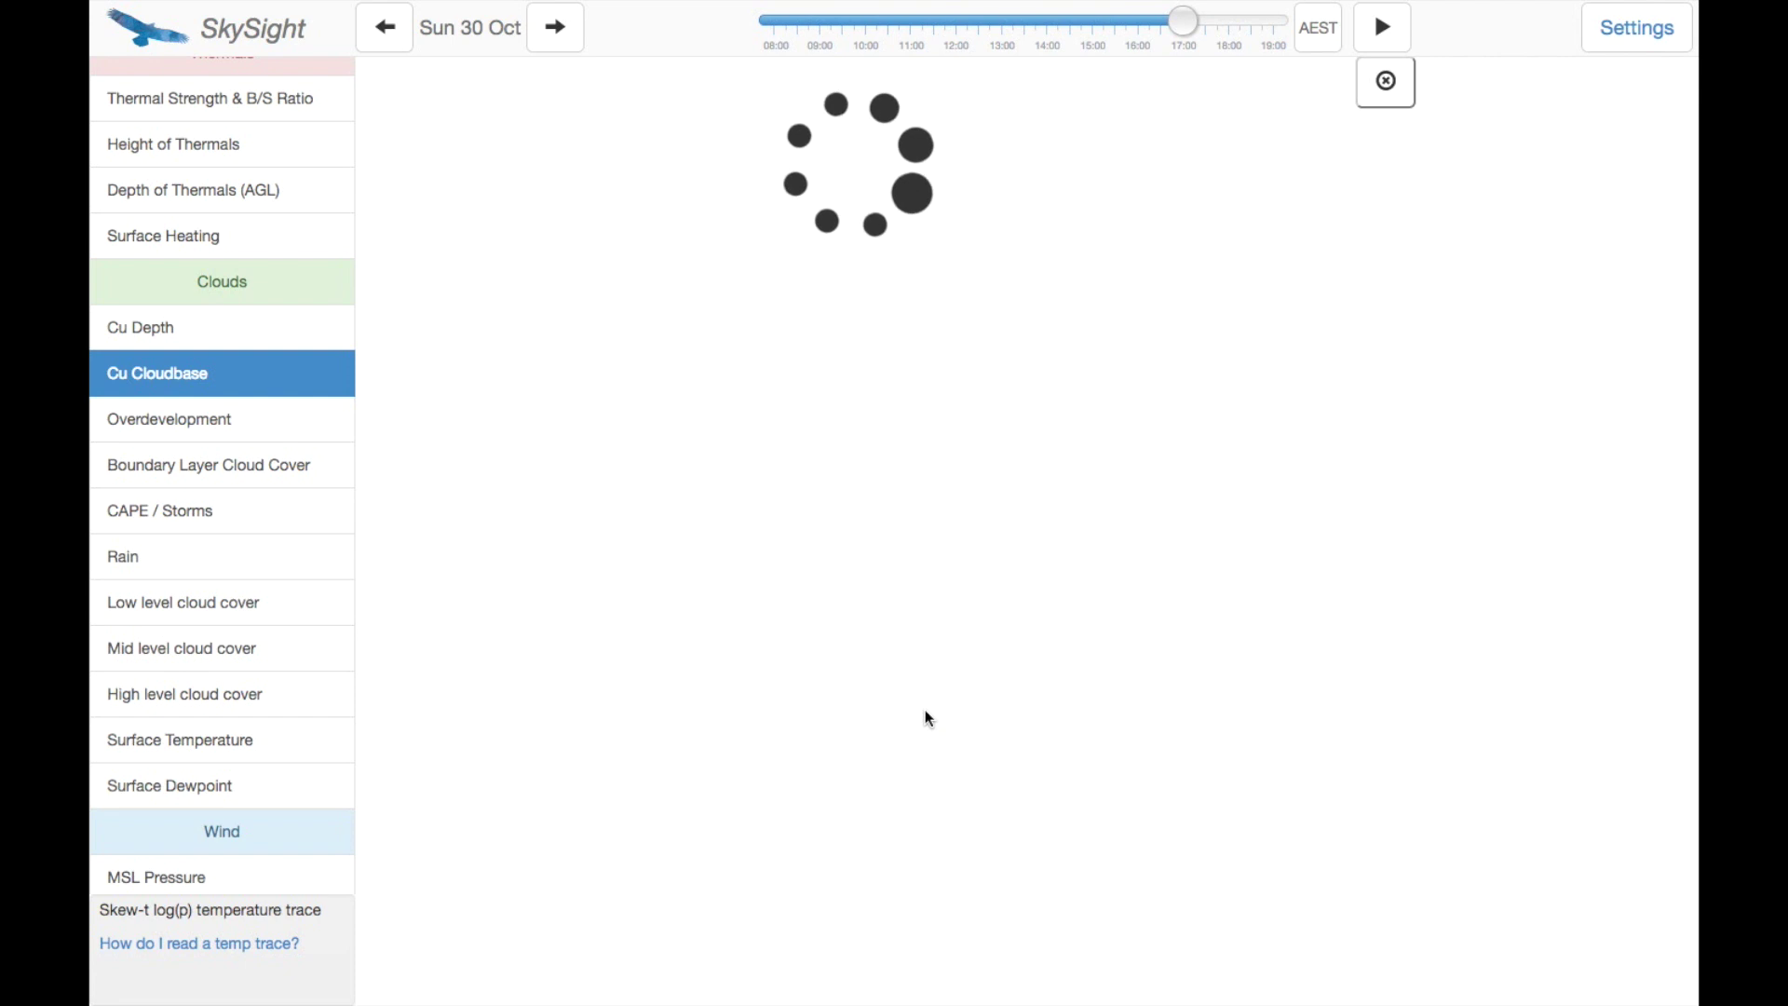
{"action": "left_click", "coordinate": [1070, 21]}
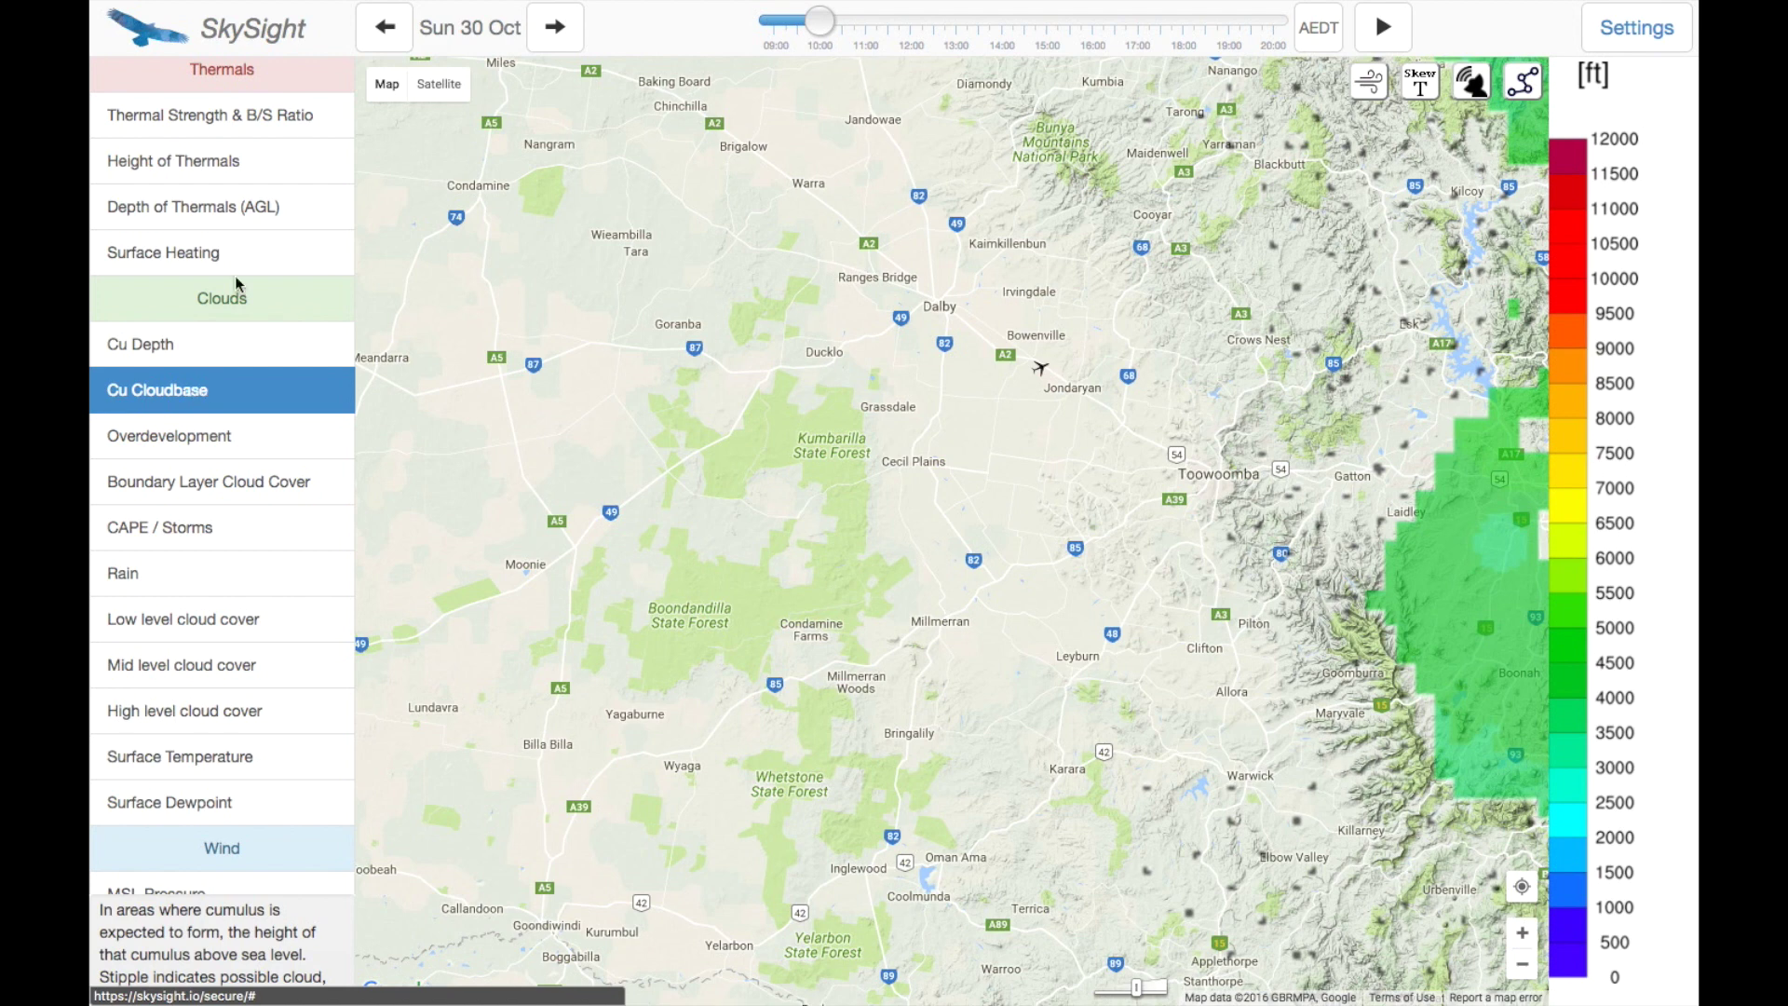
Step: Set the time to 16:00 AEDT and examine Height of Thermals, Thermal Strength & B/S Ratio and Potential Flight Distance around Jondaryan
{"action": "left_click", "coordinate": [265, 176]}
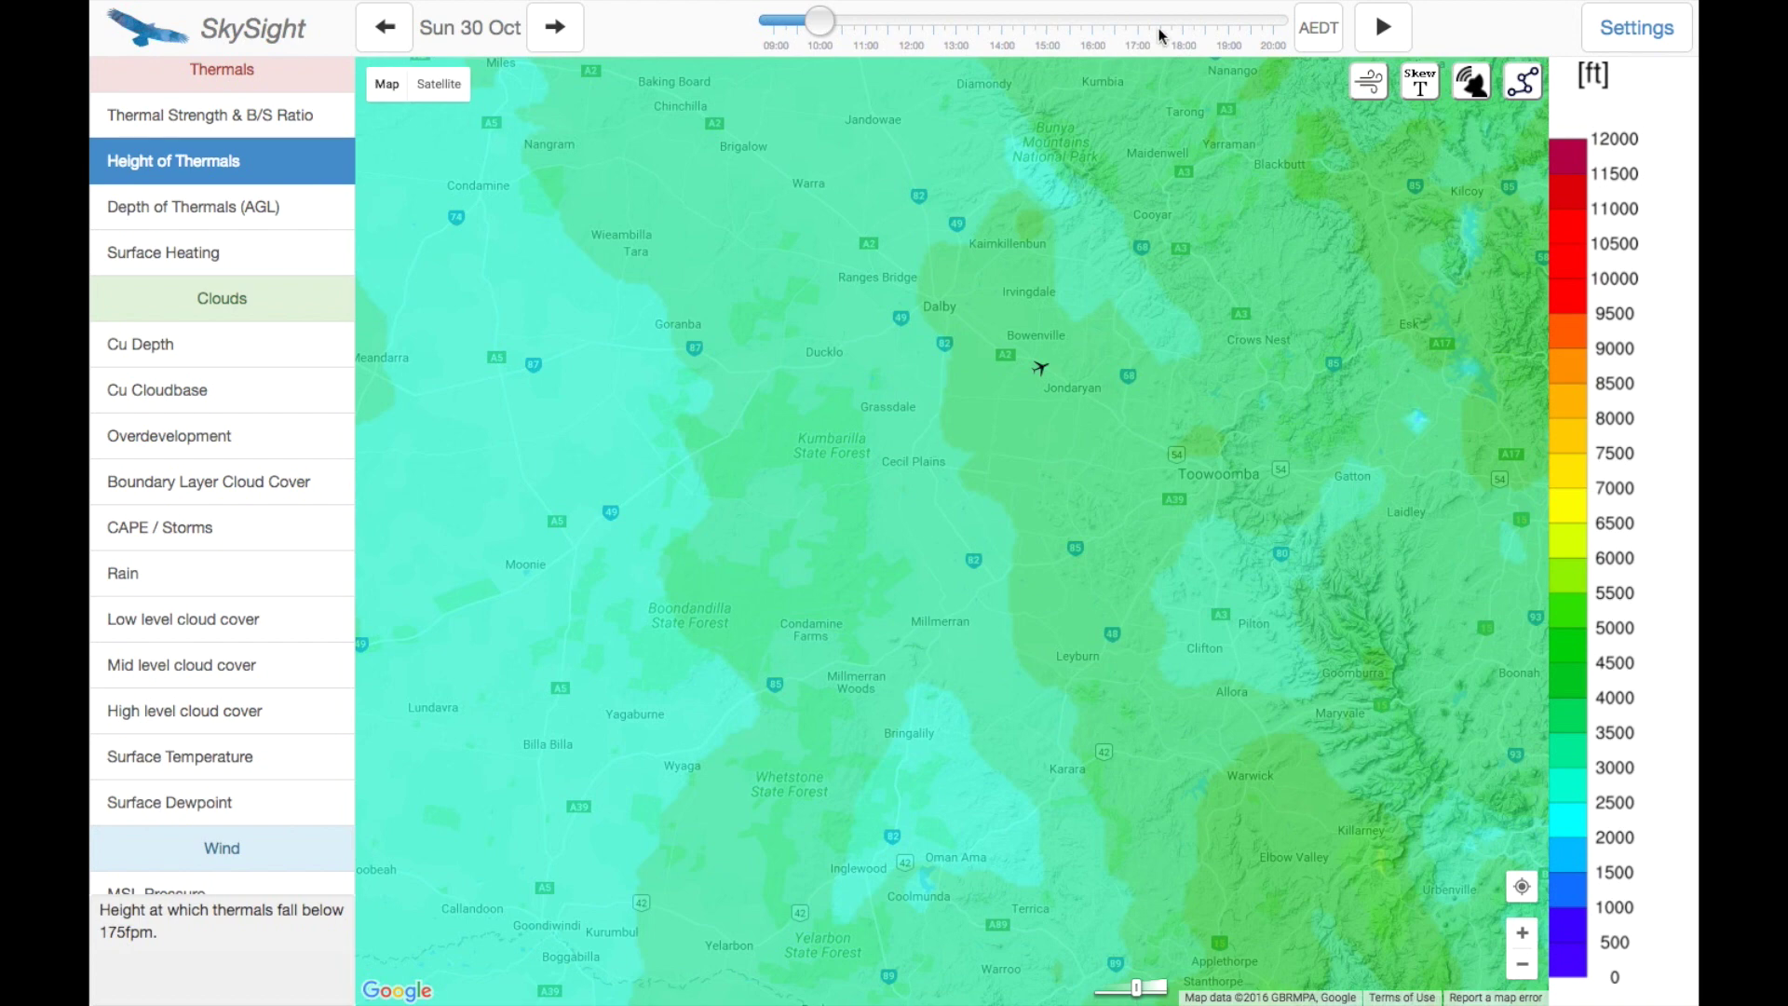
{"action": "left_click", "coordinate": [1093, 21]}
{"action": "mouse_move", "coordinate": [393, 111]}
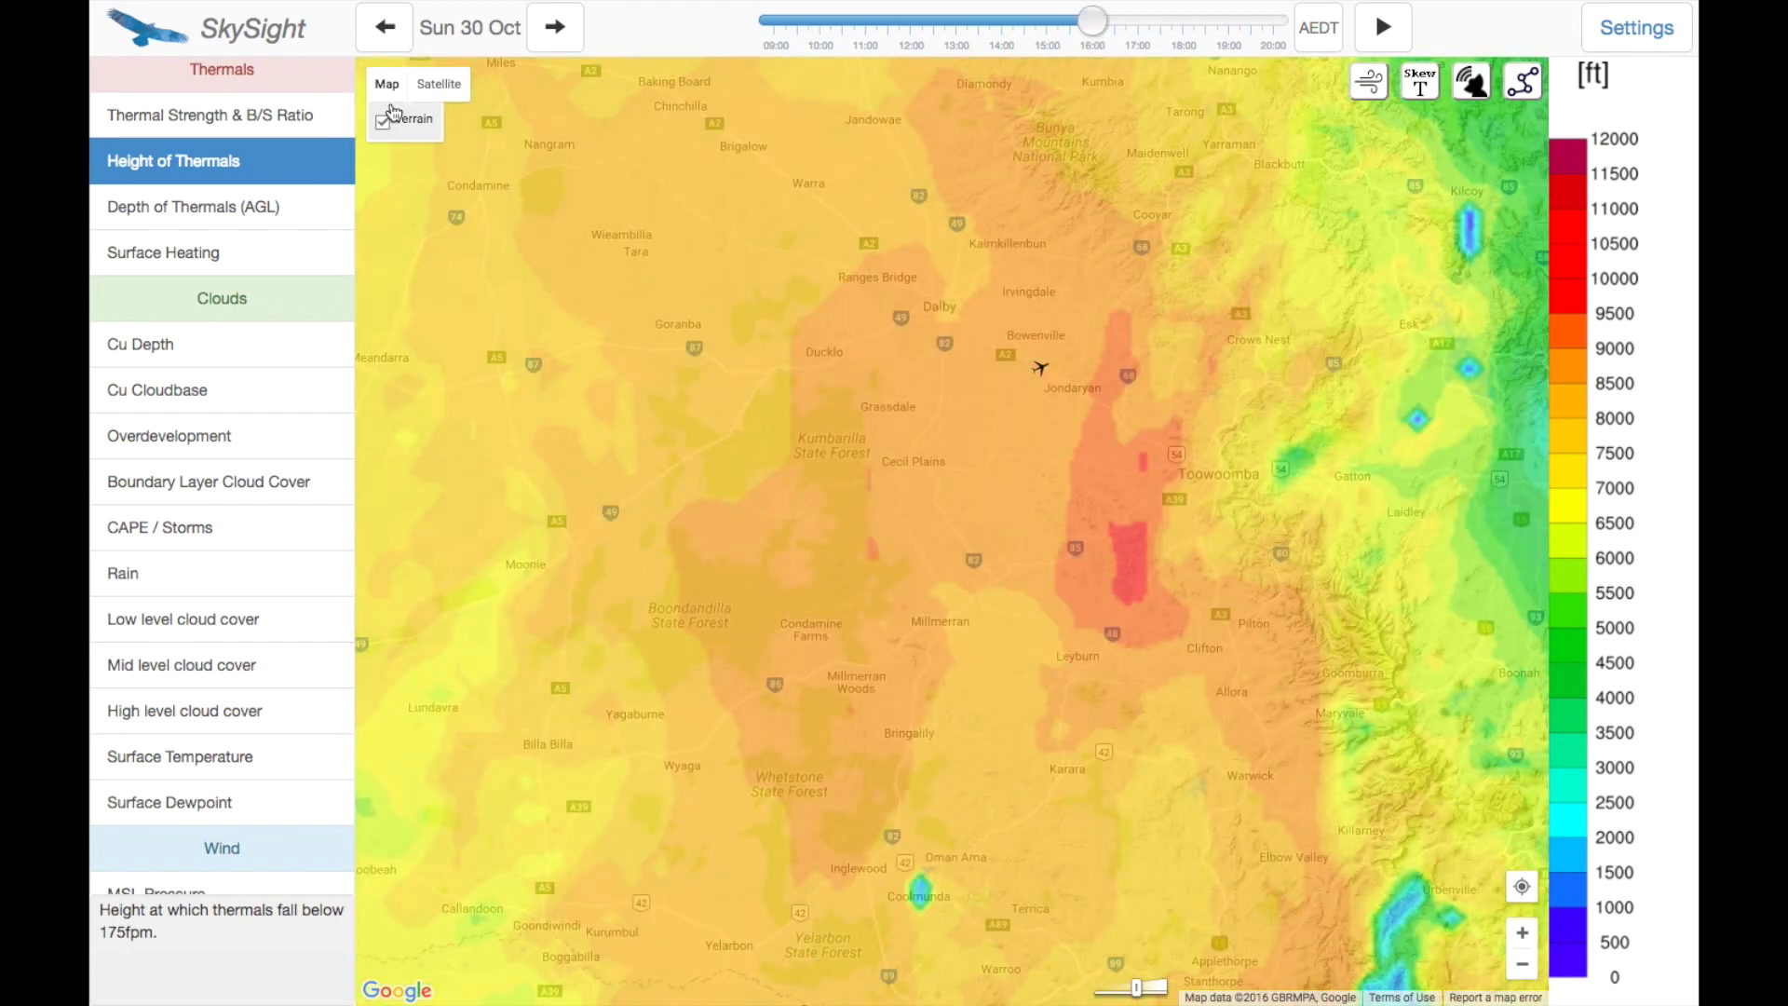
{"action": "left_click", "coordinate": [265, 116]}
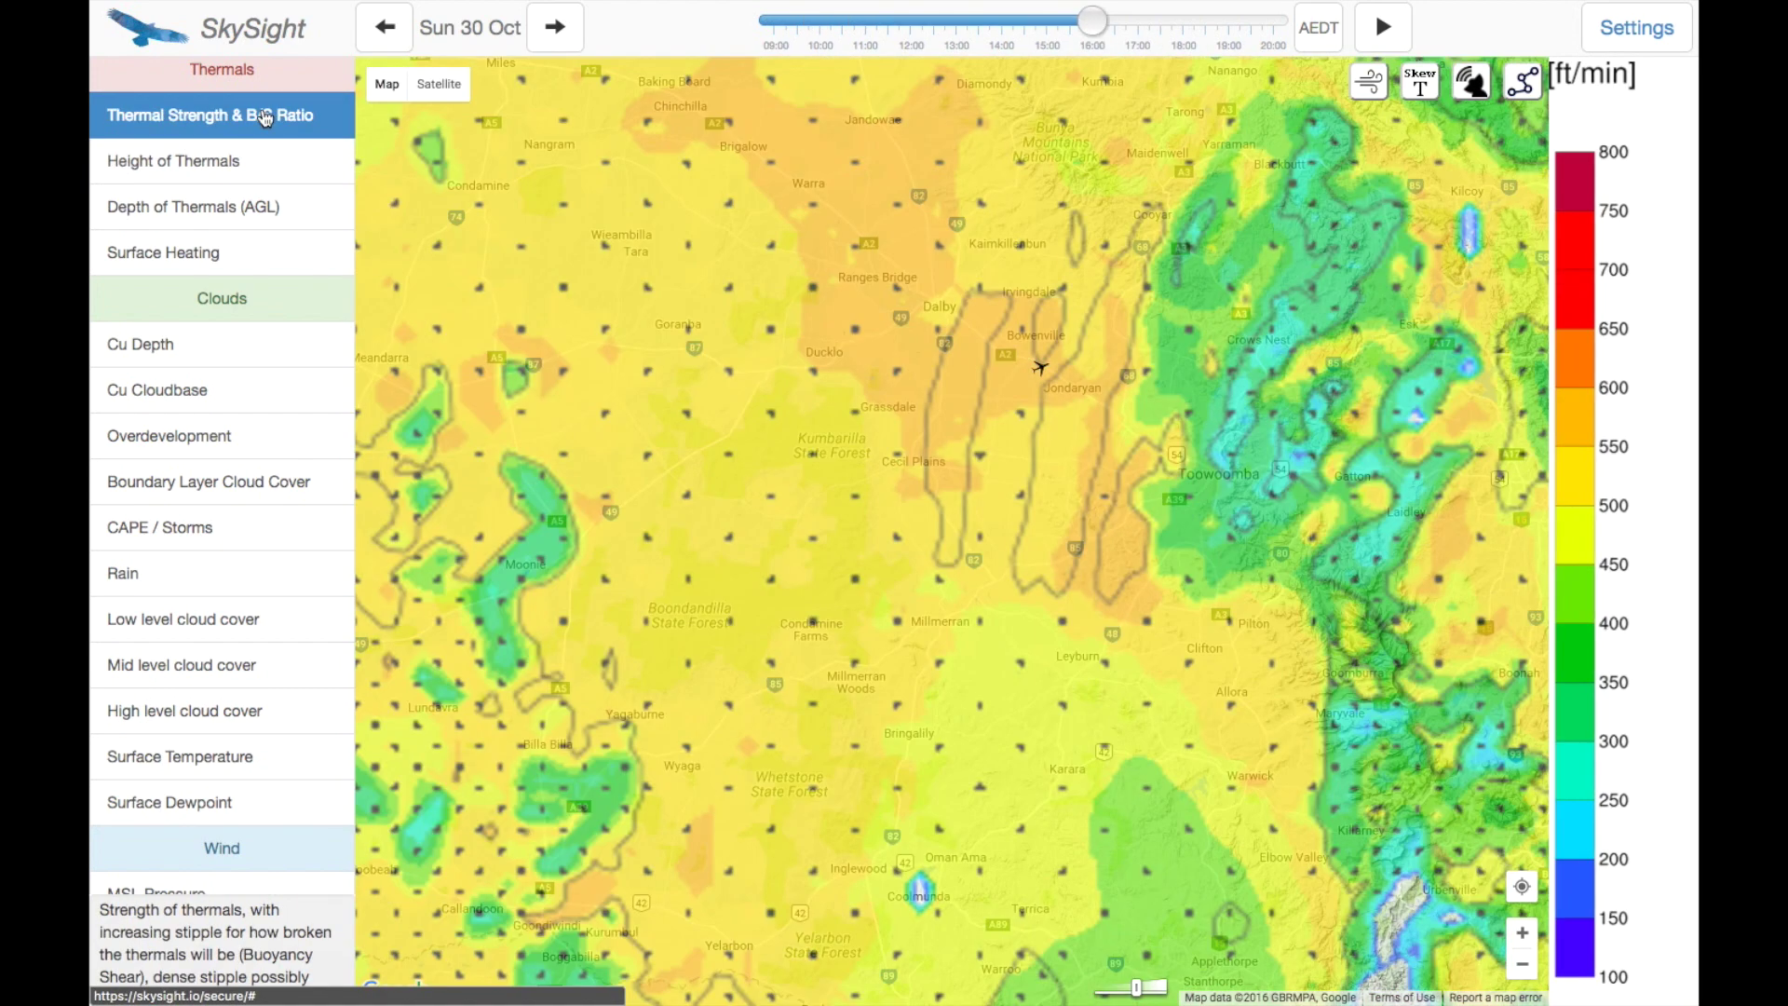
{"action": "scroll", "coordinate": [287, 301], "scroll_direction": "down", "scroll_amount": 6}
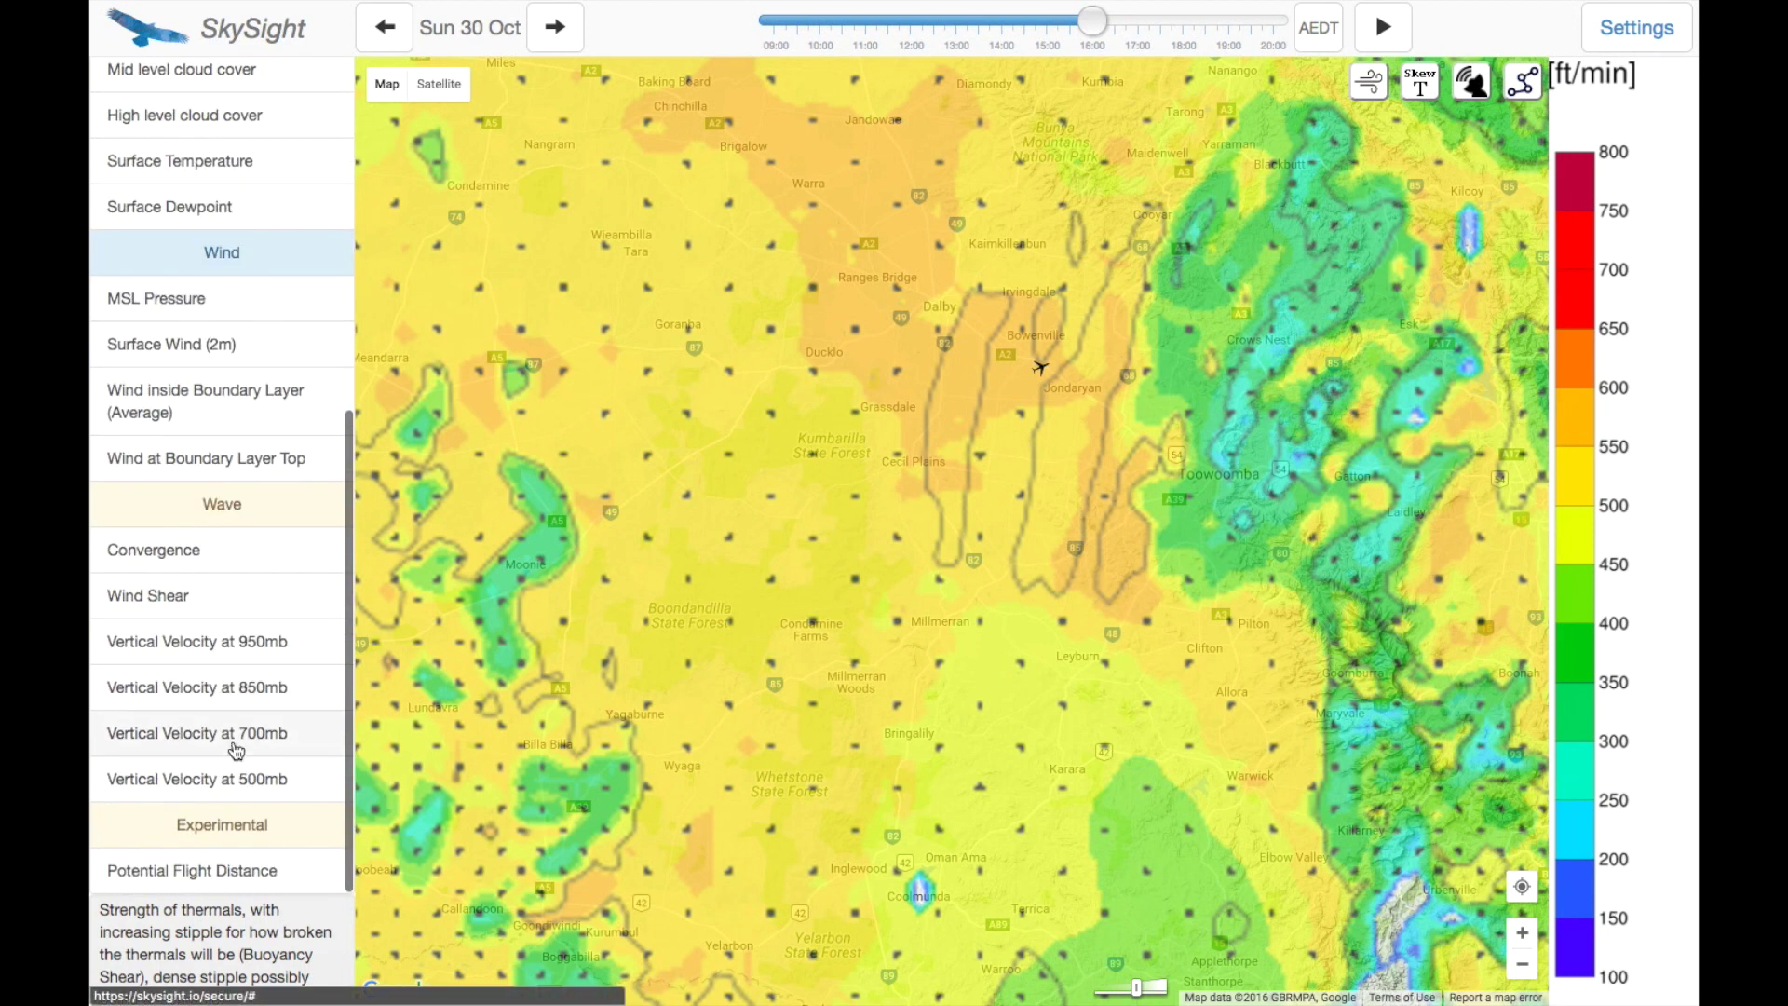
{"action": "left_click", "coordinate": [233, 872]}
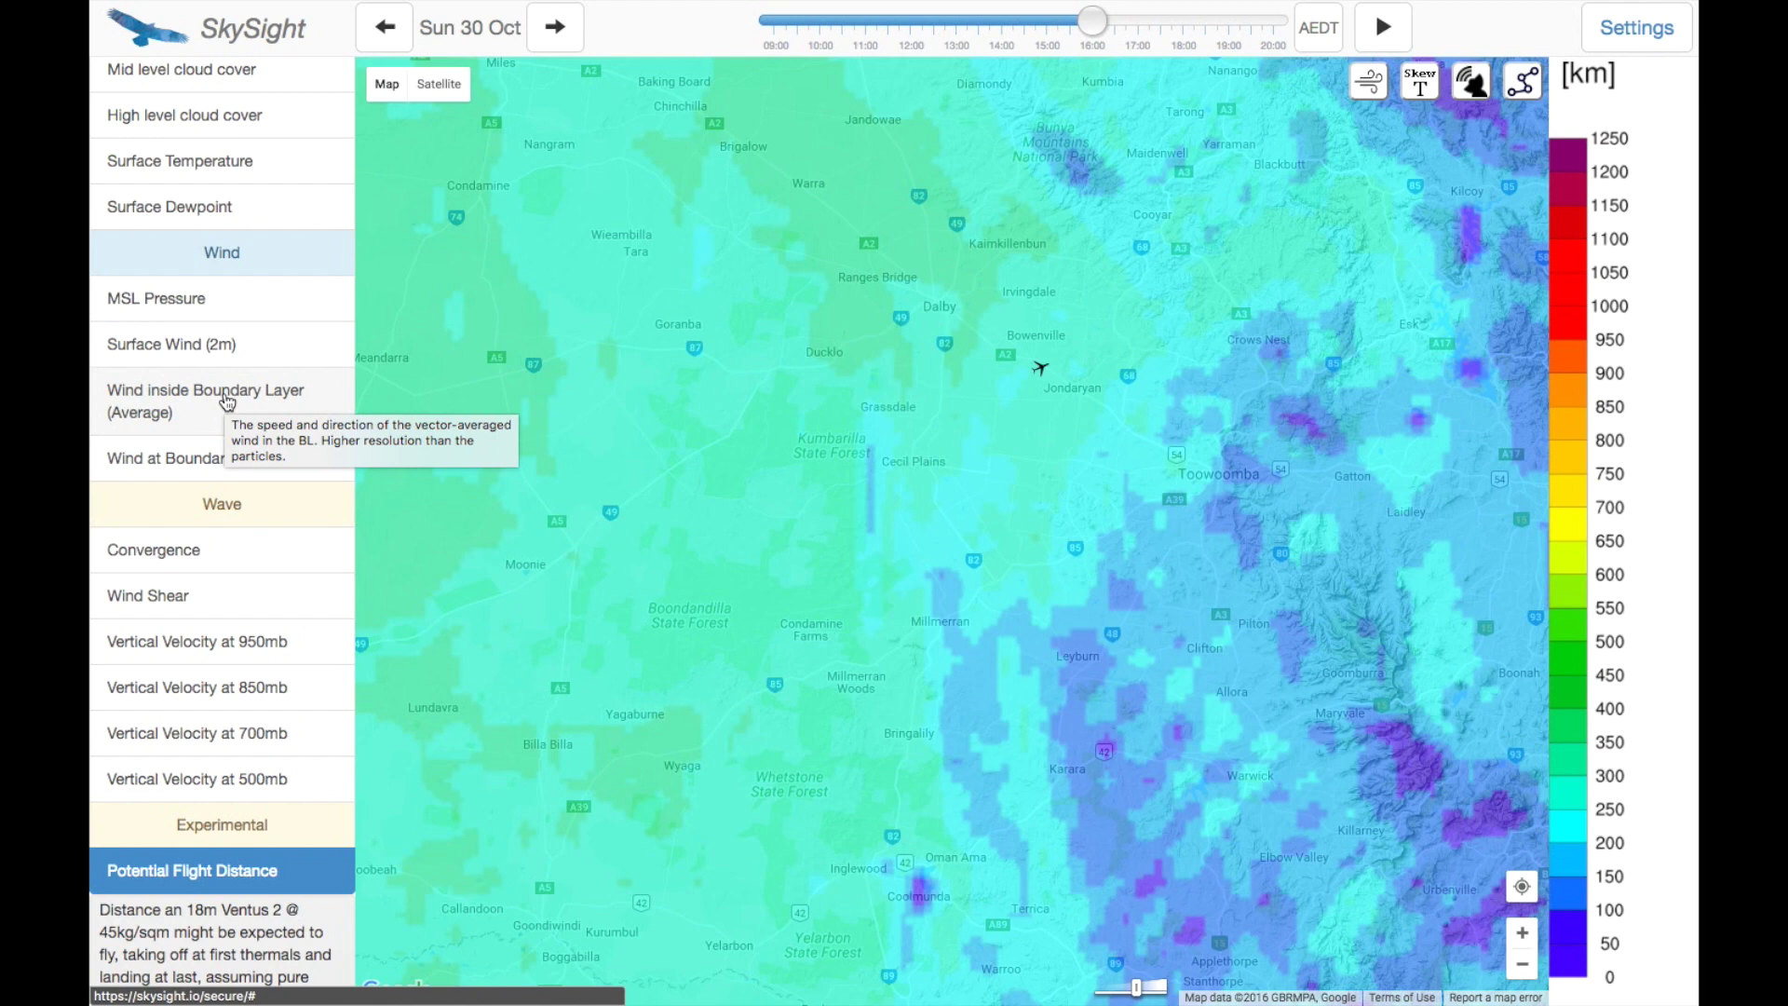
Step: Compare Cu Cloudbase at 16:00 AEDT with the surface, boundary layer average and boundary layer top winds around Jondaryan
{"action": "scroll", "coordinate": [241, 297], "scroll_direction": "up", "scroll_amount": 5}
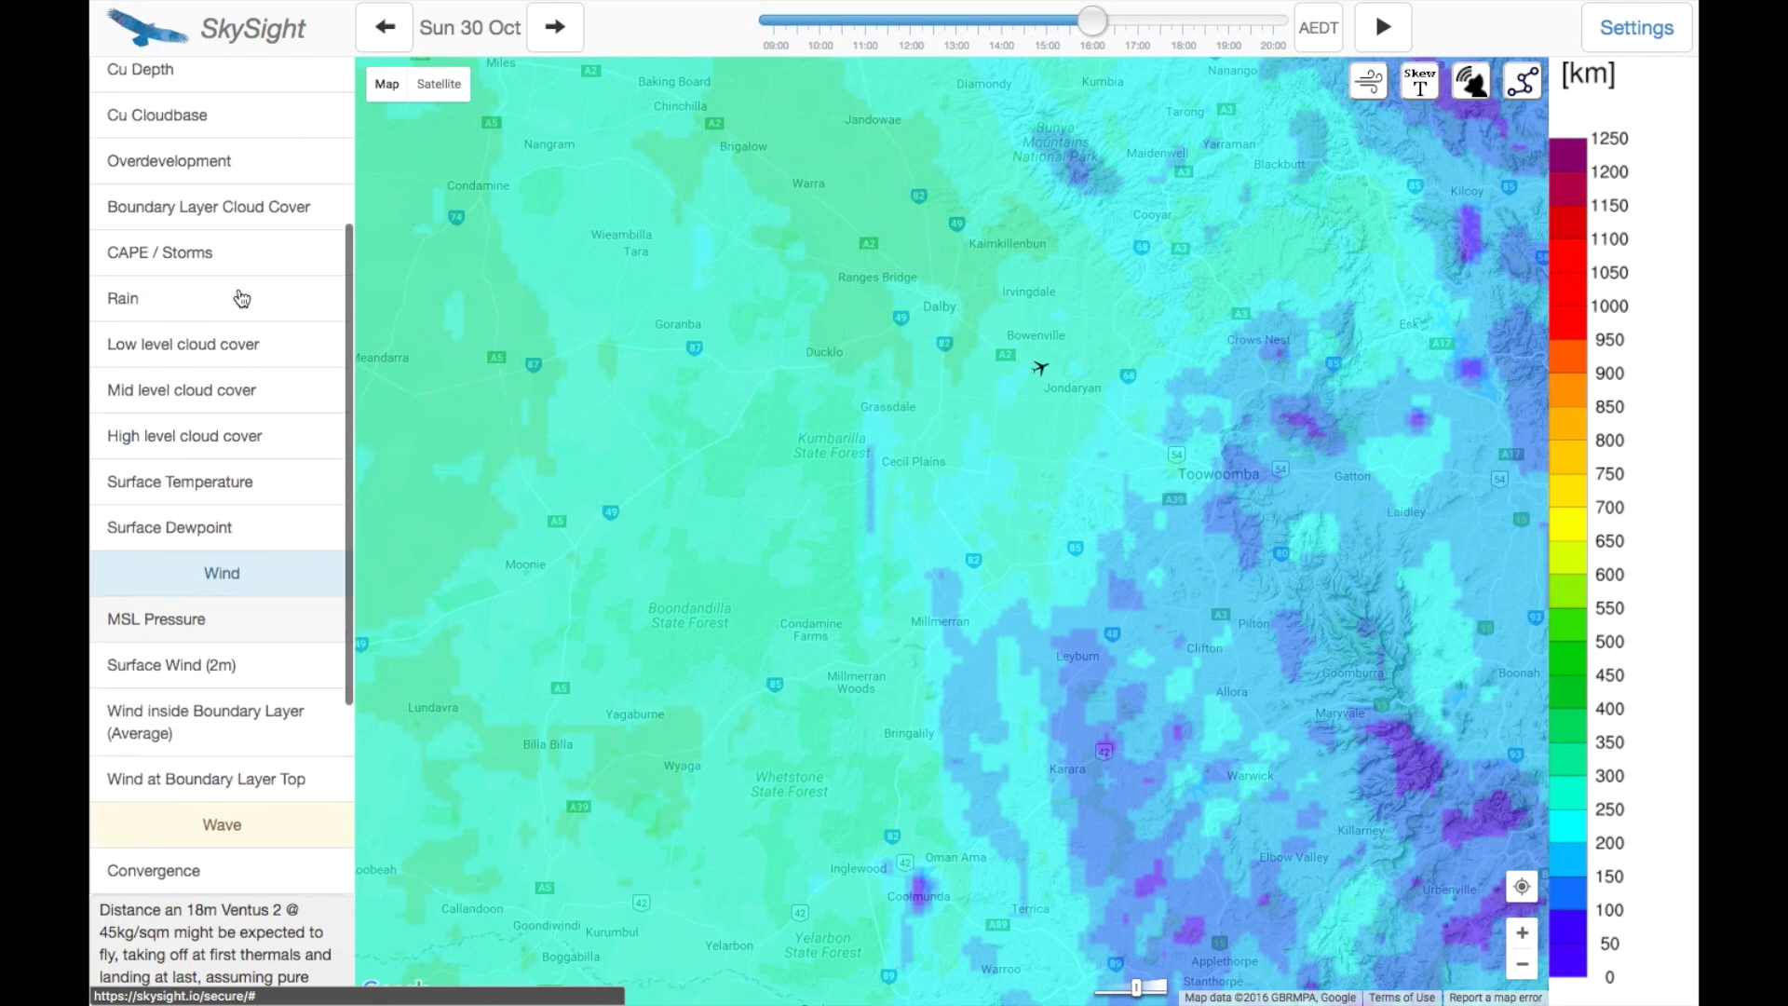
{"action": "left_click", "coordinate": [212, 290]}
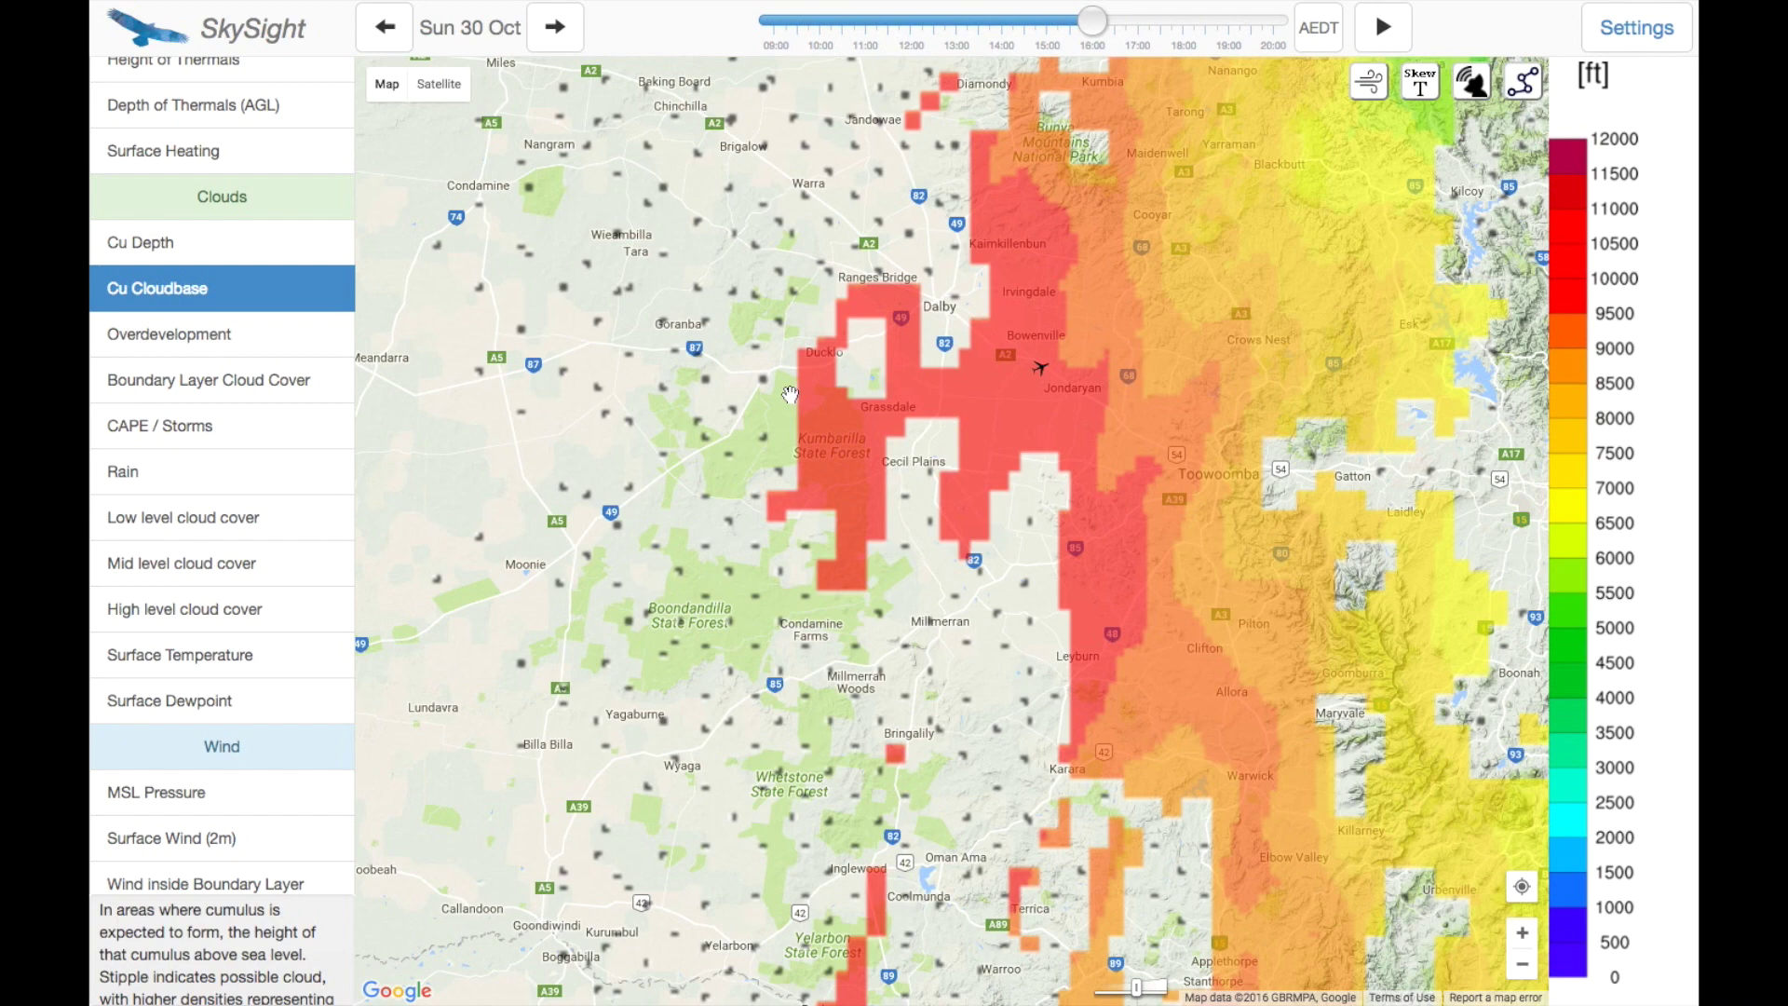
{"action": "scroll", "coordinate": [307, 506], "scroll_direction": "down", "scroll_amount": 3}
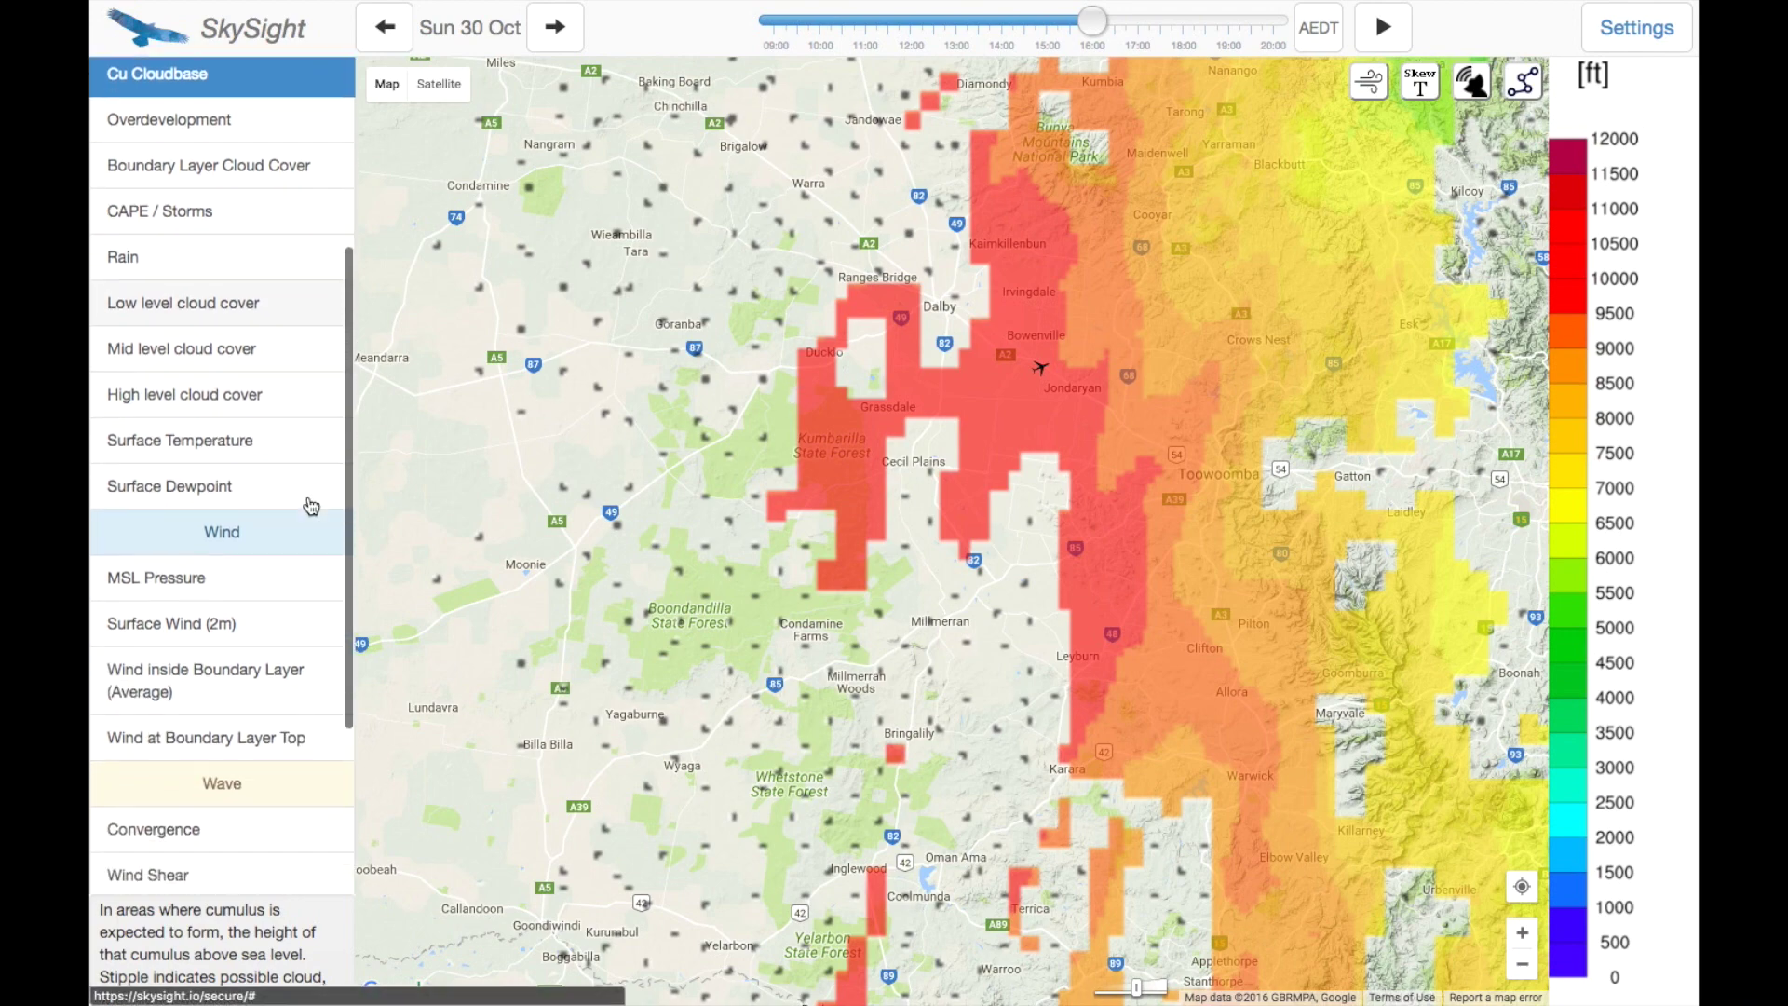
{"action": "left_click", "coordinate": [243, 635]}
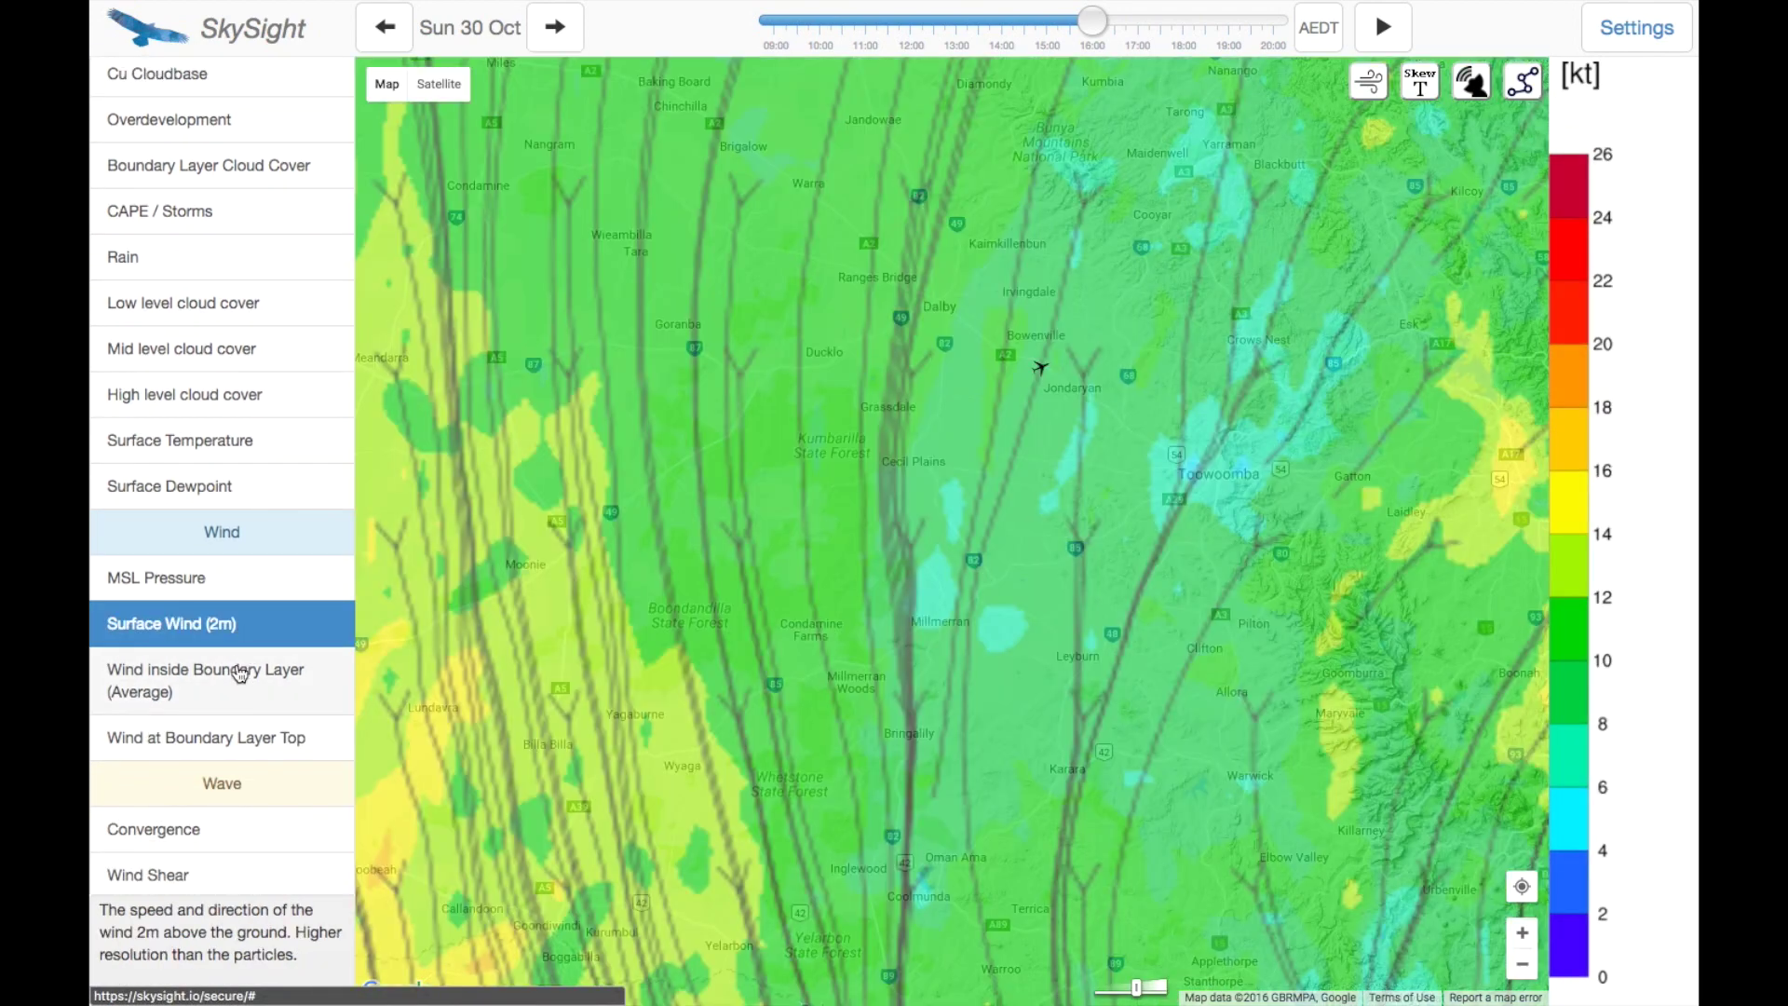
{"action": "left_click", "coordinate": [240, 673]}
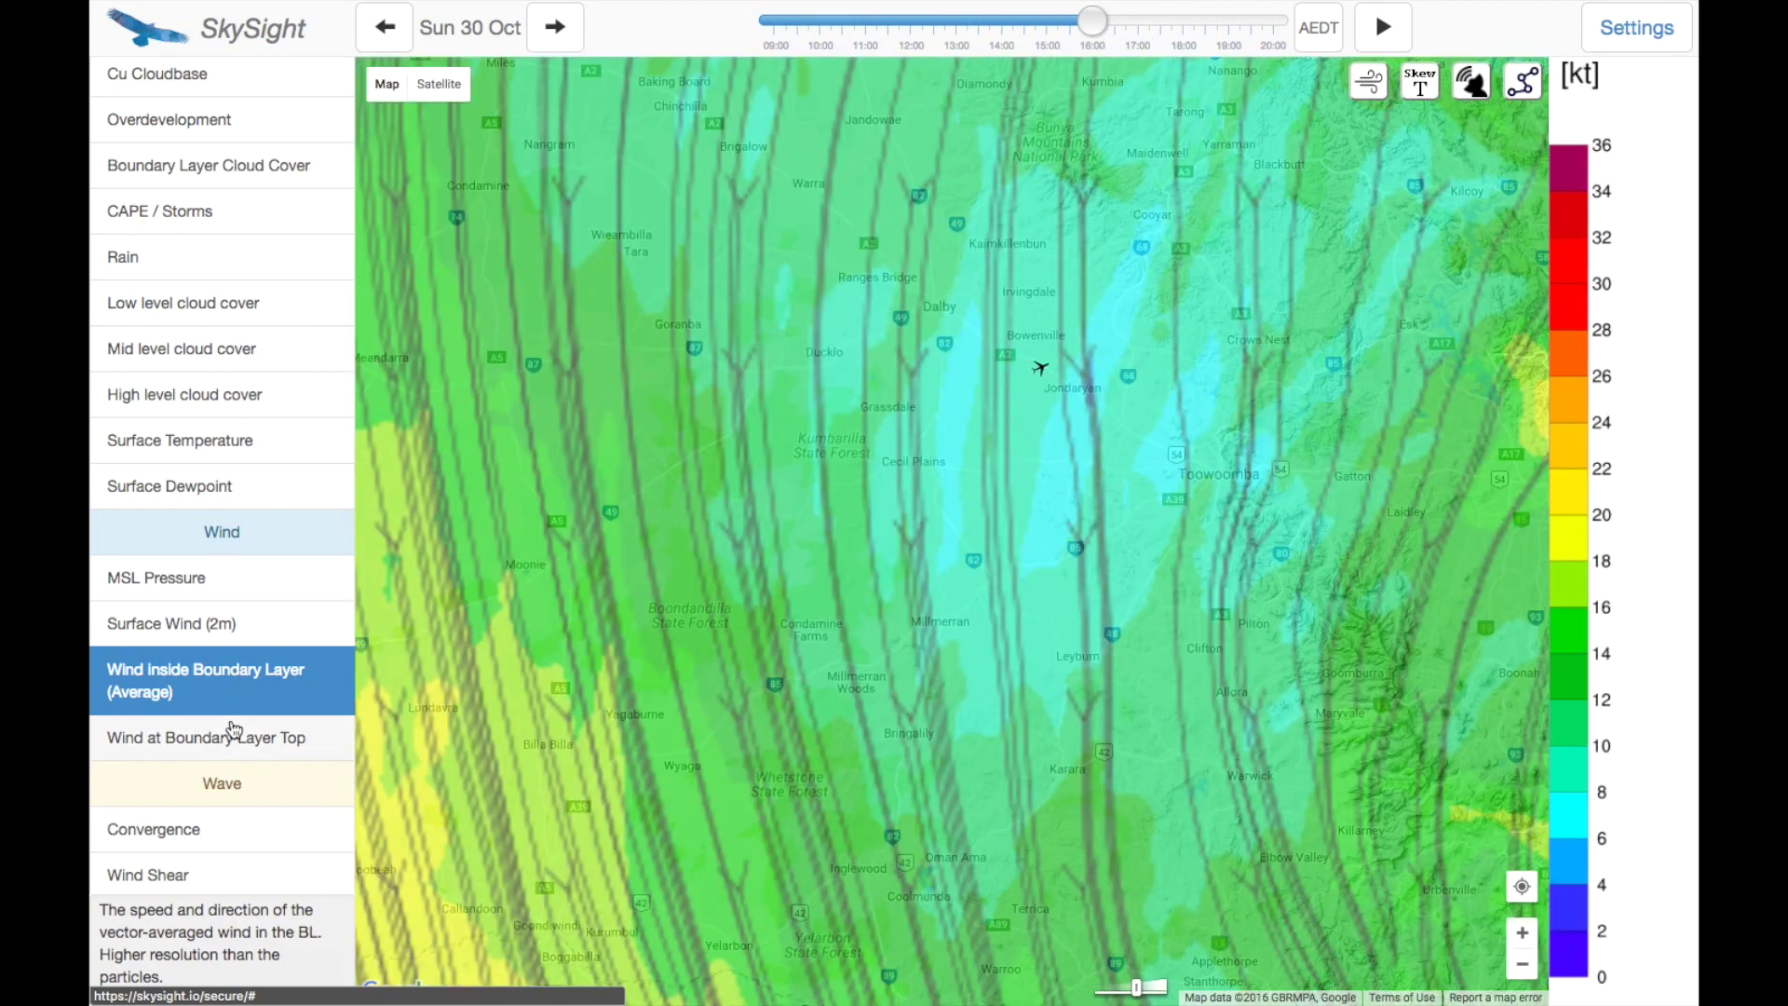
{"action": "left_click", "coordinate": [244, 736]}
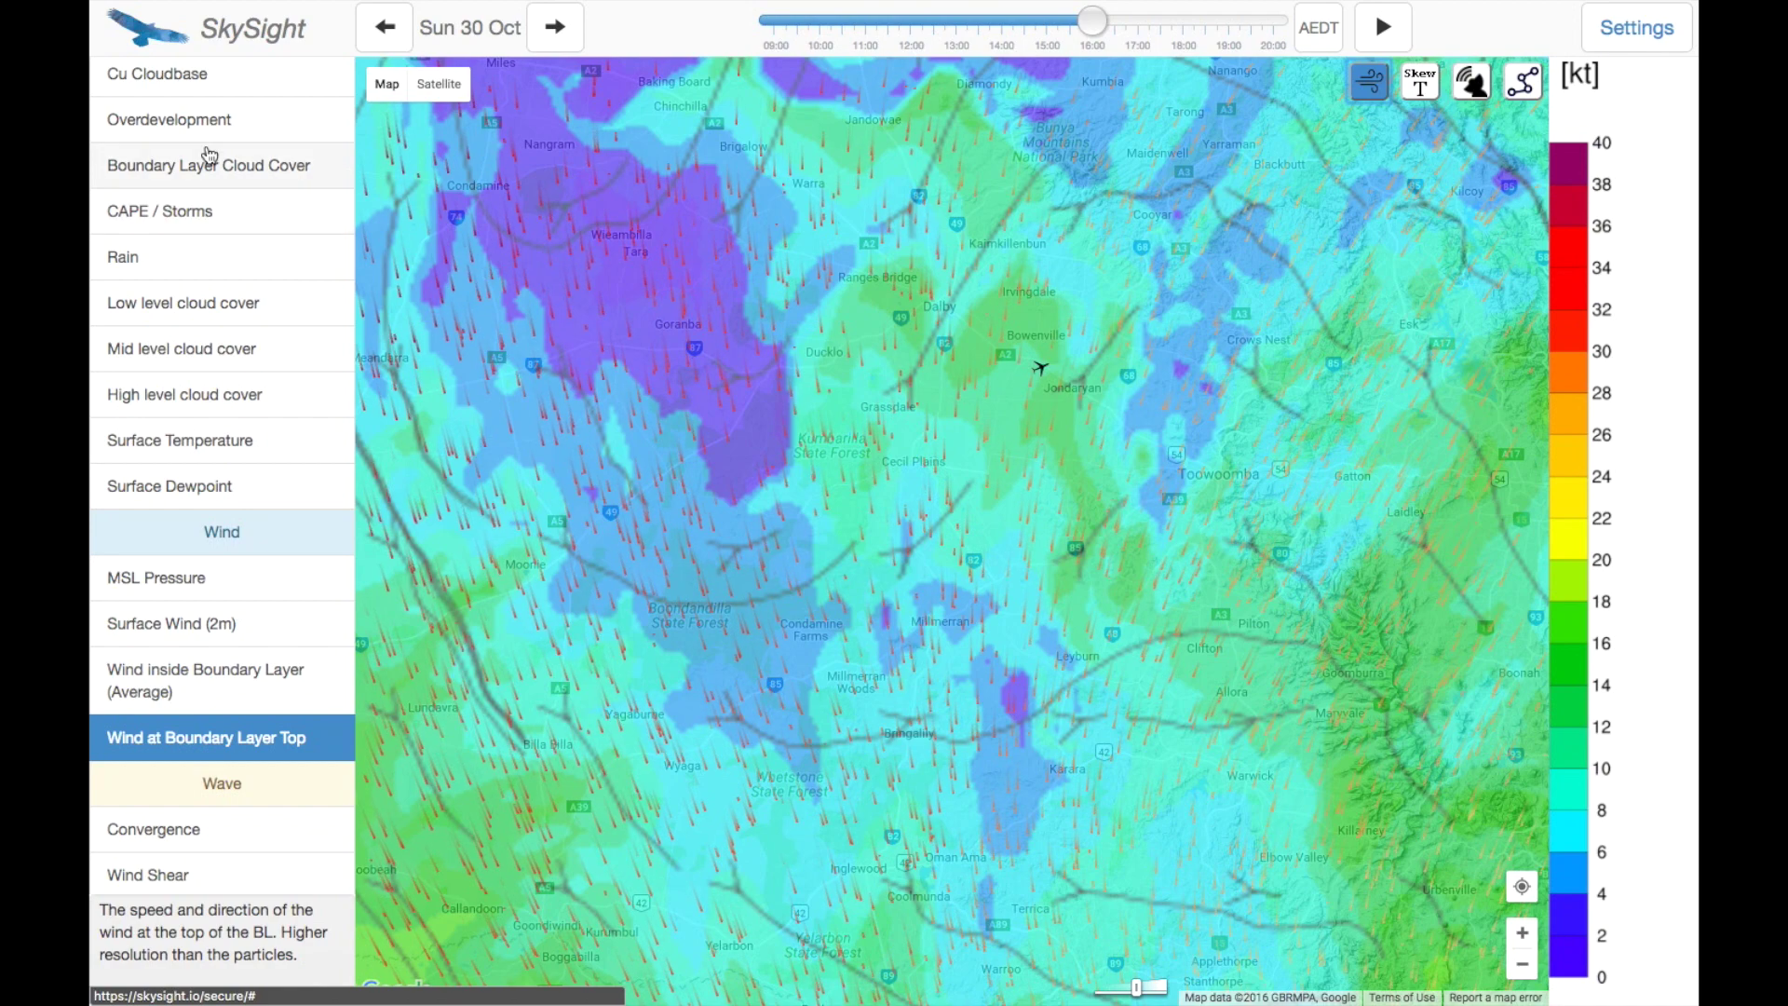
Step: Examine the Overdevelopment and Convergence forecasts at 16:00 AEDT across the Dalby, Jondaryan and Toowoomba area
{"action": "left_click", "coordinate": [204, 119]}
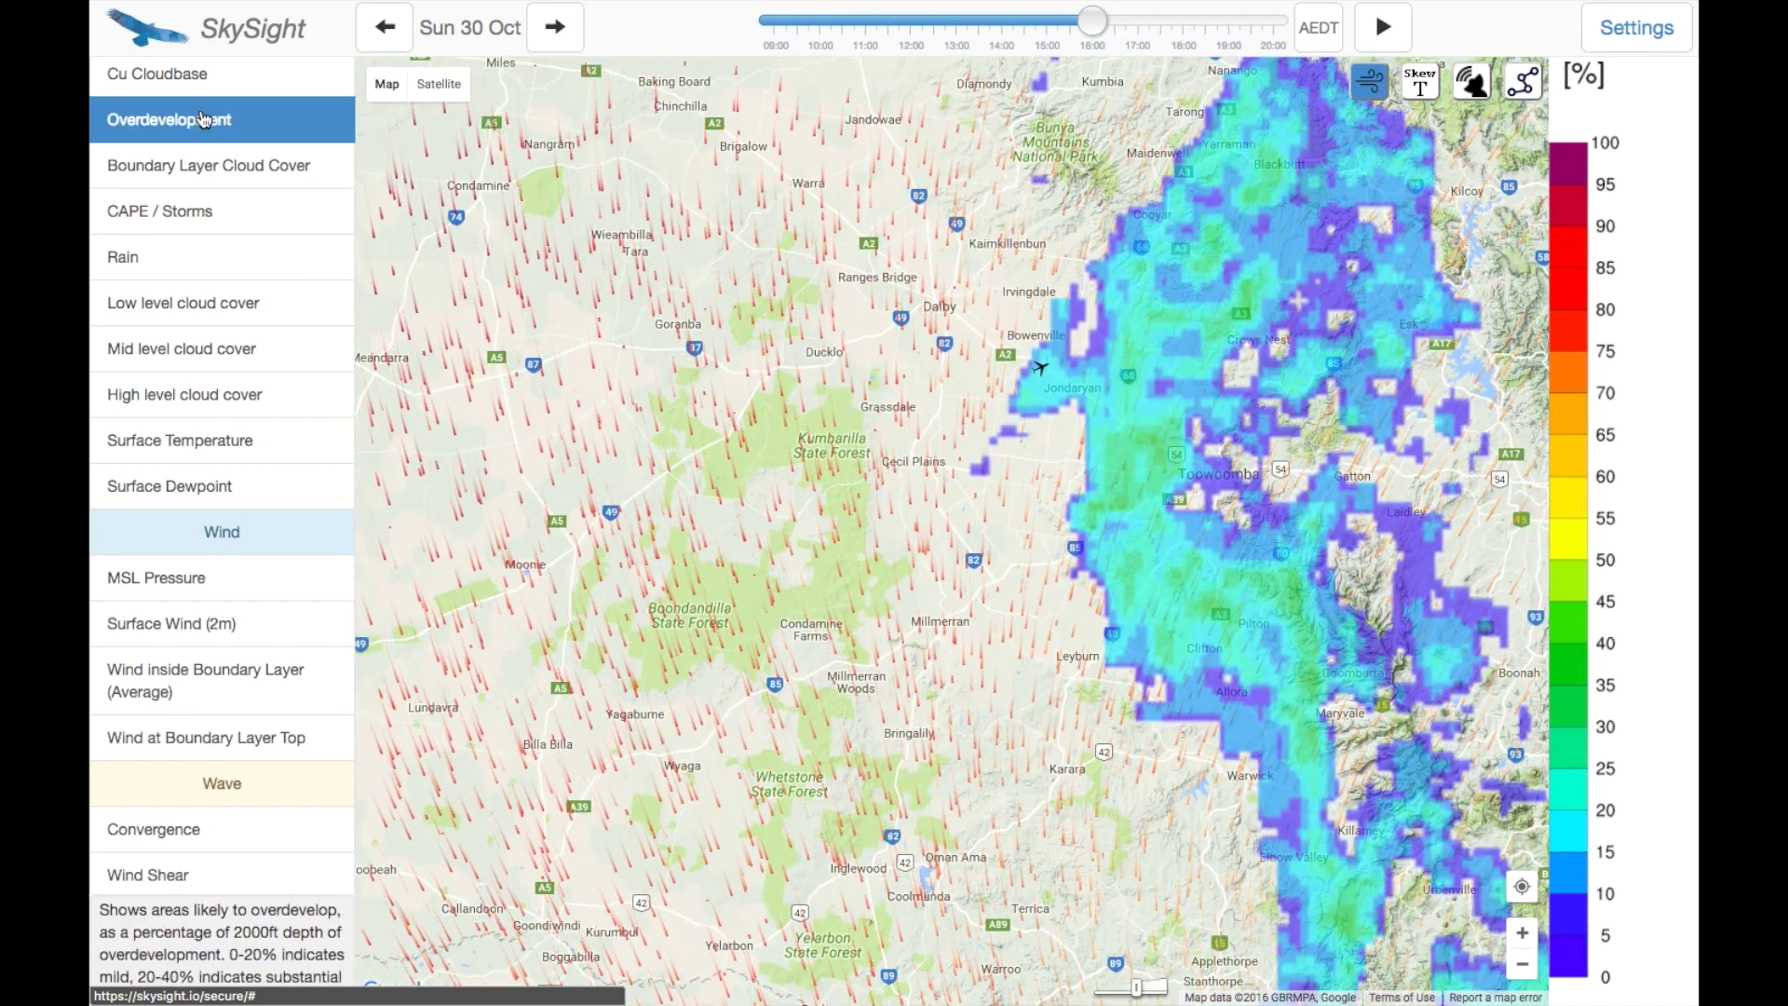
{"action": "scroll", "coordinate": [215, 215], "scroll_direction": "down", "scroll_amount": 3}
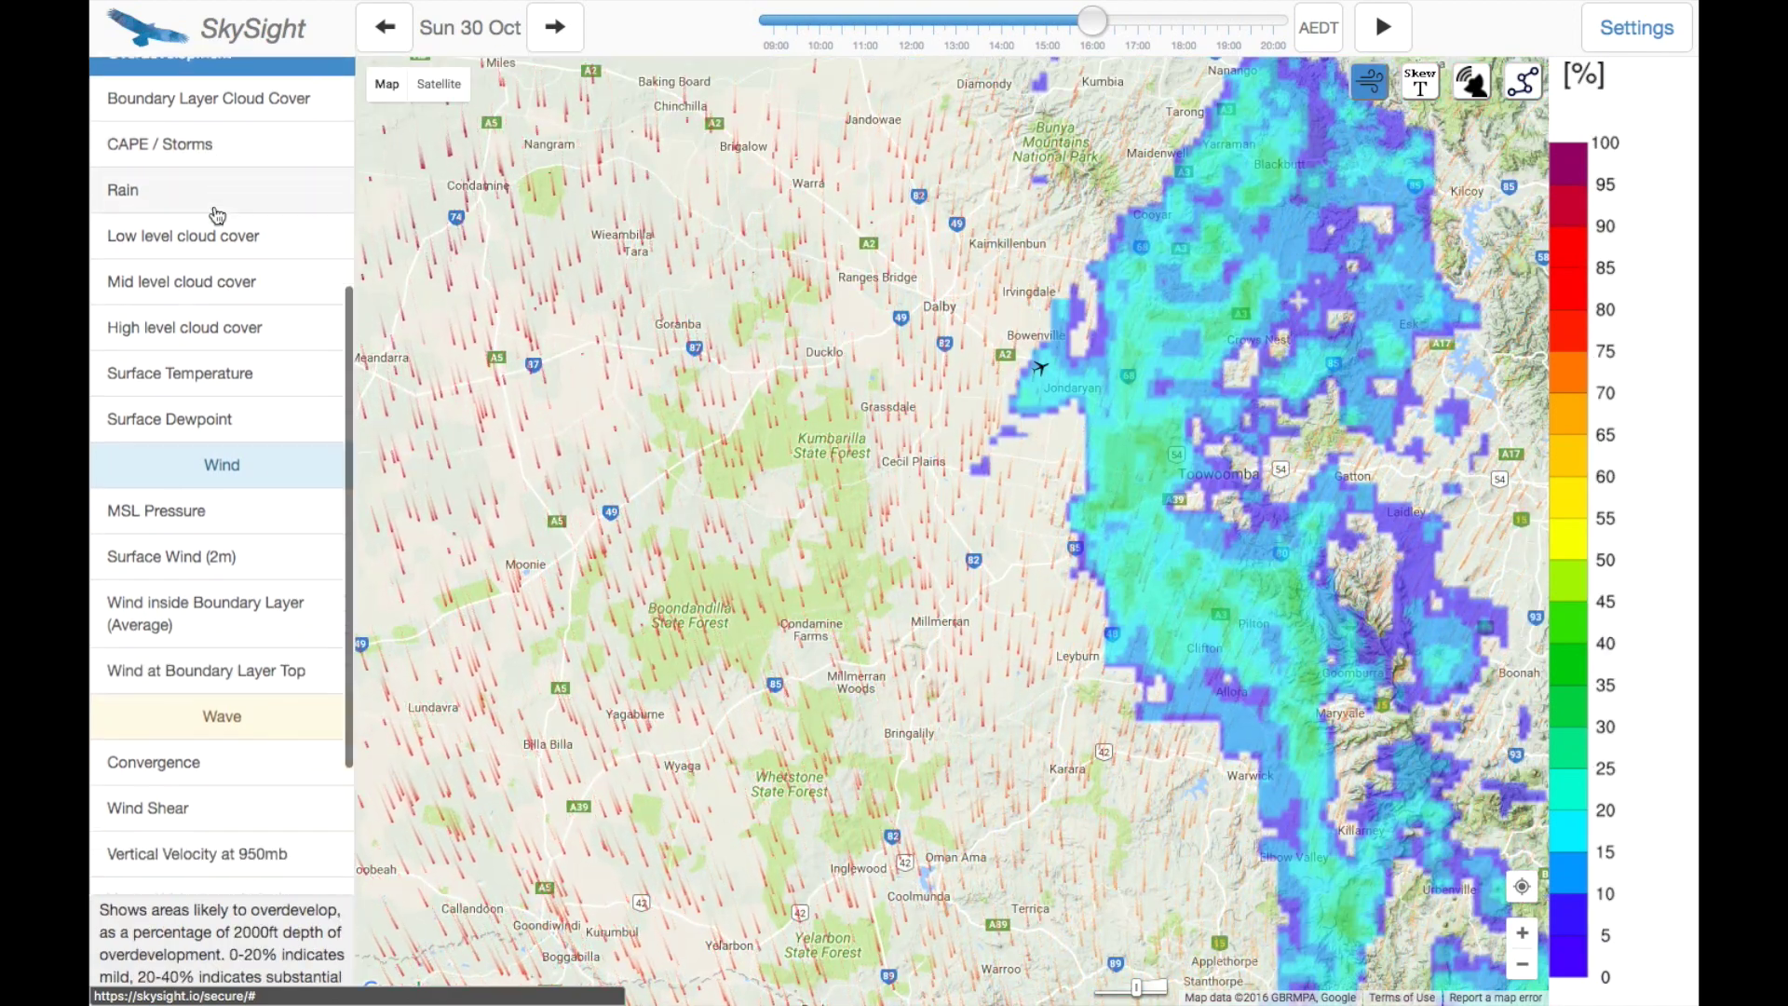
{"action": "left_click", "coordinate": [165, 704]}
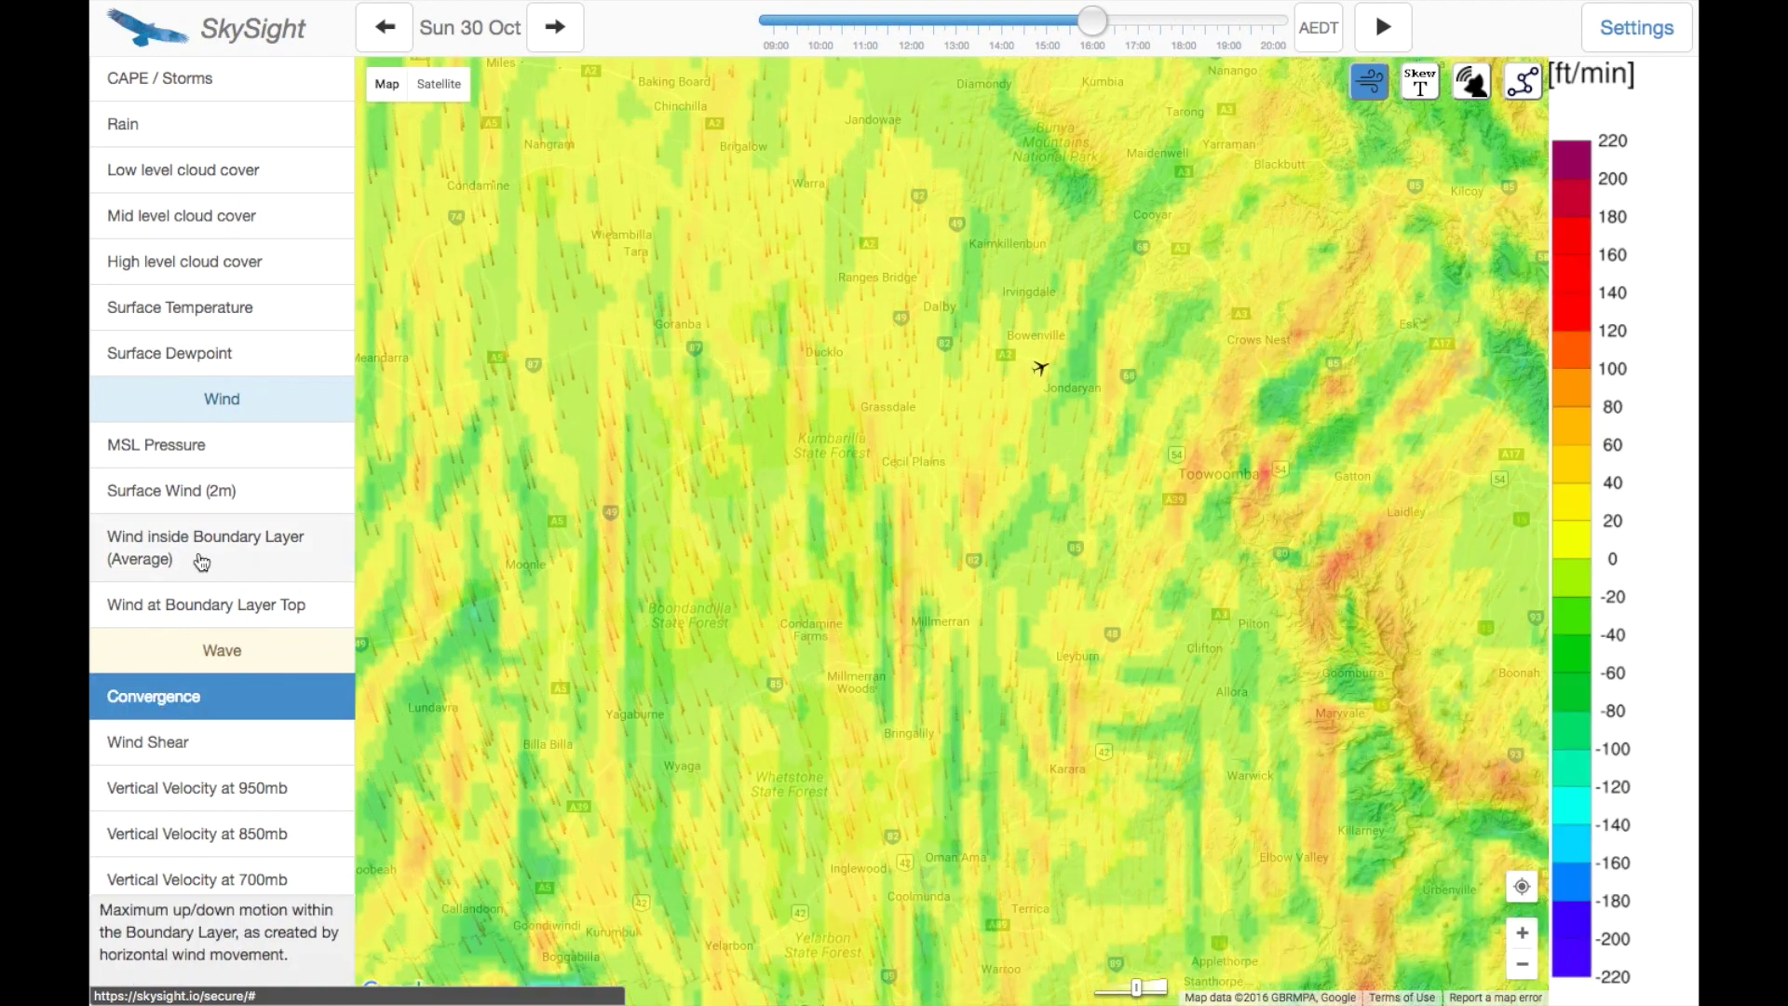
{"action": "scroll", "coordinate": [195, 567], "scroll_direction": "up", "scroll_amount": 1}
{"action": "scroll", "coordinate": [200, 562], "scroll_direction": "down", "scroll_amount": 2}
{"action": "scroll", "coordinate": [200, 559], "scroll_direction": "down", "scroll_amount": 1}
Step: Compare Mid level and High level cloud cover at 16:00 AEDT, and return the map to the Overdevelopment forecast
{"action": "scroll", "coordinate": [199, 562], "scroll_direction": "up", "scroll_amount": 7}
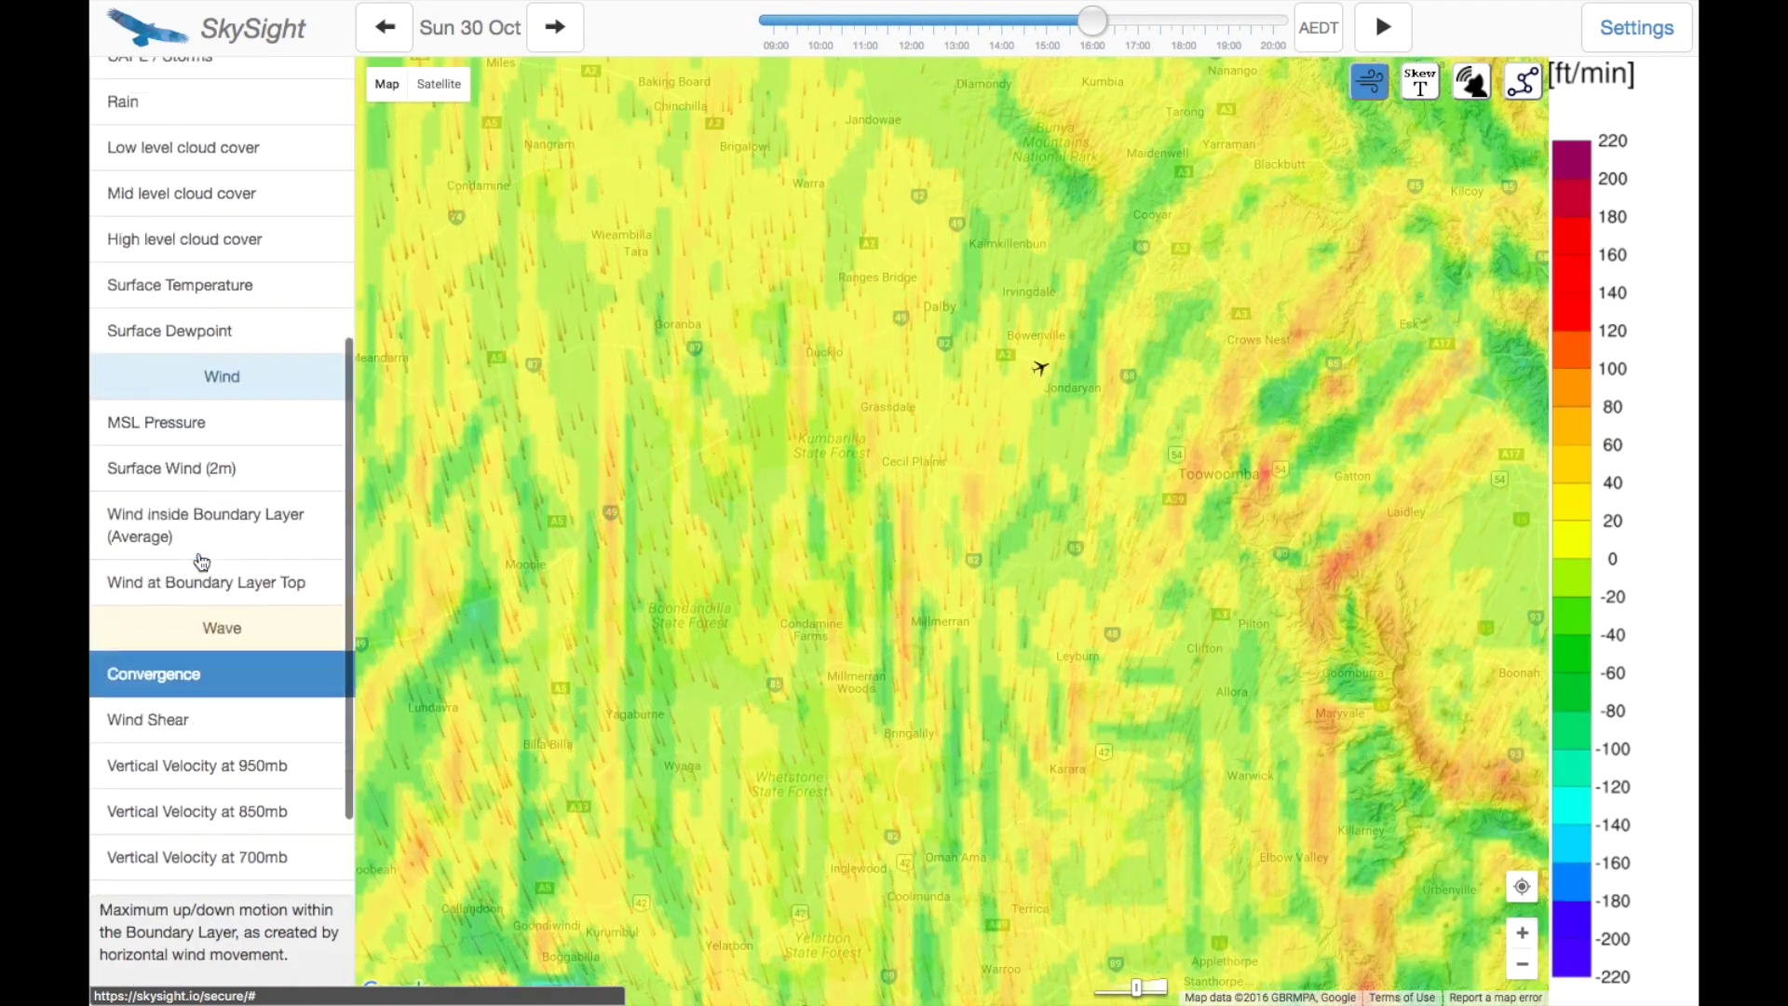
{"action": "left_click", "coordinate": [204, 389]}
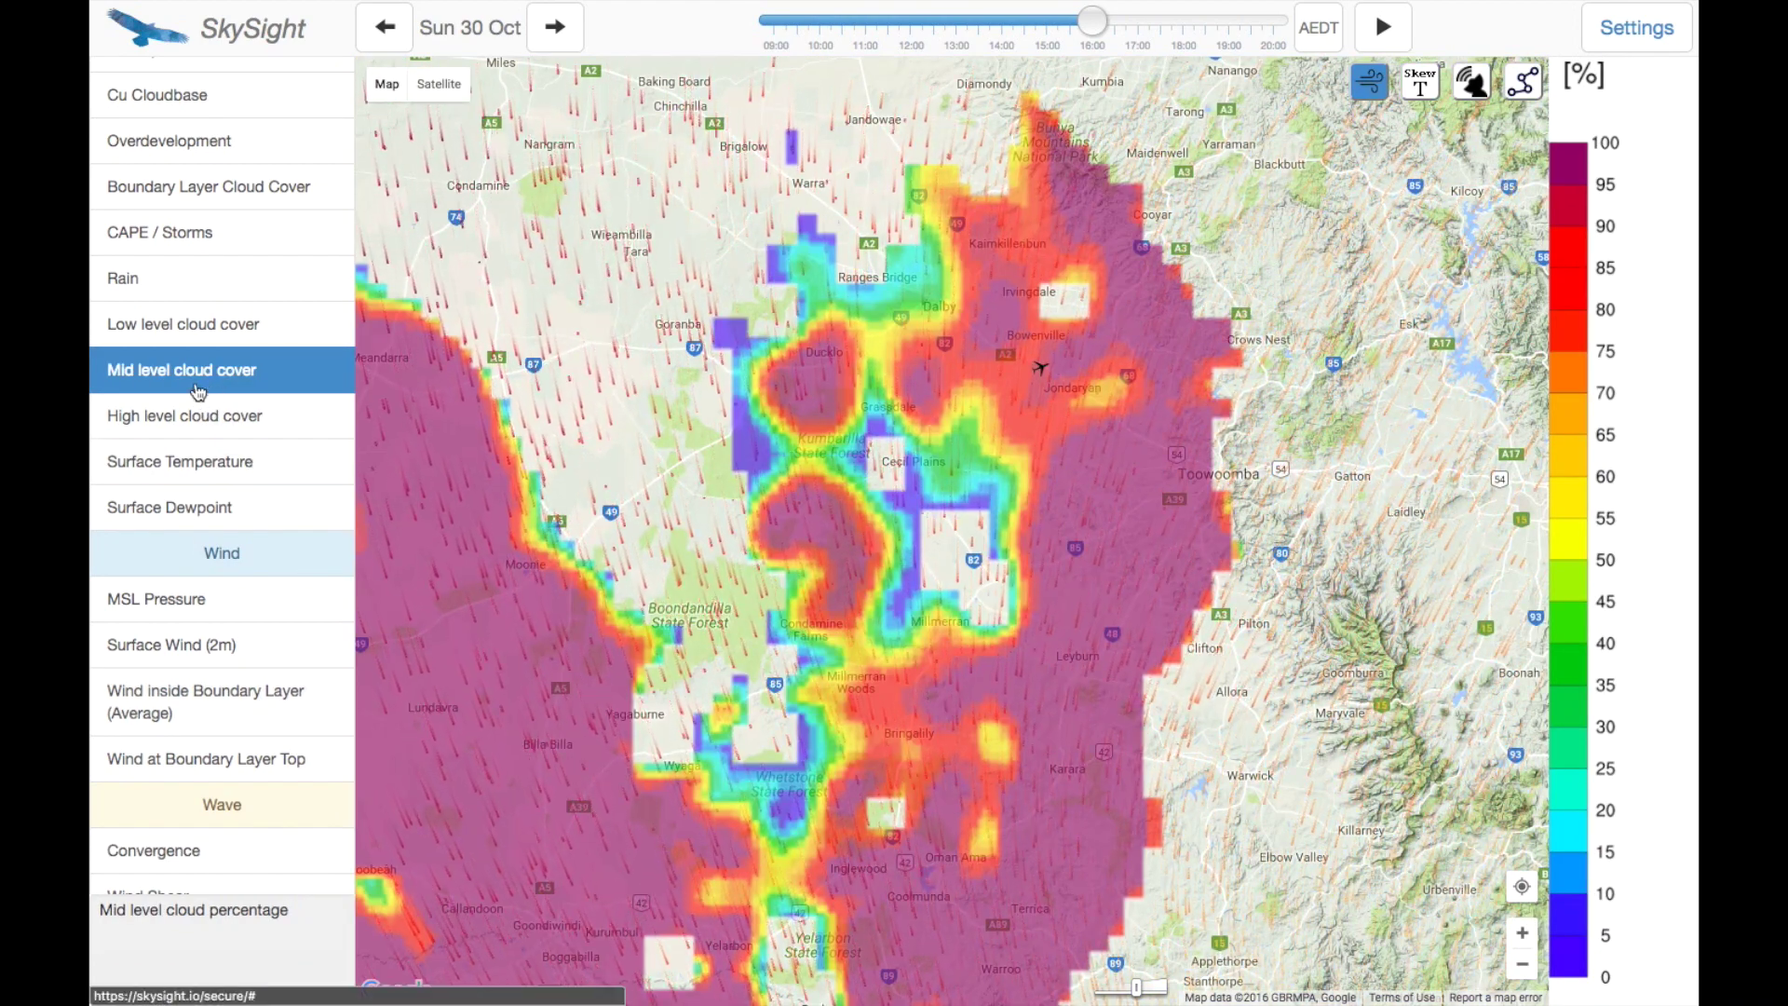
{"action": "left_click", "coordinate": [189, 418]}
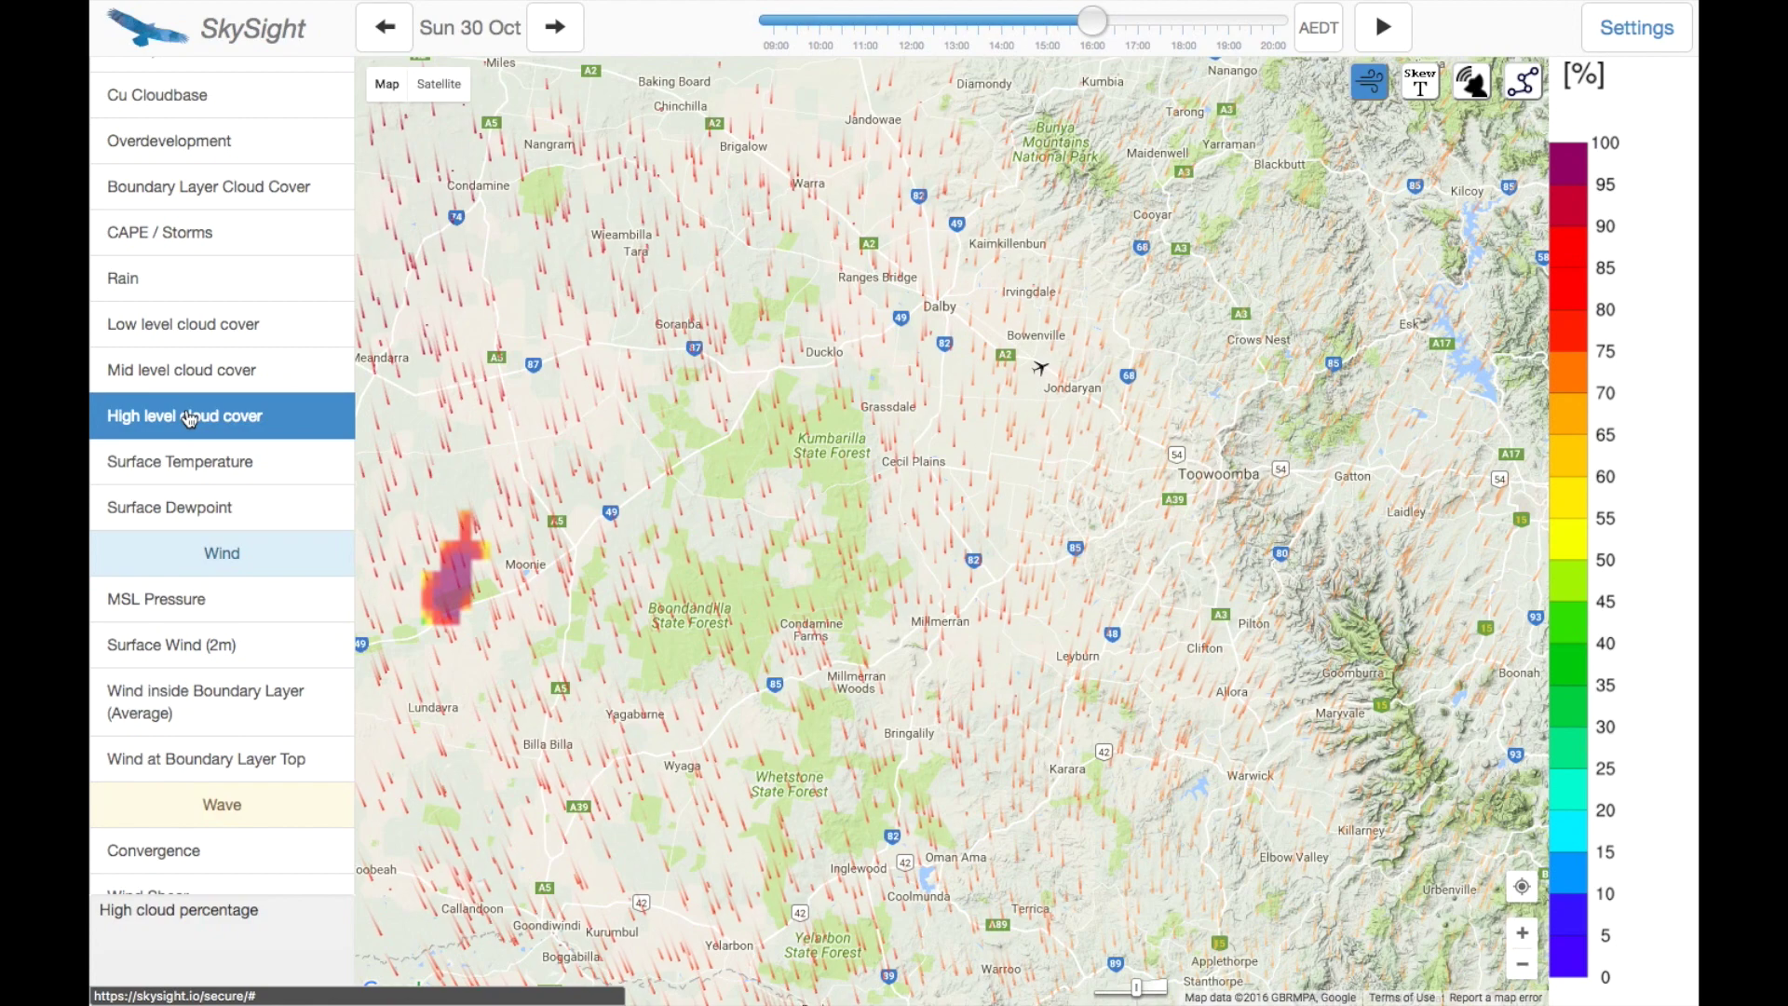
{"action": "scroll", "coordinate": [251, 303], "scroll_direction": "up", "scroll_amount": 2}
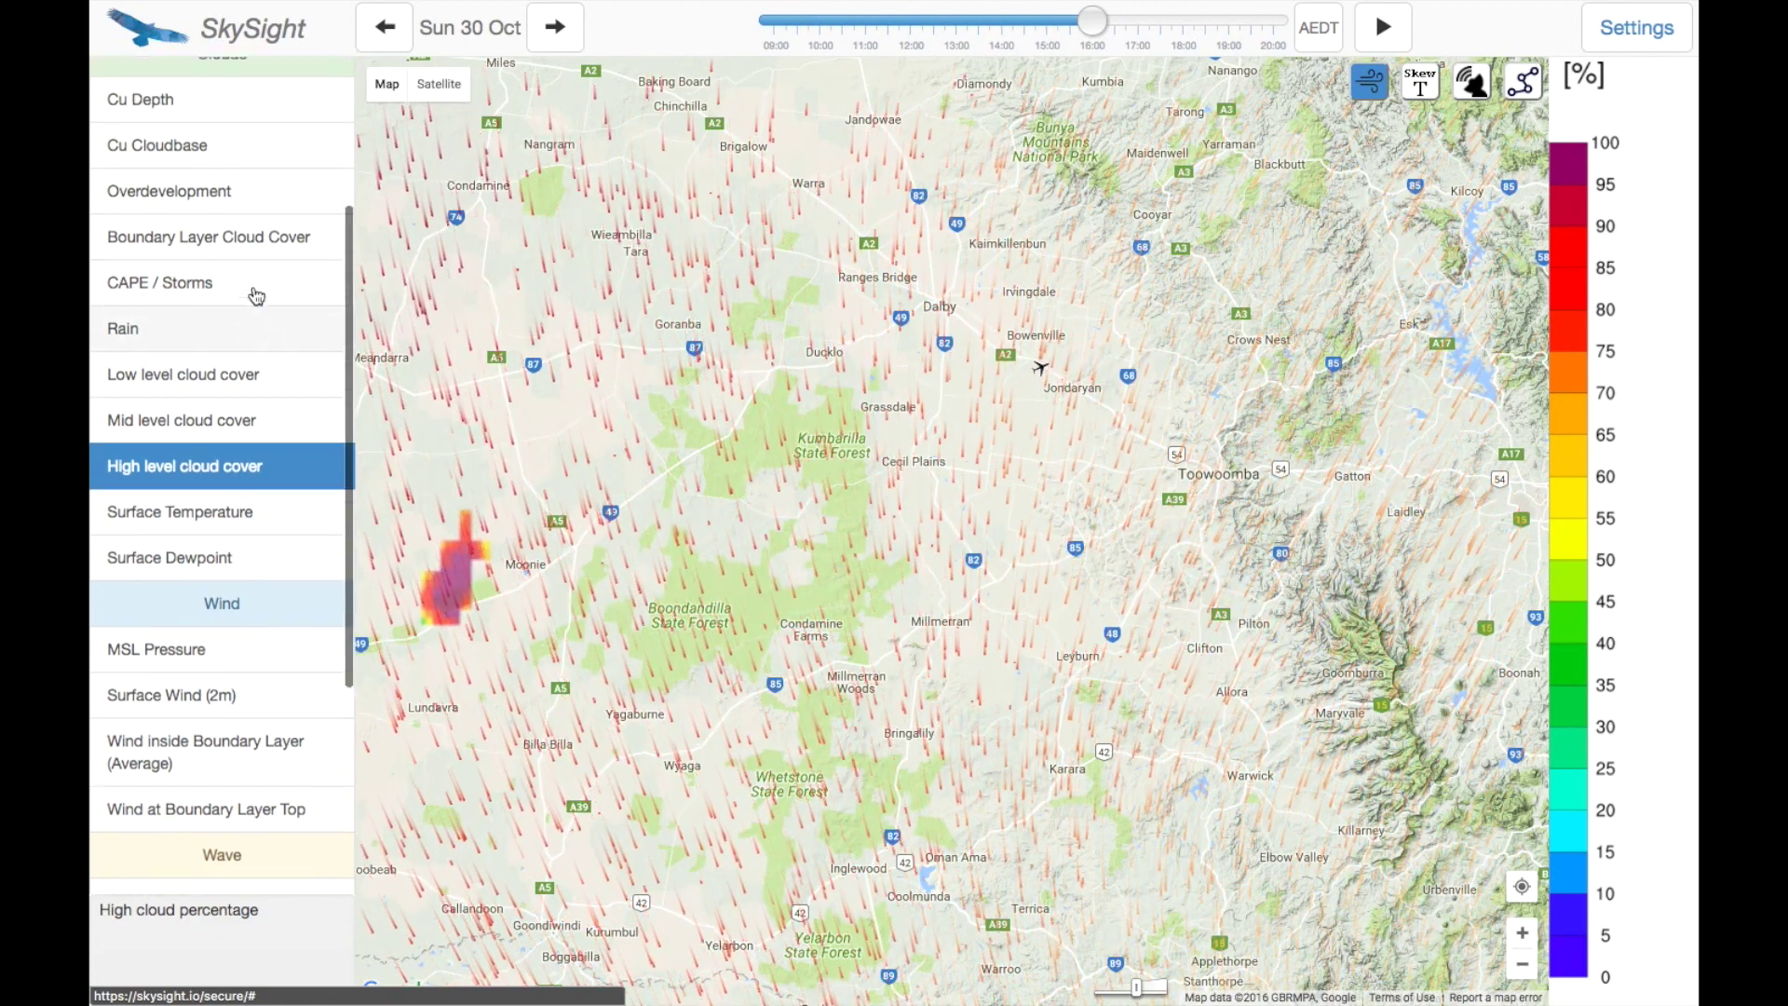
{"action": "left_click", "coordinate": [227, 223]}
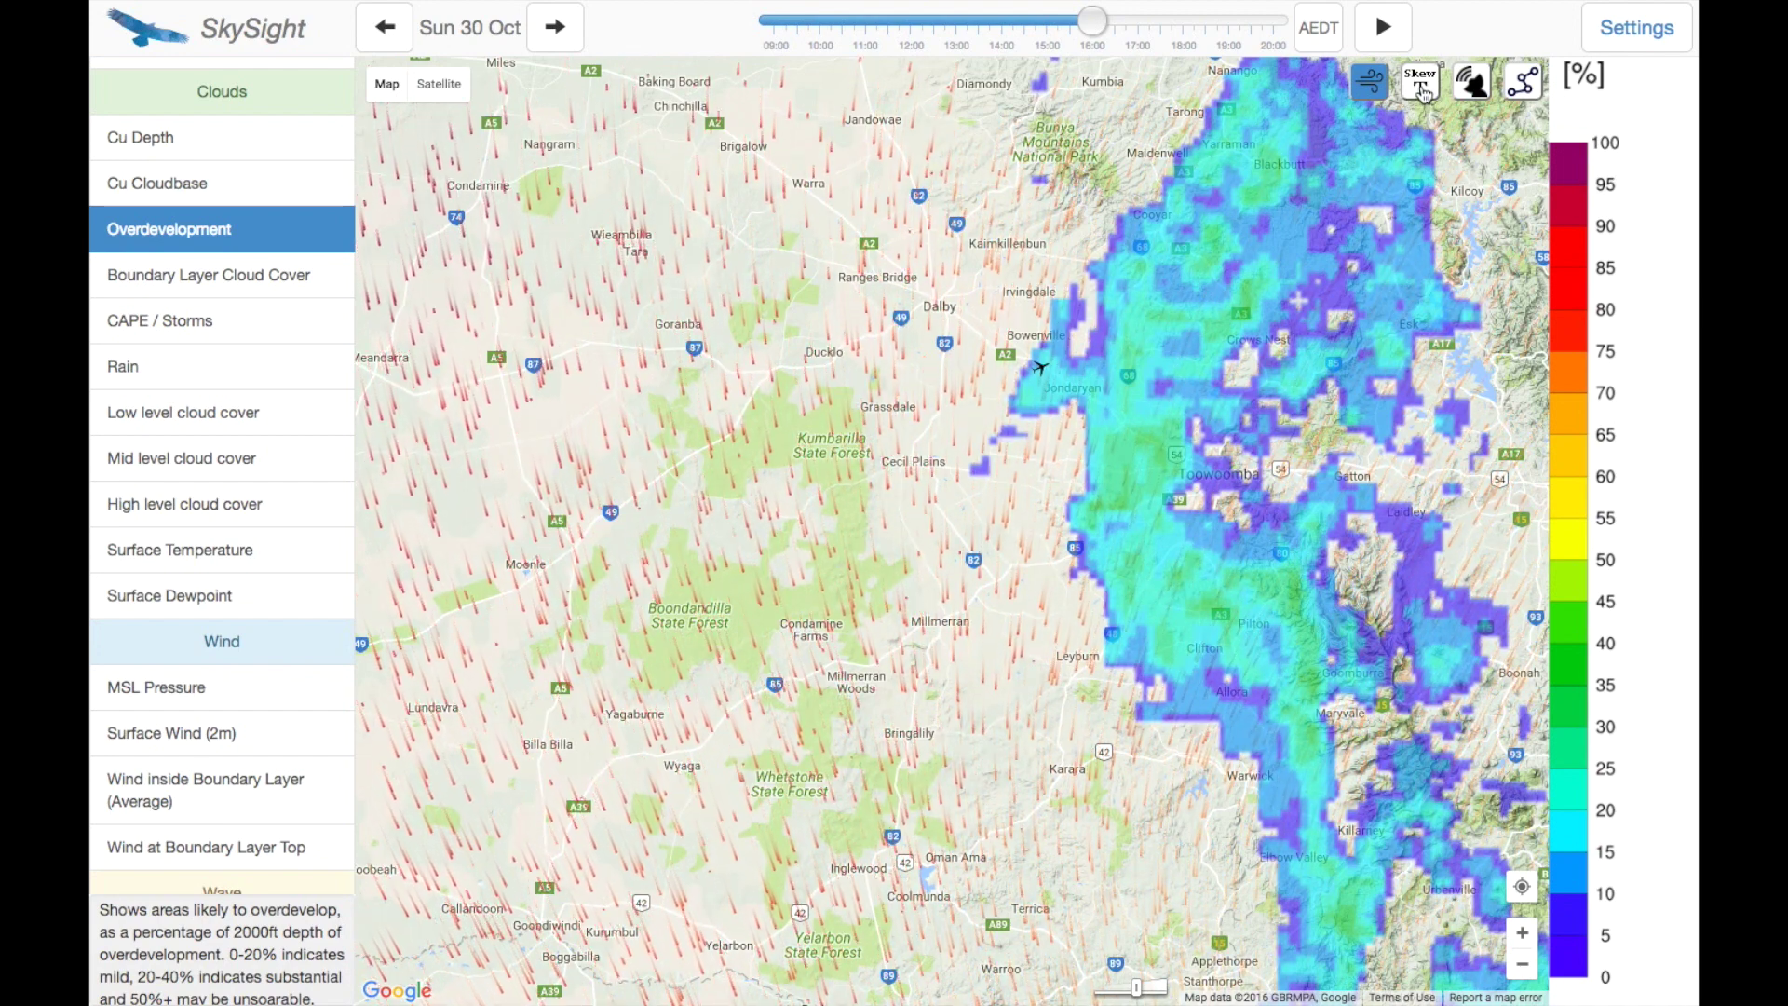
Step: Hide the wind particles and load the Skew-T temperature trace for a point just northeast of Cecil Plains
{"action": "left_click", "coordinate": [1369, 86]}
{"action": "left_click", "coordinate": [1420, 82]}
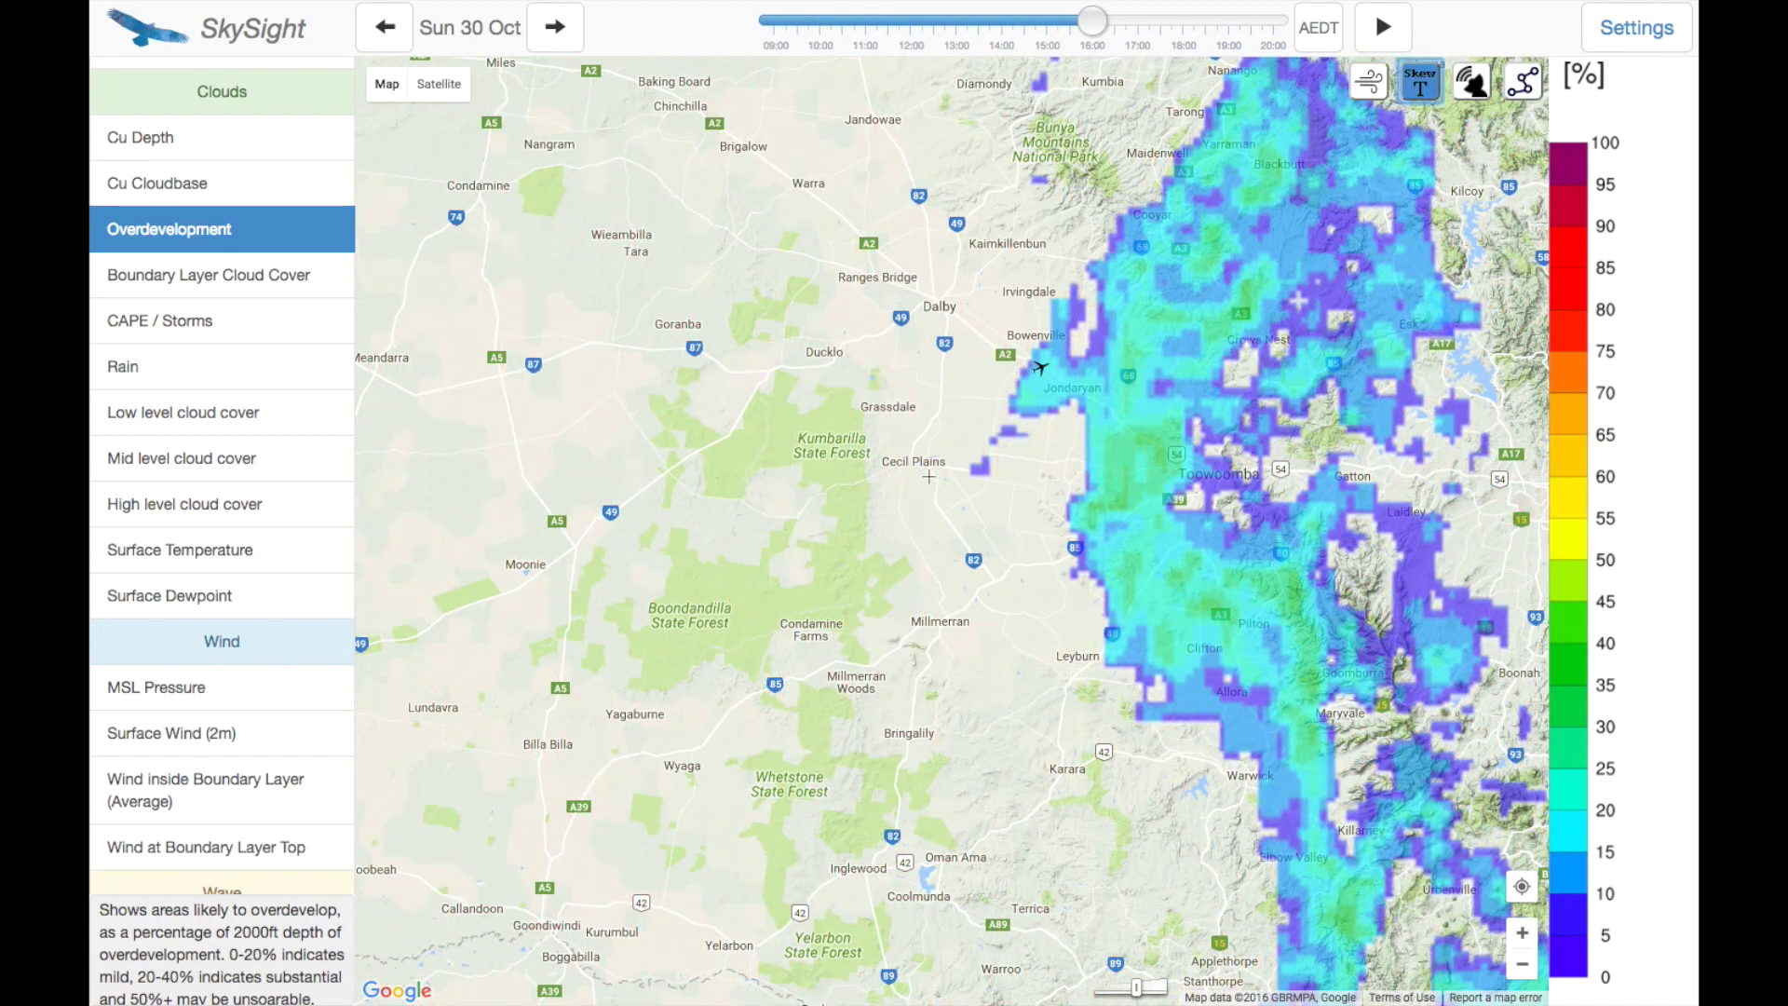
{"action": "left_click", "coordinate": [998, 433]}
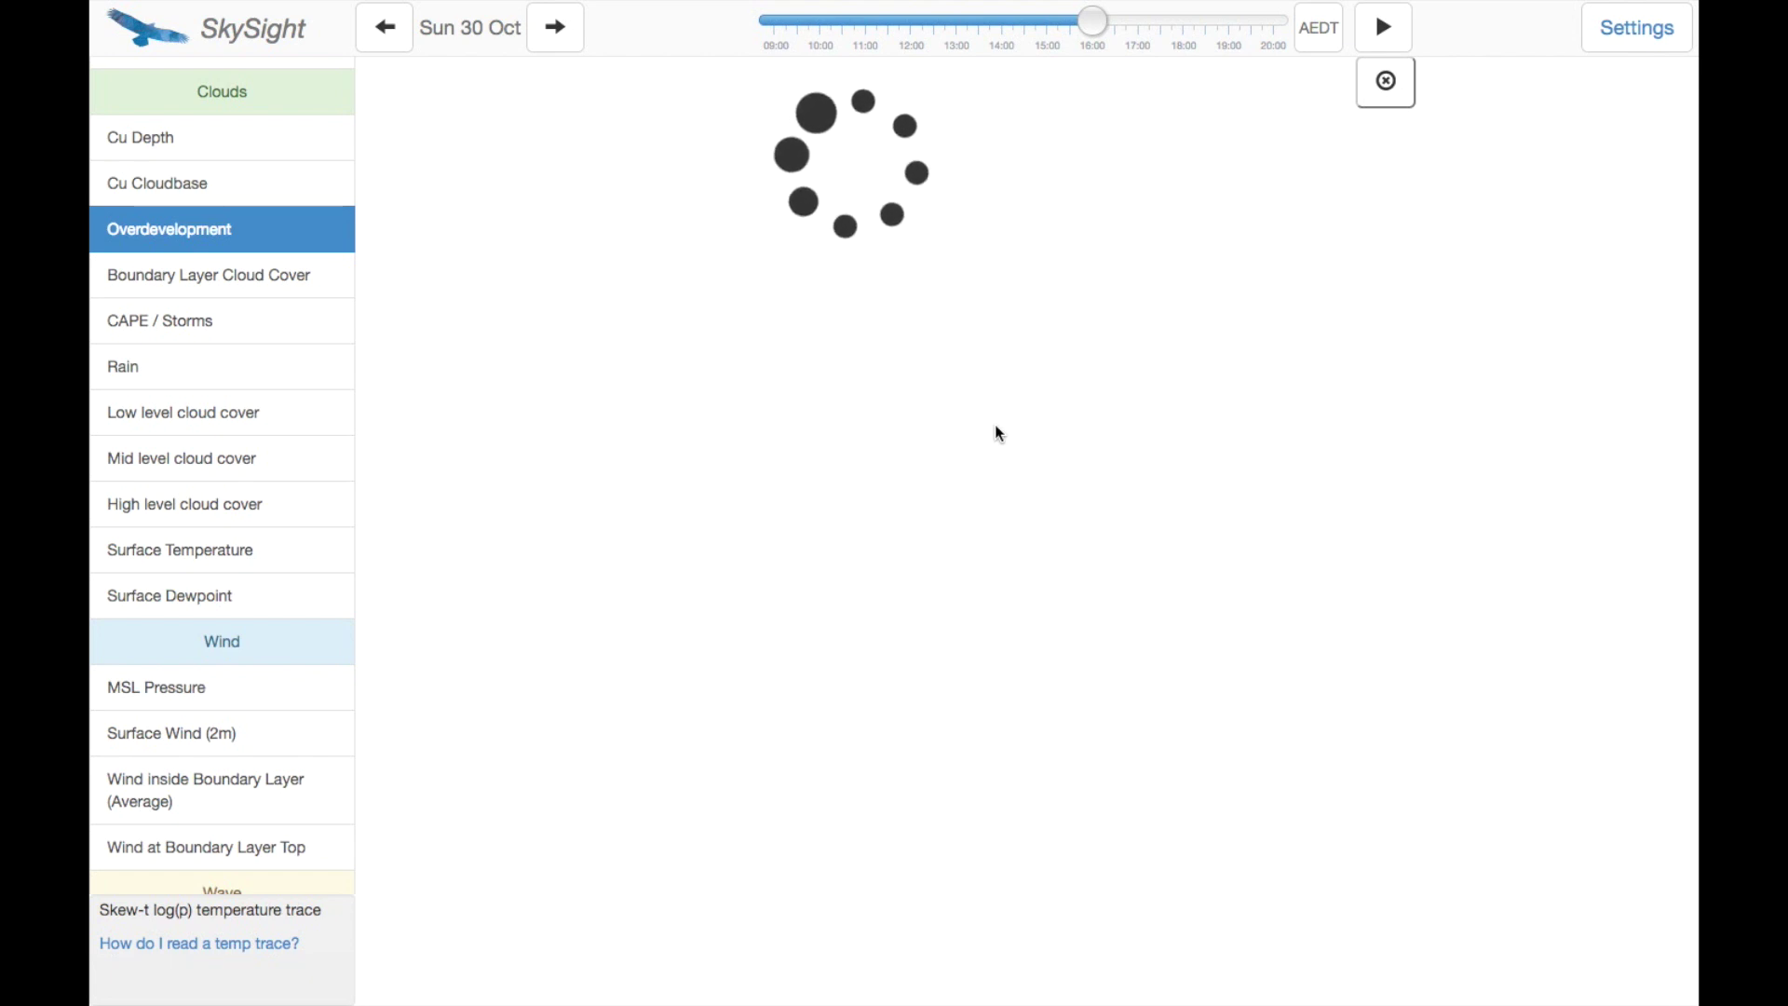